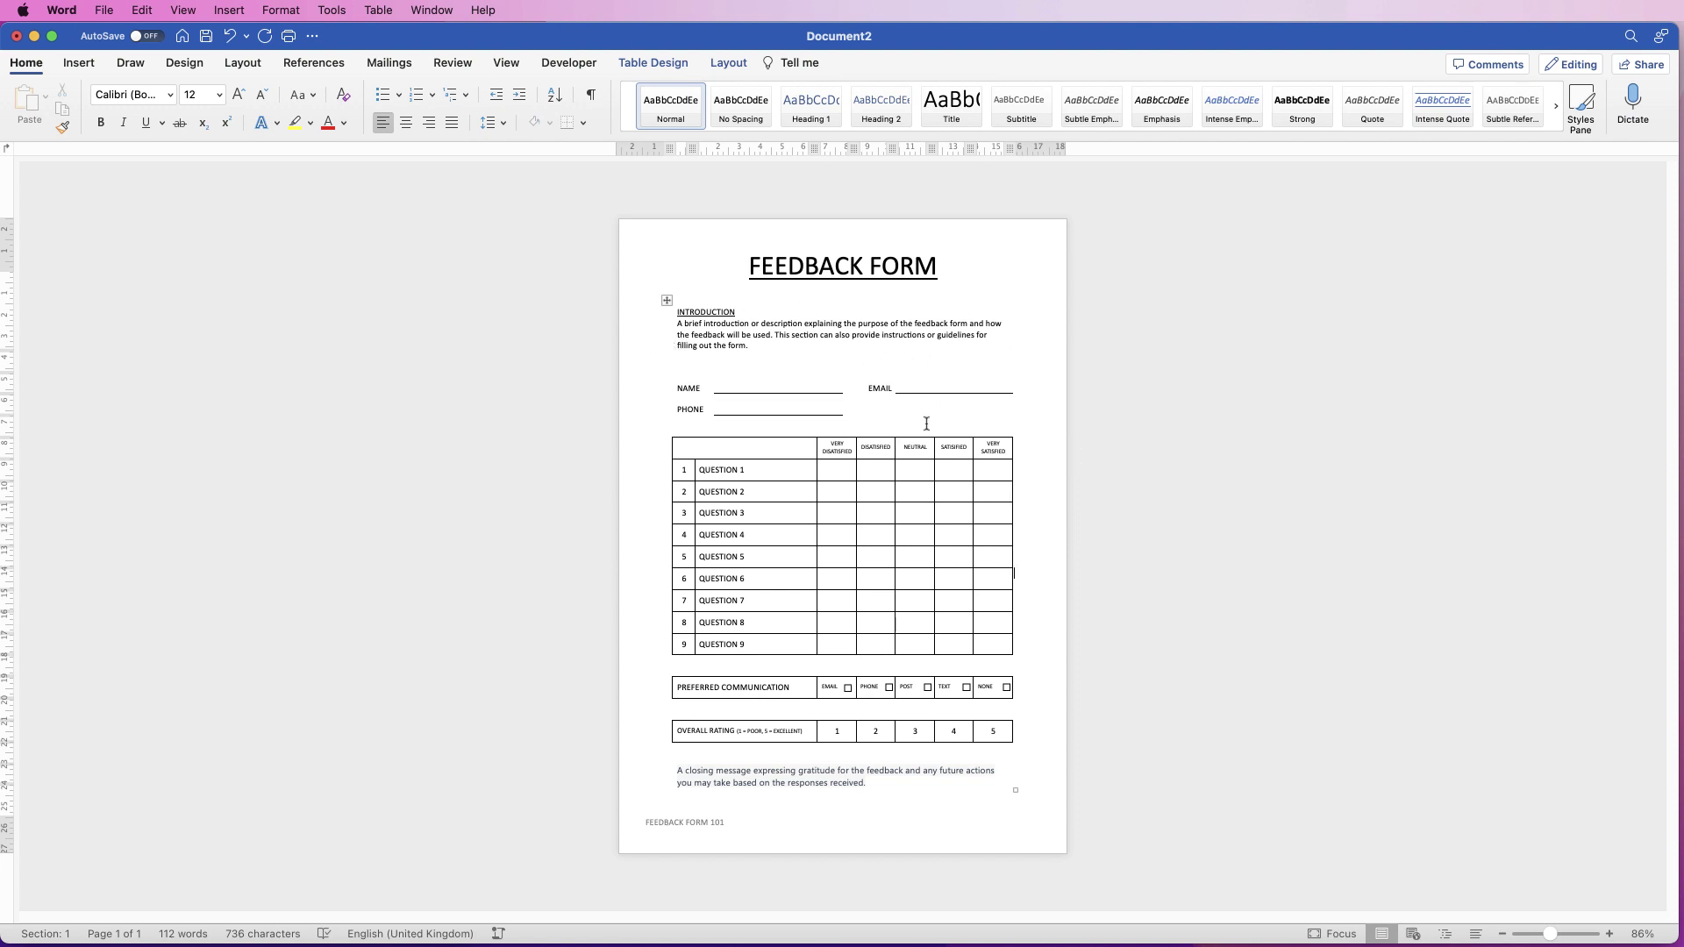
Turn on View Gridlines for the whole feedback form table to reveal its borderless cells.
left_click(667, 300)
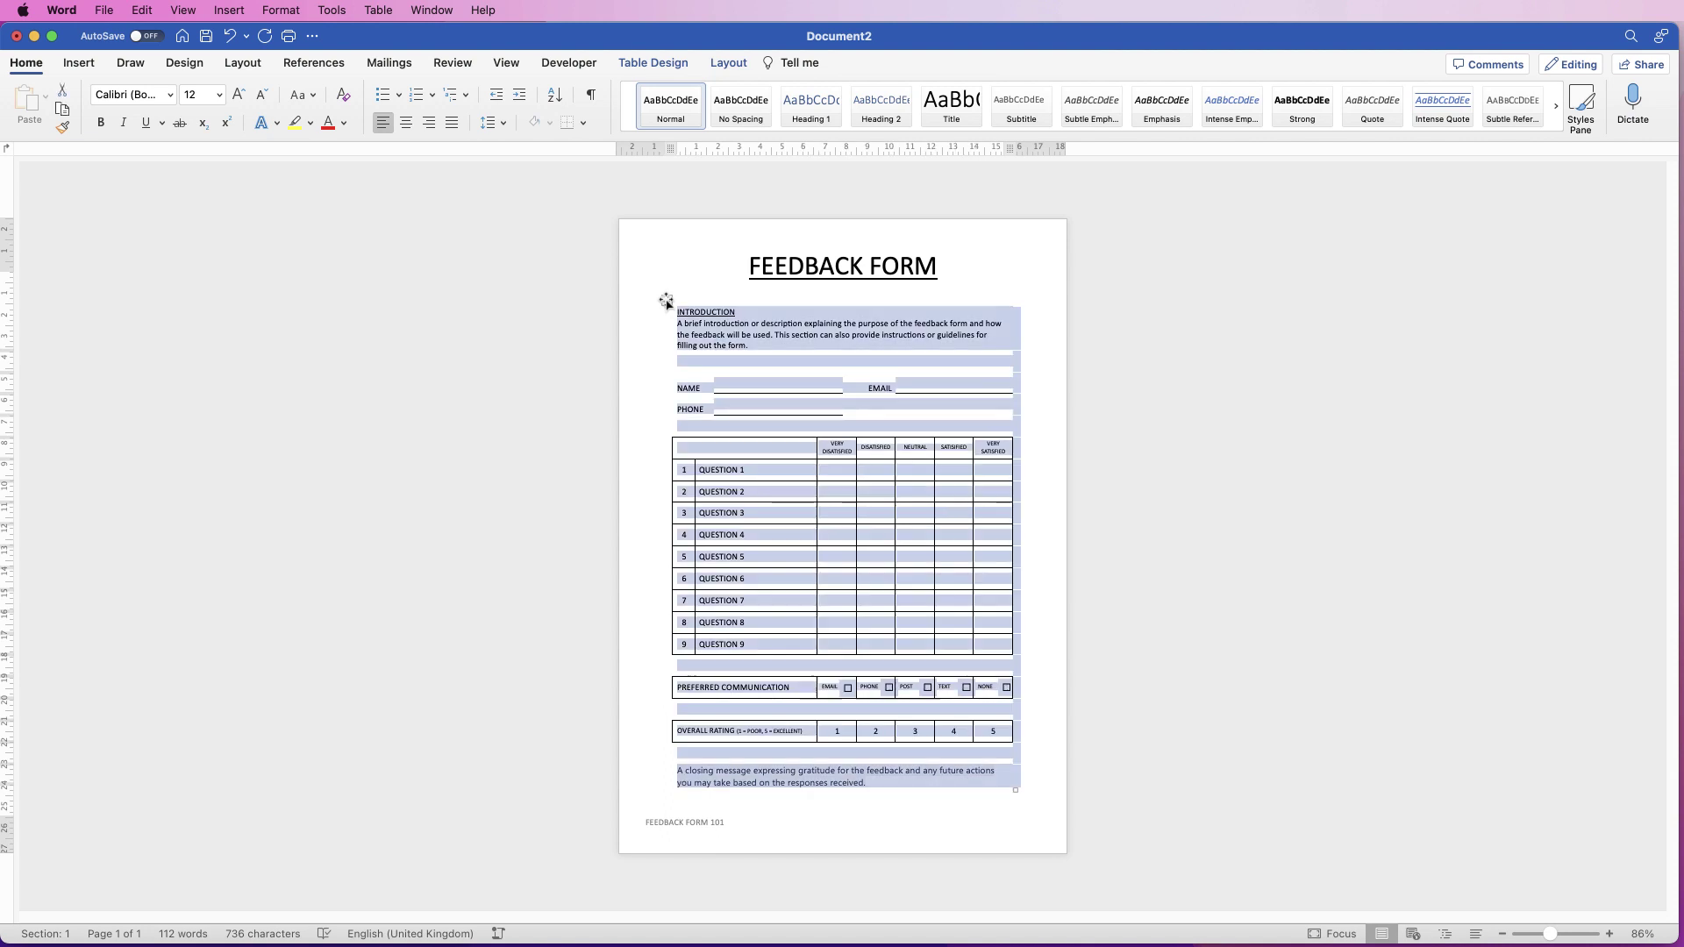
left_click(672, 63)
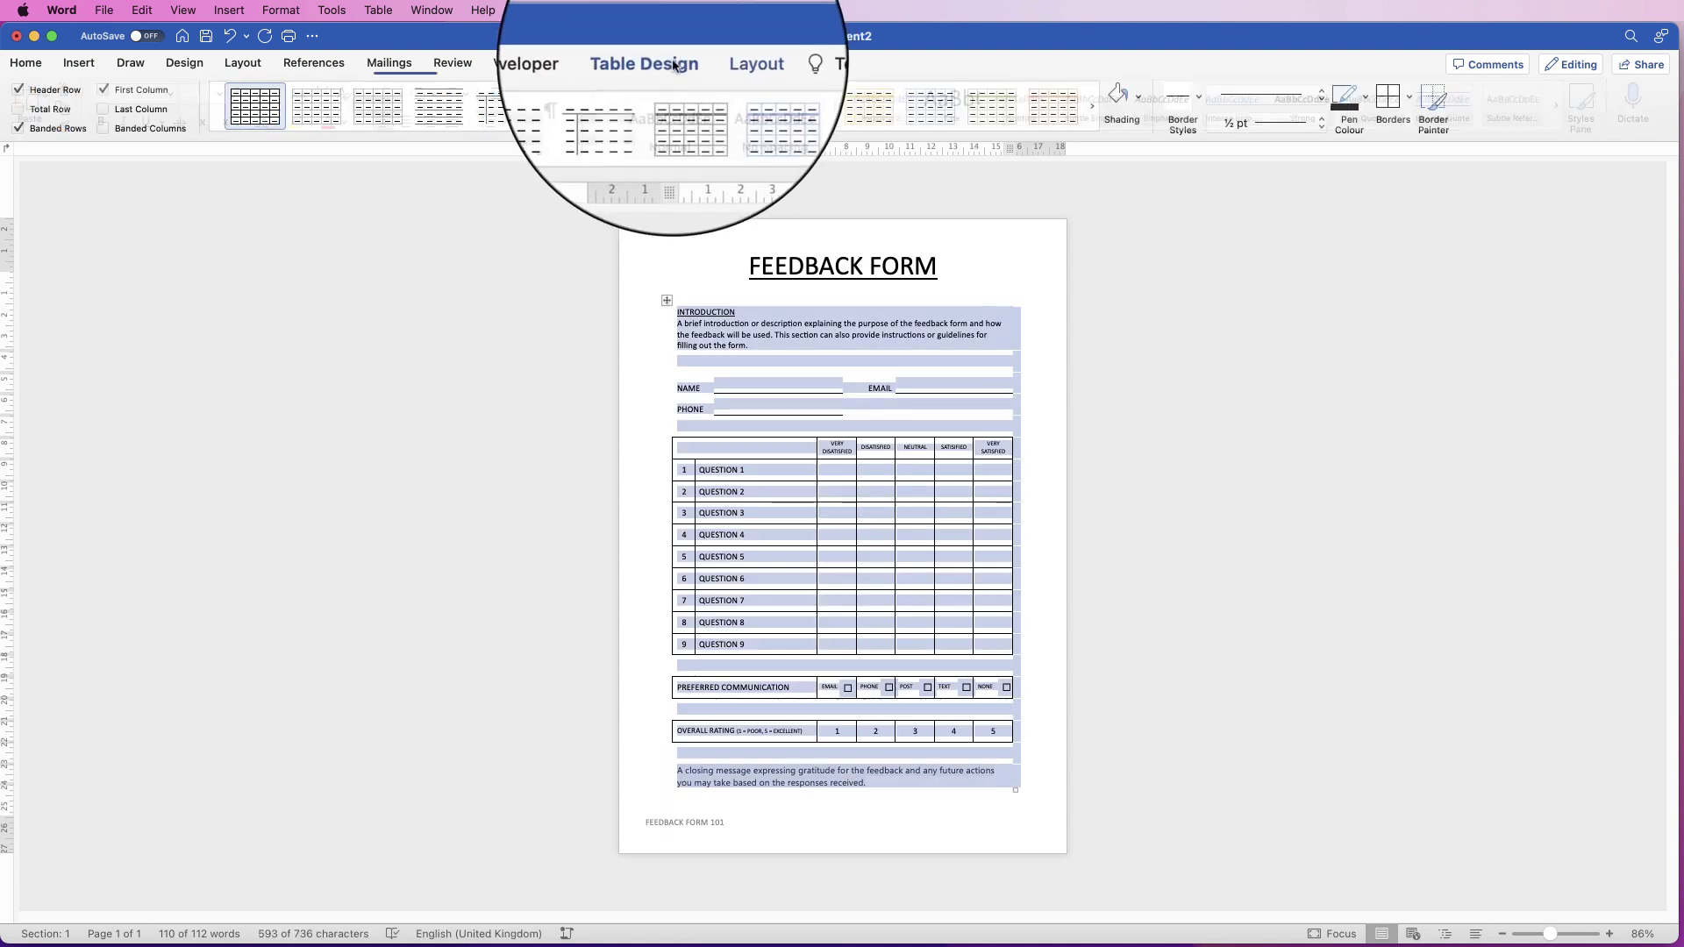
left_click(1410, 99)
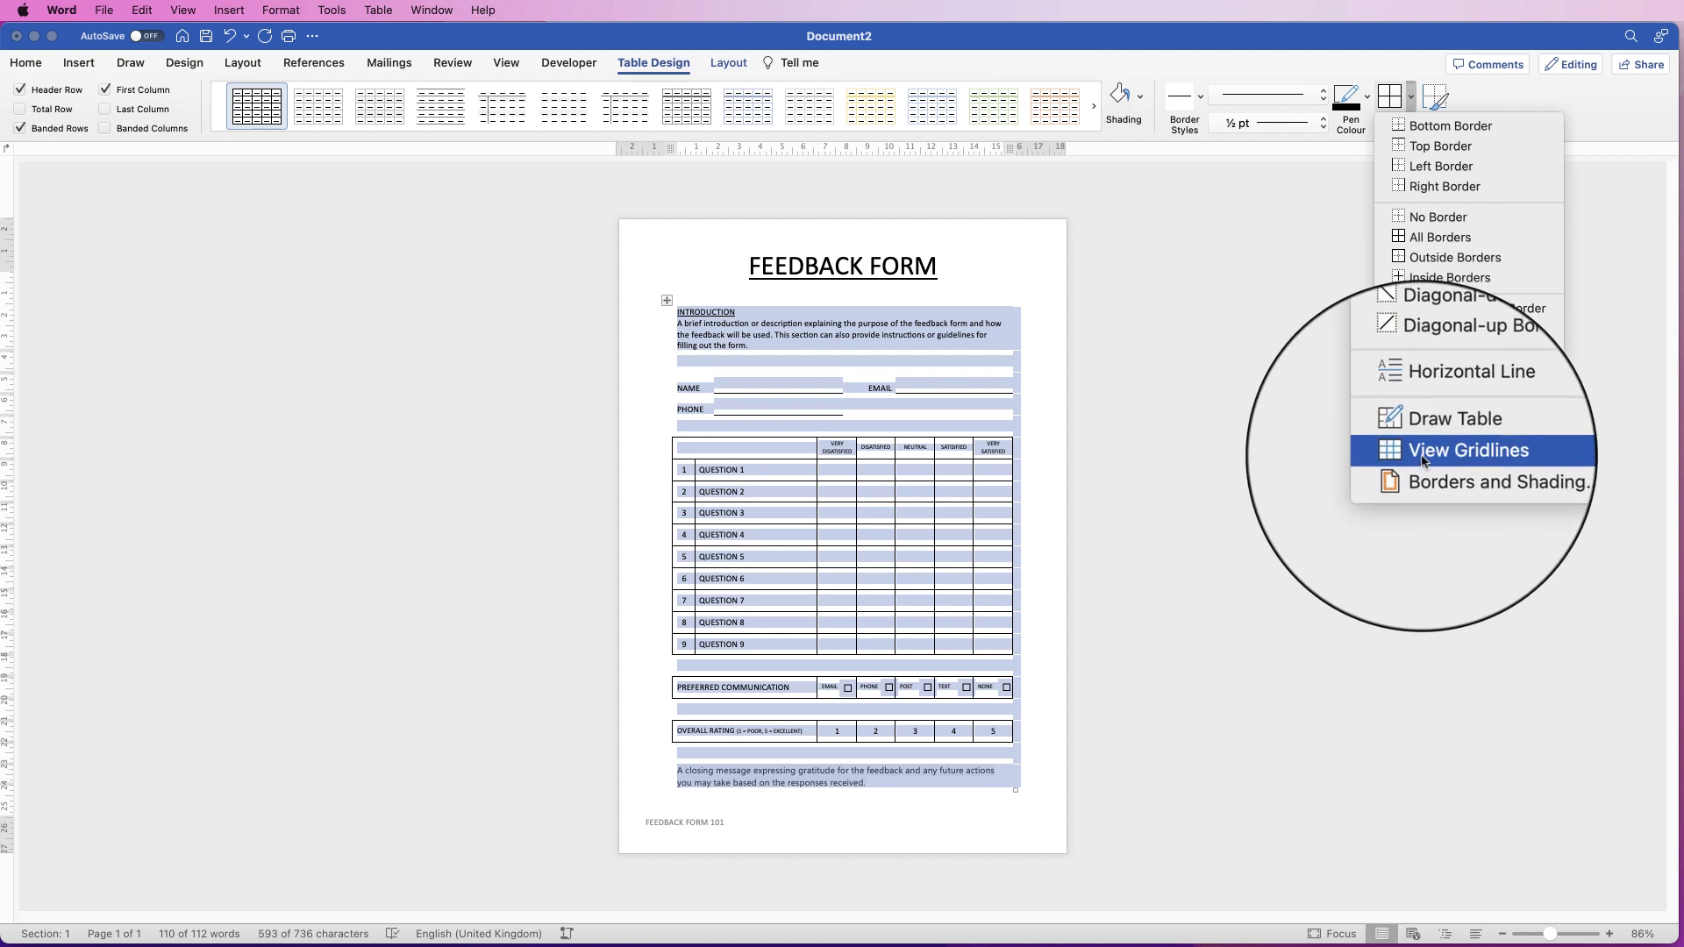
left_click(1401, 405)
left_click(1008, 509)
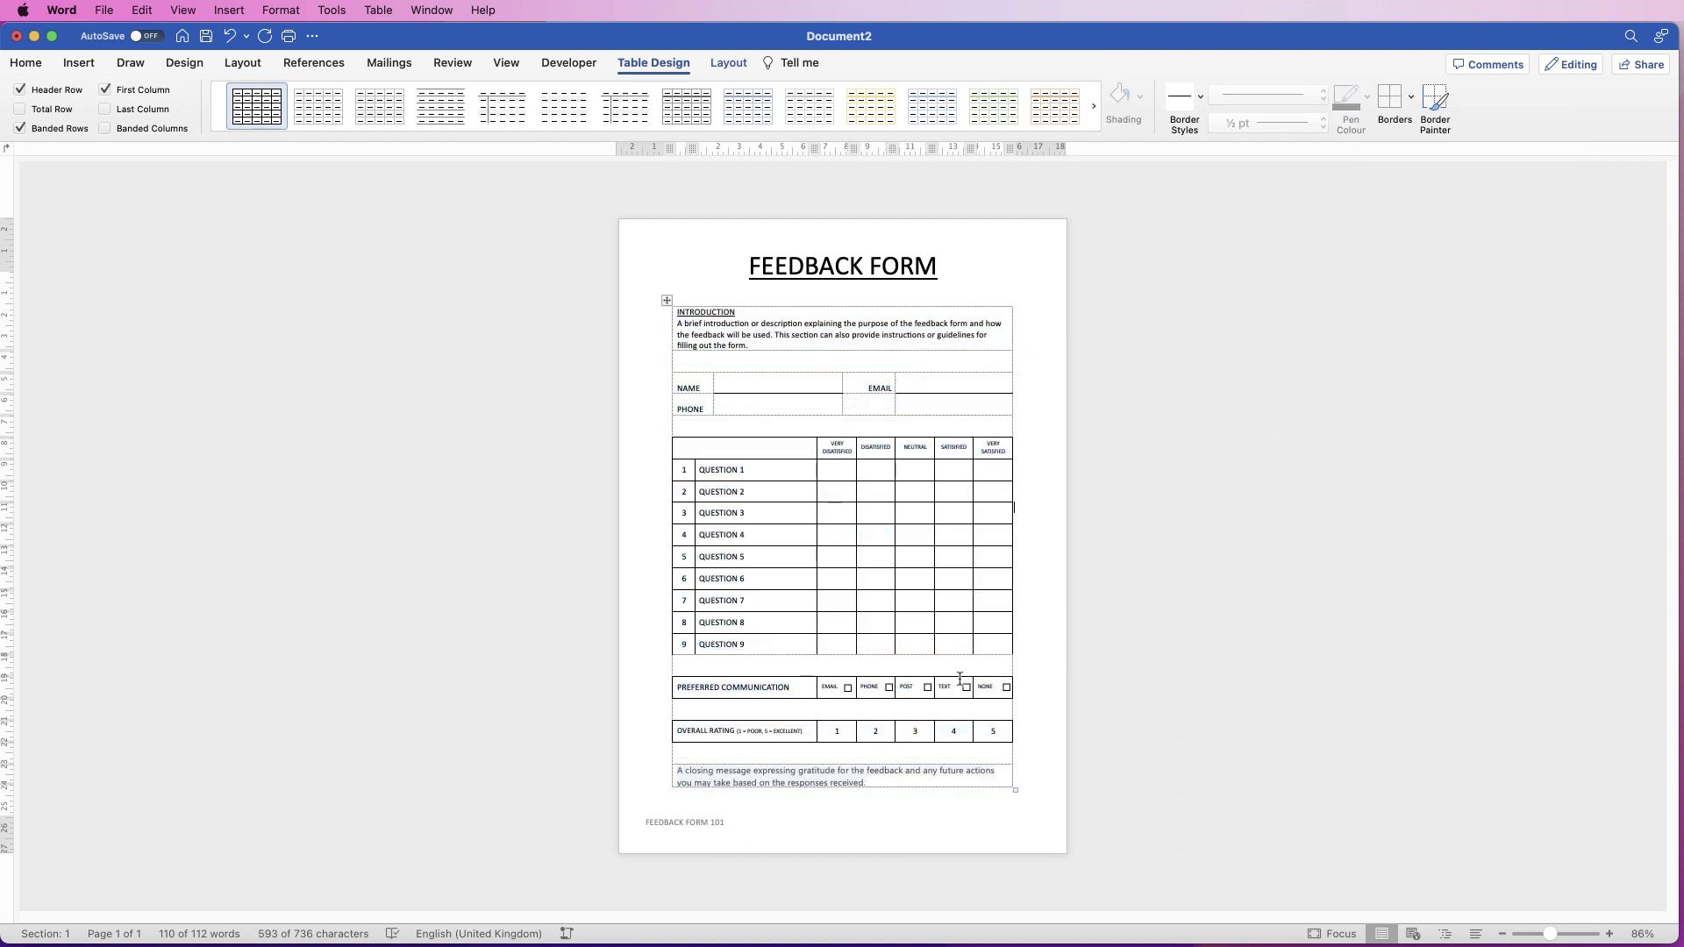
left_click(1002, 458)
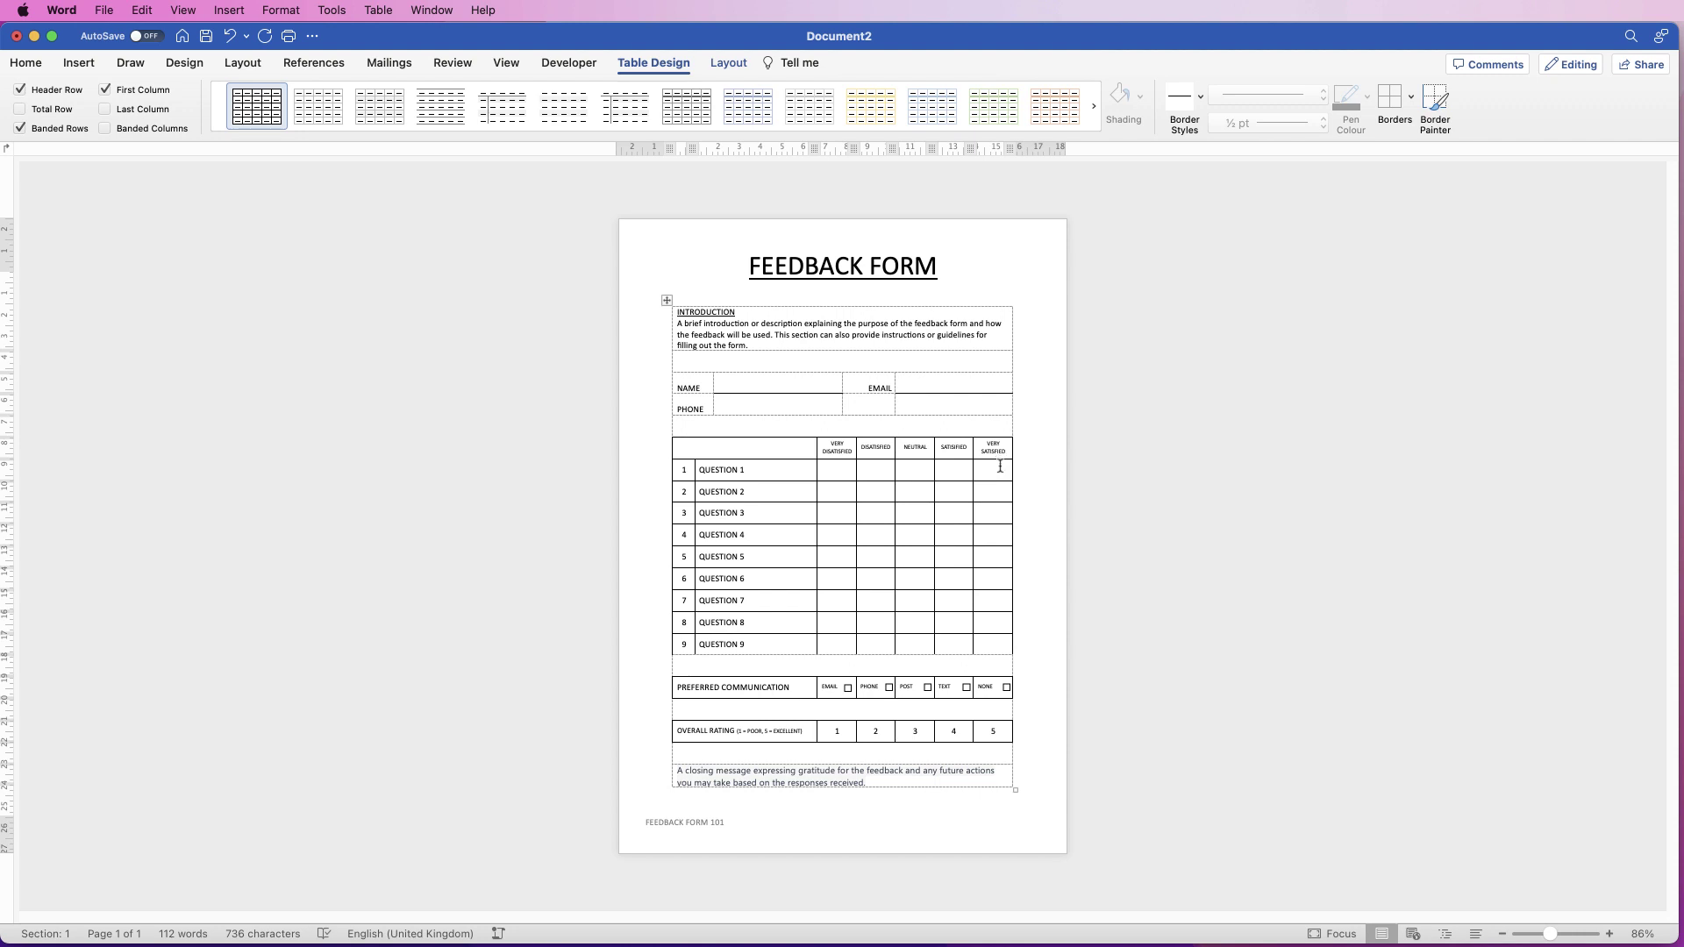
Switch to the blank document and insert a table of seven columns and one row, leaving one empty line above it.
left_click_drag(621, 35, 623, 46)
left_click(623, 35)
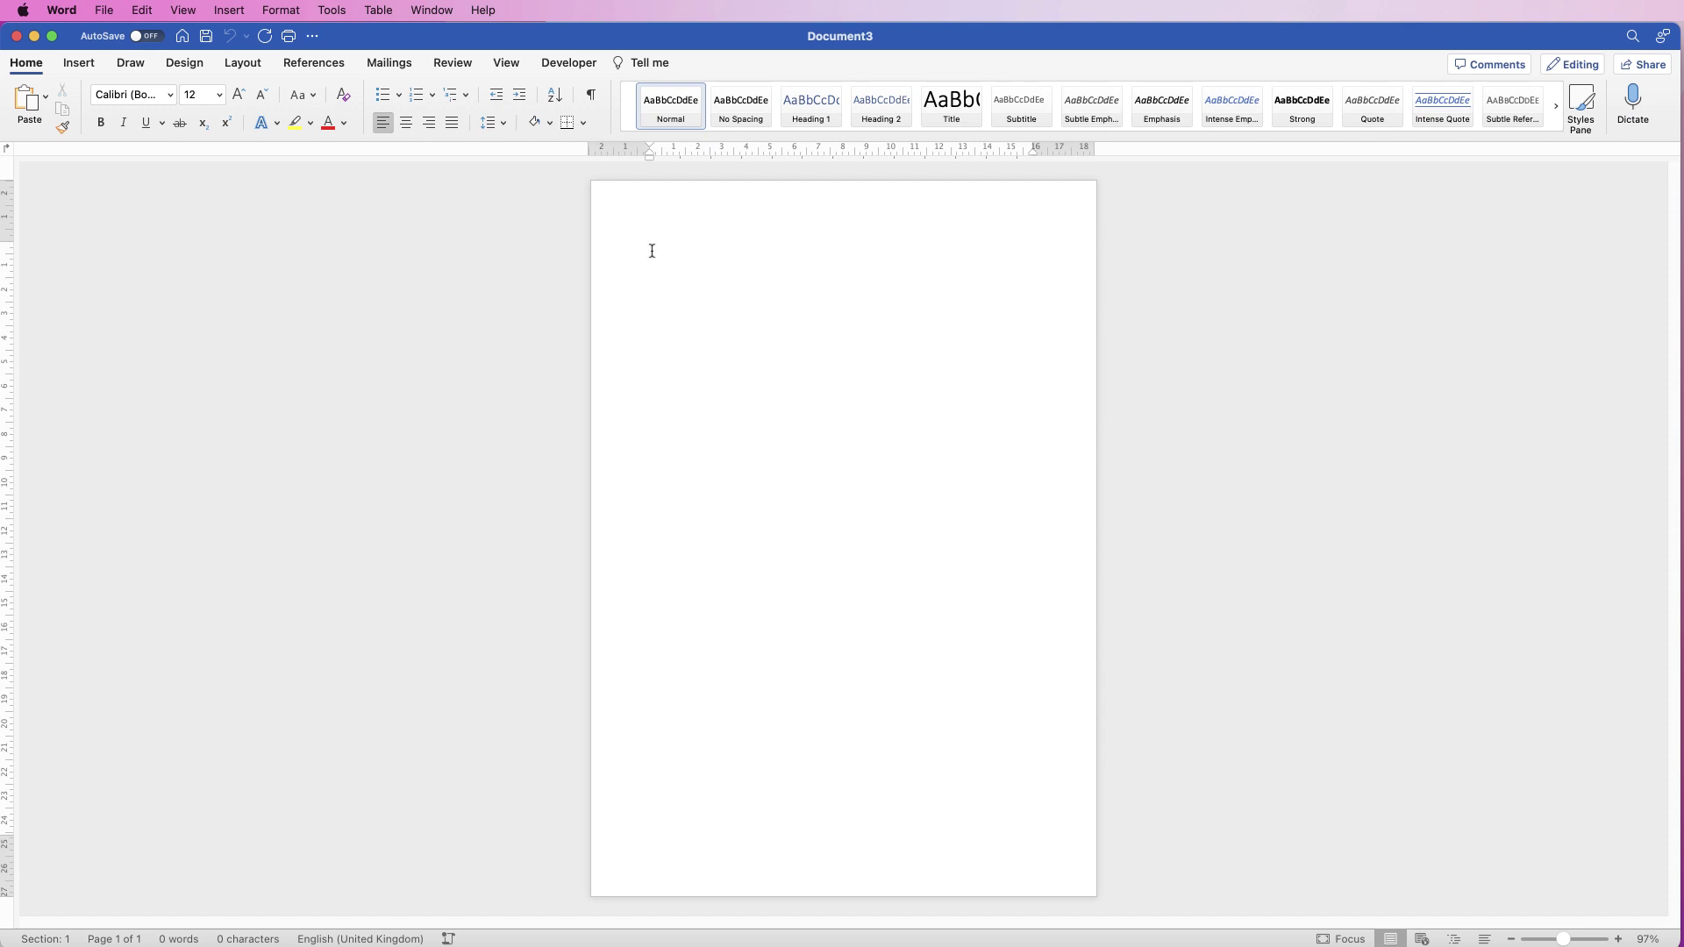
left_click(649, 252)
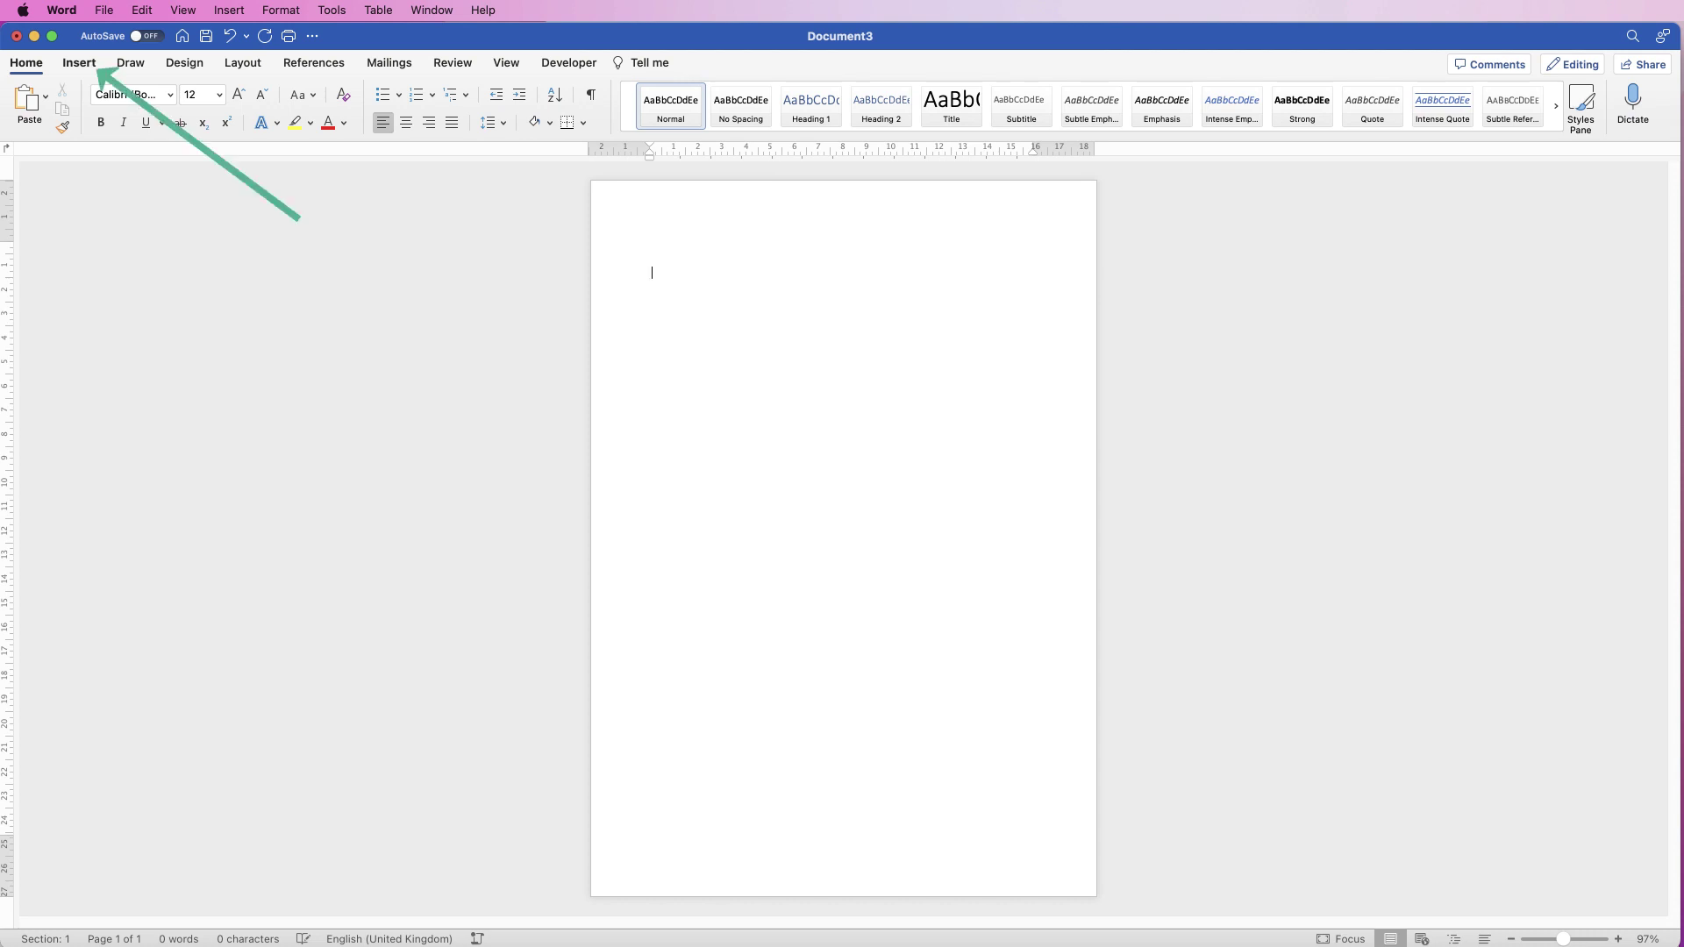
left_click(78, 63)
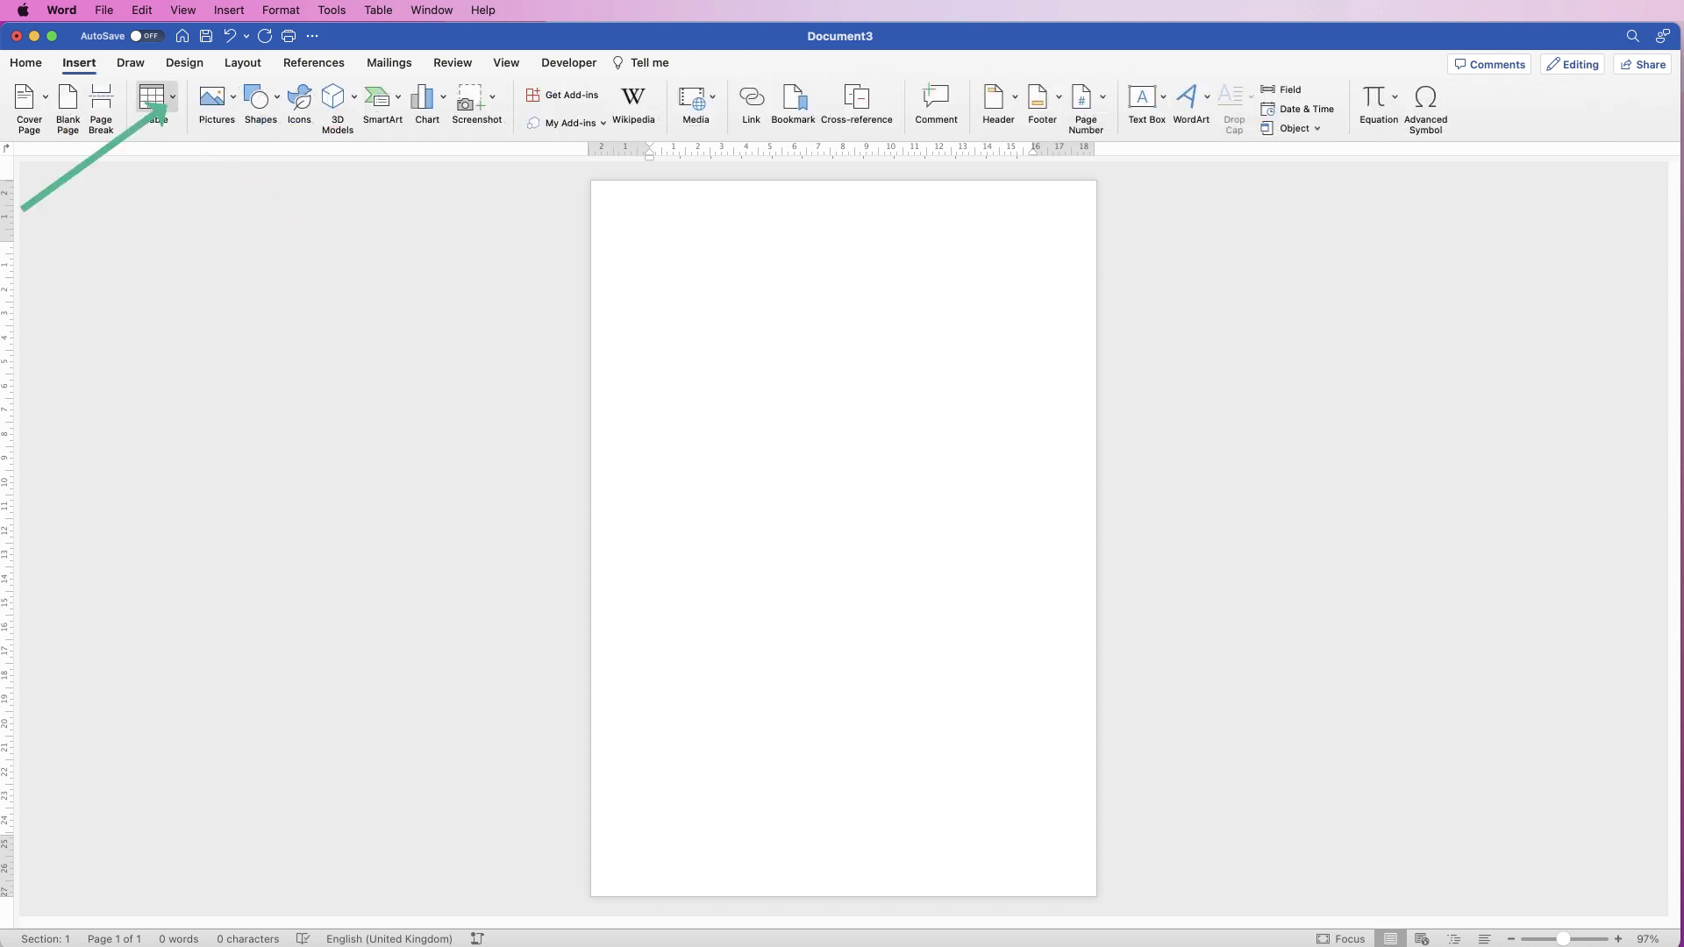
left_click(152, 98)
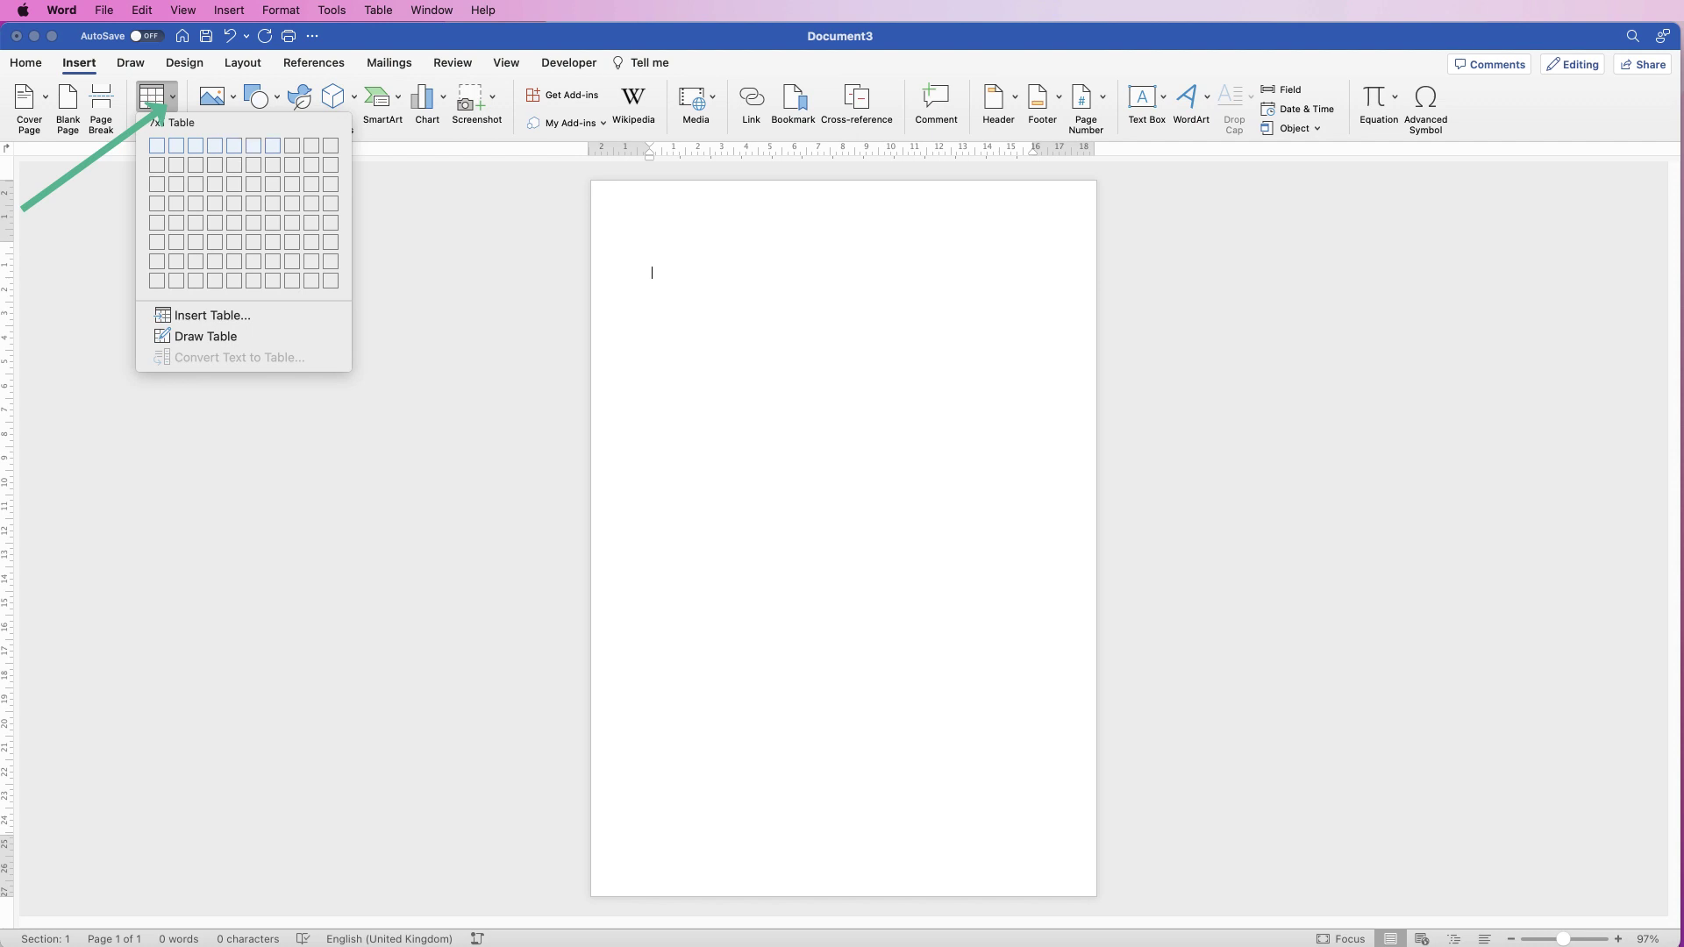
left_click(273, 145)
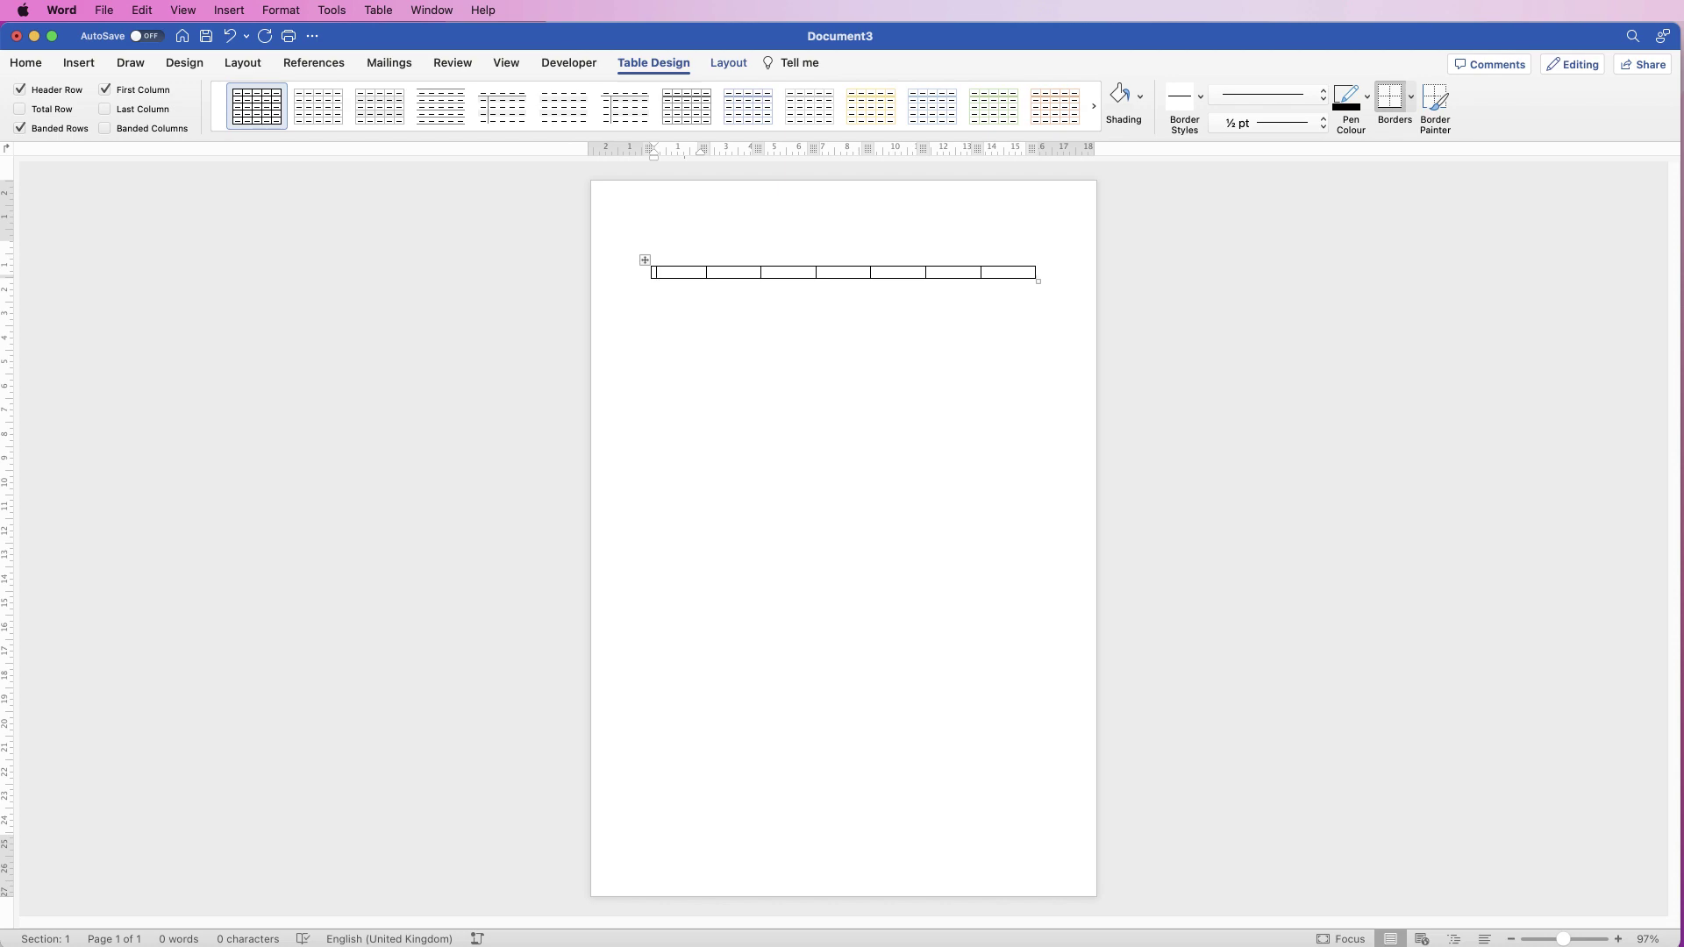
Resize the table columns, making the first about 0.8 cm wide and the second about 6.4 cm wide.
left_click_drag(815, 271, 840, 272)
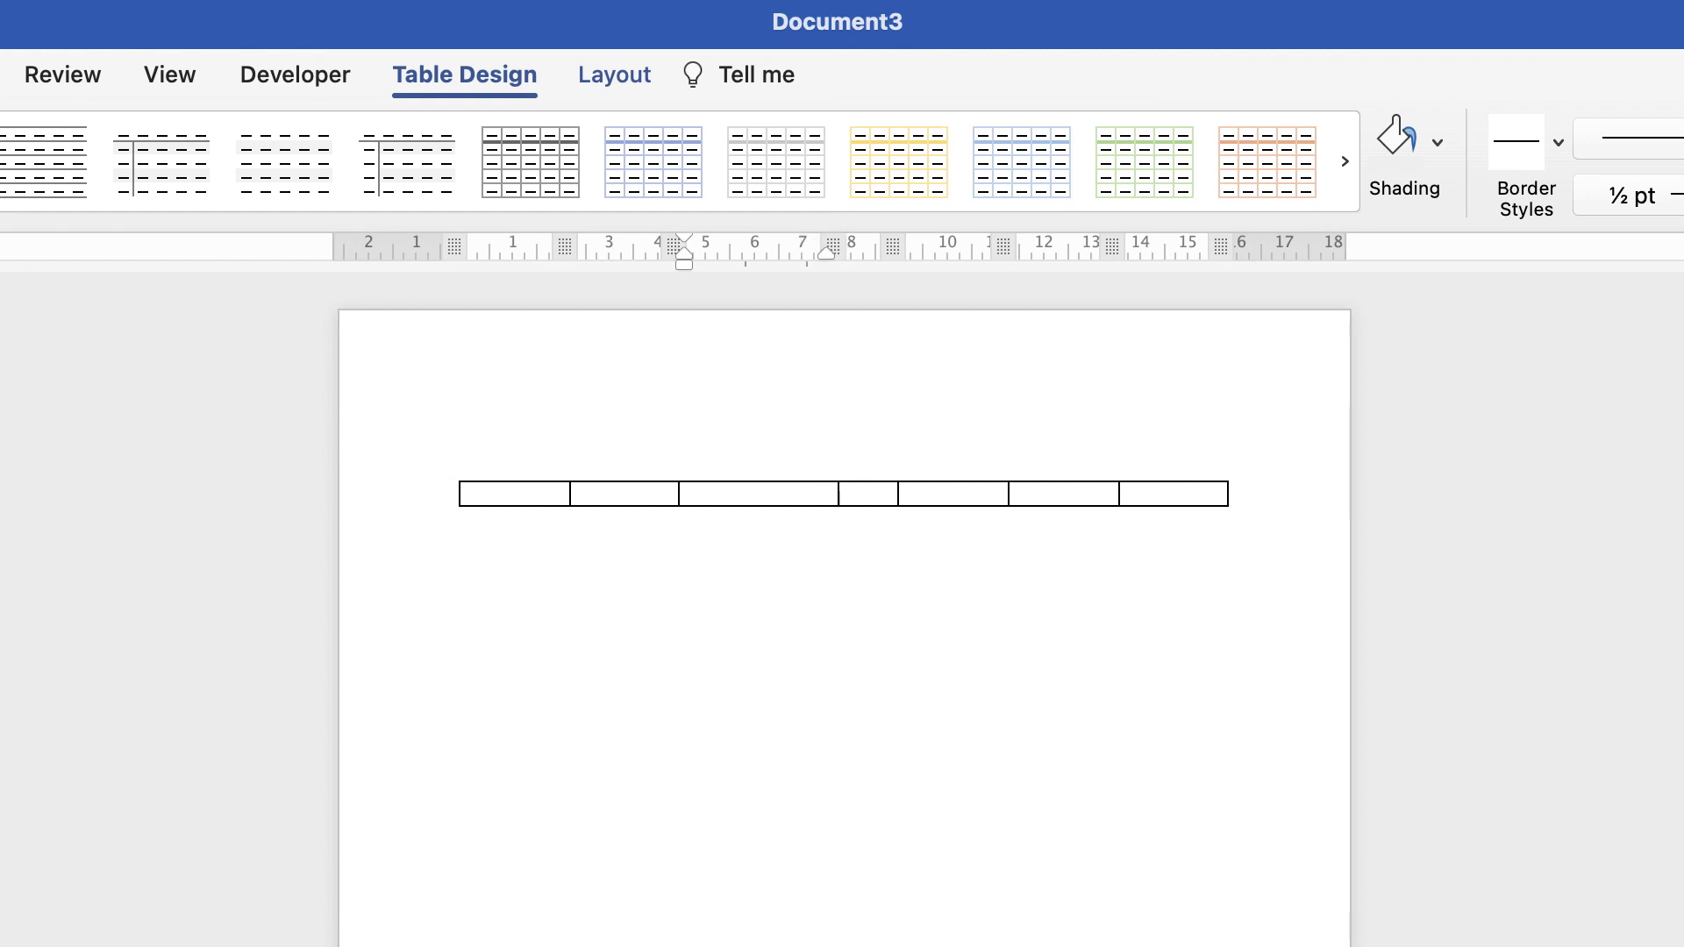
left_click_drag(838, 493, 859, 493)
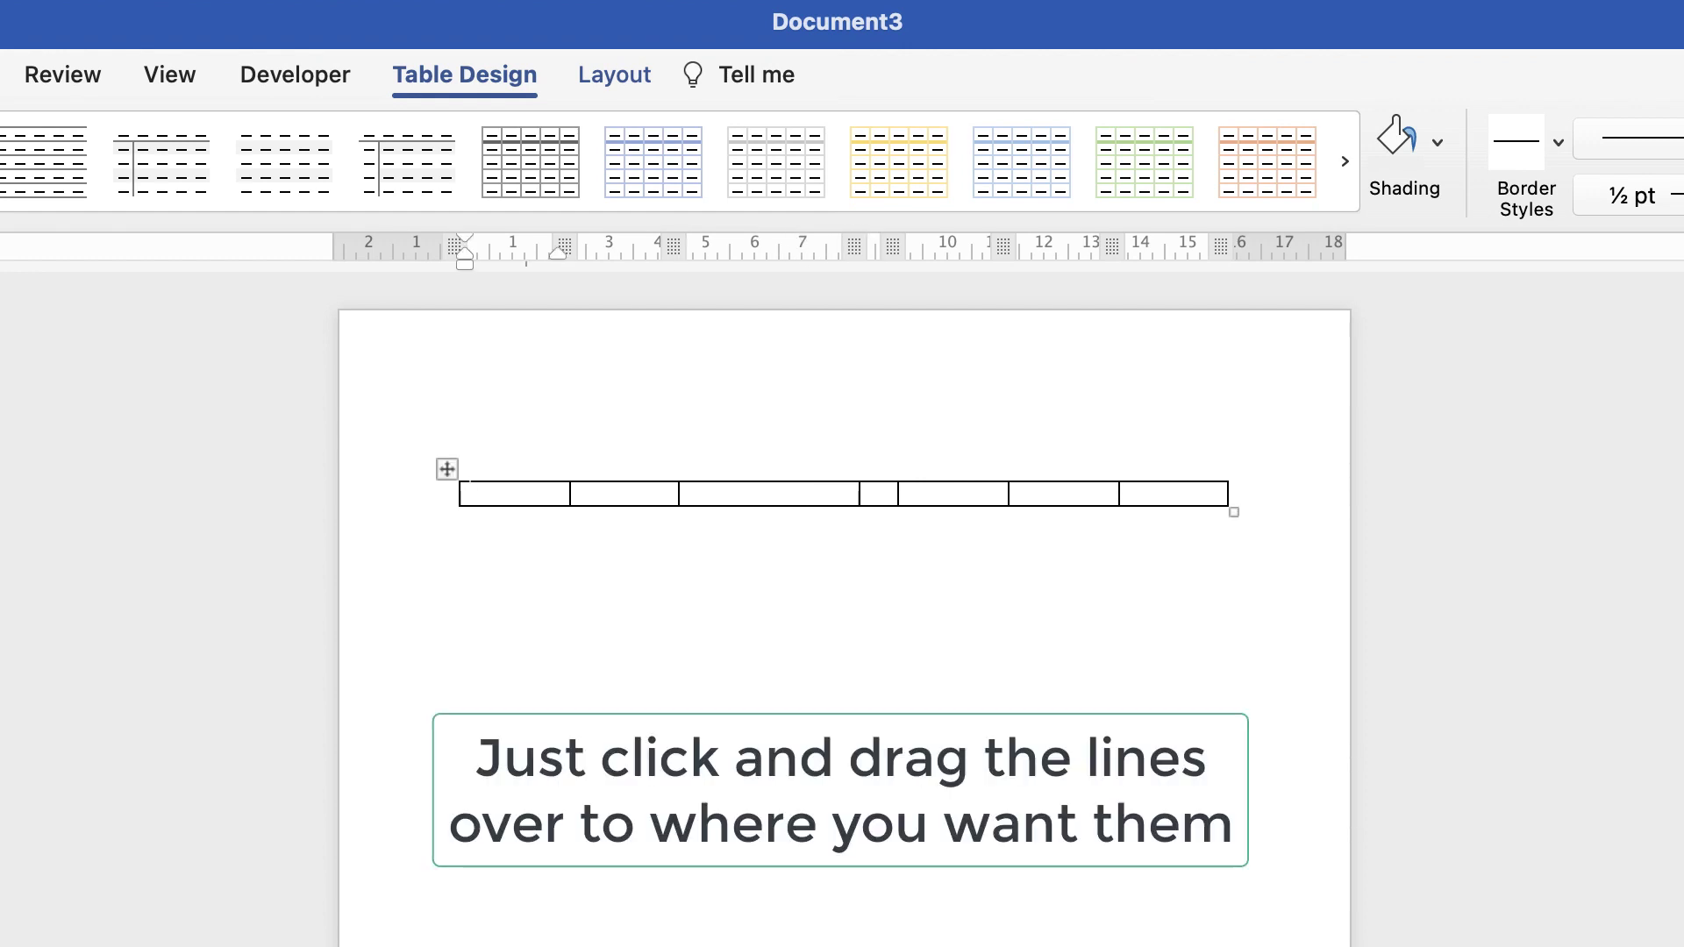
left_click_drag(674, 246, 801, 247)
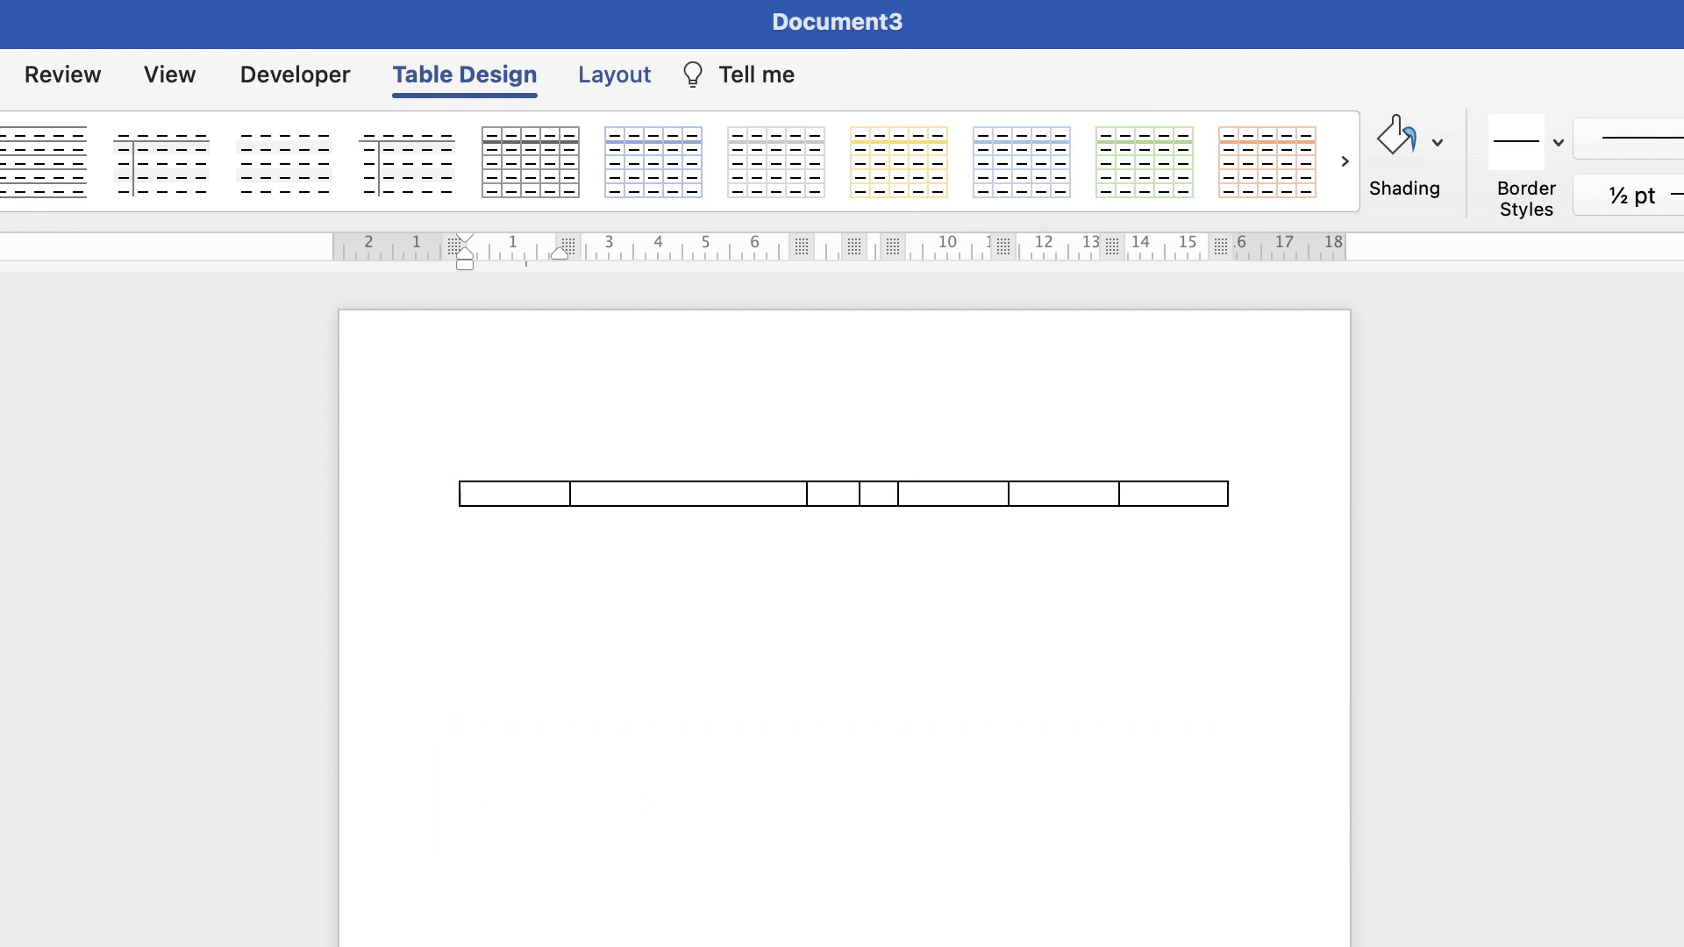
left_click_drag(564, 246, 497, 246)
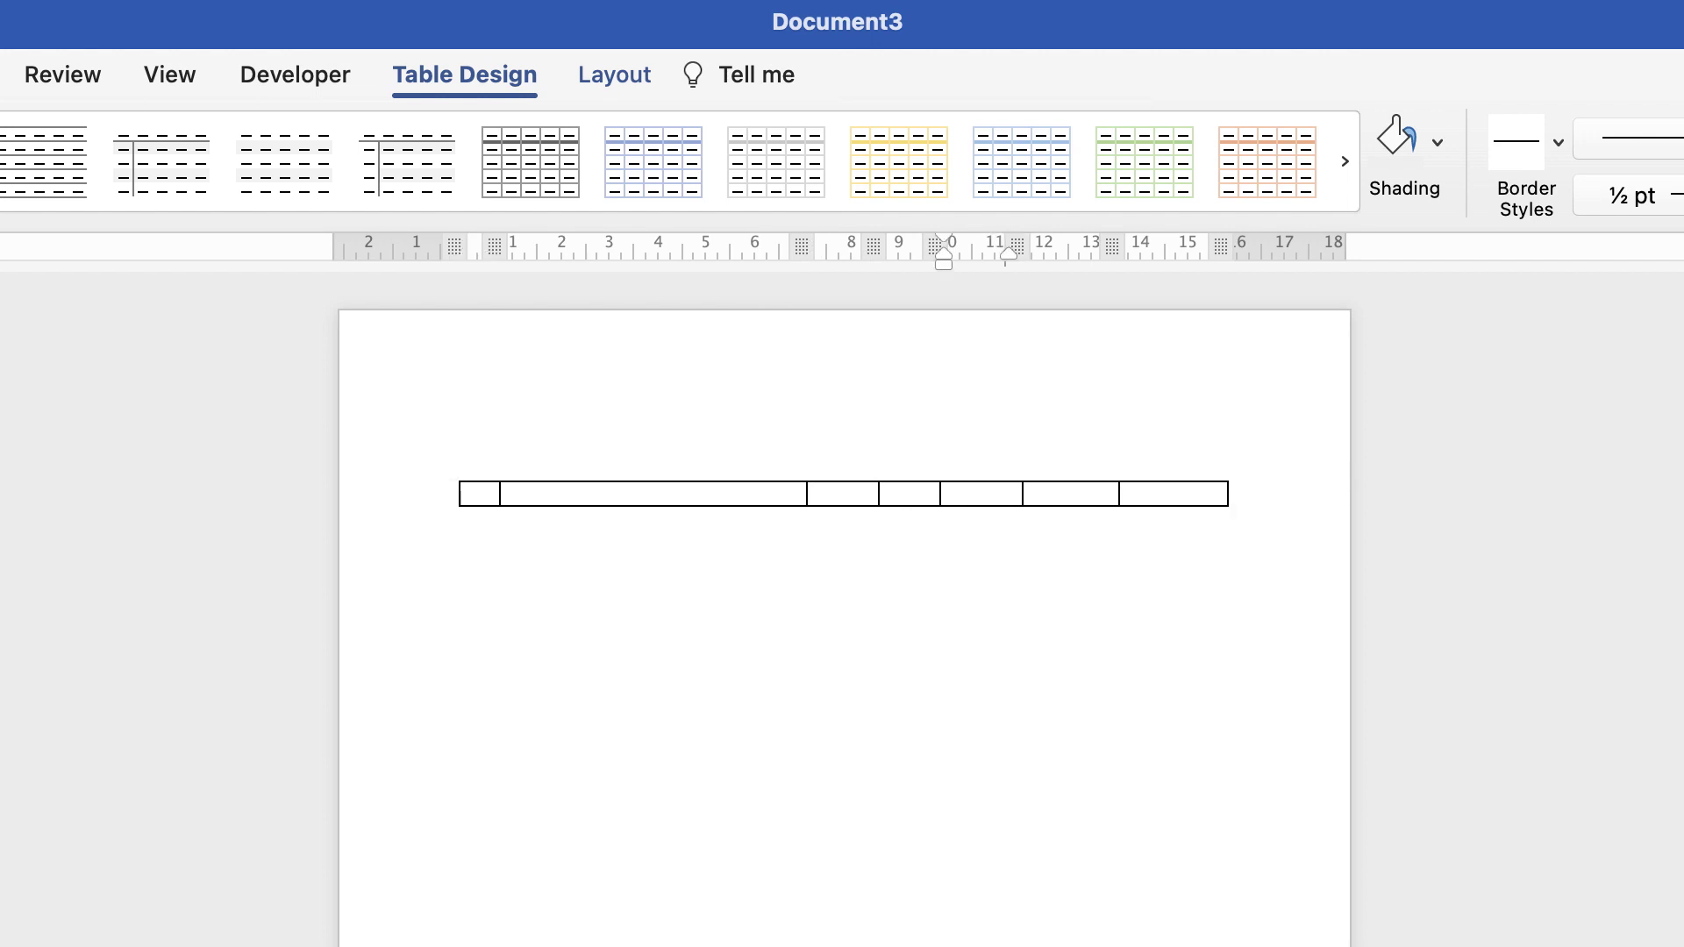
left_click(986, 493)
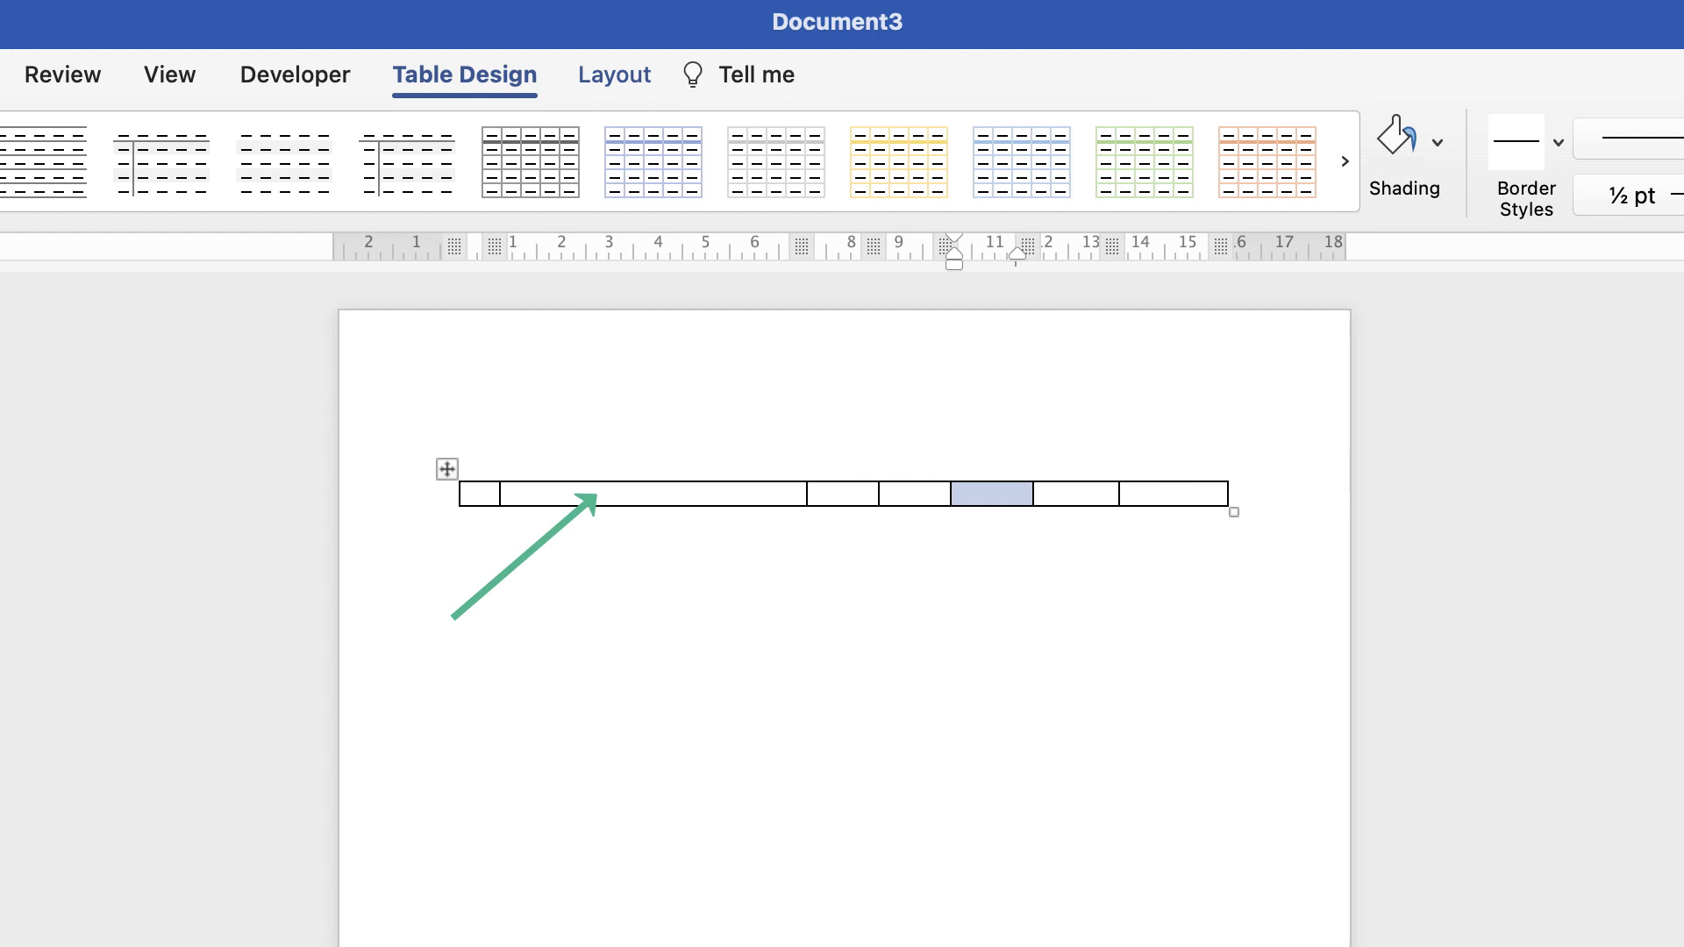
Distribute the last five columns of the table evenly.
left_click_drag(824, 493, 1175, 493)
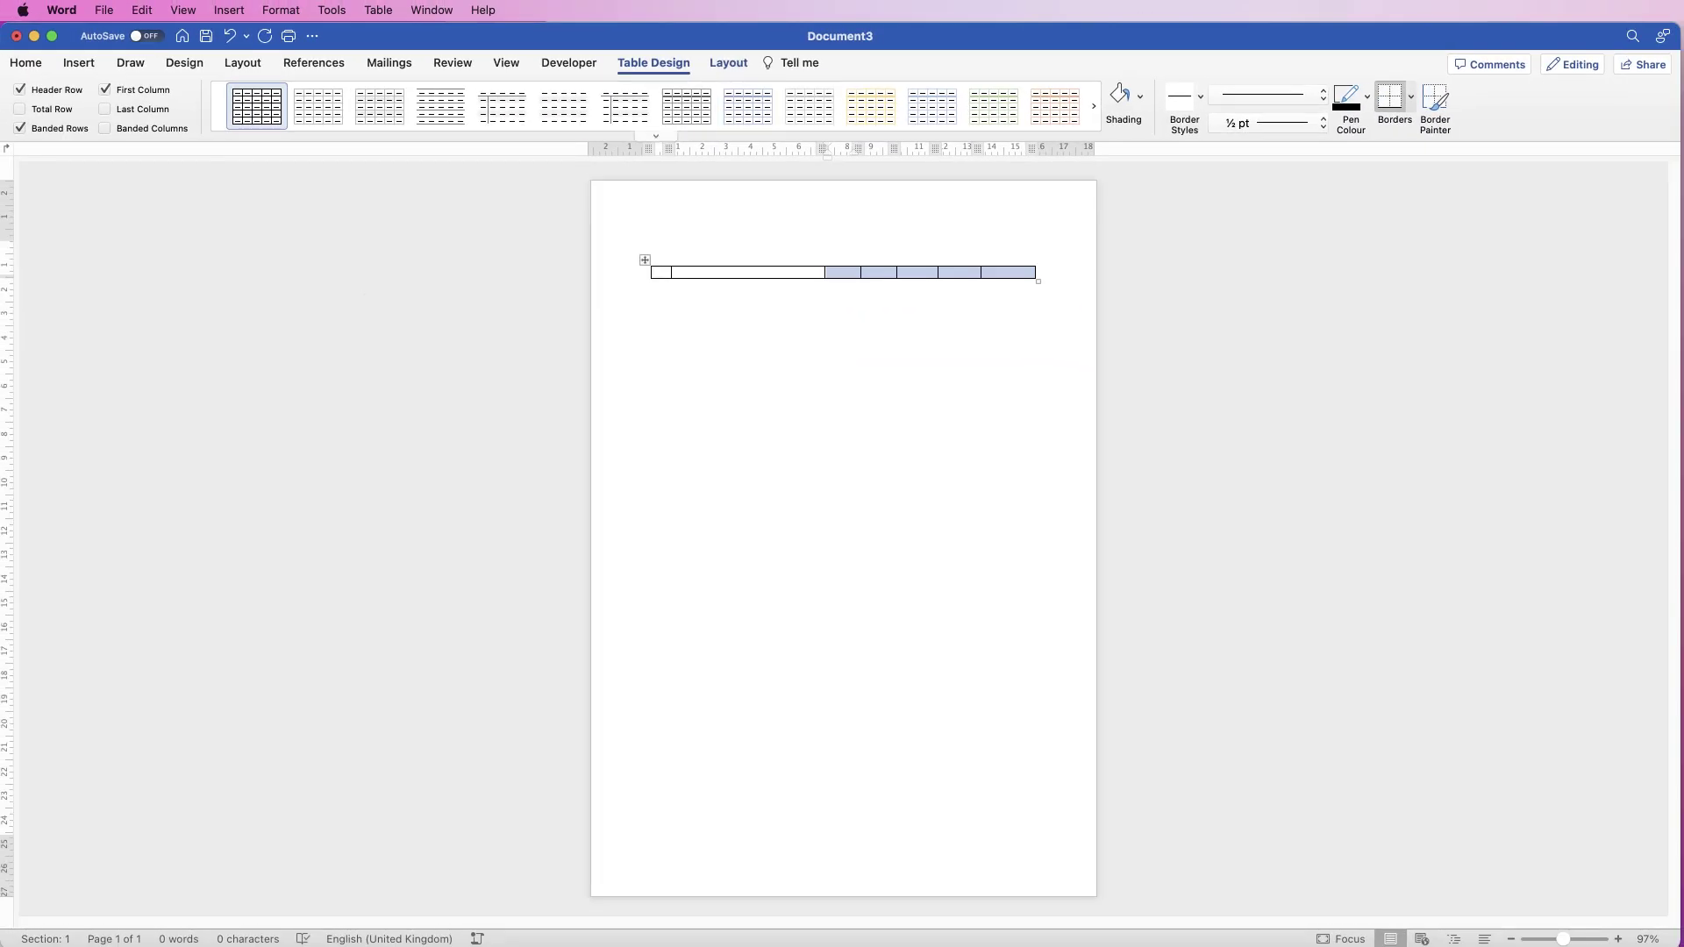
left_click(728, 63)
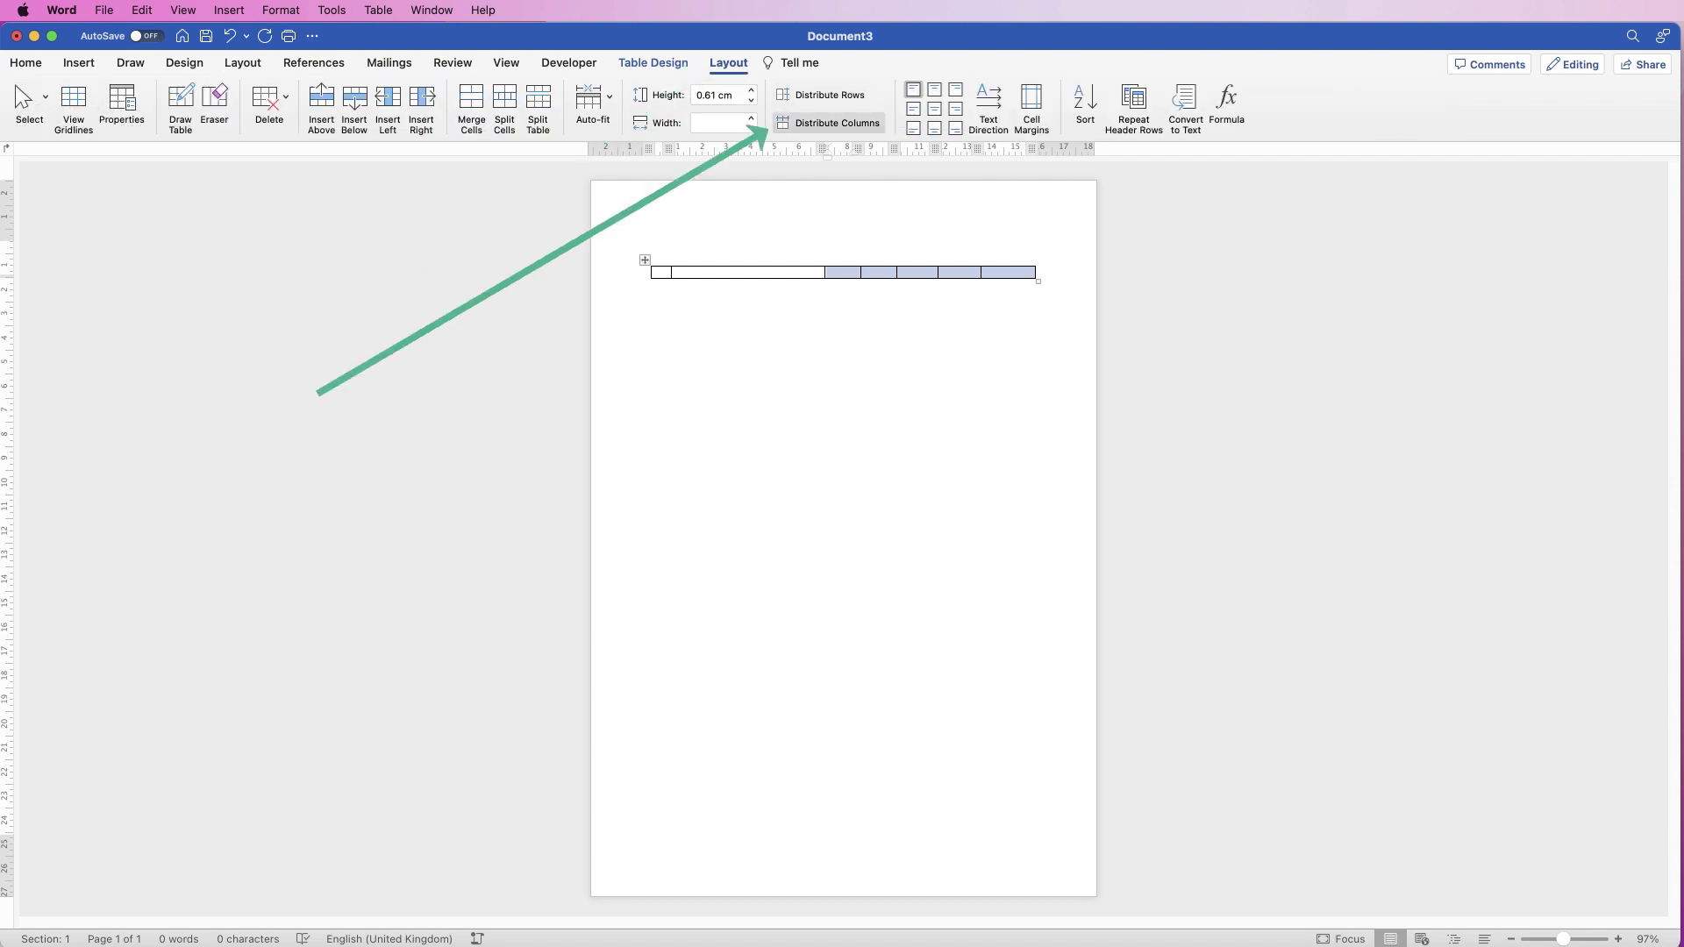
left_click(829, 123)
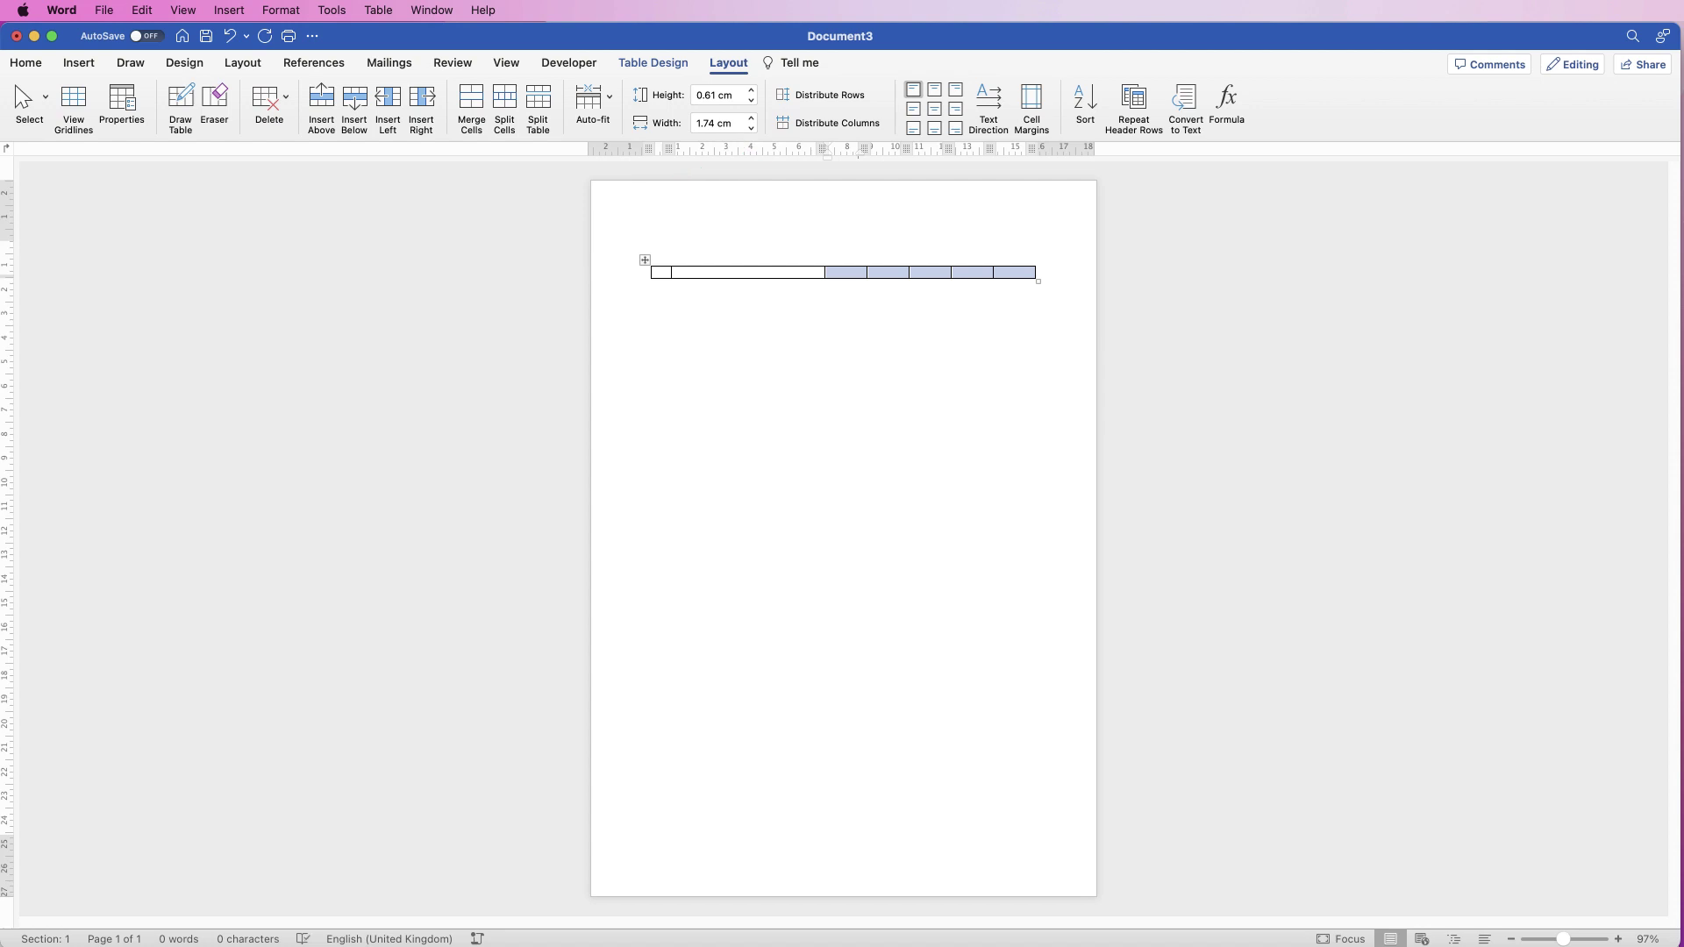
Set the table row's height to 1 cm and align its cells centre left.
left_click_drag(657, 272, 1021, 272)
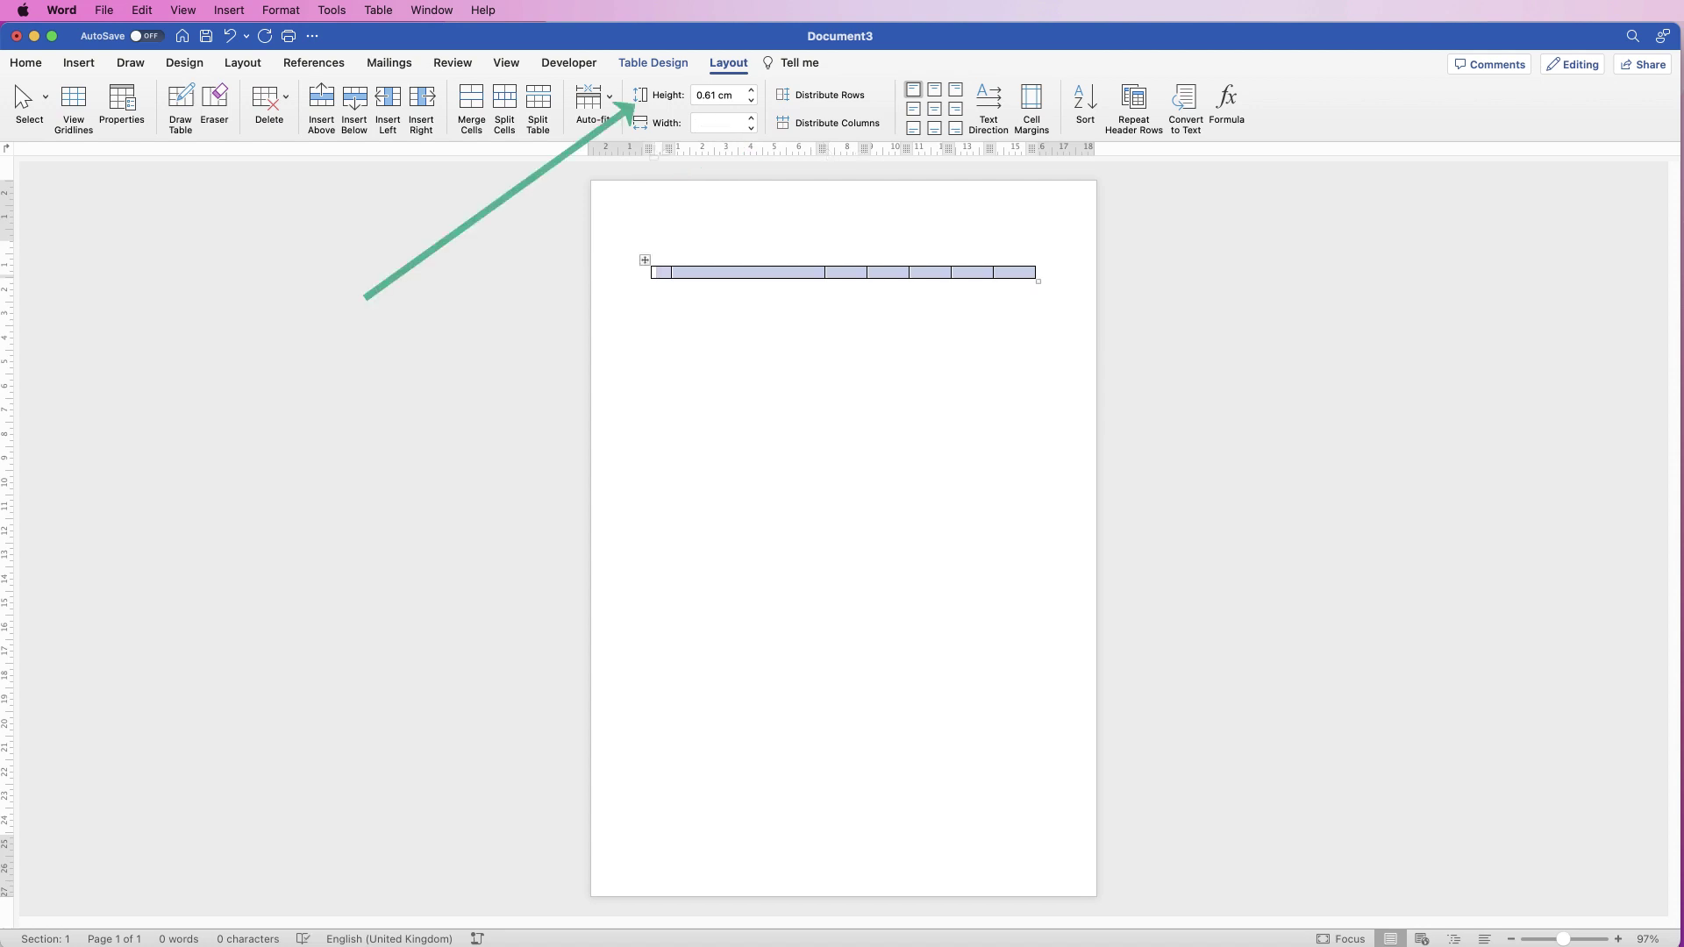
left_click(715, 95)
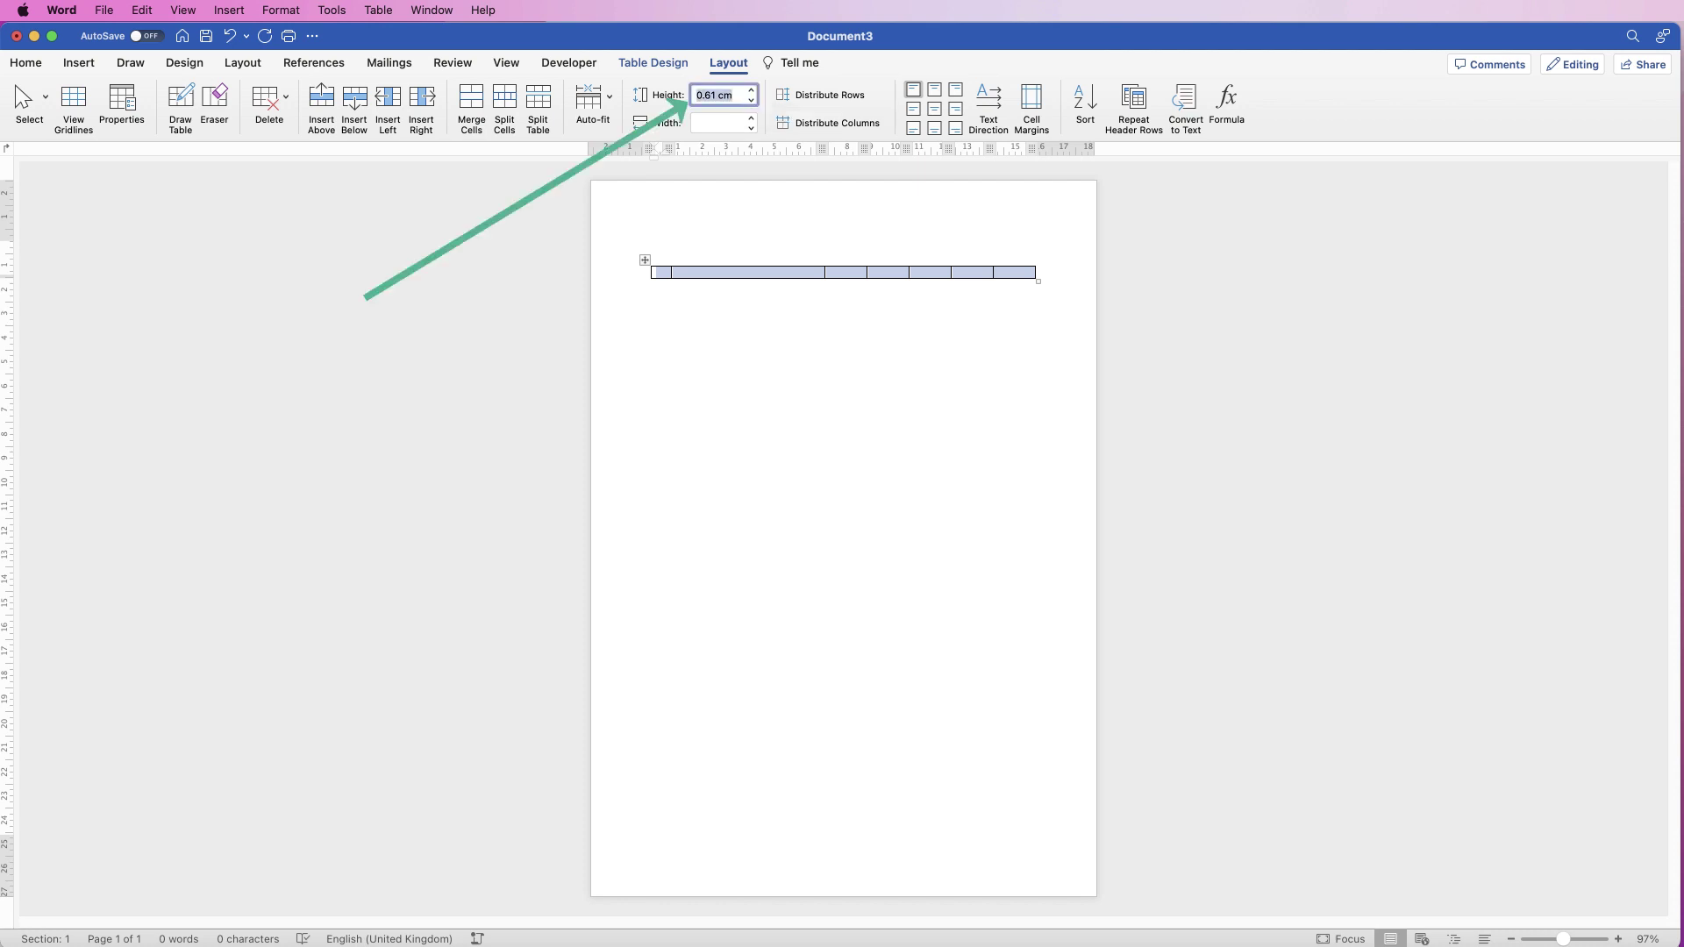
type("1")
key("Return")
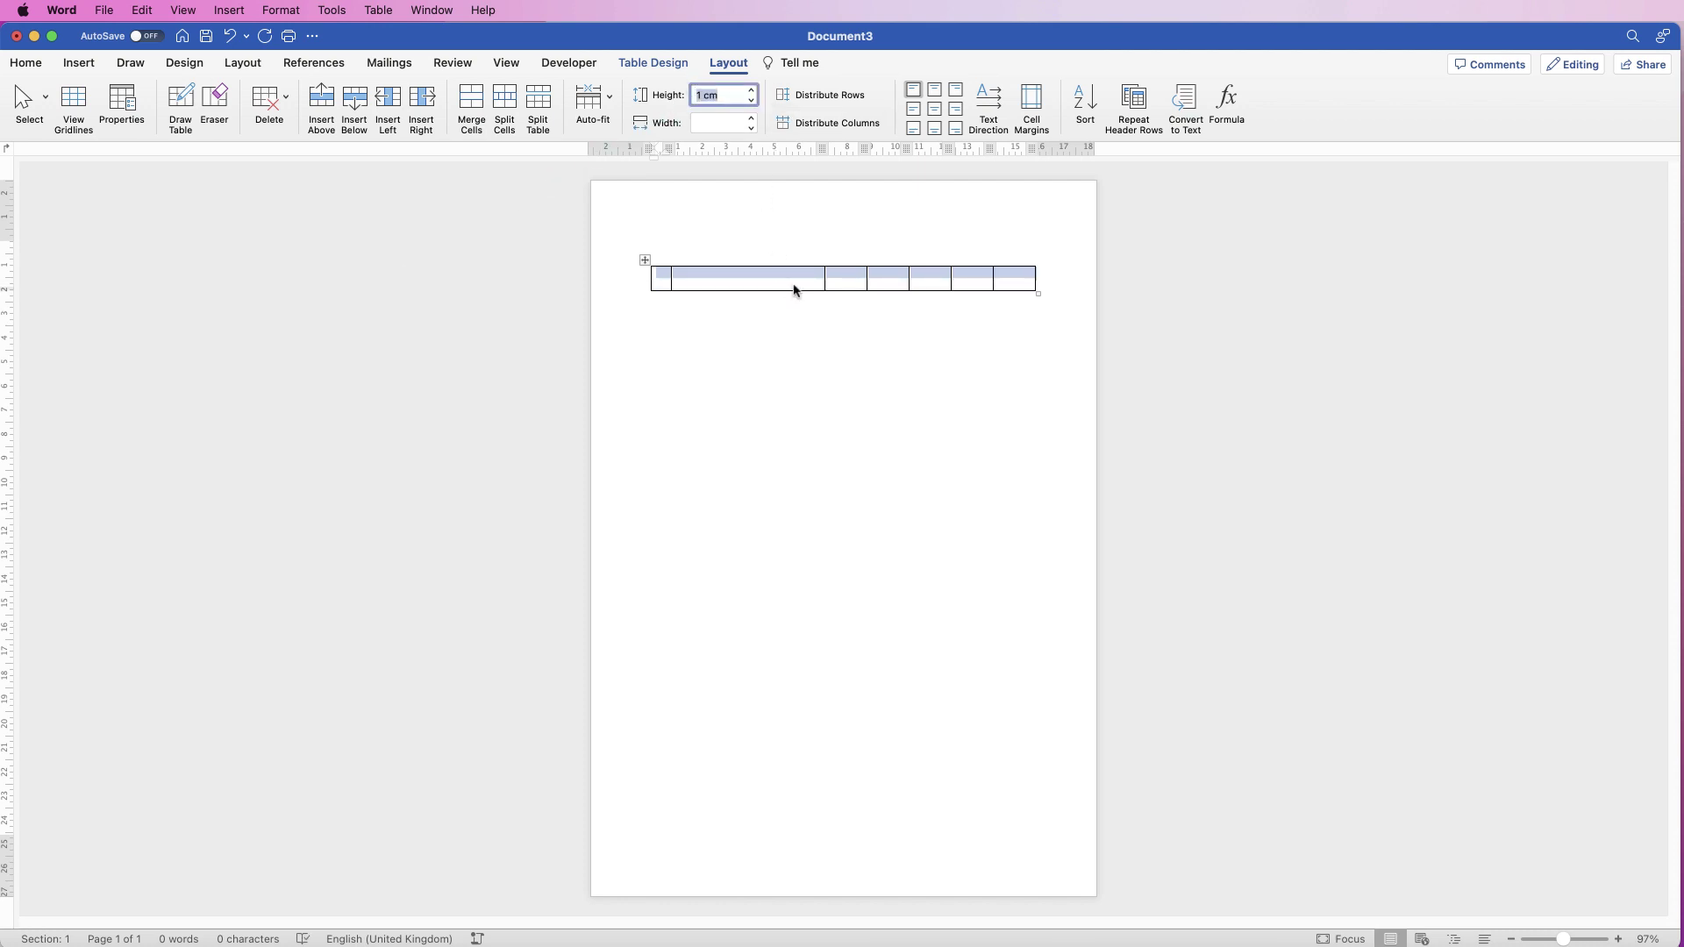
left_click(913, 111)
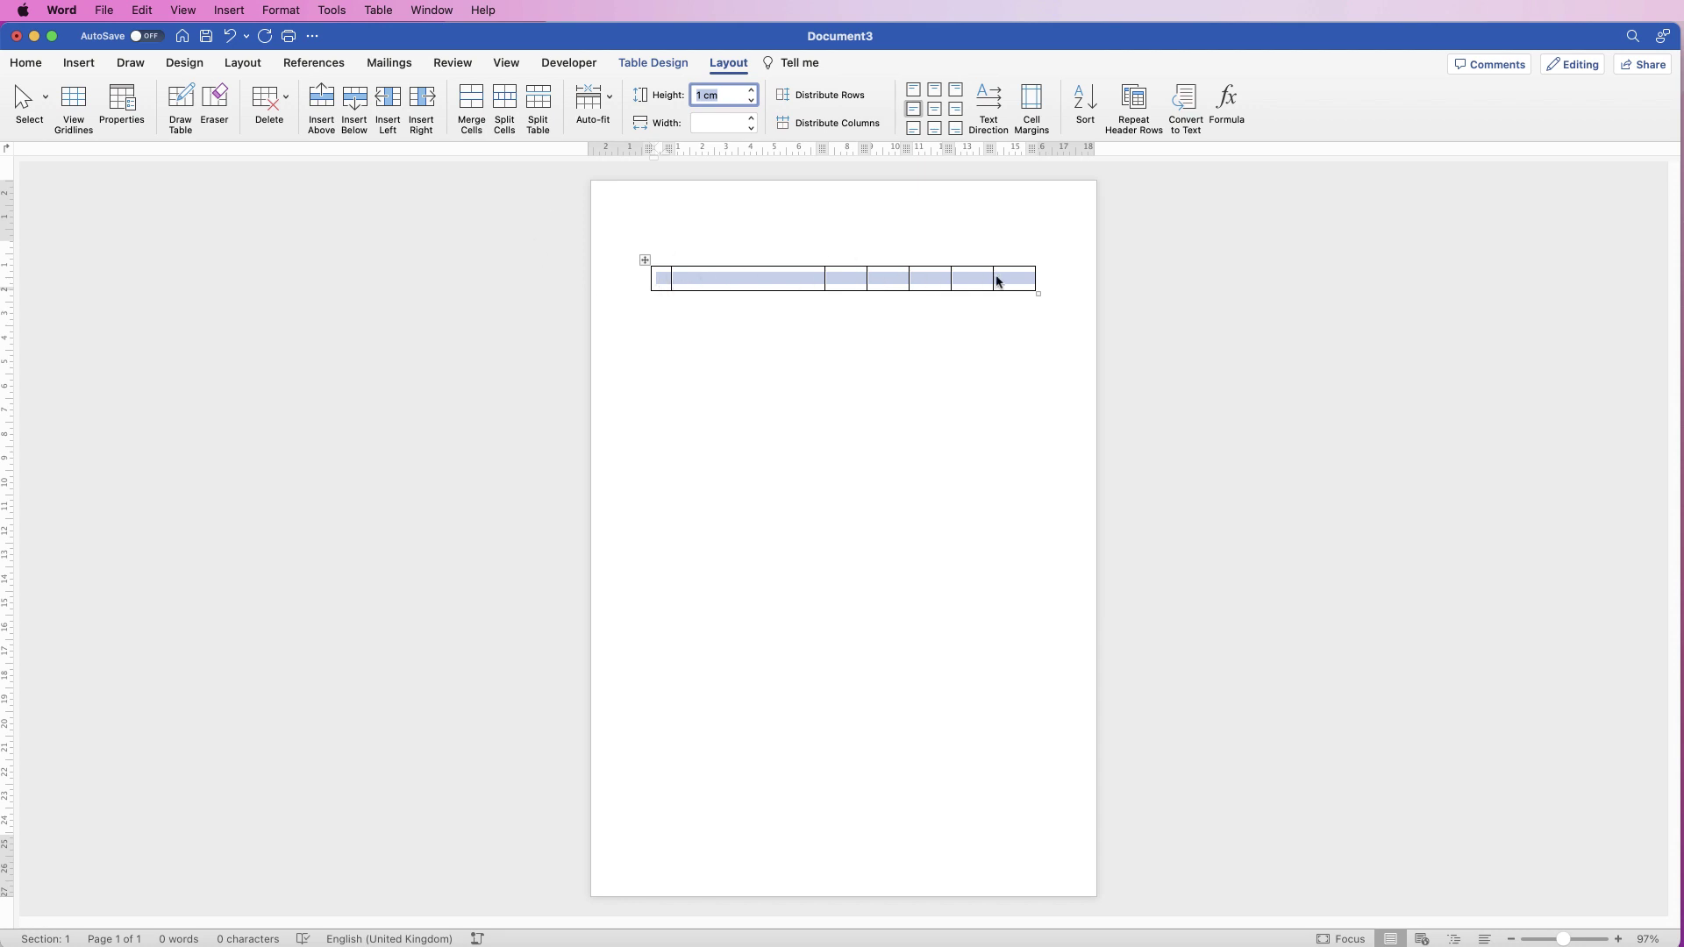
left_click(1009, 288)
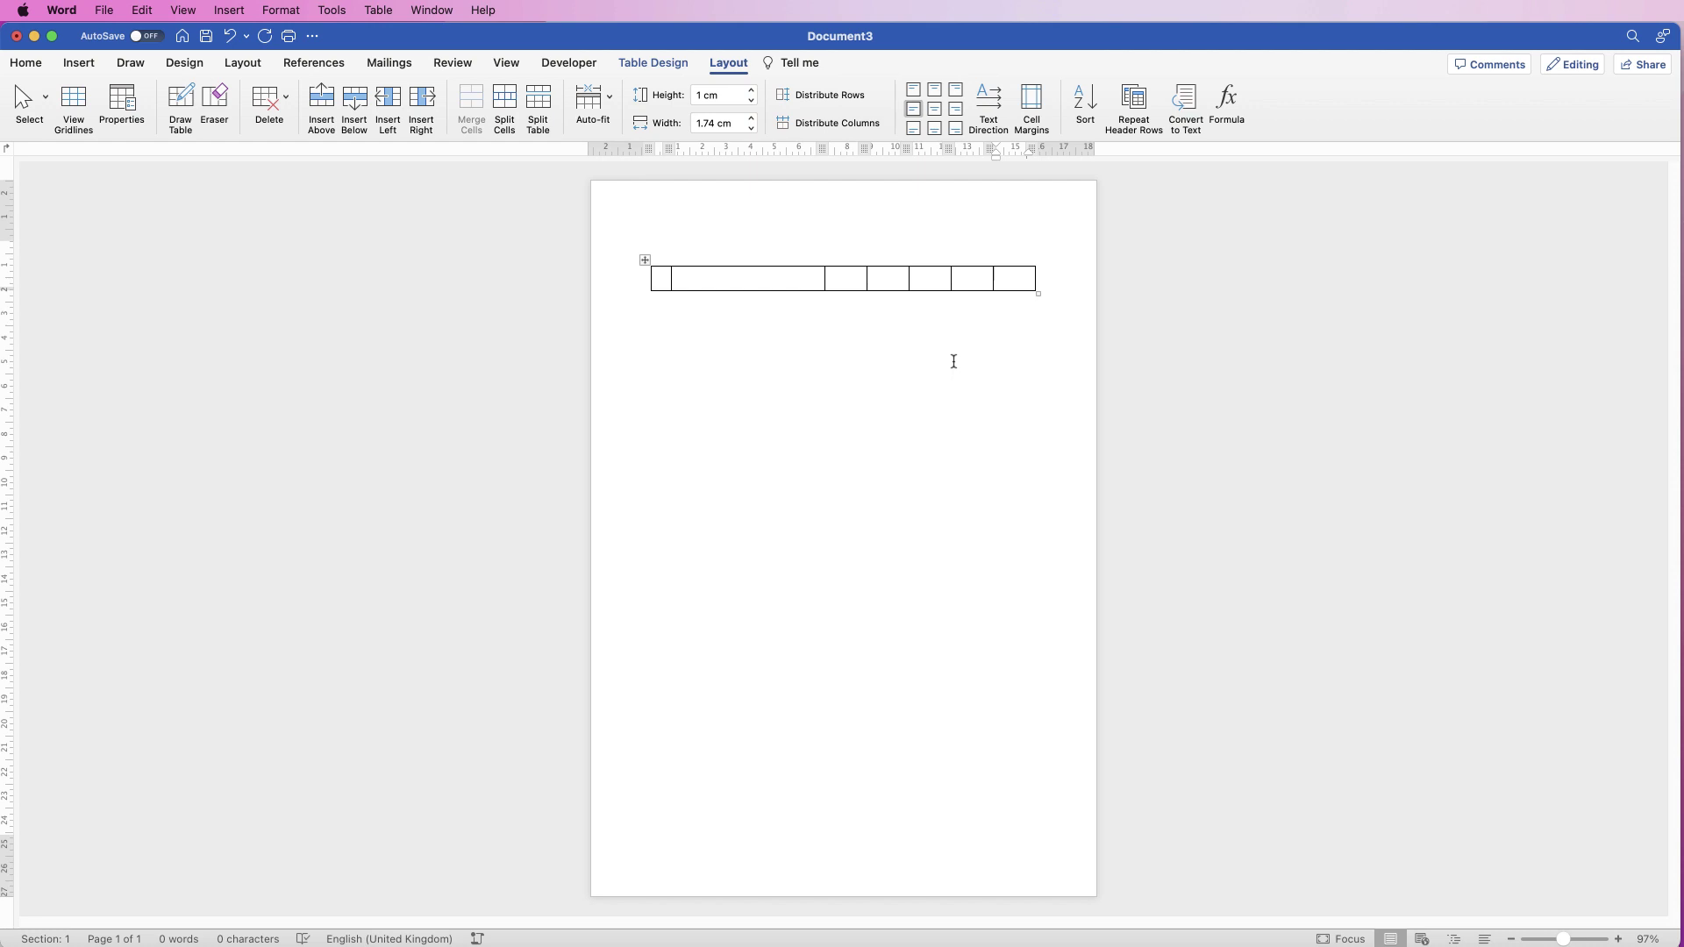
Insert rows below until the table fills the page, undoing the overflow onto a second page so 22 rows remain.
left_click(354, 108)
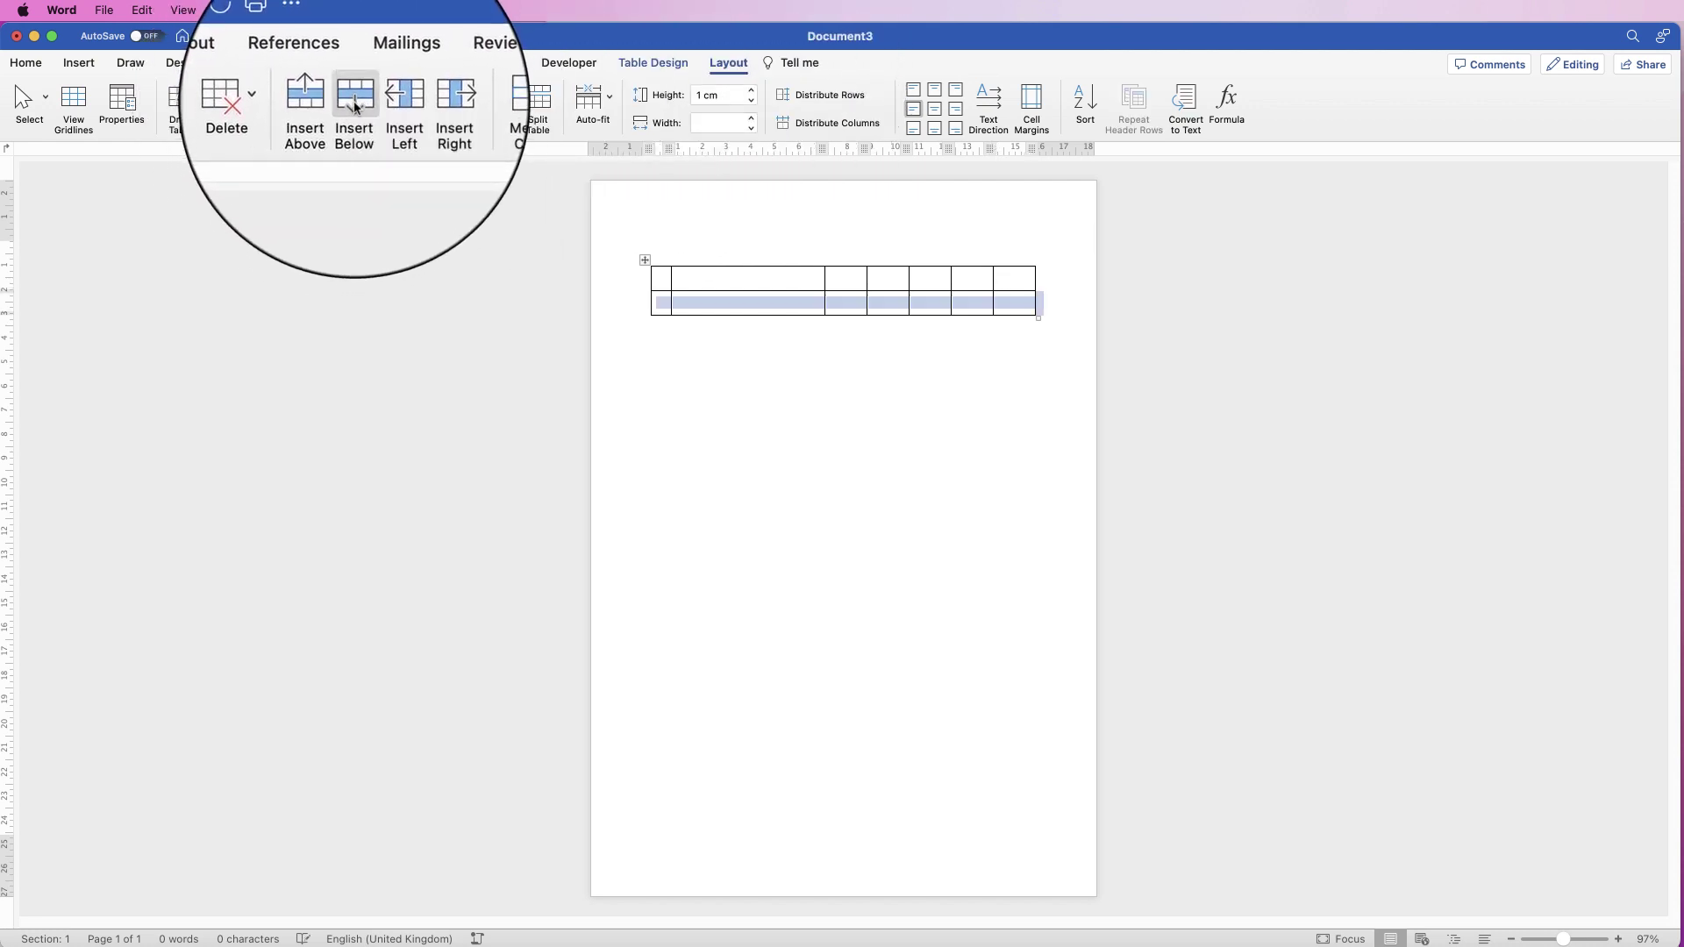
left_click(354, 107)
left_click(354, 108)
left_click(355, 108)
left_click(355, 108)
left_click(356, 108)
left_click(356, 108)
left_click(357, 107)
left_click(357, 108)
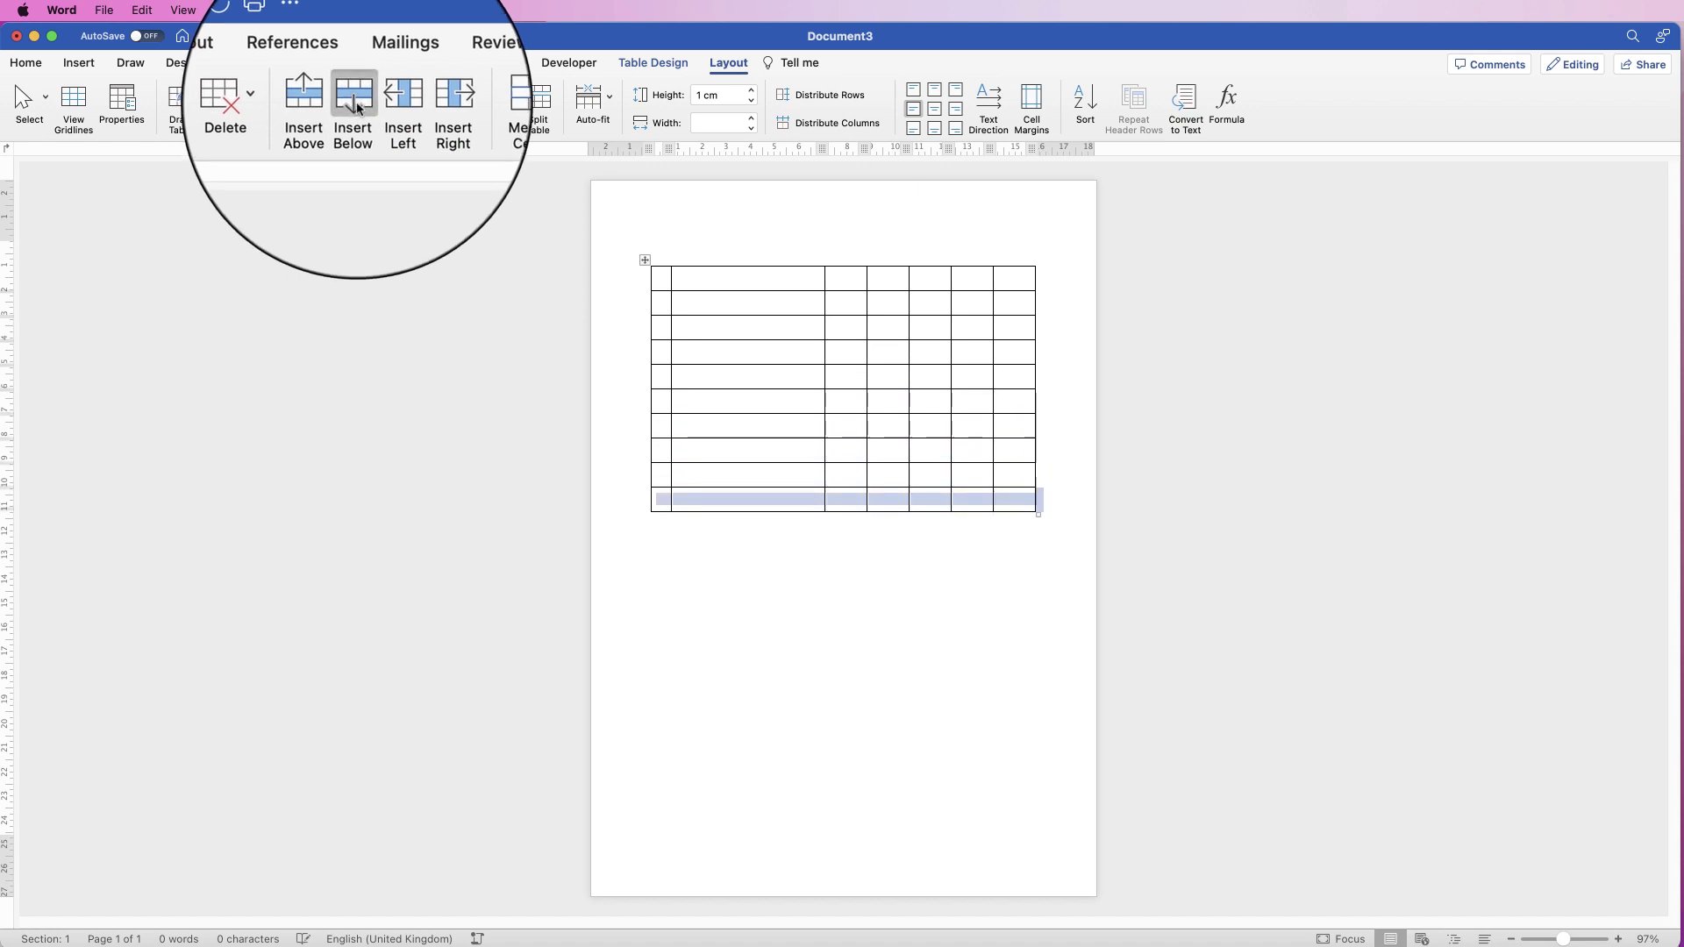
double_click(357, 108)
double_click(358, 107)
left_click(358, 108)
double_click(358, 107)
double_click(358, 108)
left_click(358, 108)
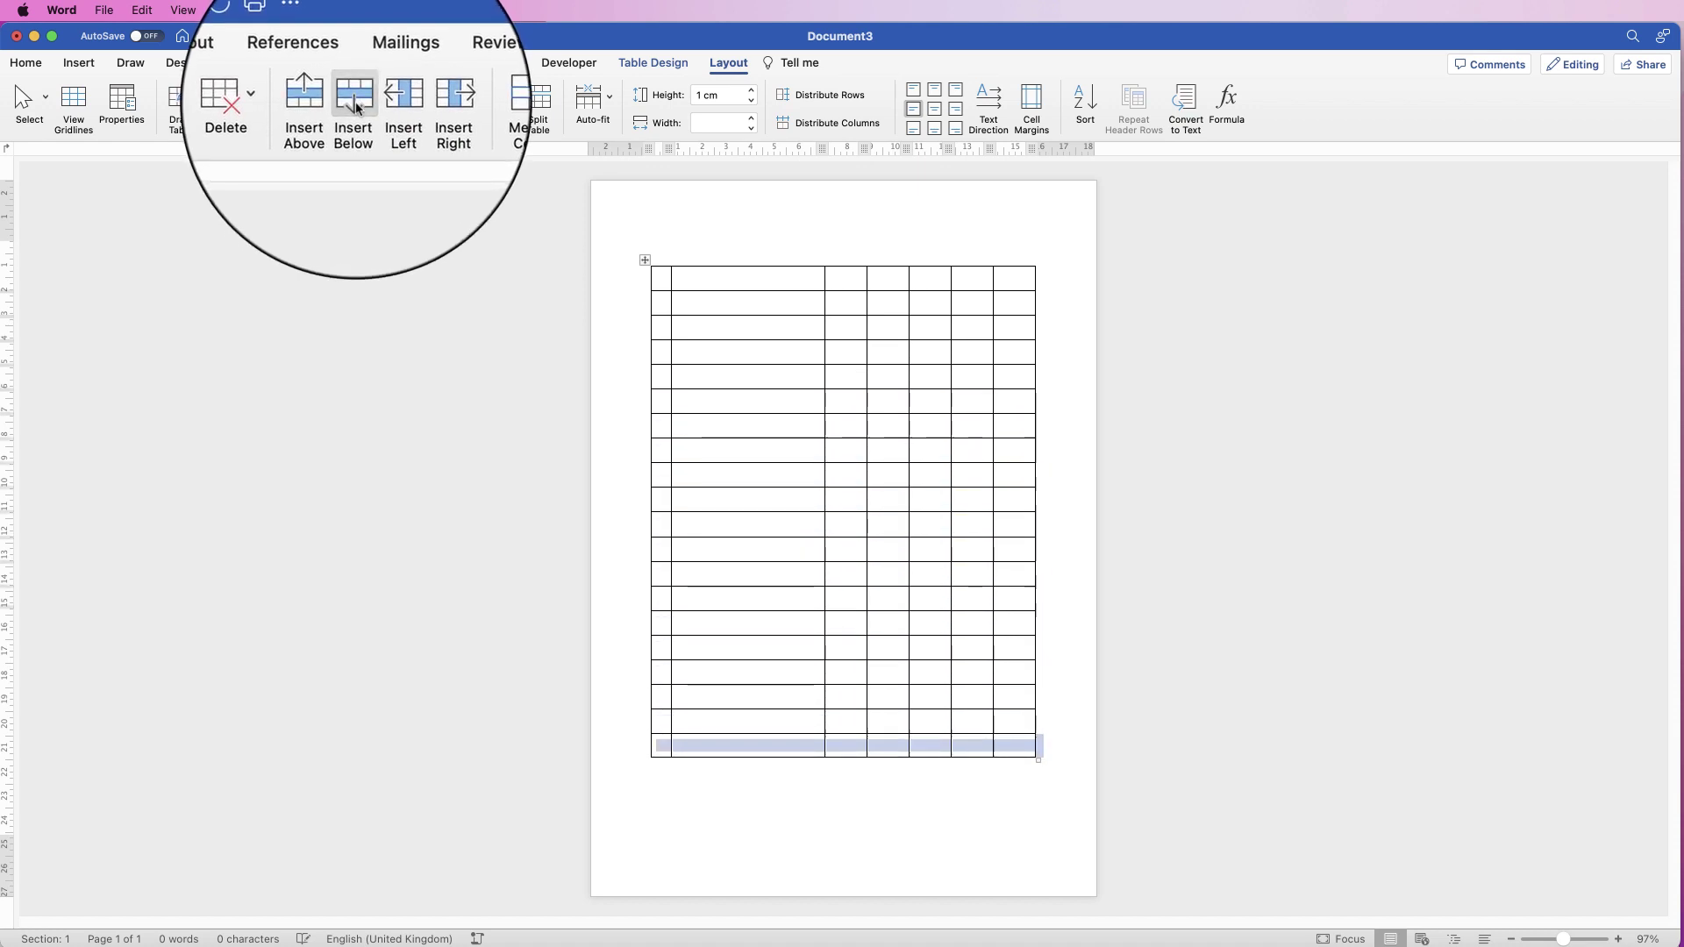
double_click(357, 108)
double_click(358, 108)
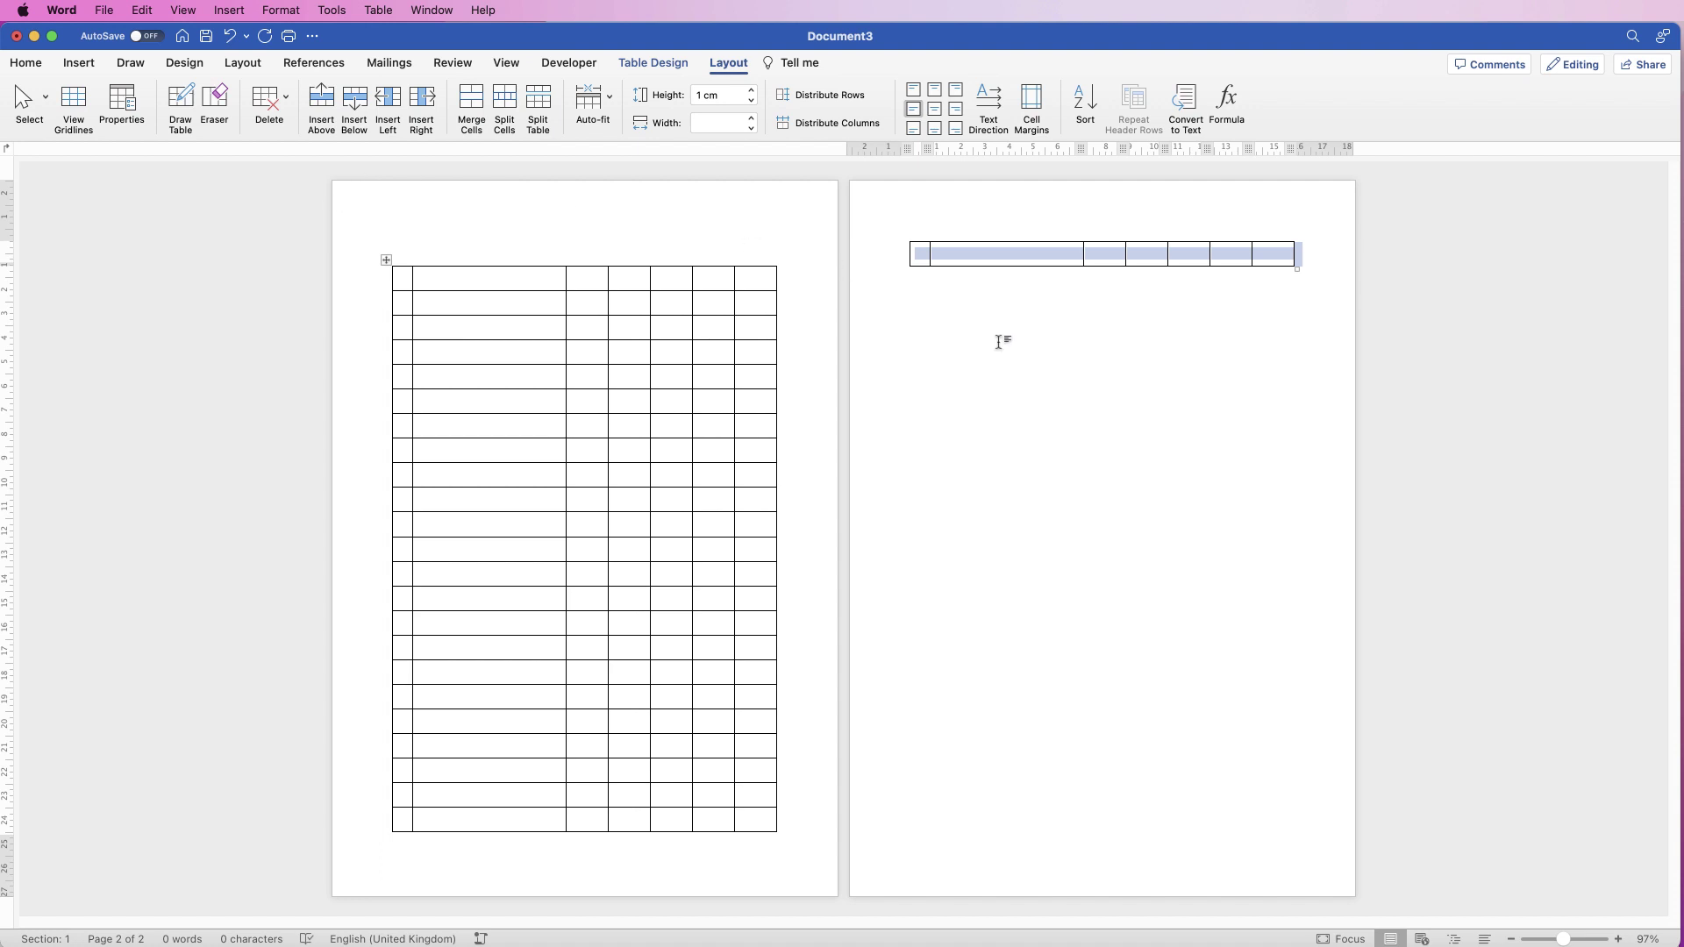
key("super+z")
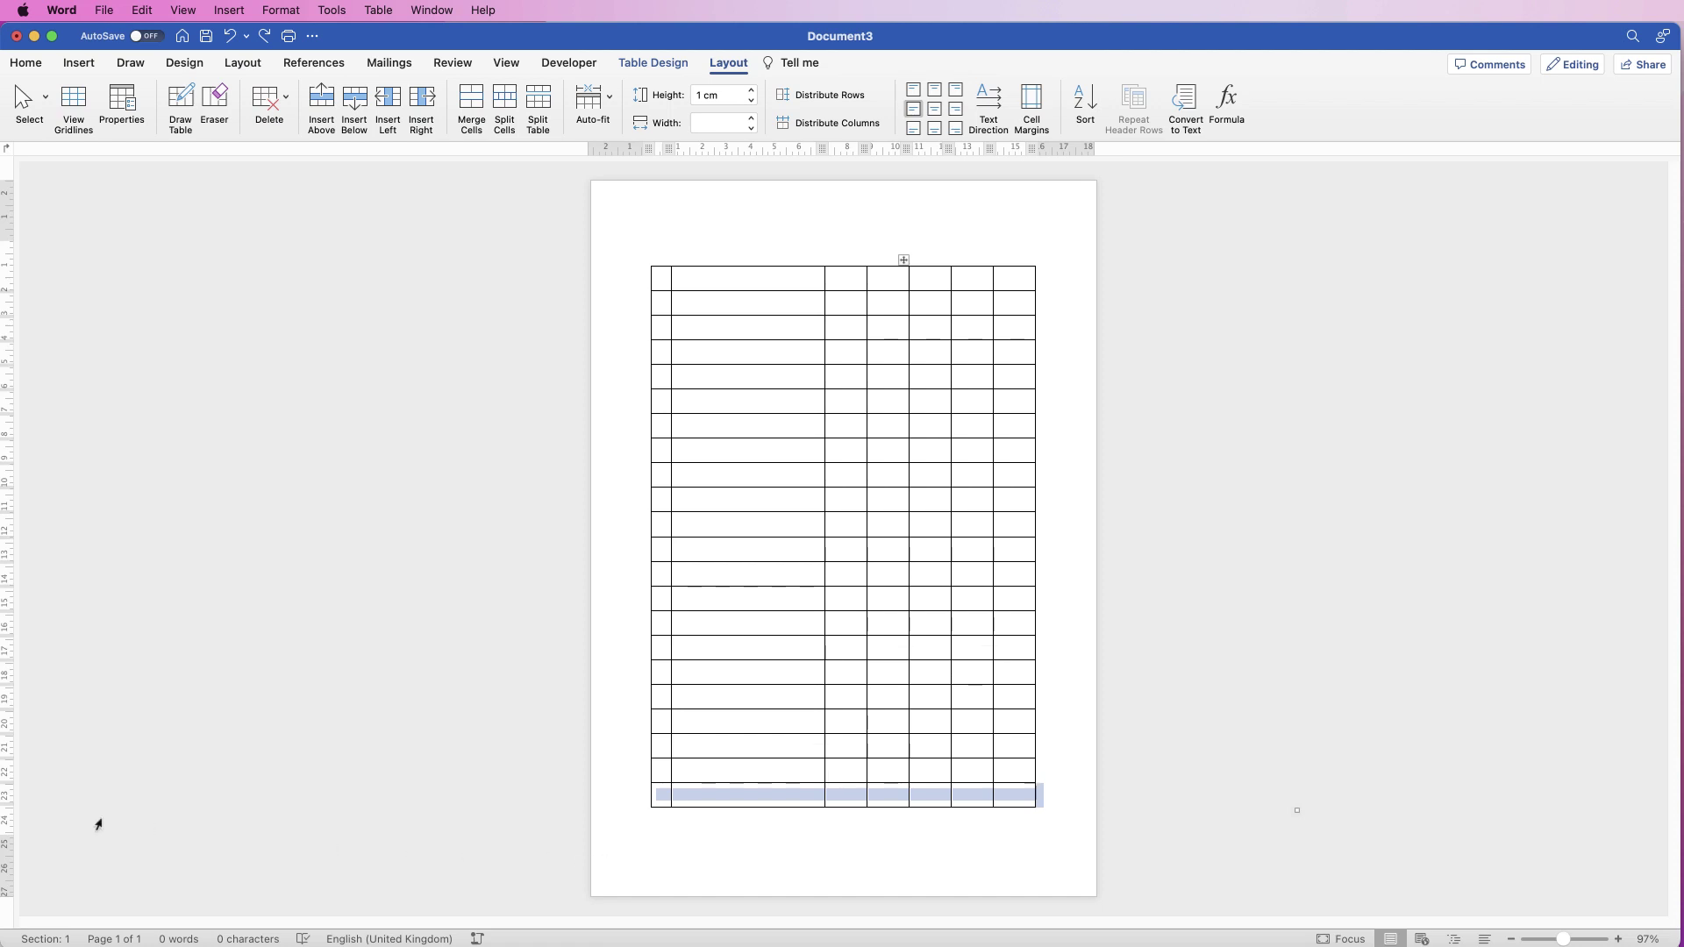
Switch to the finished feedback form and copy its INTRODUCTION heading and descriptive paragraph.
mouse_move(913, 37)
left_mouse_down()
mouse_move(913, 76)
mouse_move(906, 41)
left_mouse_up()
left_click(910, 58)
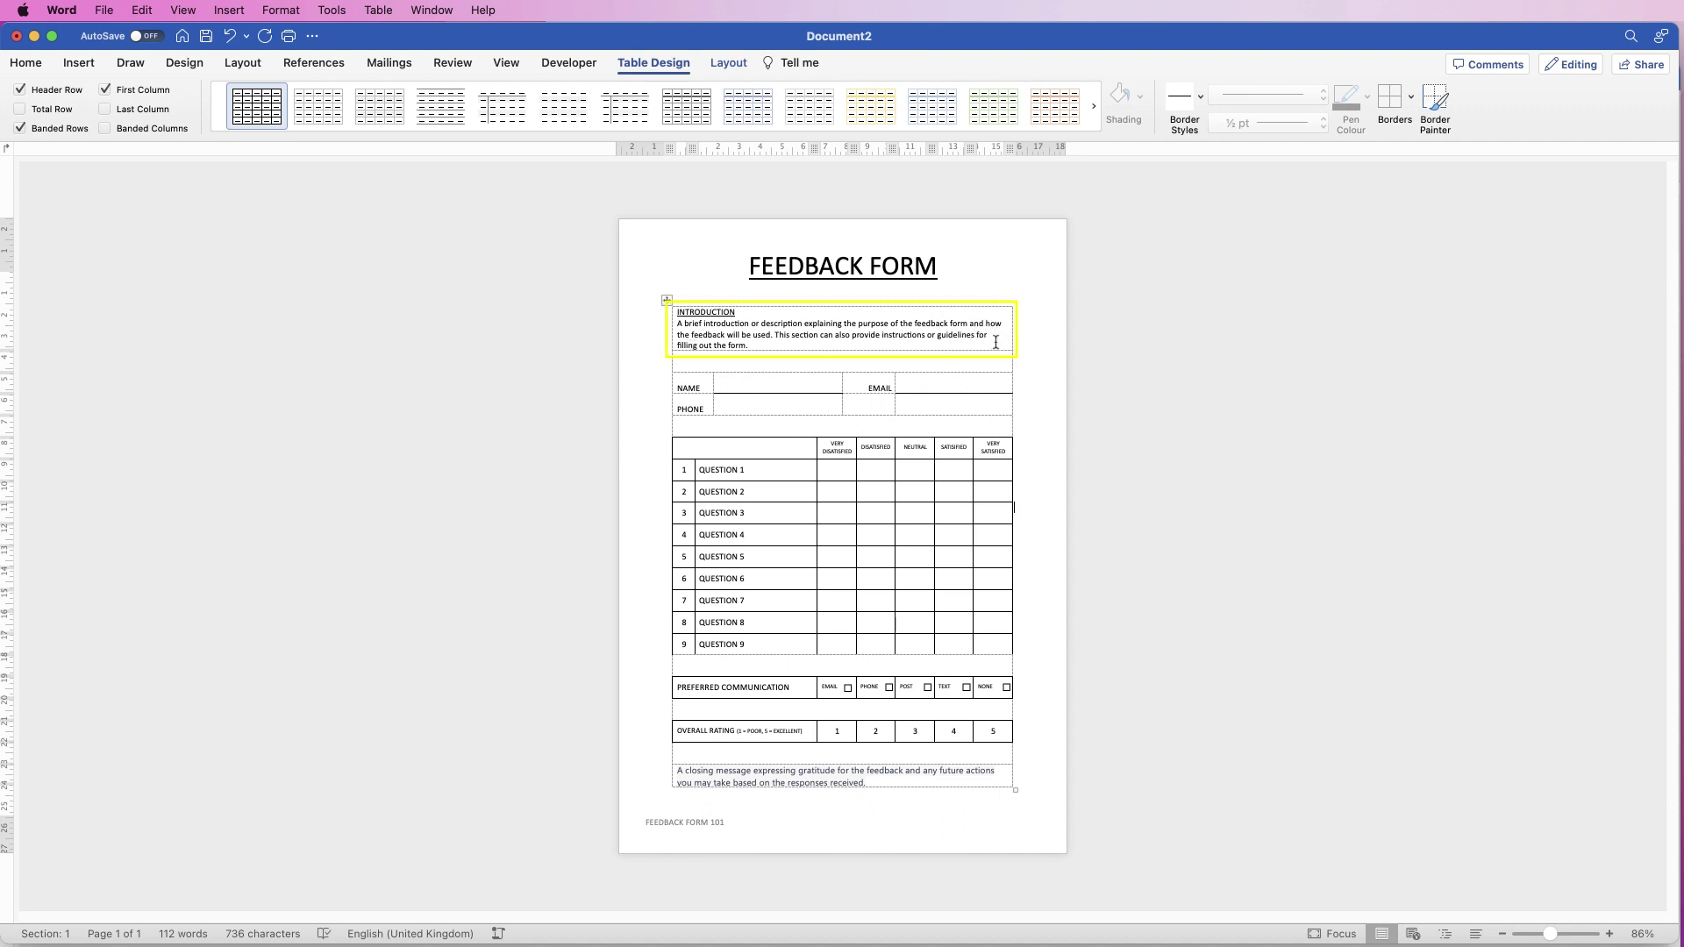
left_click_drag(751, 345, 688, 322)
key("super+c")
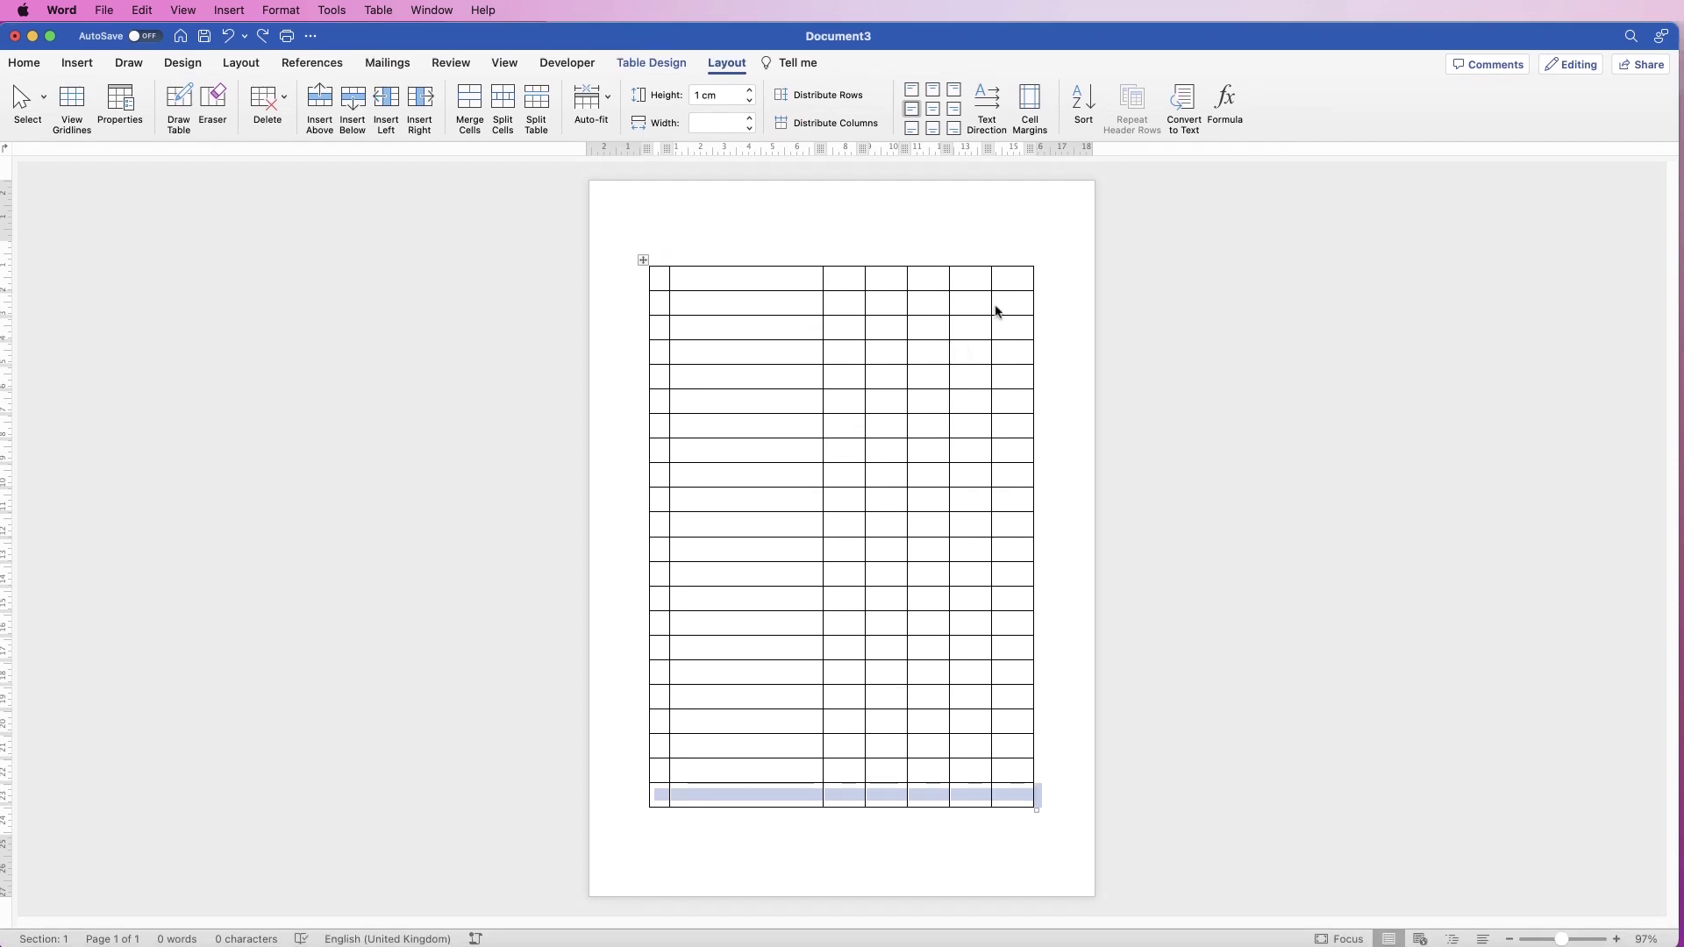
Merge the first two rows of the new document's table into one cell and paste the copied introduction text there.
left_click_drag(1007, 302, 667, 286)
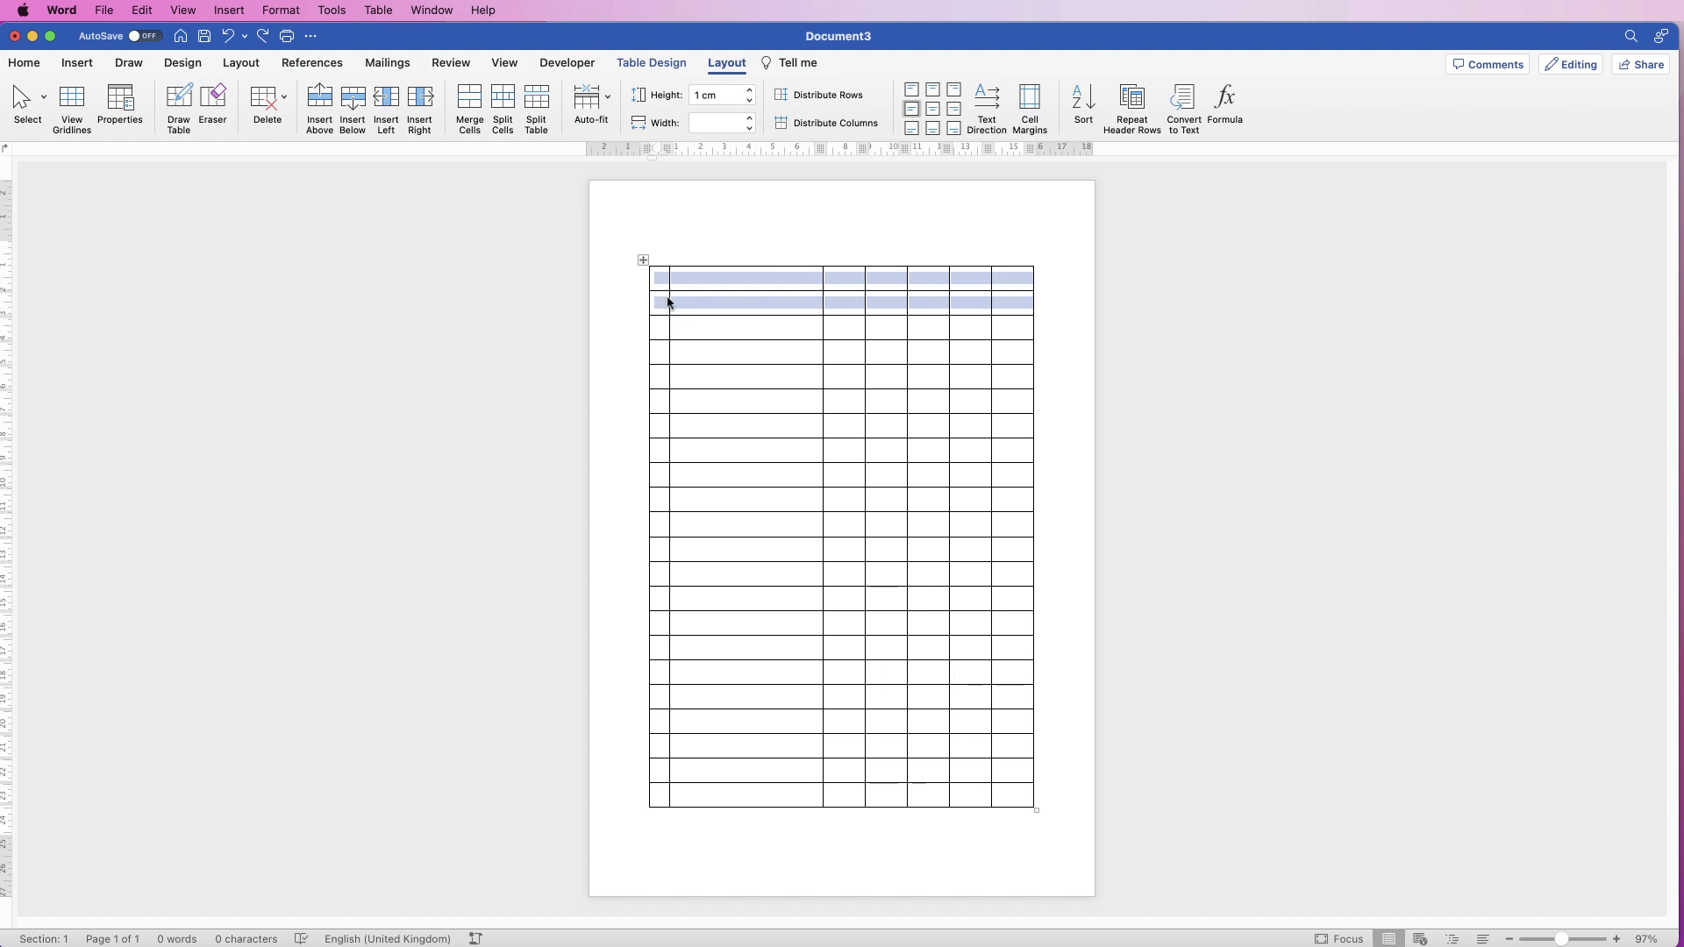
left_click(470, 107)
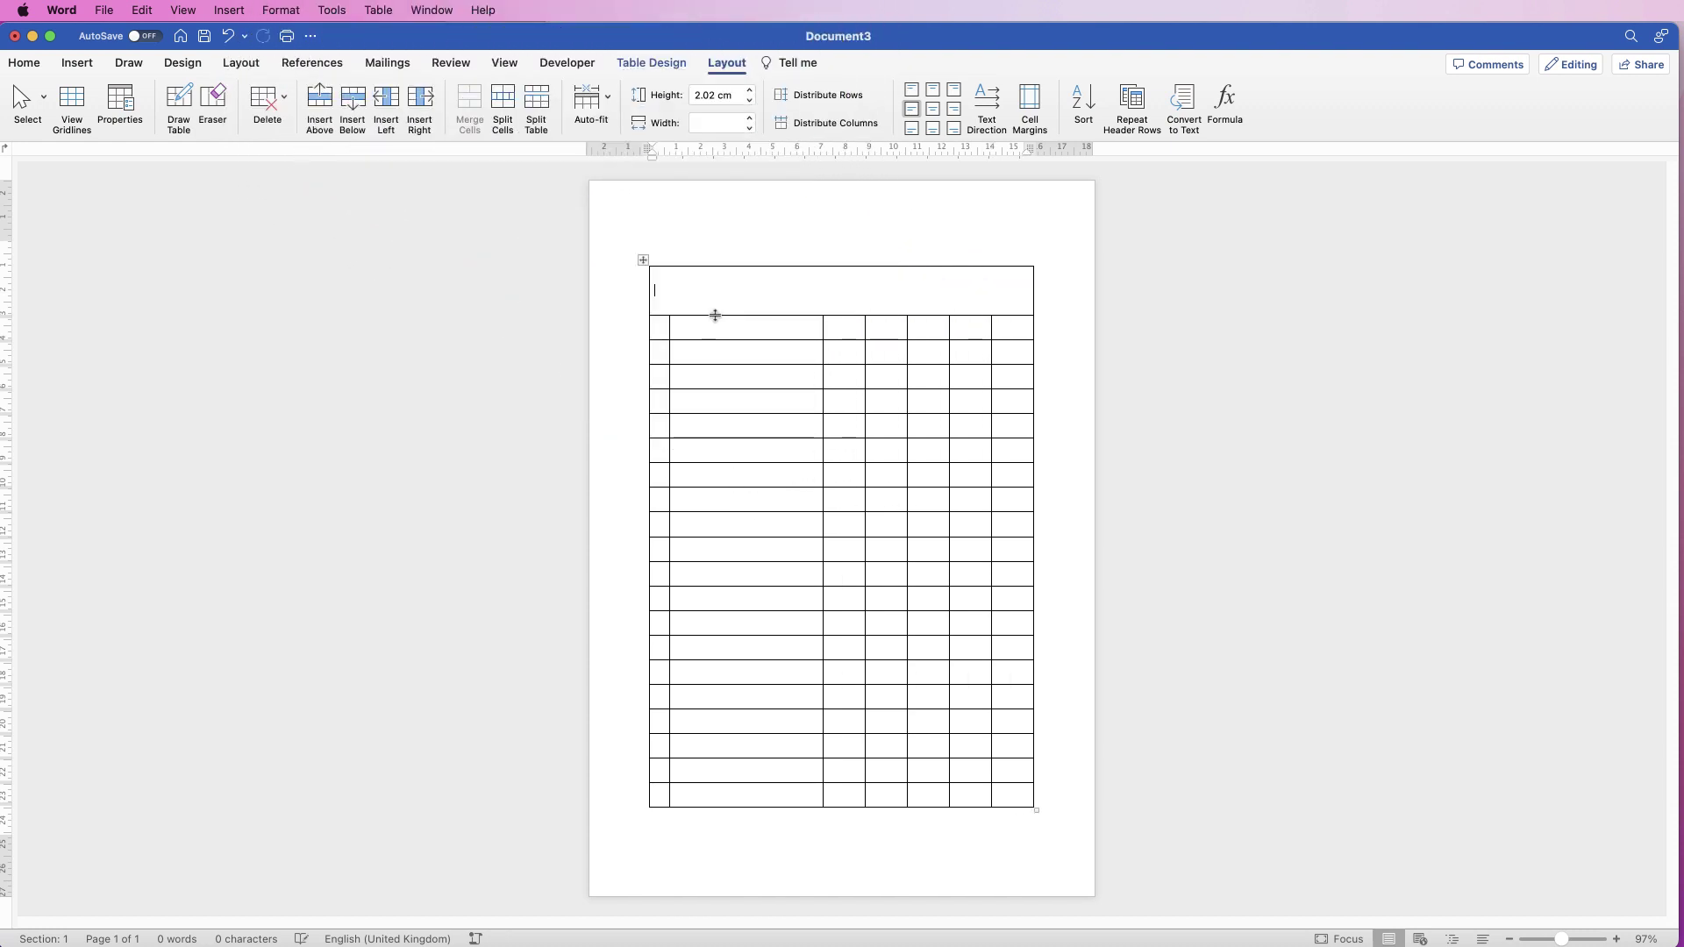
key("super+v")
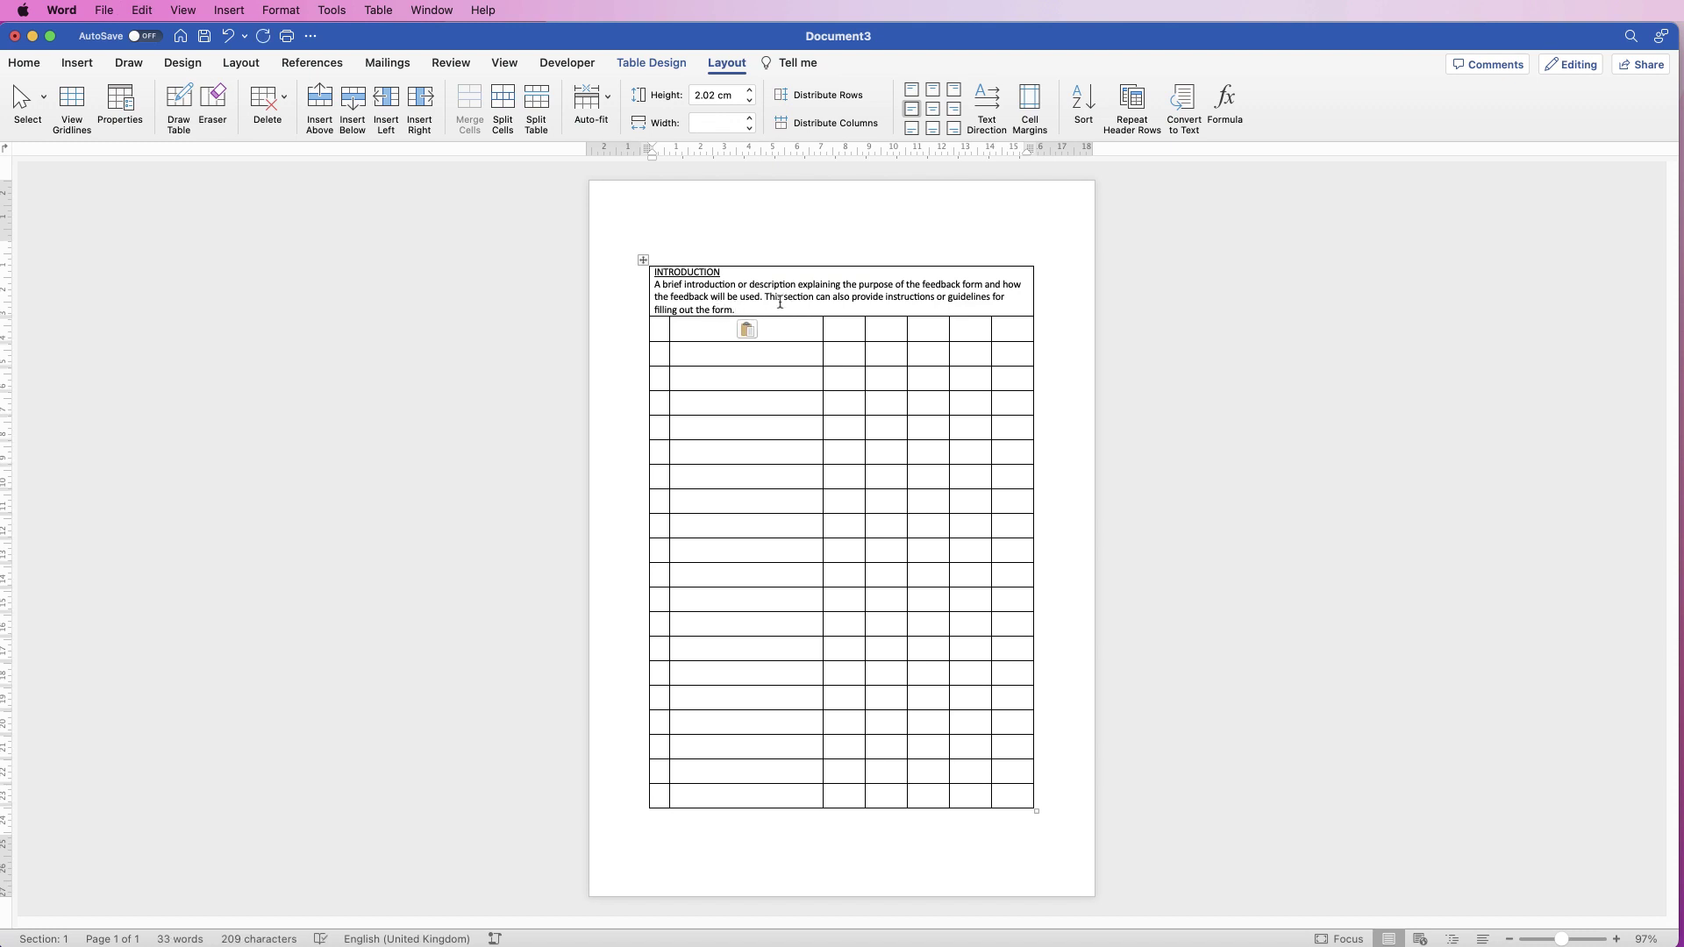
Merge all cells of the row directly below the introduction into one spacer cell.
left_click_drag(662, 332, 1004, 327)
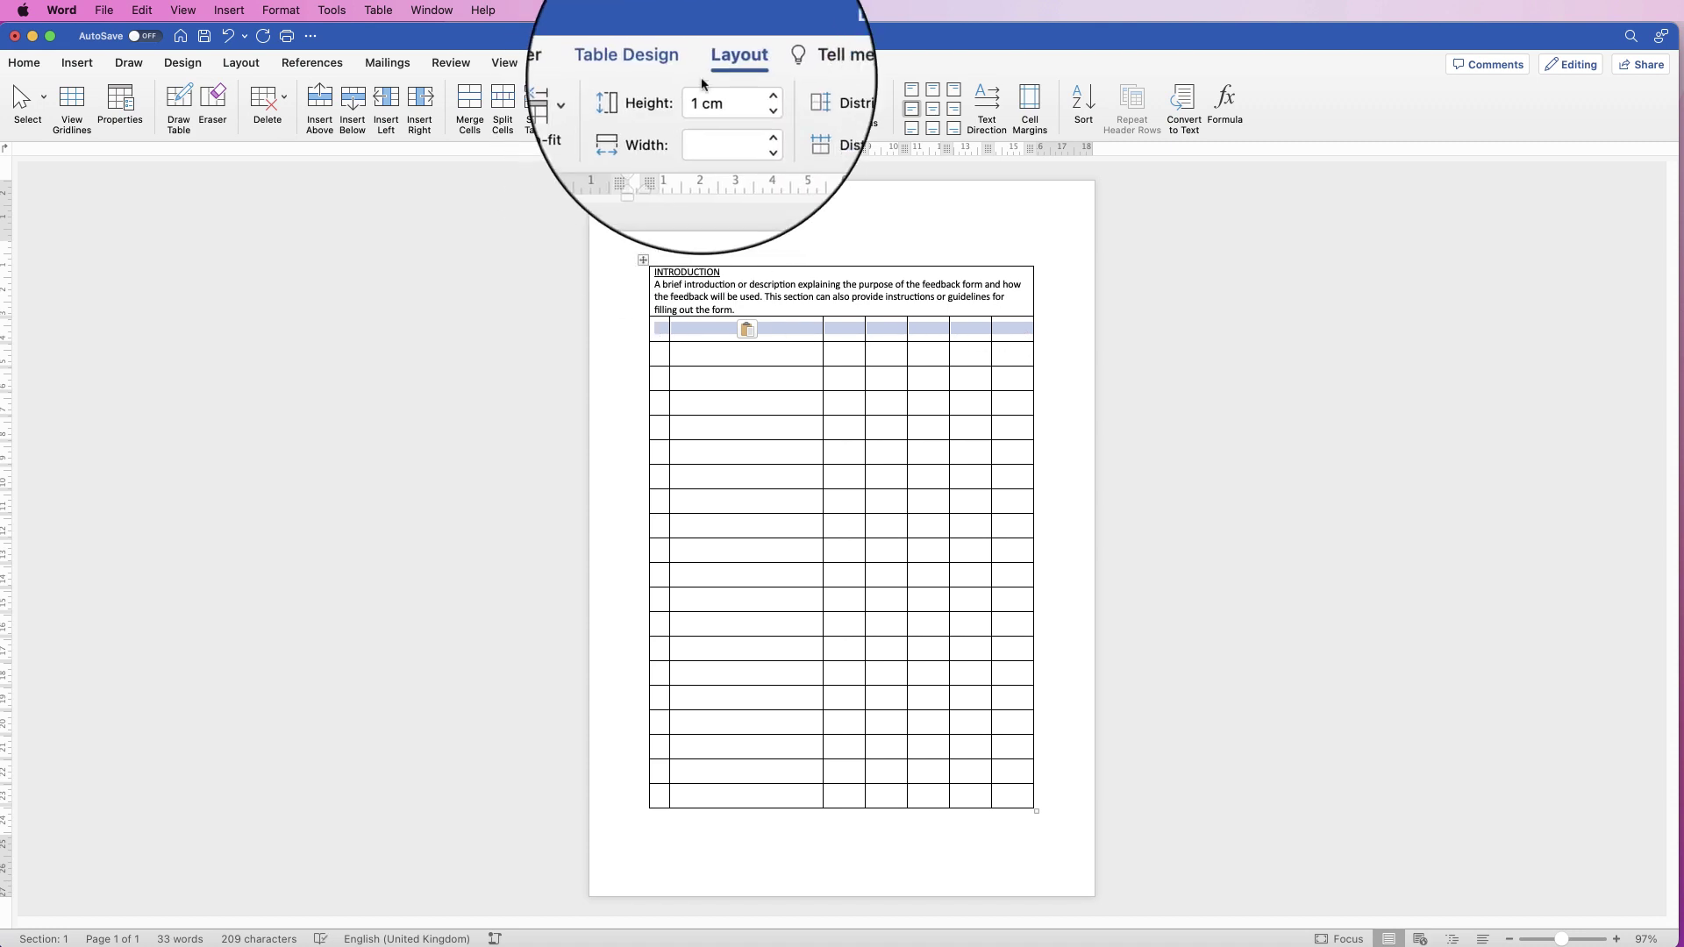
left_click(470, 105)
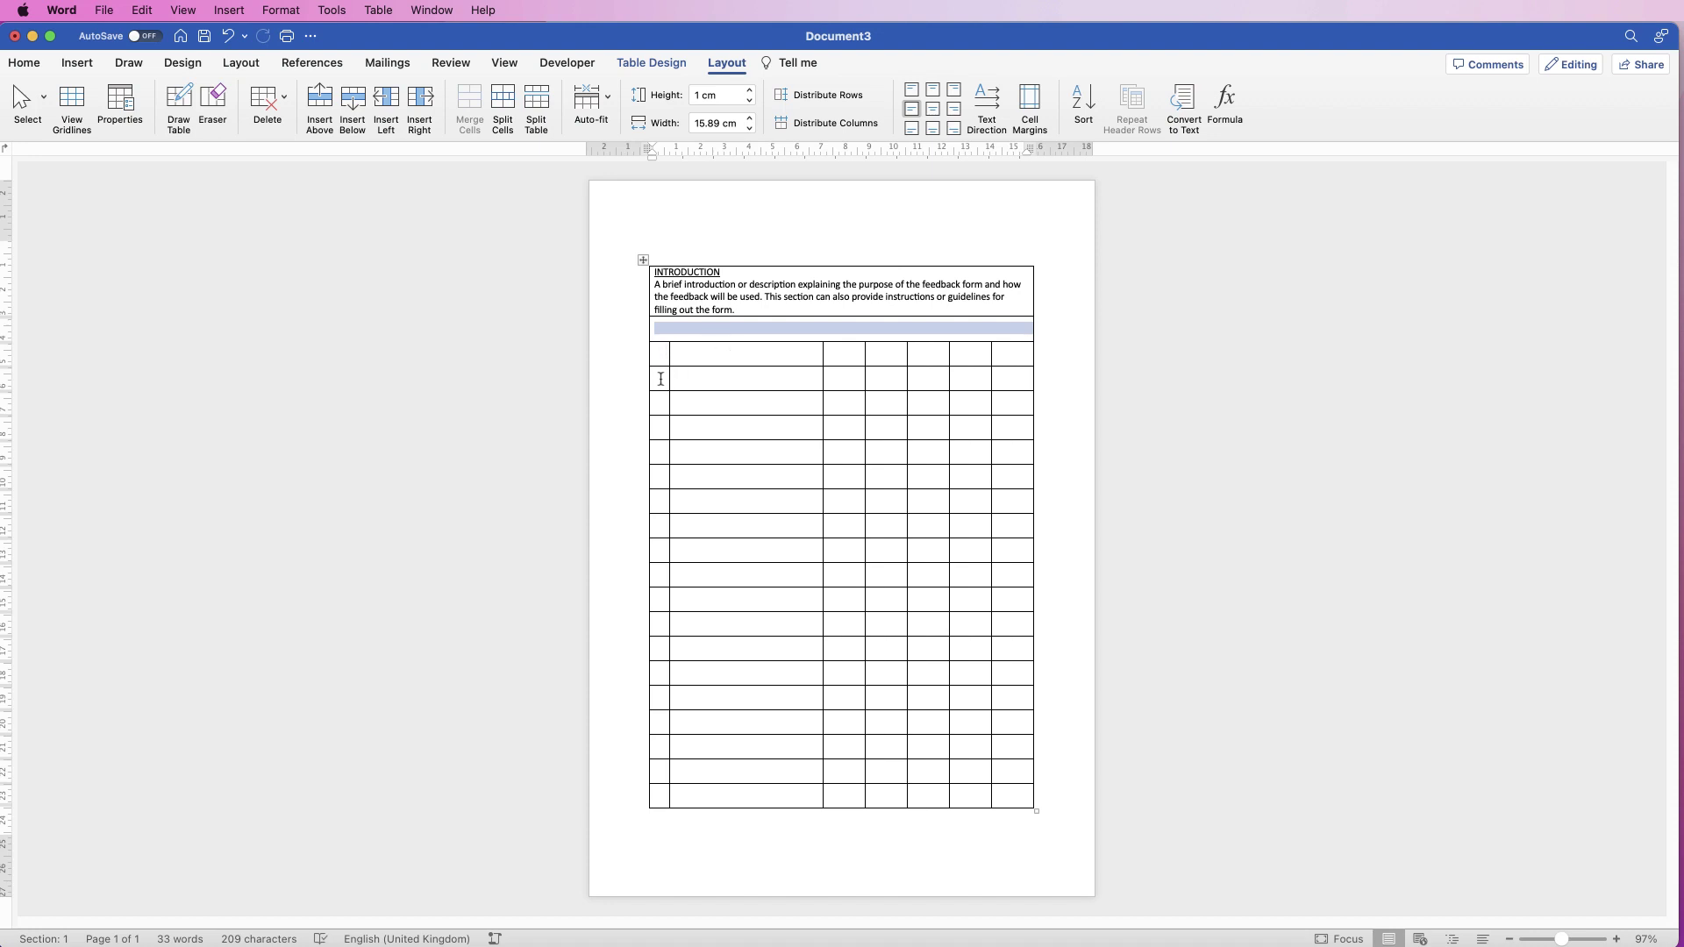
Number nine rows 1 to 9 in the narrow first column, leaving one blank row below the spacer, and centre the numbers in their cells.
left_click(660, 379)
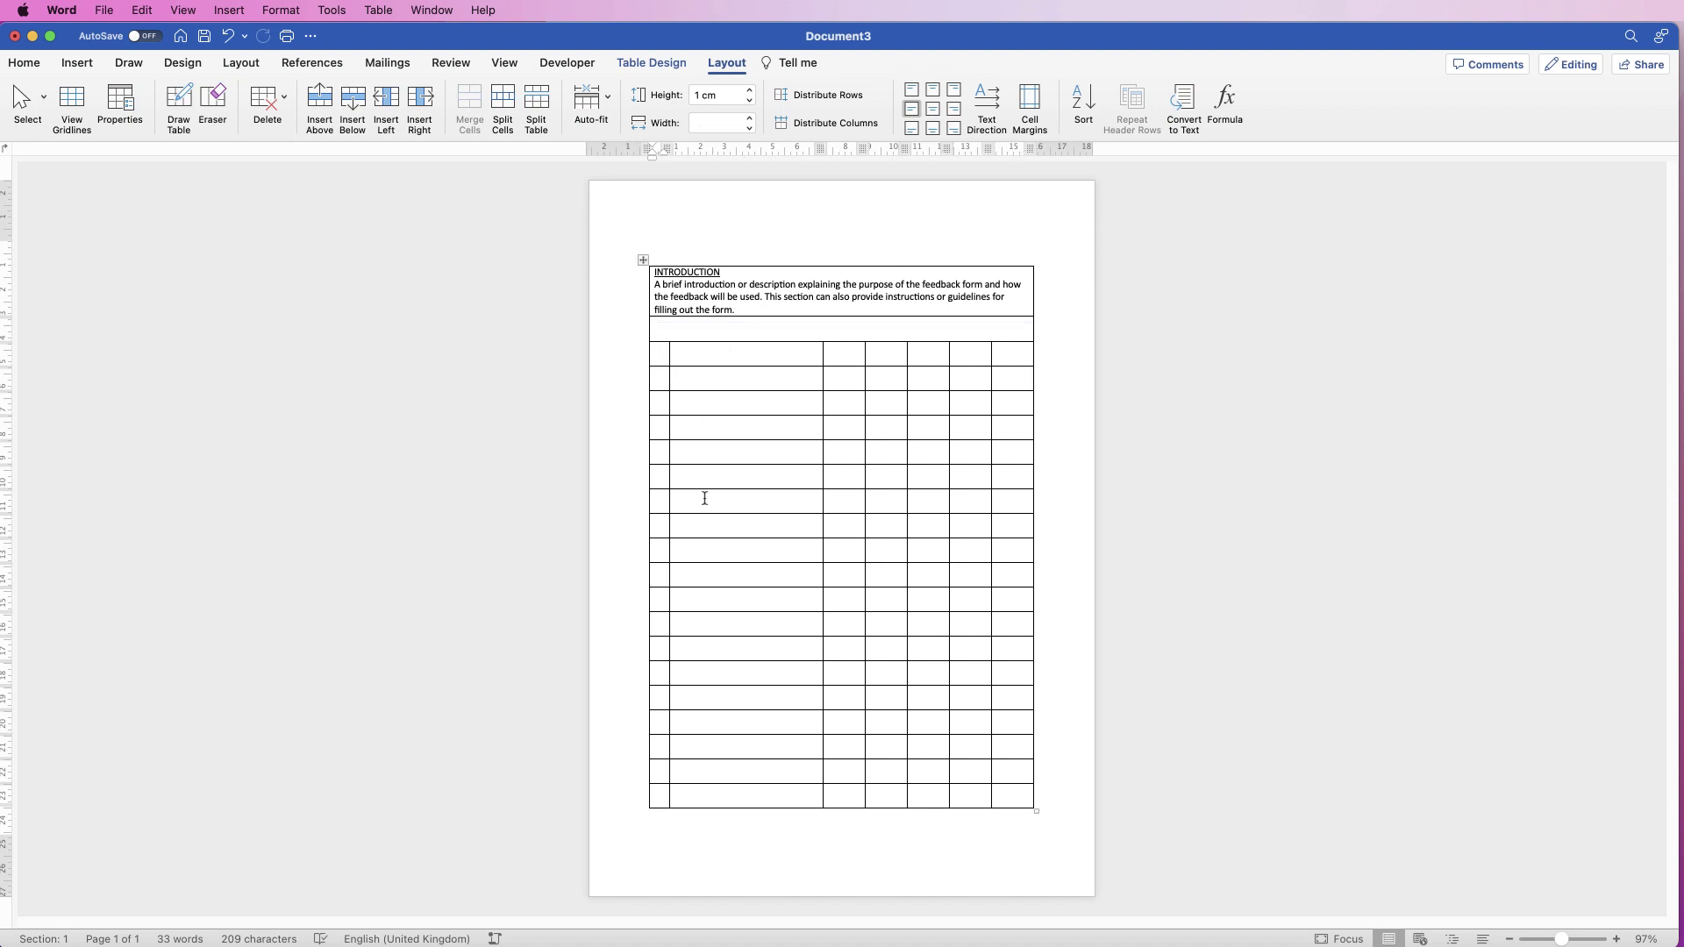
type("1")
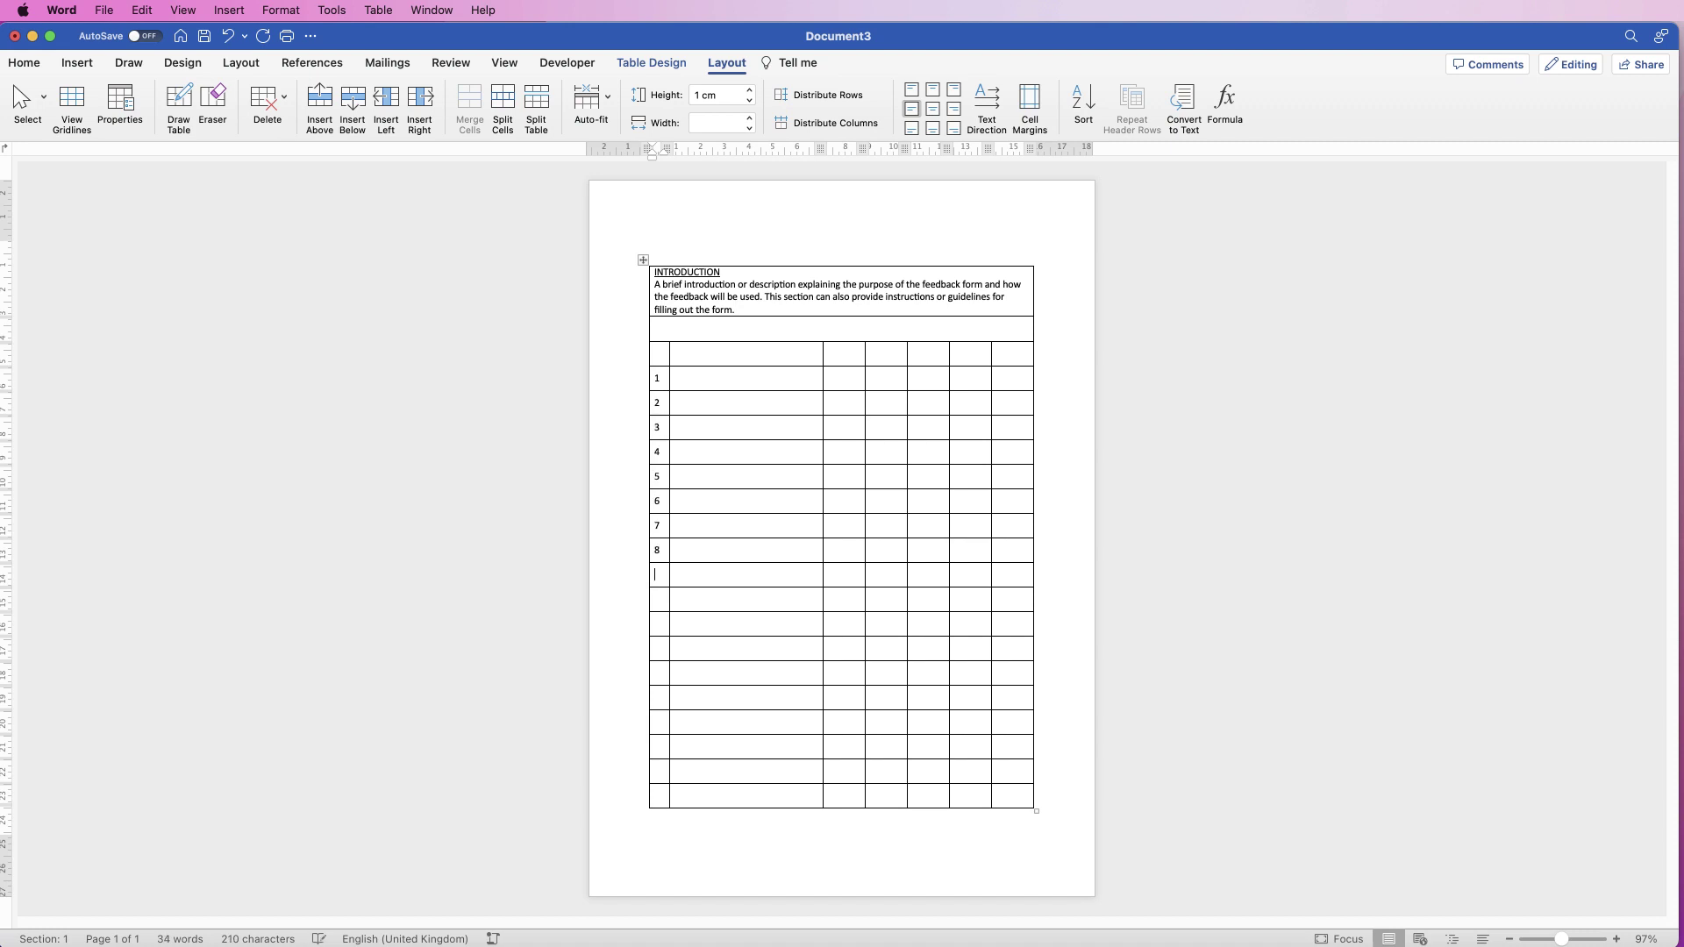
type("9")
left_click_drag(656, 376, 664, 475)
left_click_drag(664, 586, 664, 586)
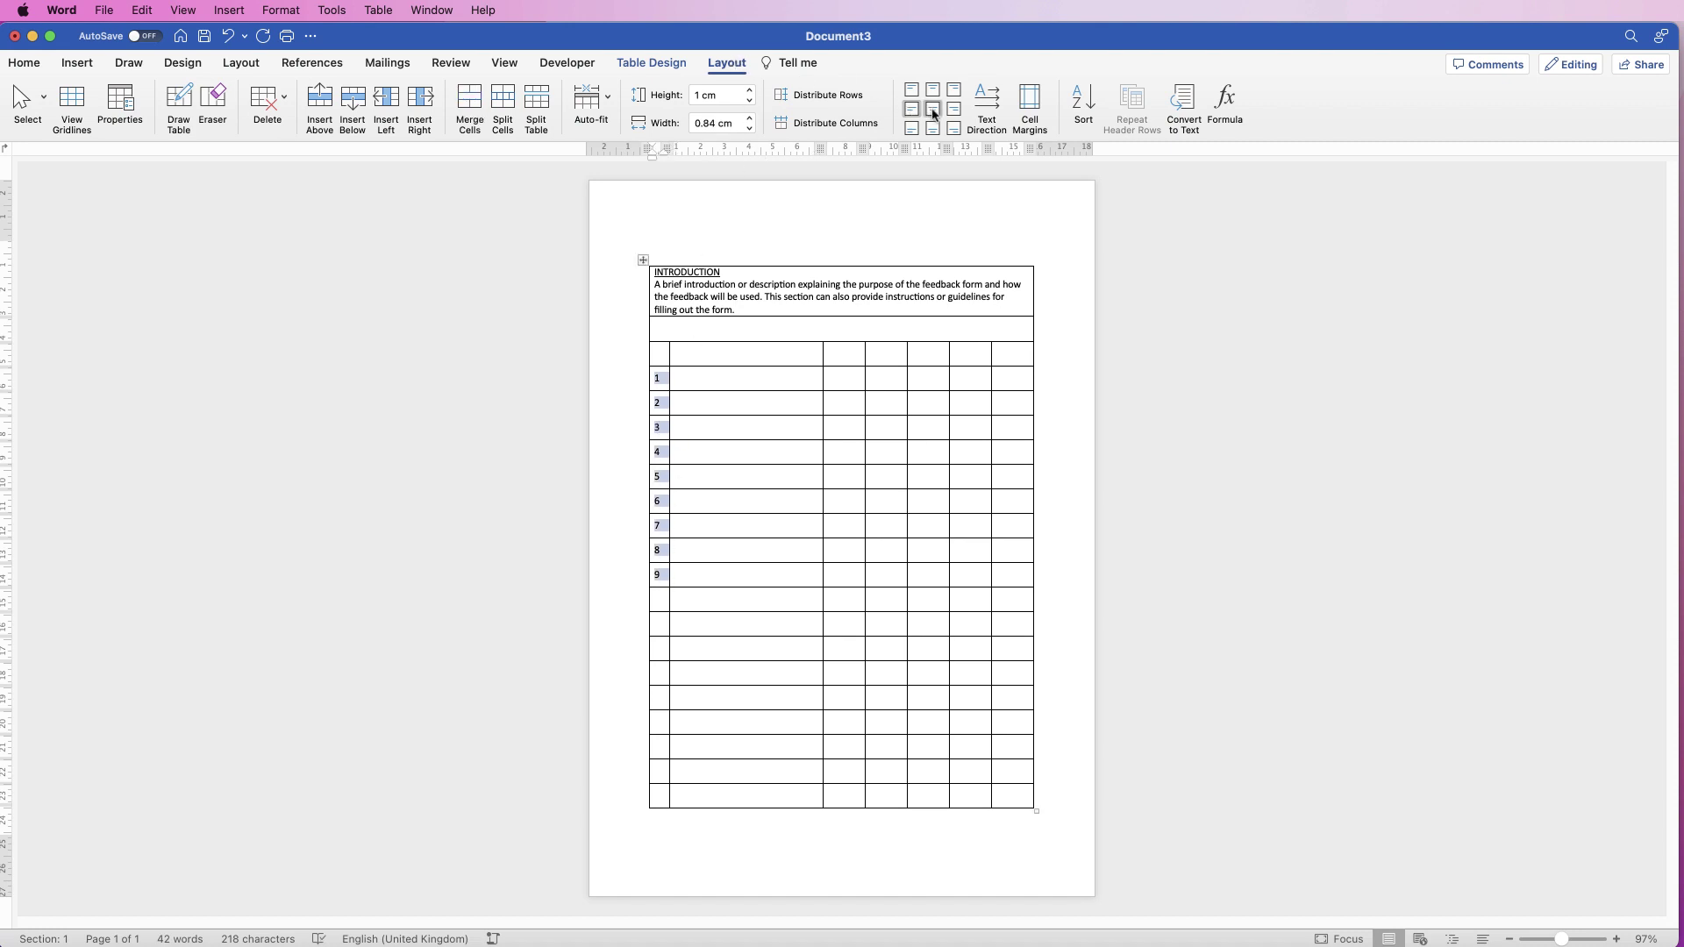
Enter QUESTION 1 beside number 1 and copy it down the column, renumbering the copies through QUESTION 9.
left_click(725, 382)
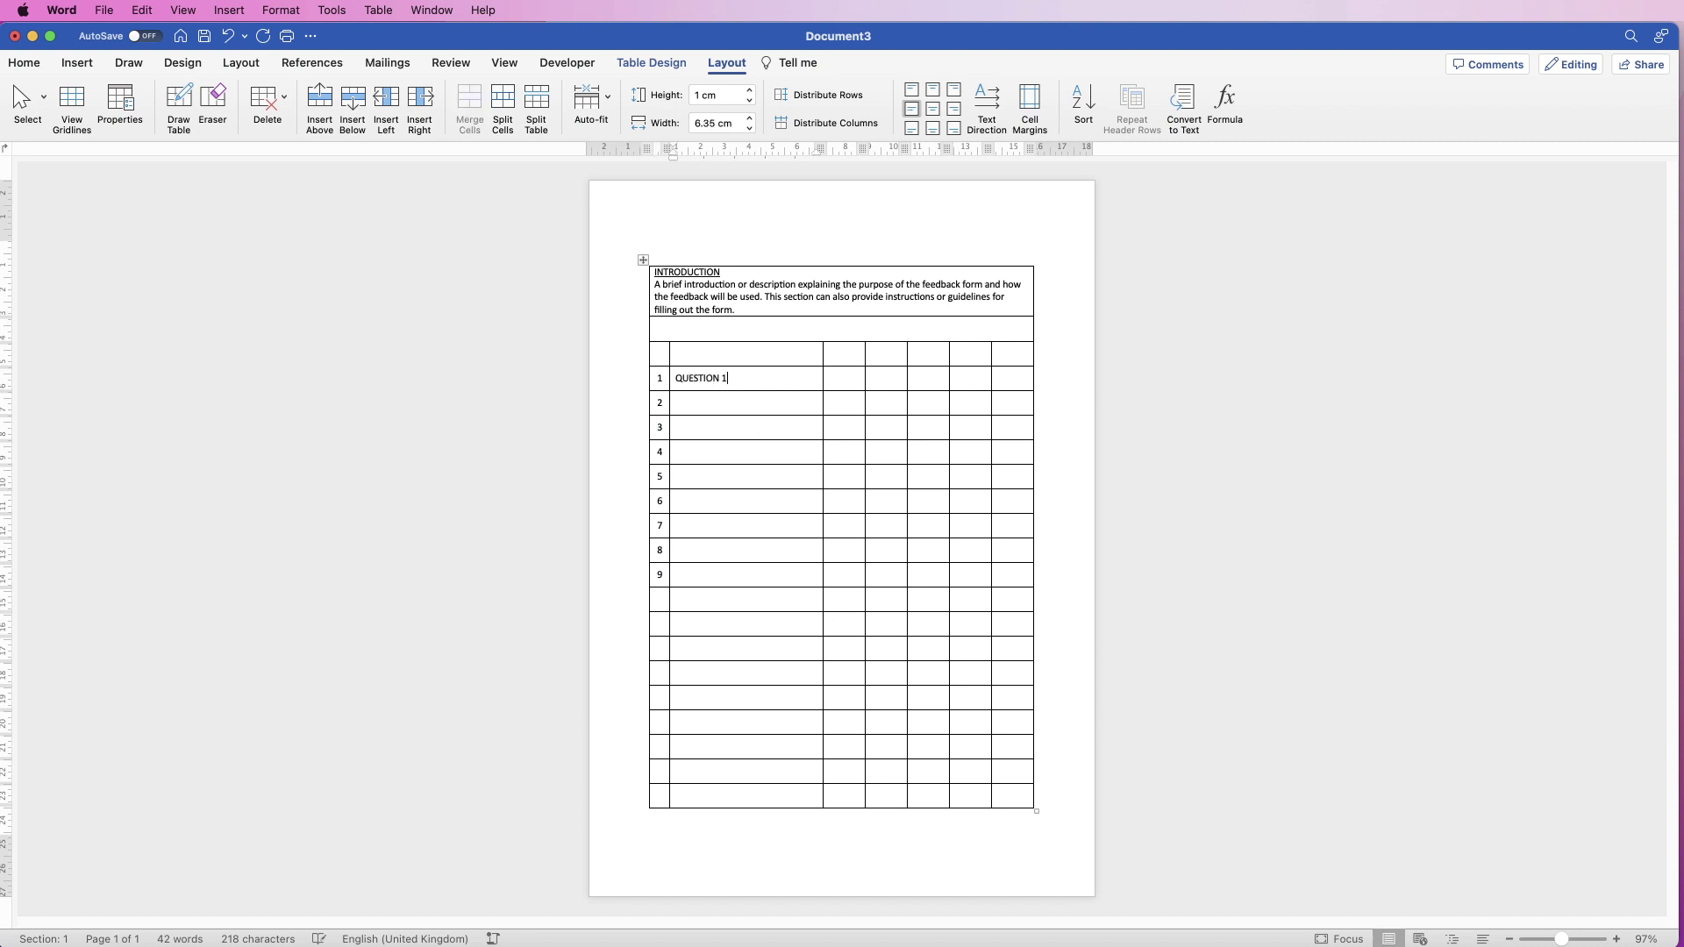
left_click_drag(737, 381, 699, 381)
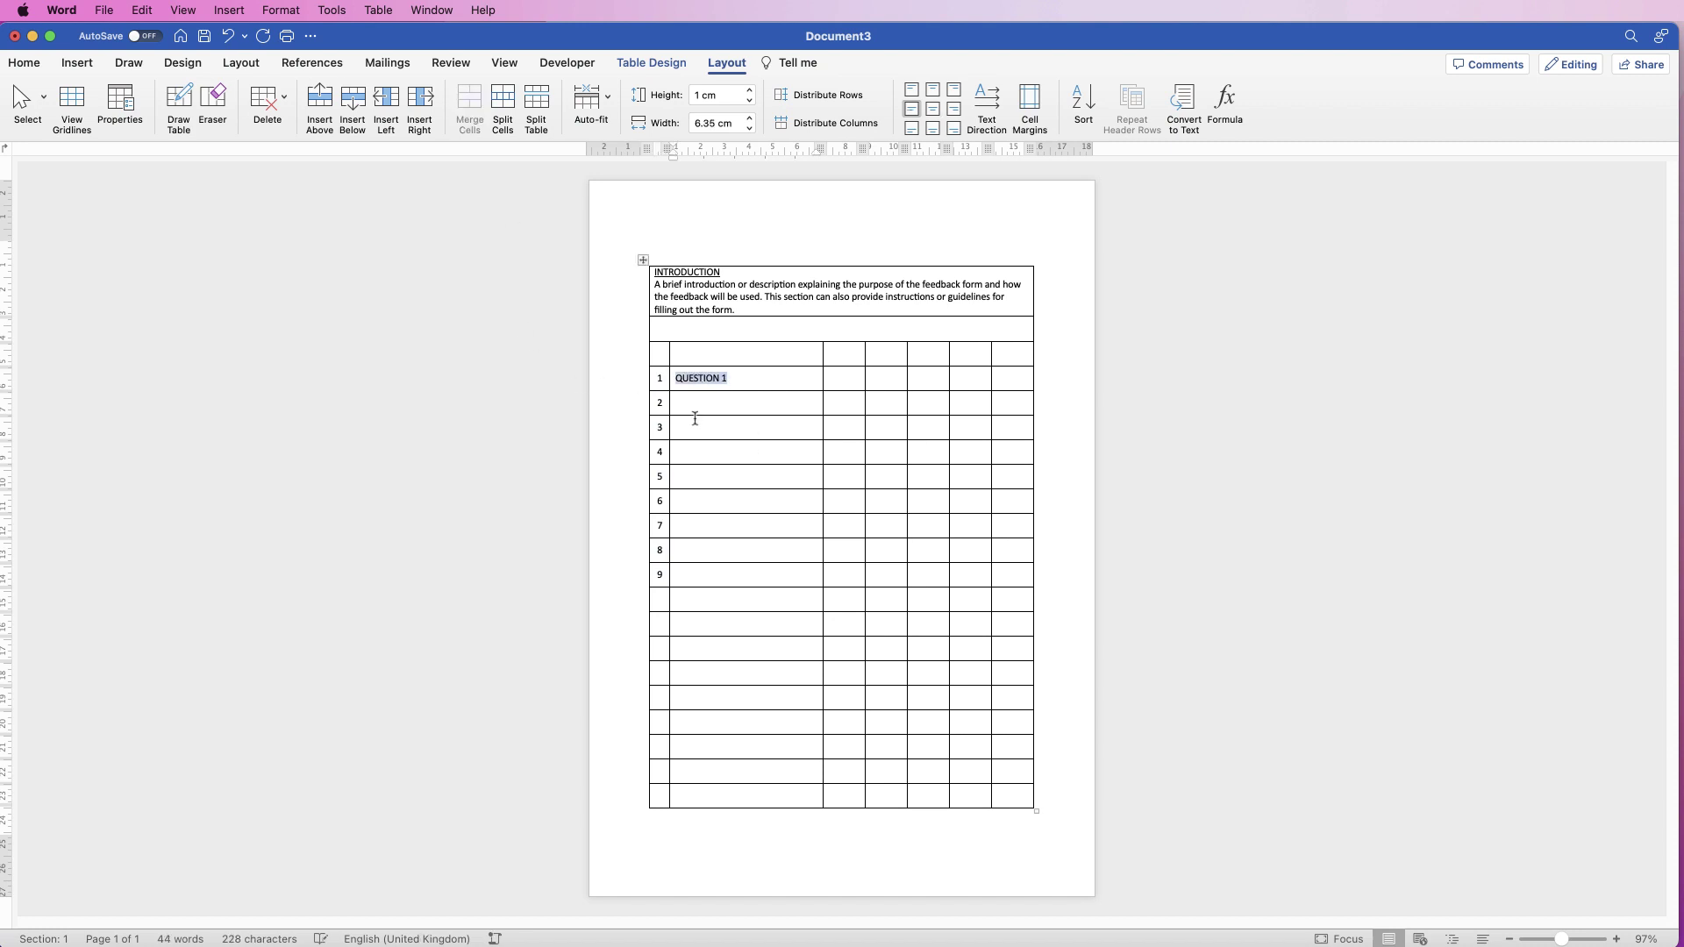
key("super+c")
left_click(695, 402)
key("super+v")
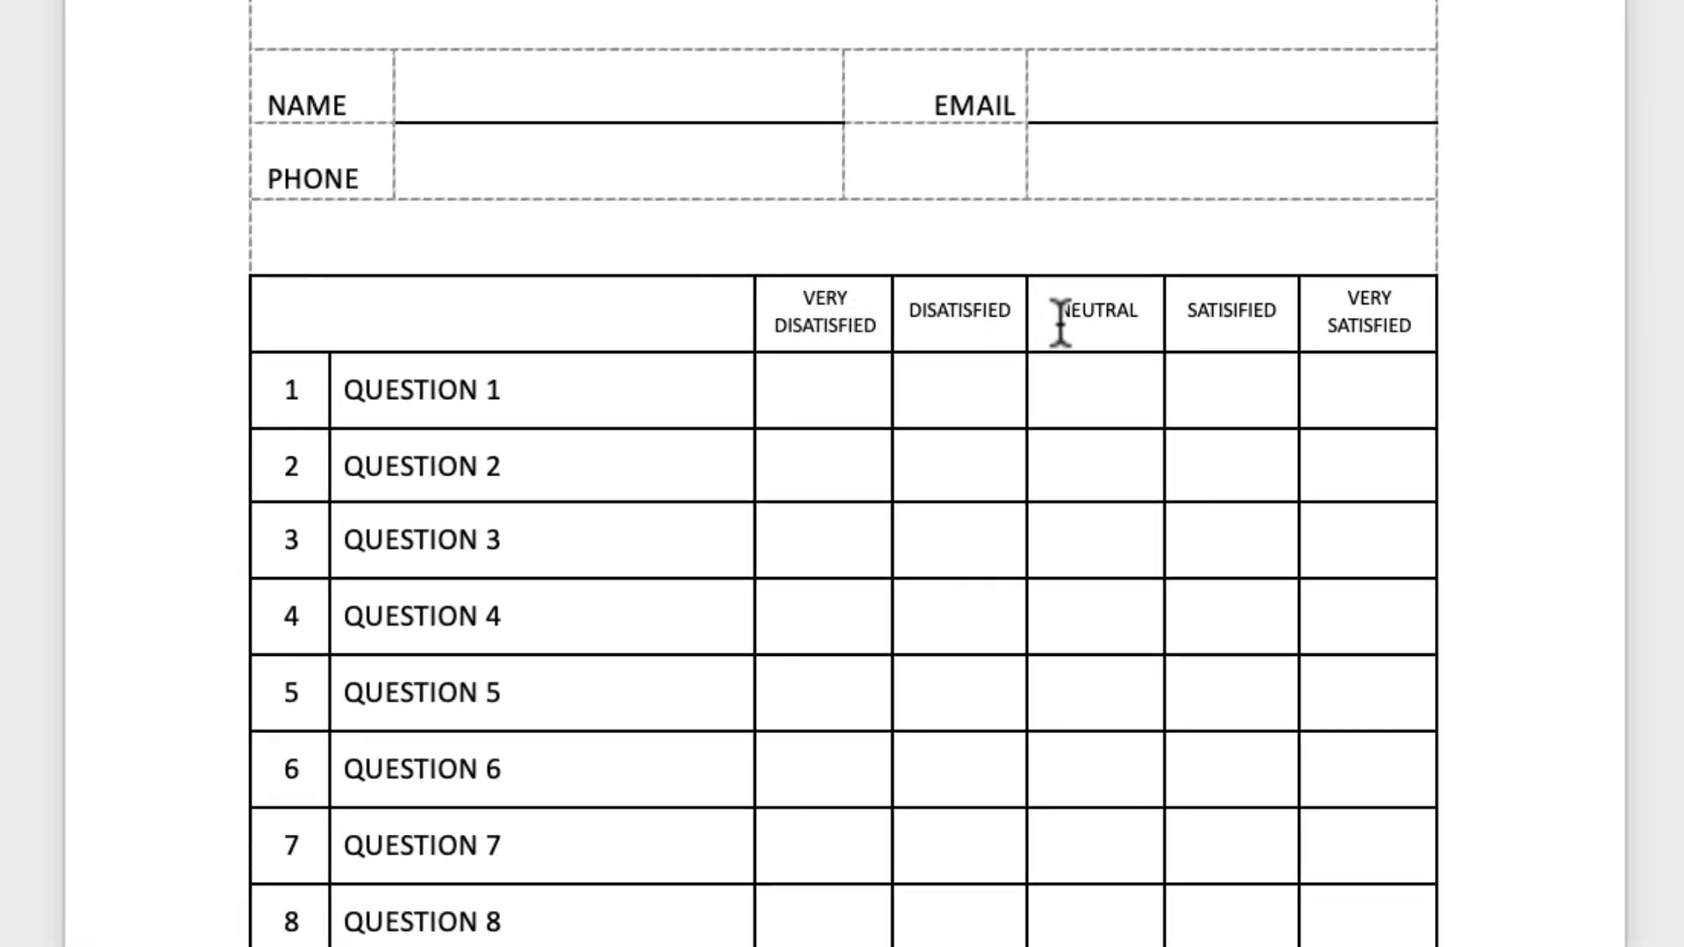
Copy the five satisfaction rating headings from the finished form into the row above QUESTION 1 and centre them in their cells.
left_click_drag(1412, 316, 827, 328)
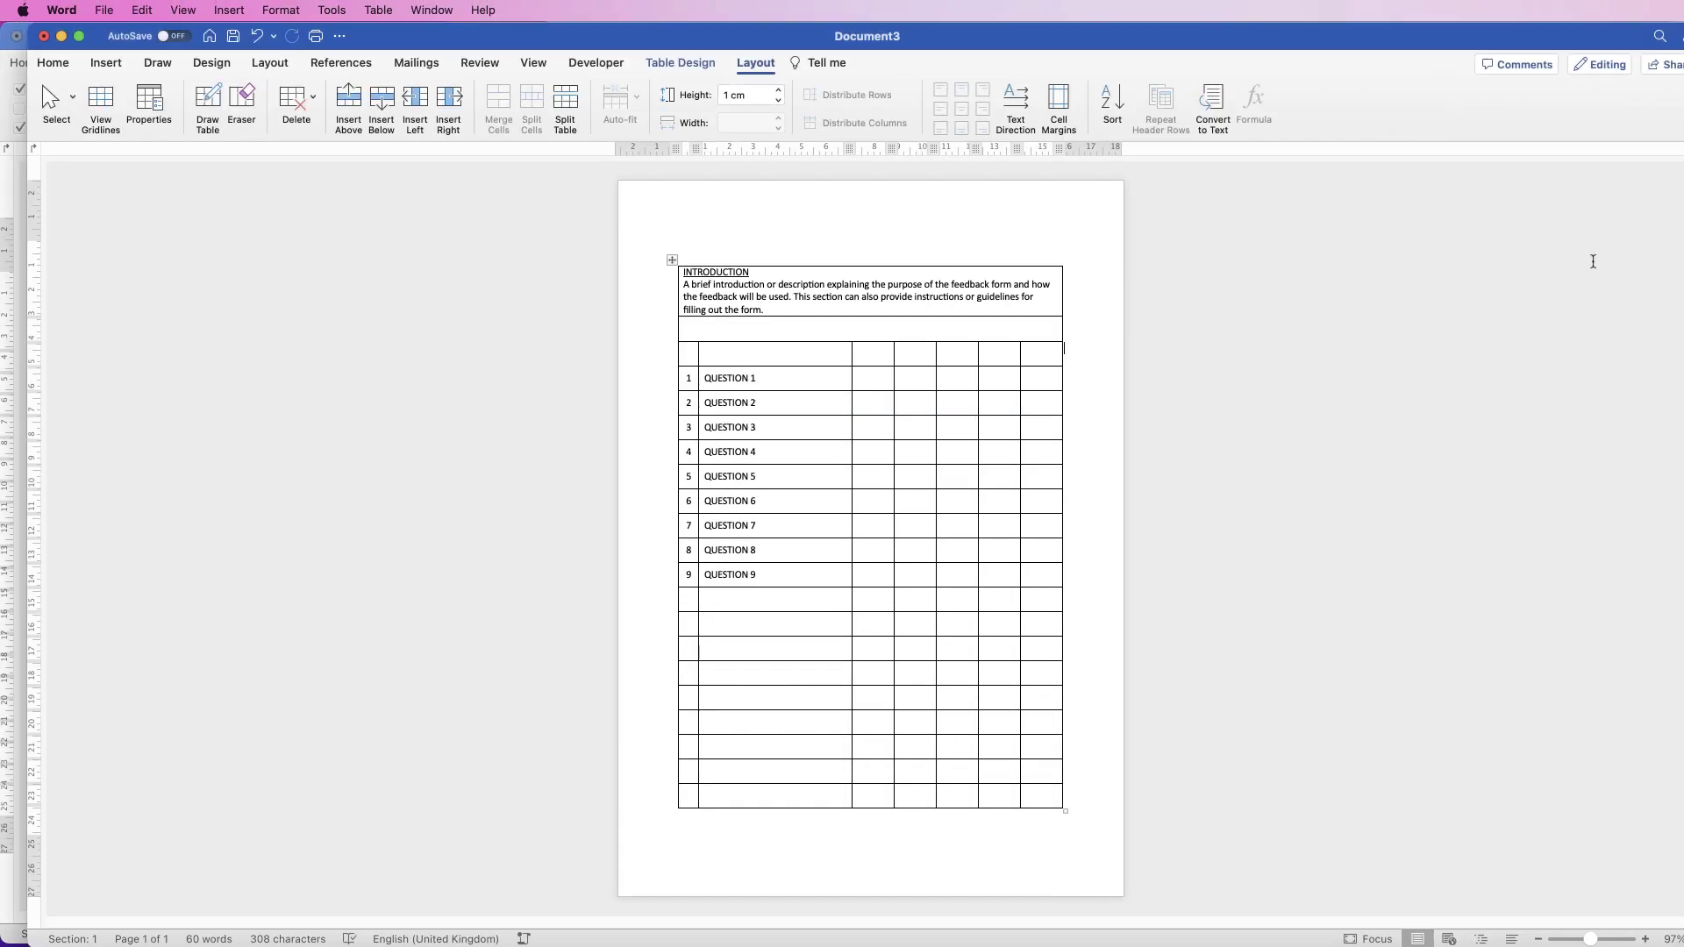
left_click(881, 358)
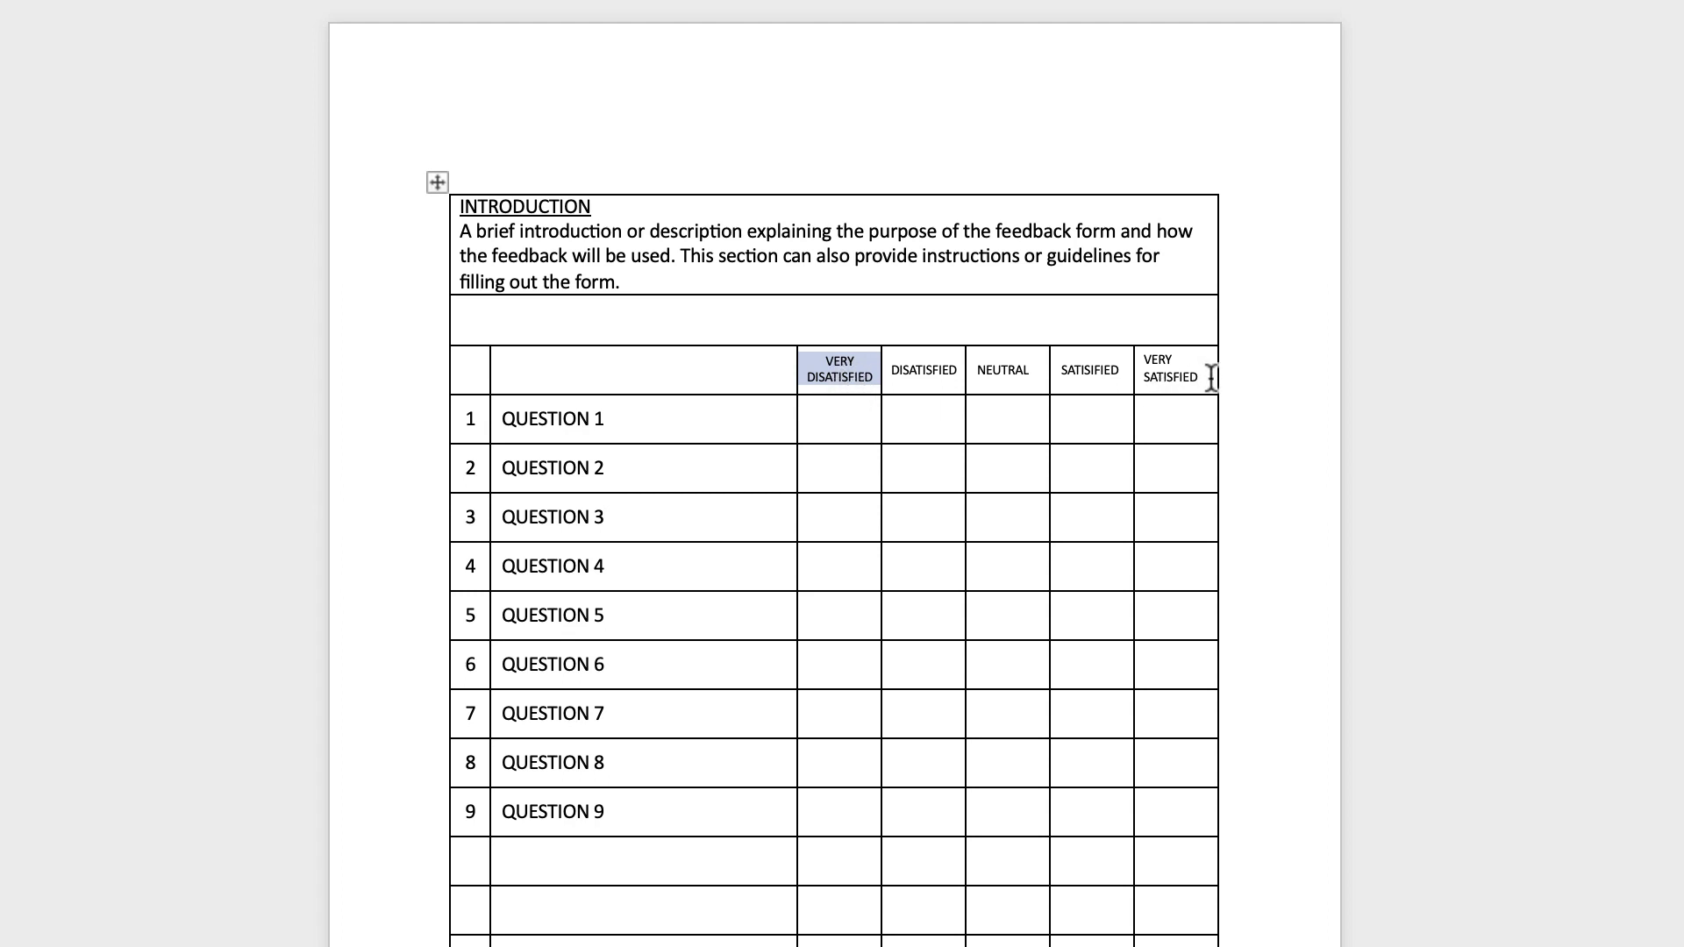
left_click_drag(1201, 377, 860, 384)
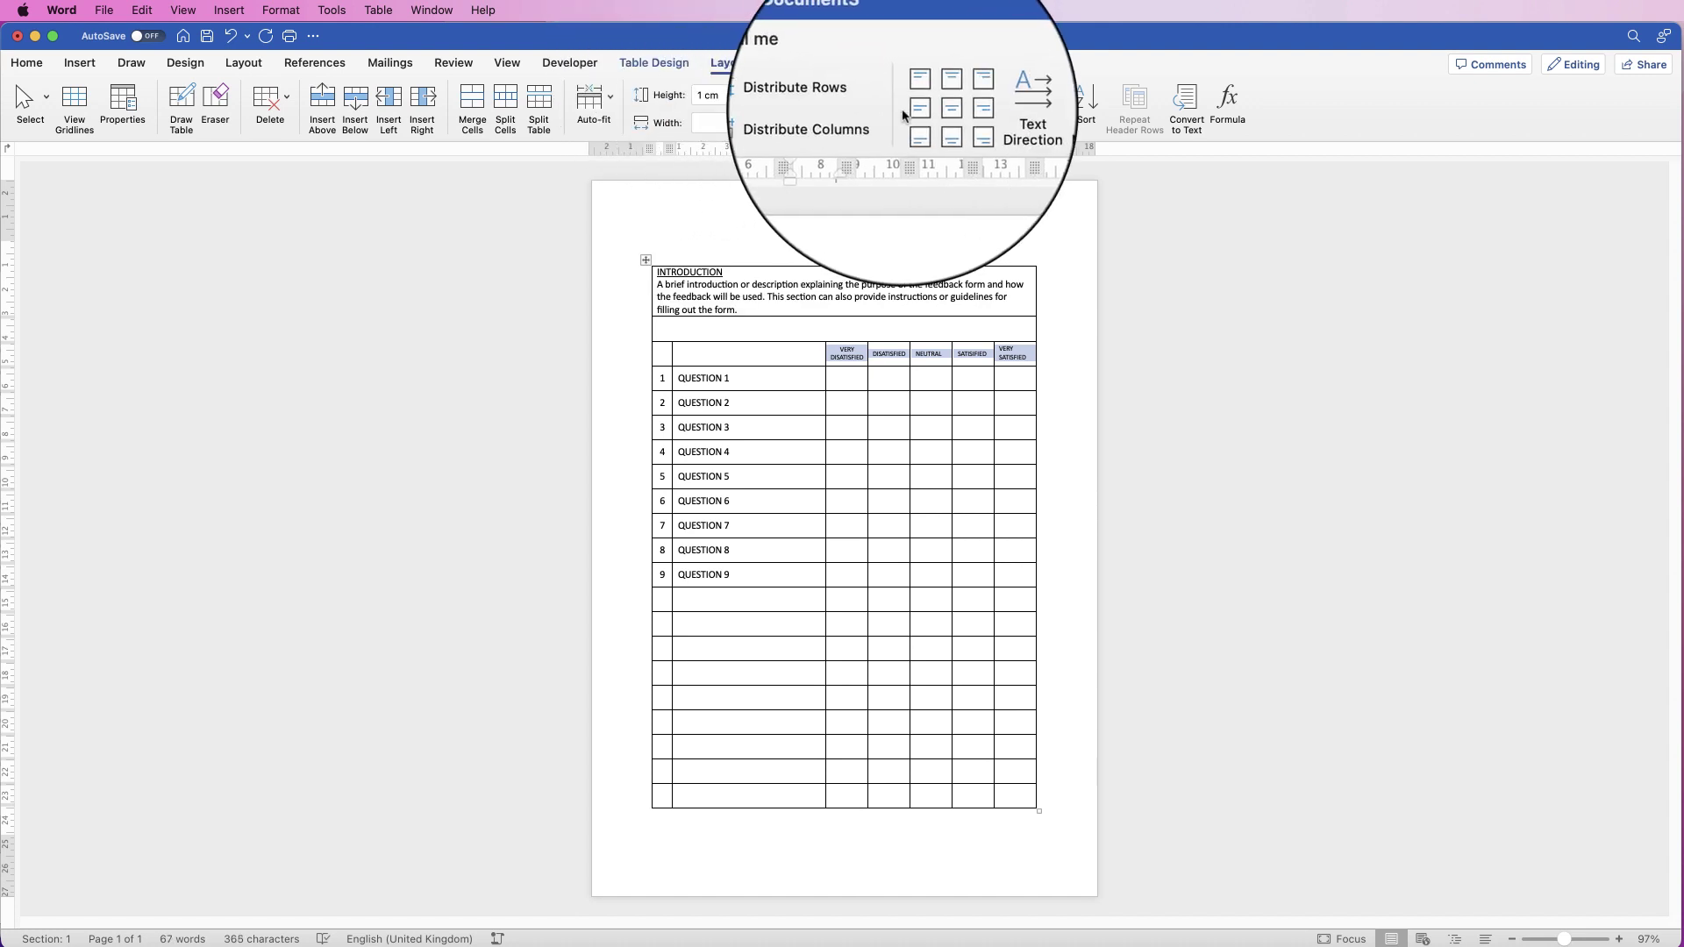
left_click(935, 111)
left_click(958, 403)
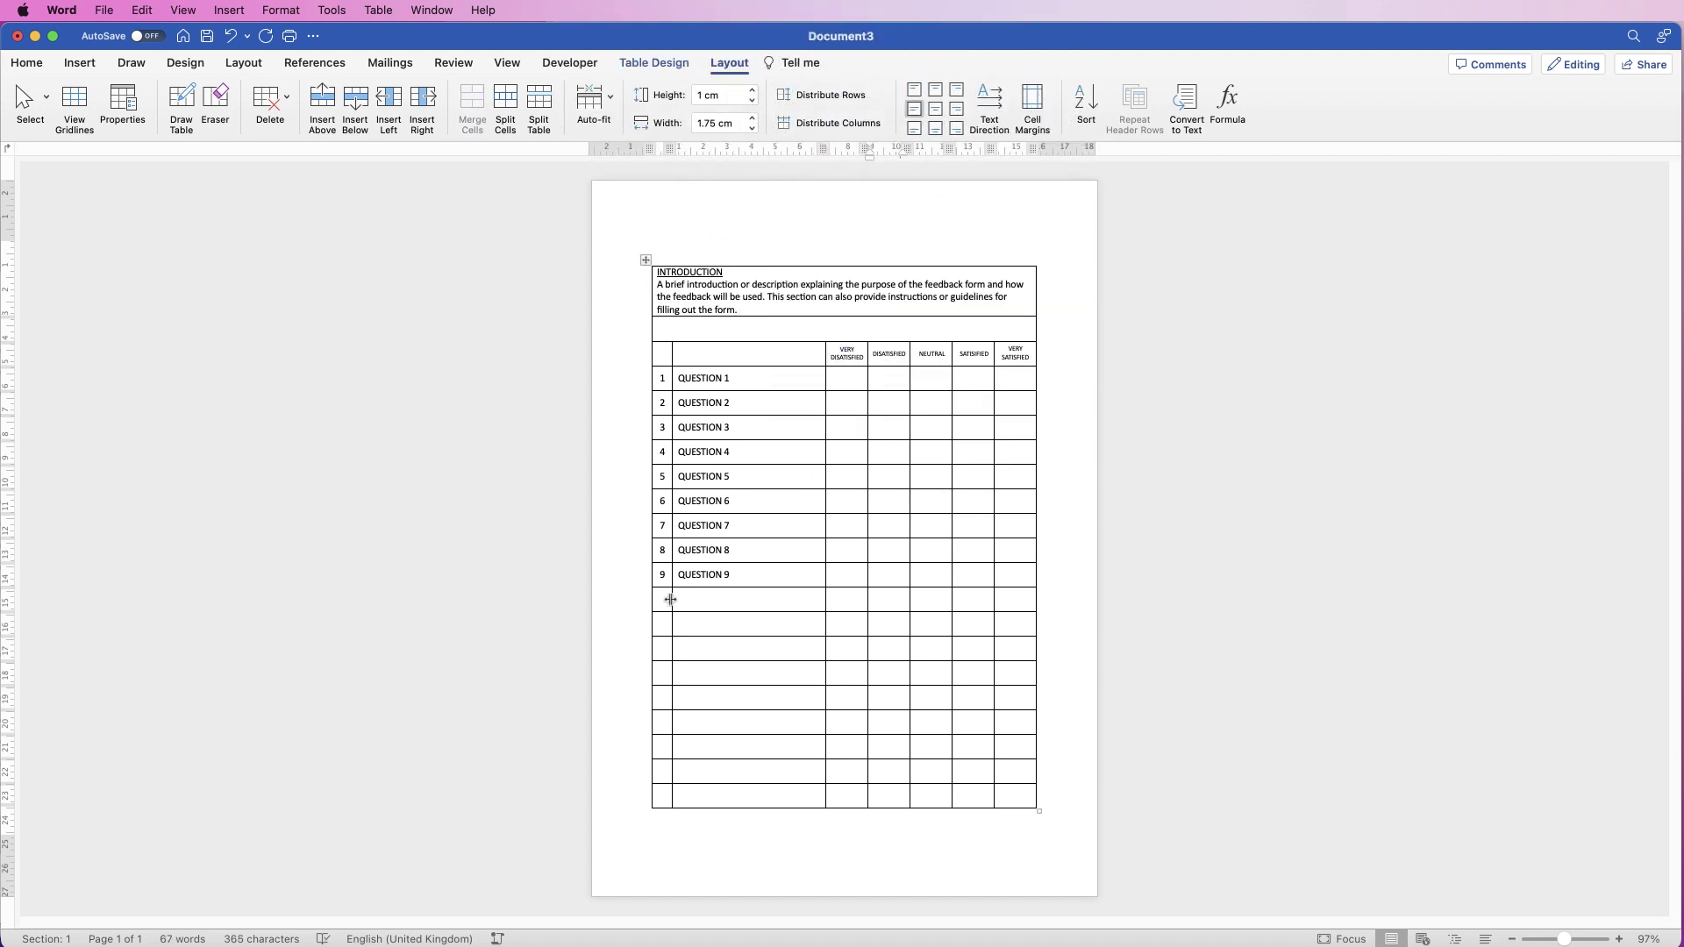
Merge the row below QUESTION 9 into one spacer cell and merge the first two cells of the row beneath it.
left_click_drag(660, 602, 986, 599)
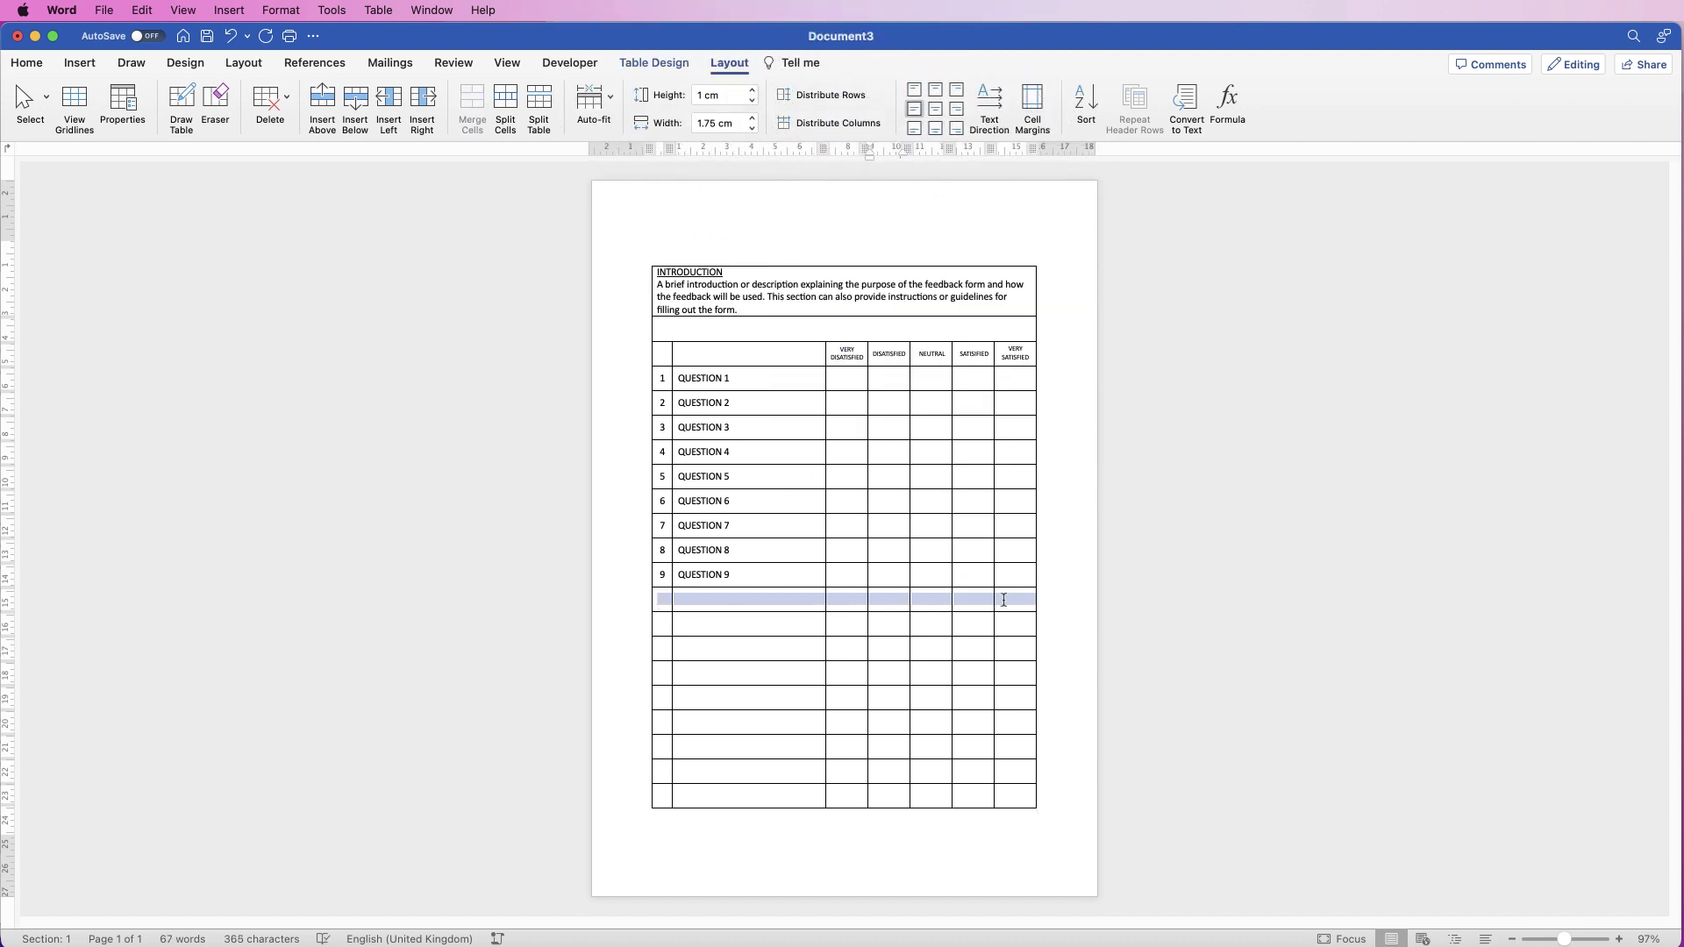
left_click(472, 107)
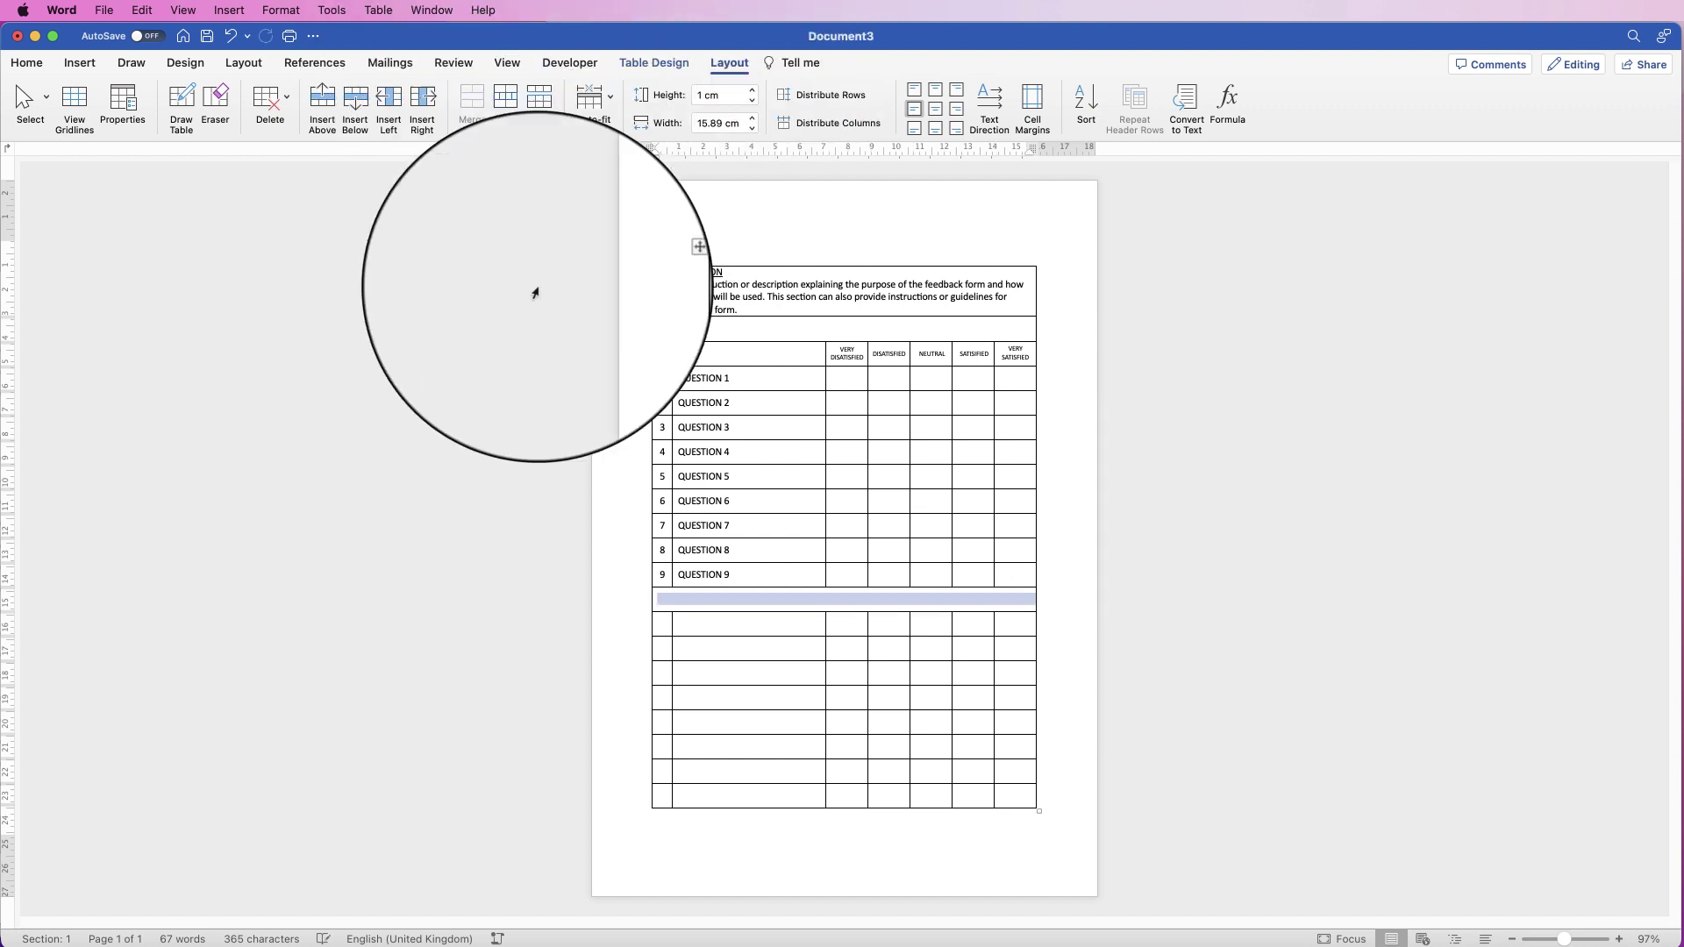
left_click_drag(662, 624, 693, 625)
left_click(472, 107)
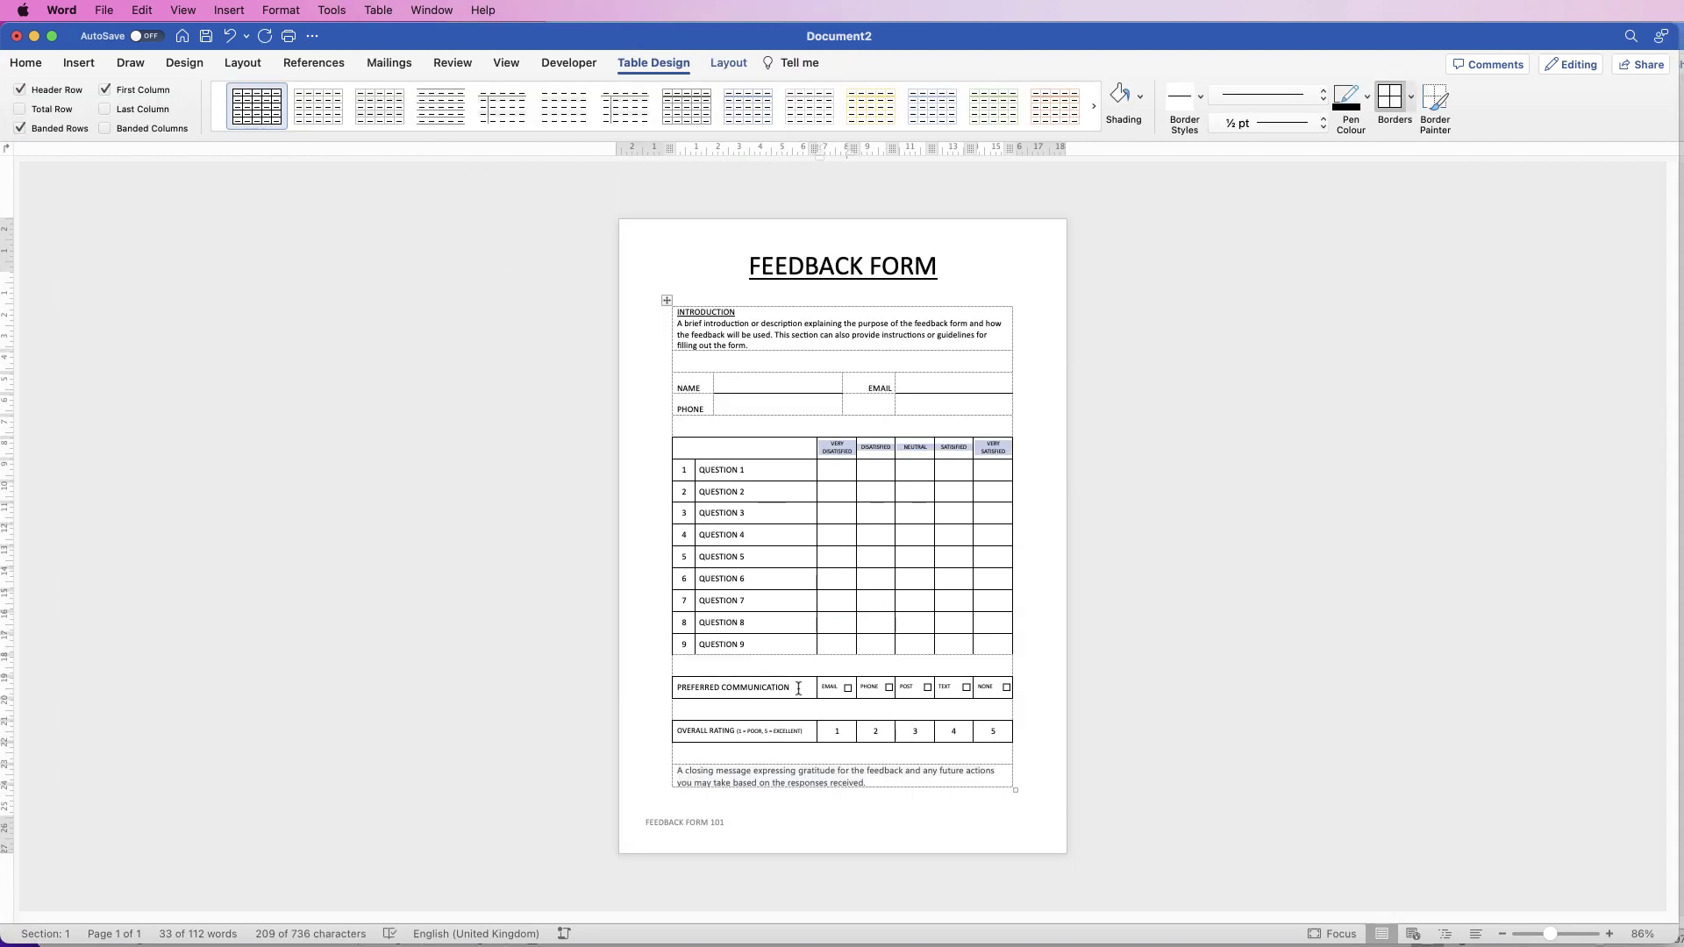
Copy the PREFERRED COMMUNICATION label from the finished form into the merged cell and enter EMAIL, POST, PHONE, TEXT and NONE in the cells beside it.
left_click_drag(798, 688, 707, 692)
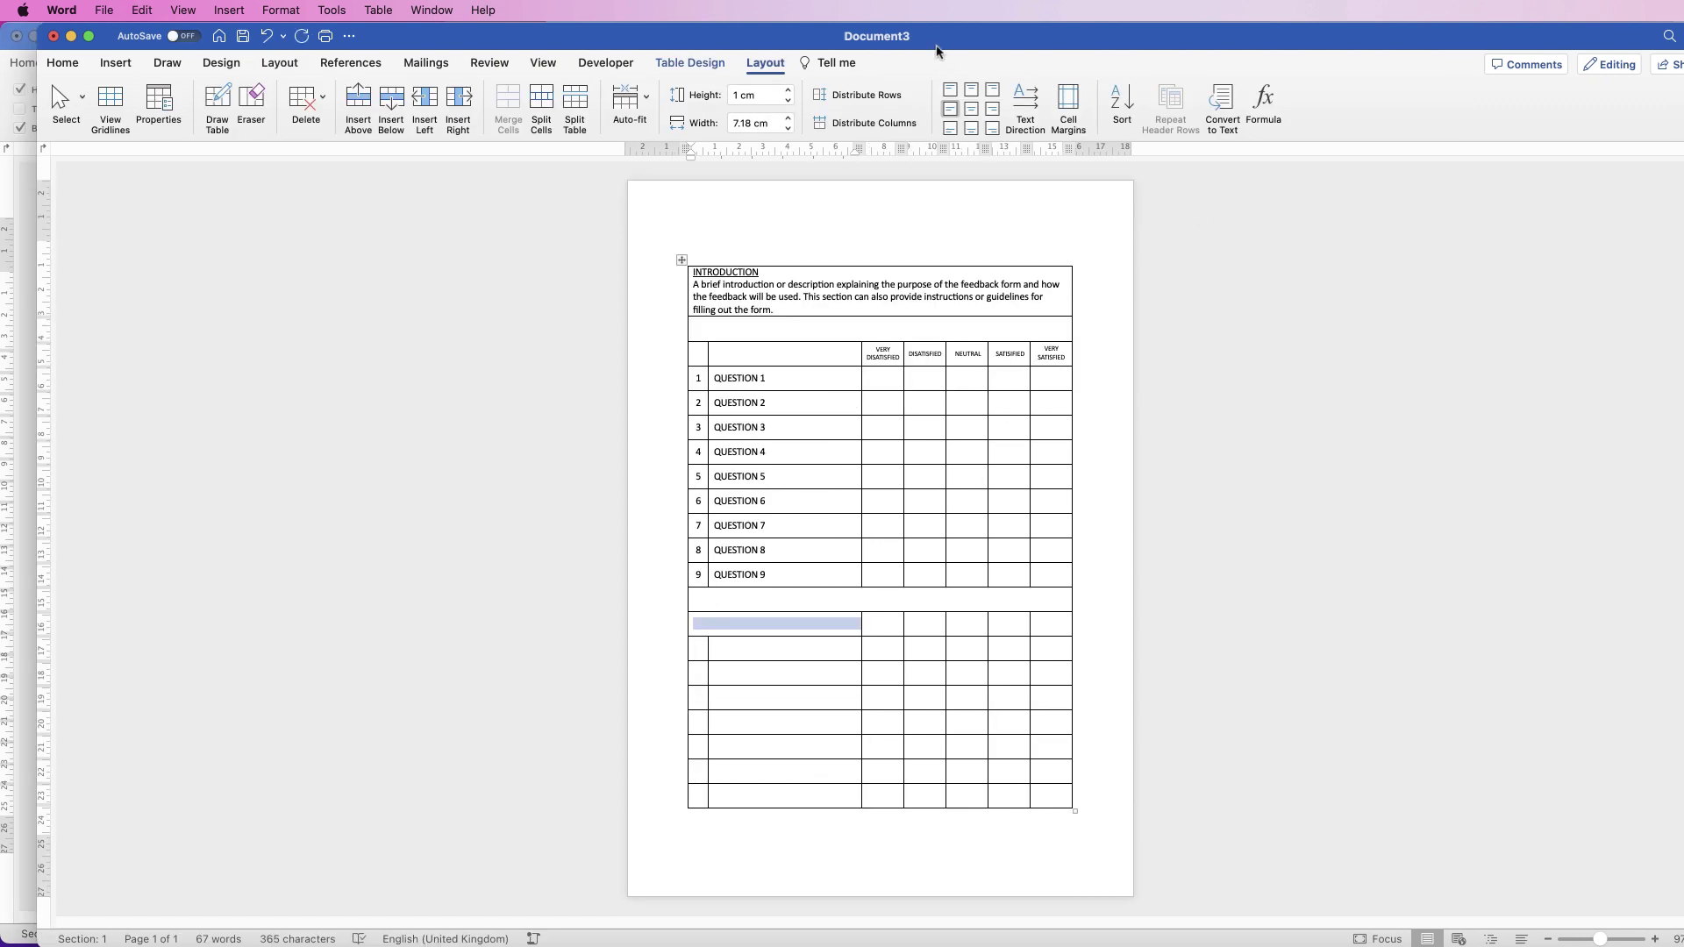
type("PREFERRED COMMUNICATION")
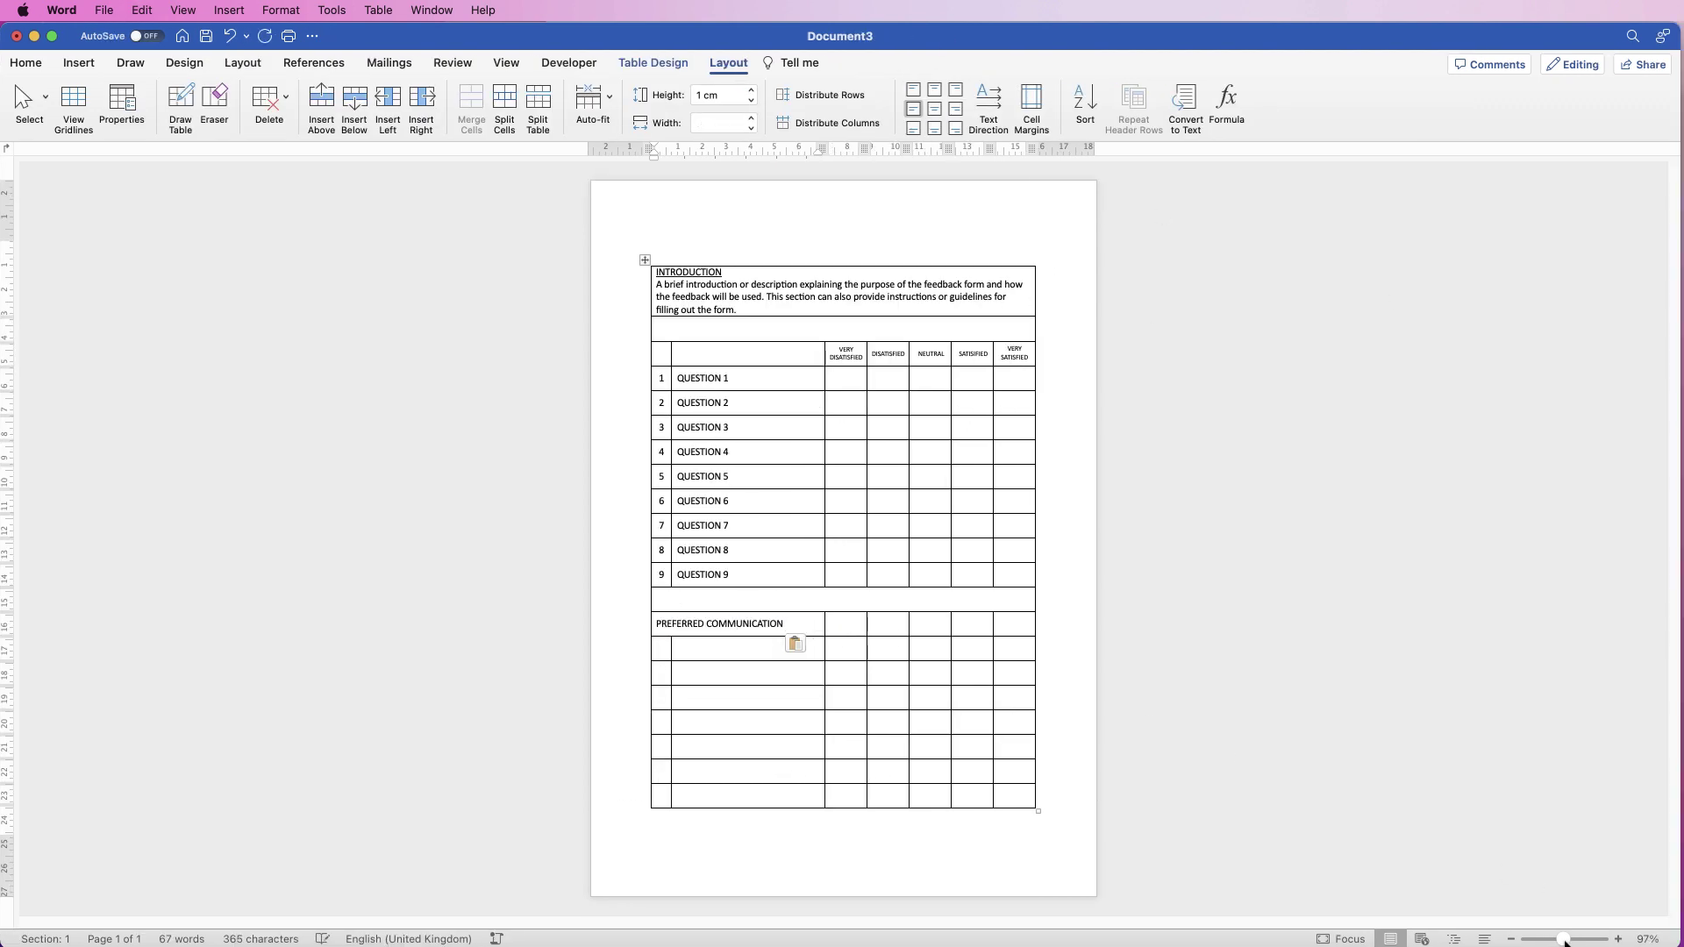
left_click_drag(1566, 941, 1580, 941)
left_click(855, 656)
type("EMAIL ")
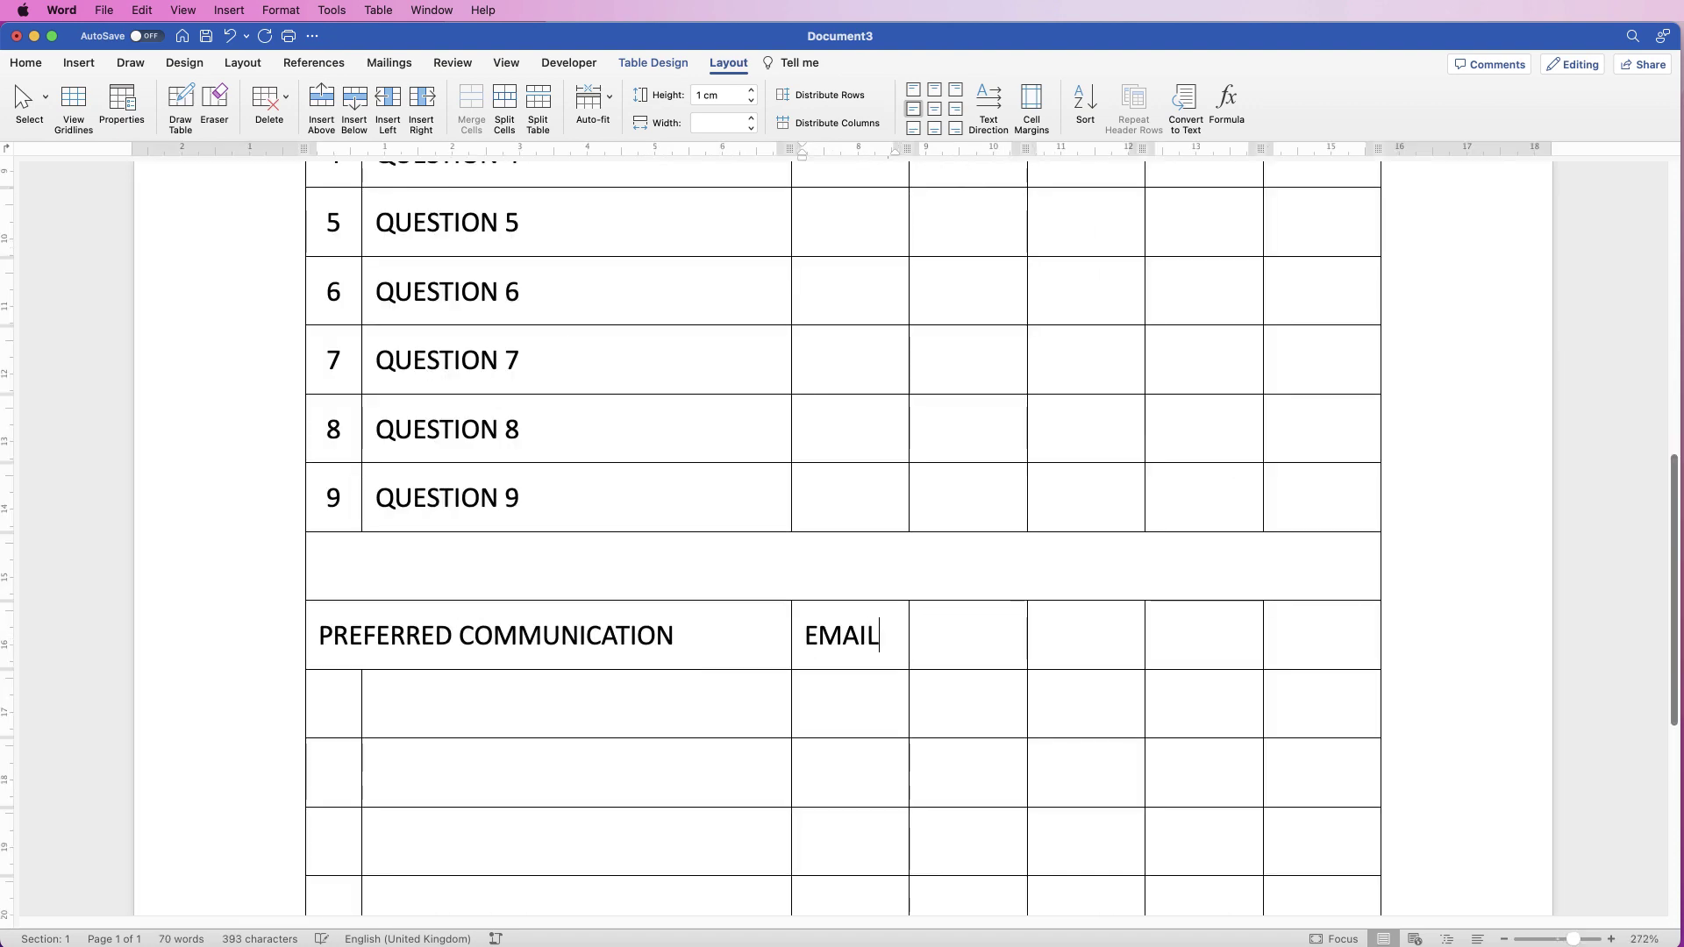
type("POST")
key("Tab")
type("PHONE")
key("Tab")
type("TEXT\tNONE")
Reduce the font size of the five communication options, EMAIL through NONE, to 7.5.
left_click_drag(1355, 635, 887, 649)
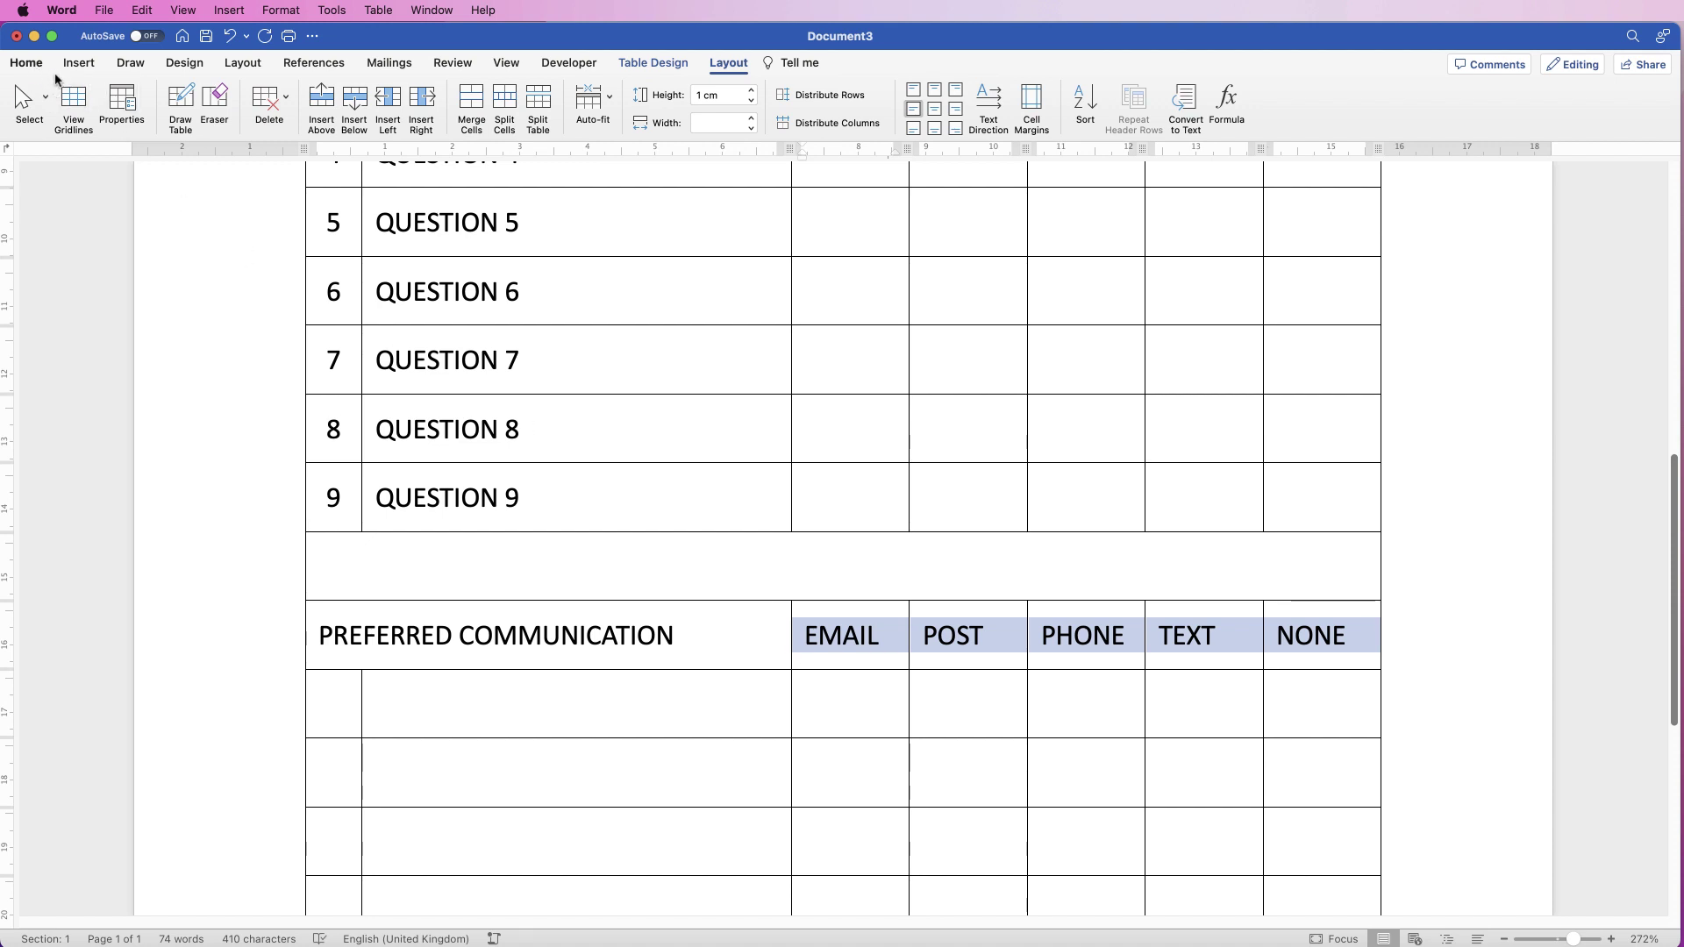
left_click(27, 62)
left_click(262, 98)
left_click(261, 98)
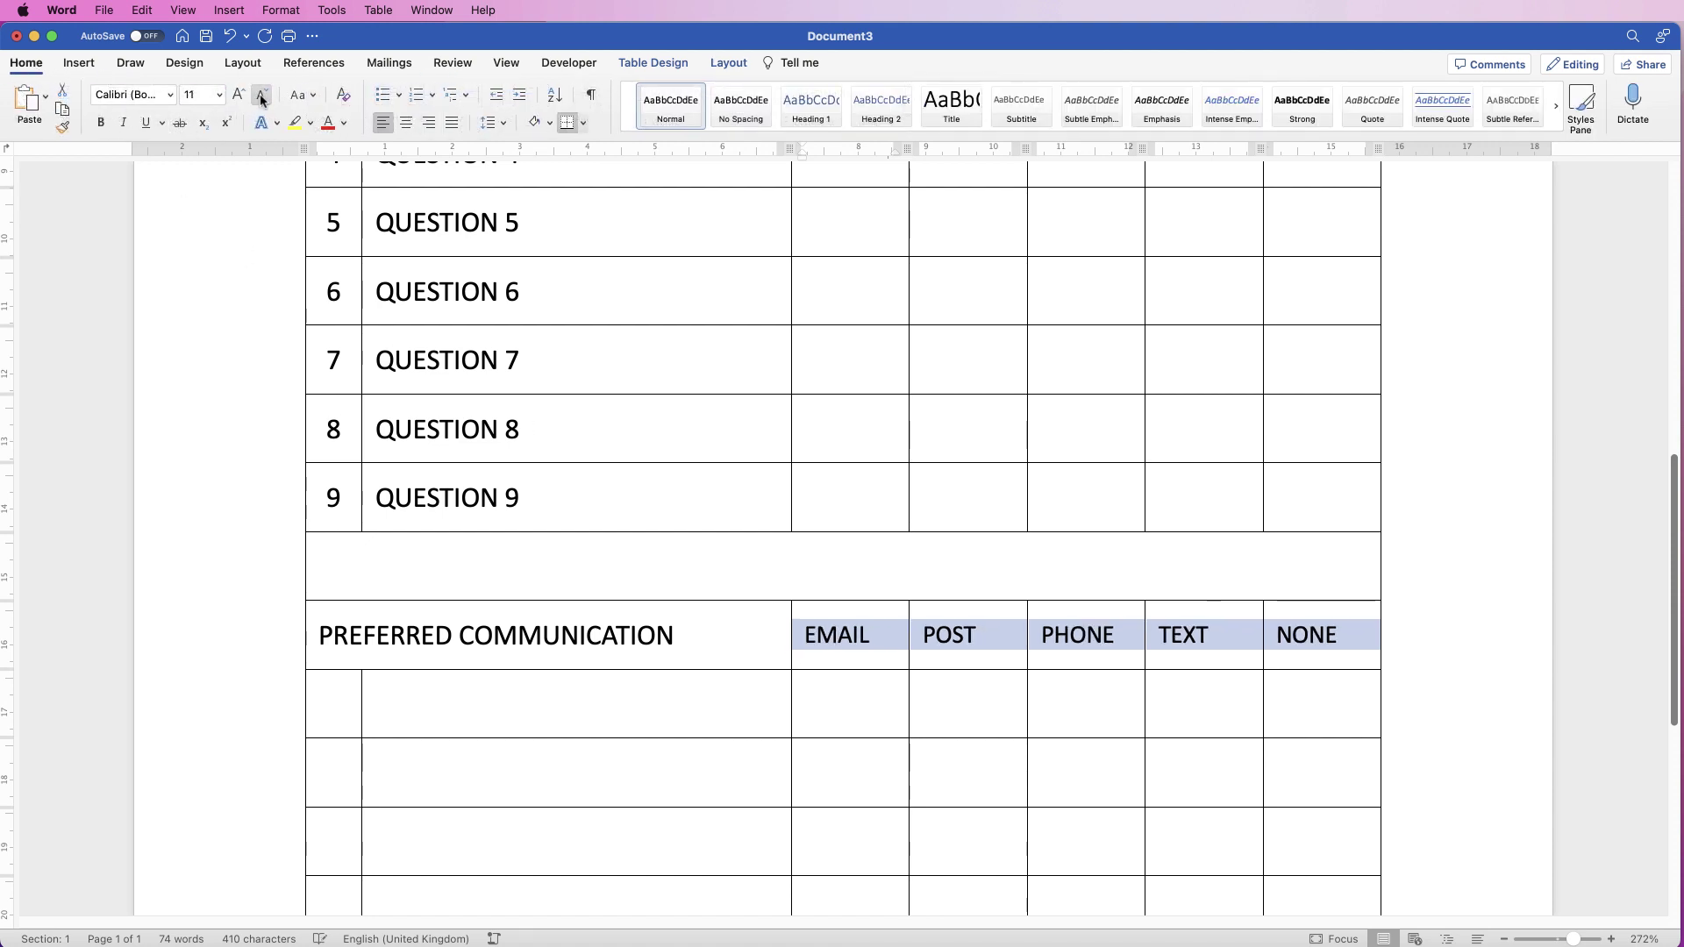
left_click(261, 99)
left_click(261, 98)
left_click(262, 98)
left_click(262, 98)
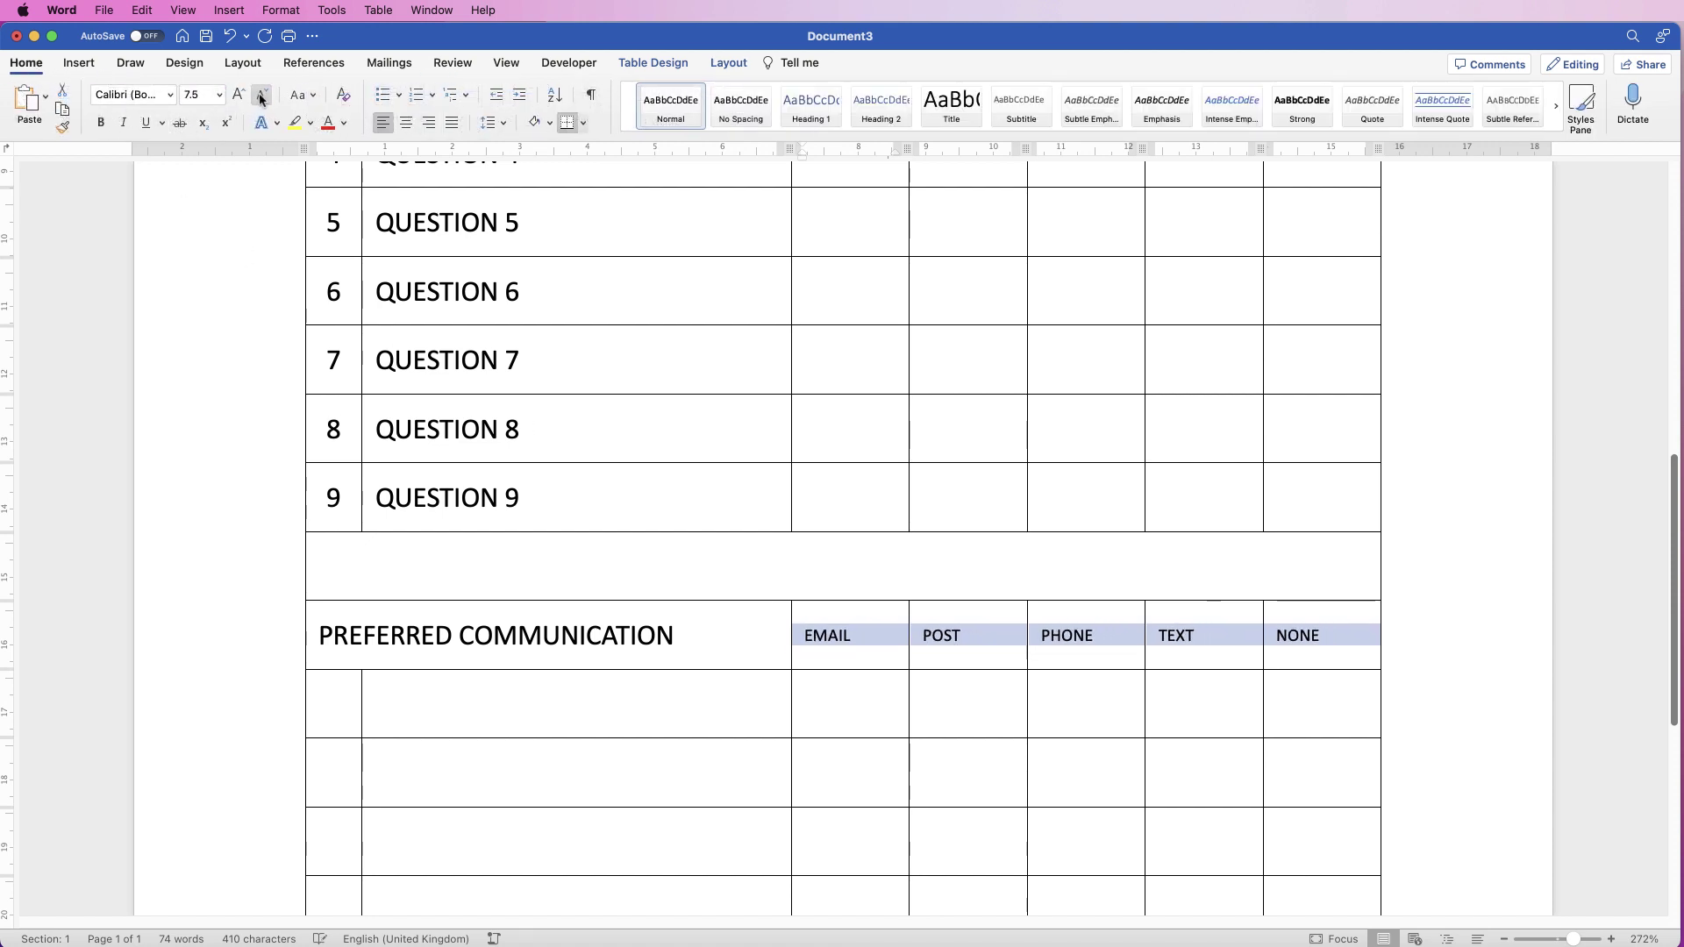
Insert a 2.54 cm square from the rectangle shapes, starting in the EMAIL cell beside its label.
left_click(865, 633)
left_click(78, 62)
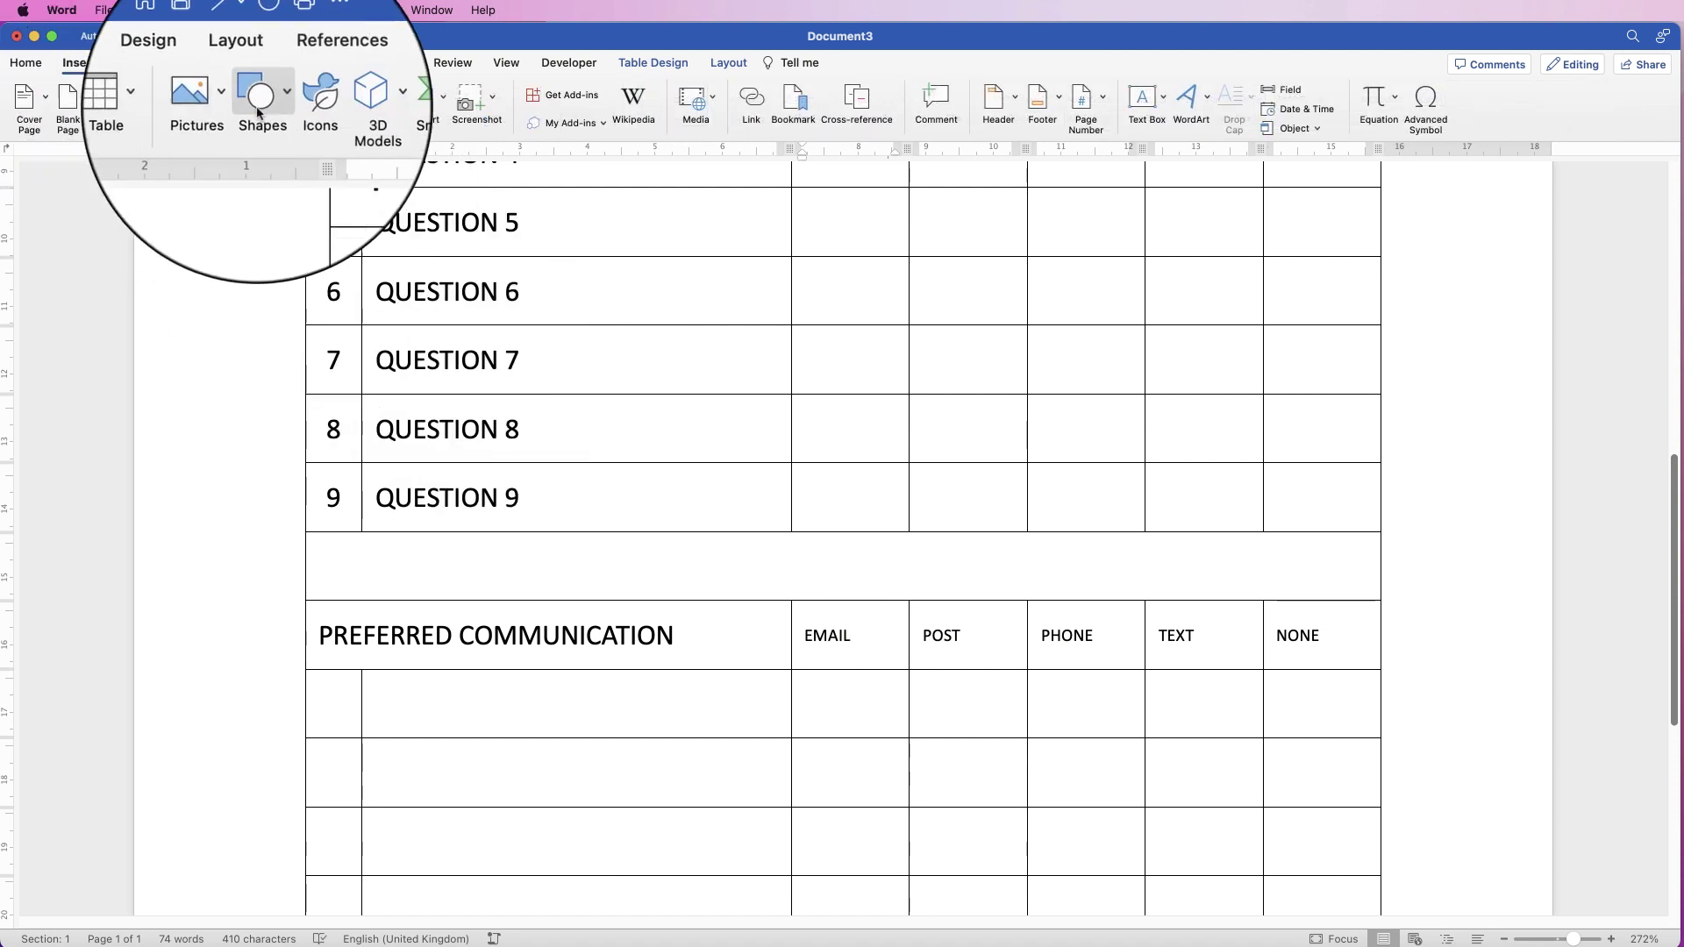
left_click(257, 110)
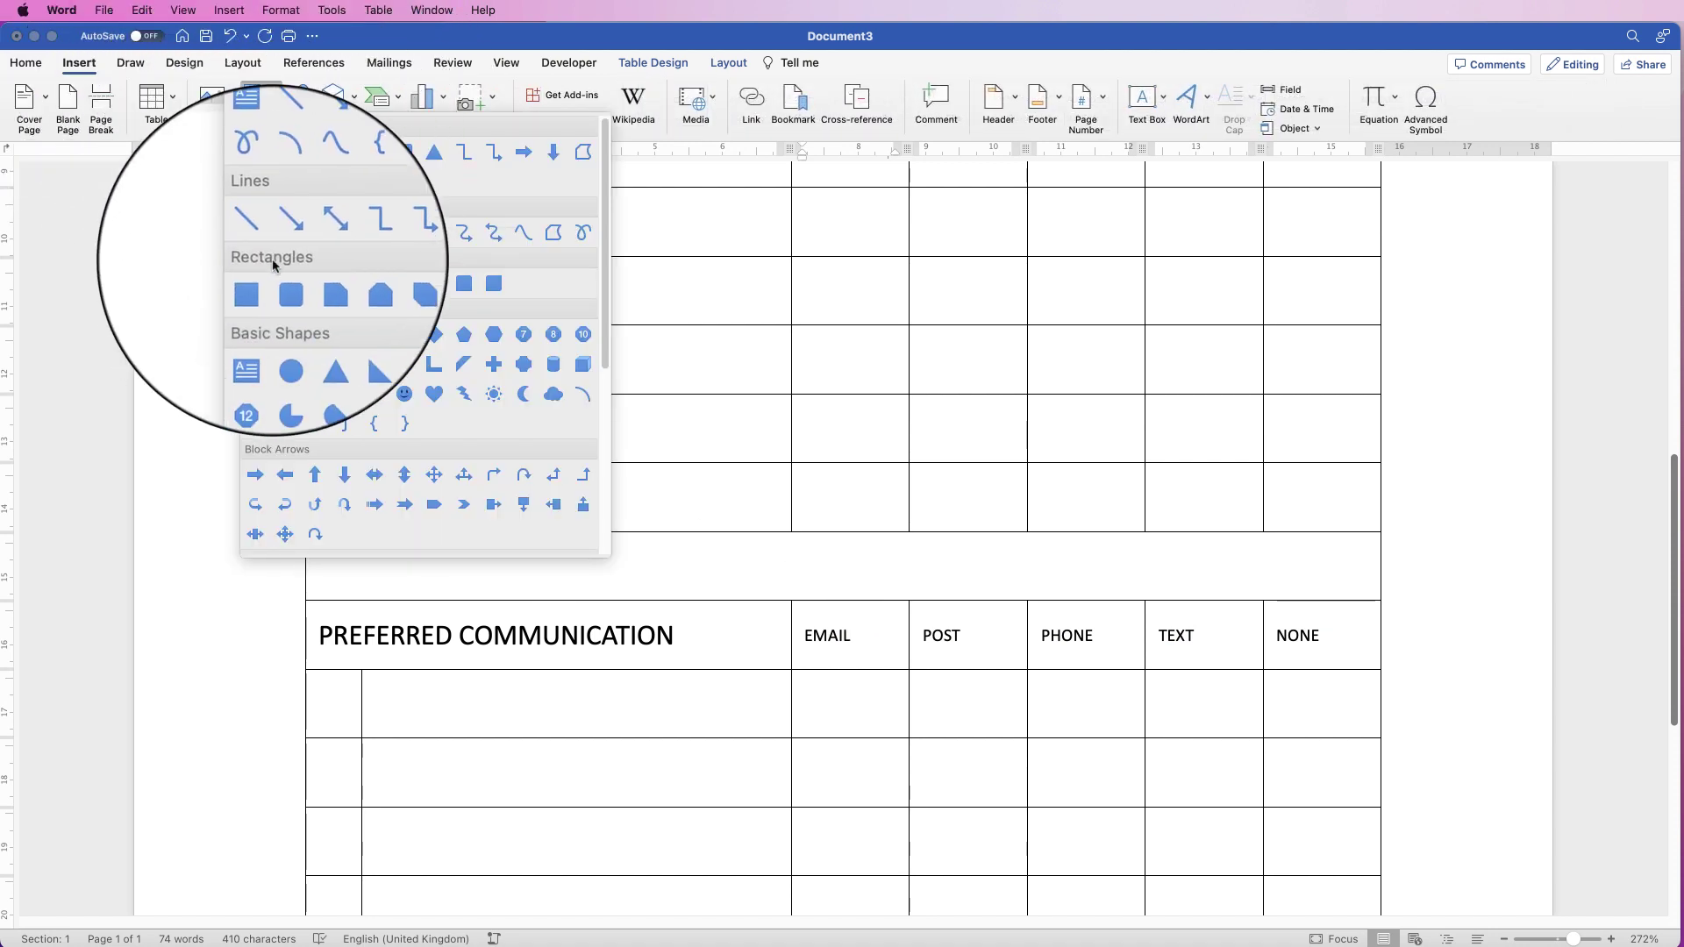
left_click(246, 295)
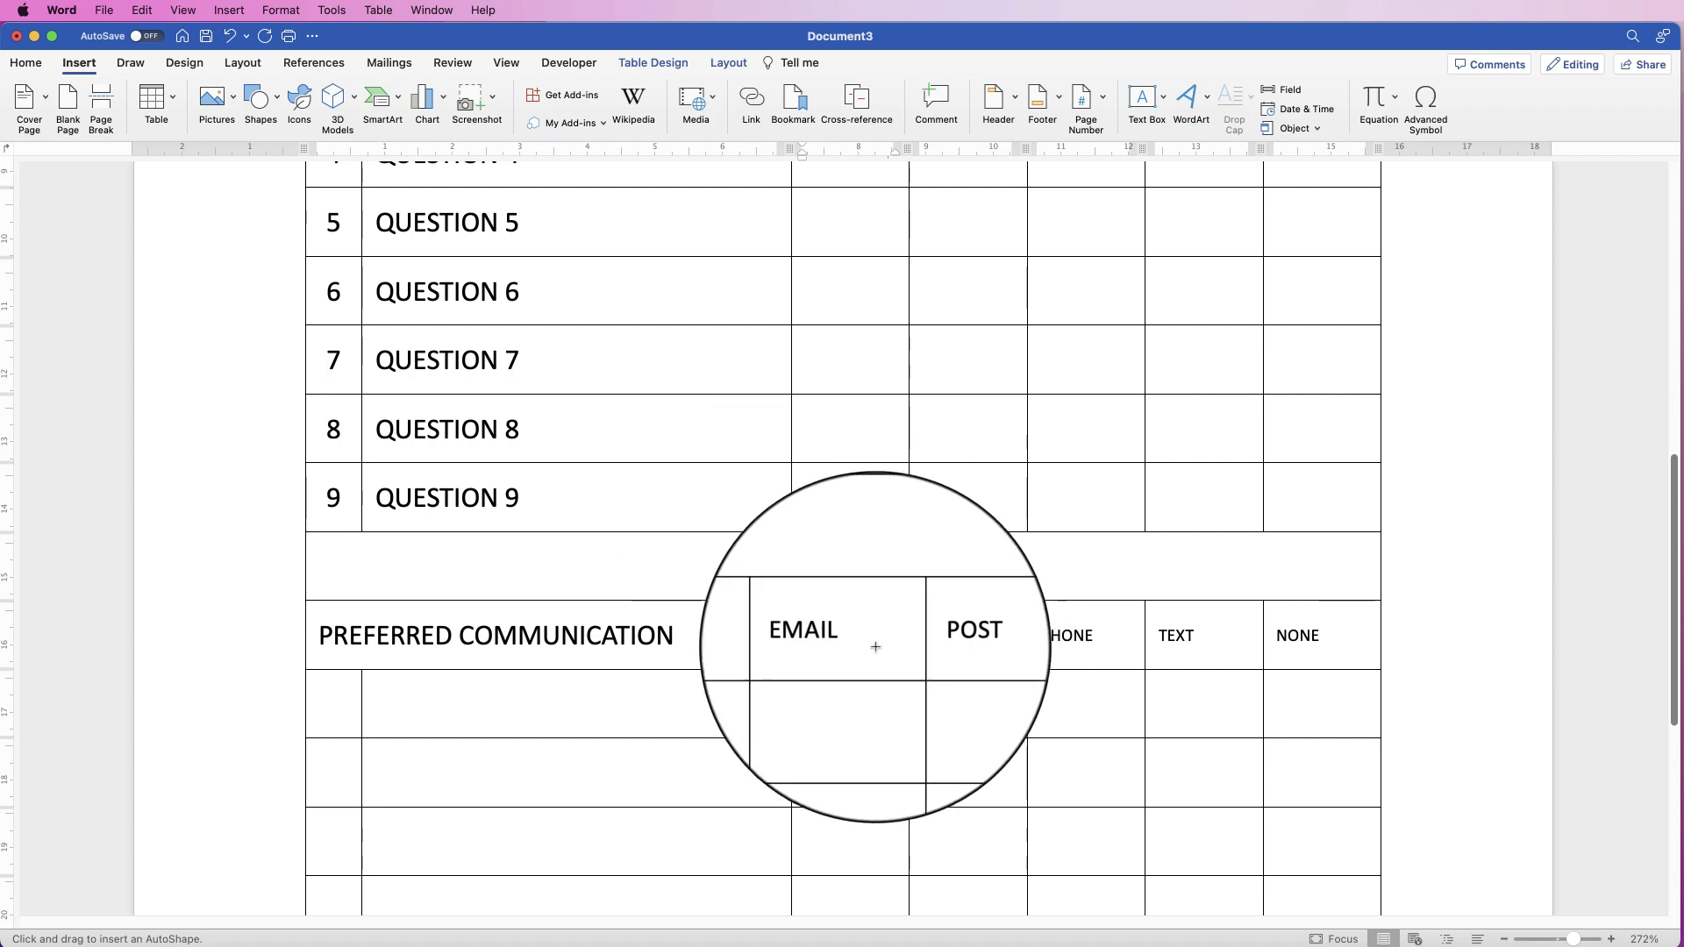
left_click(872, 640)
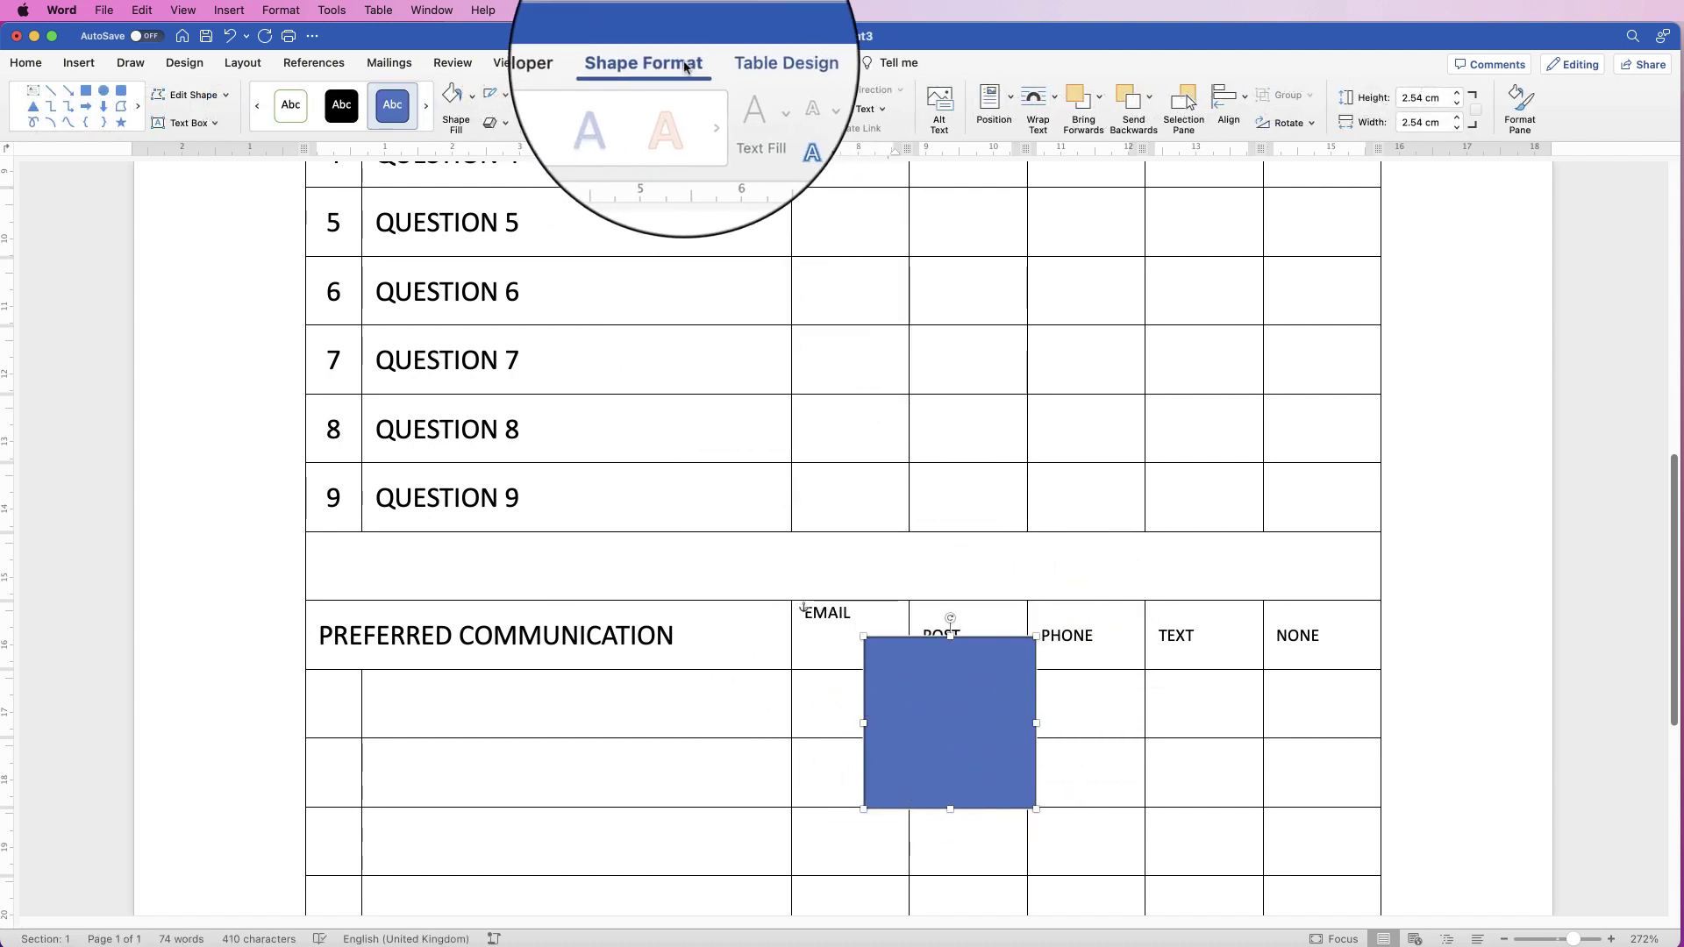
Give the inserted square a black outline and no fill.
left_click(507, 99)
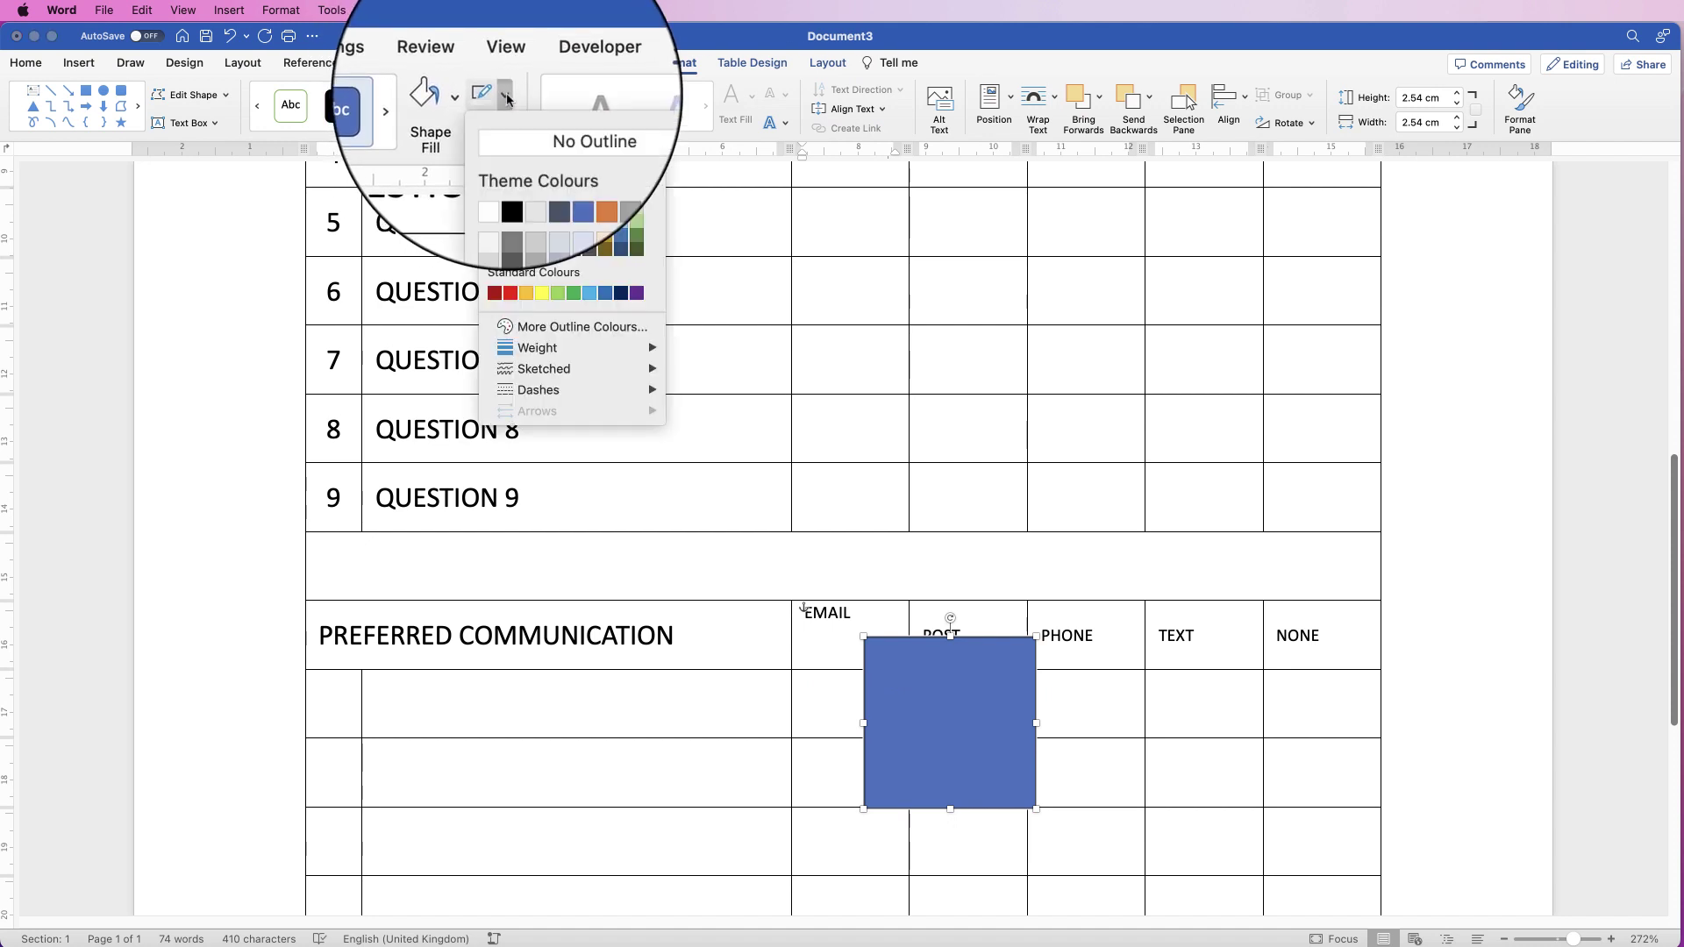
left_click(495, 142)
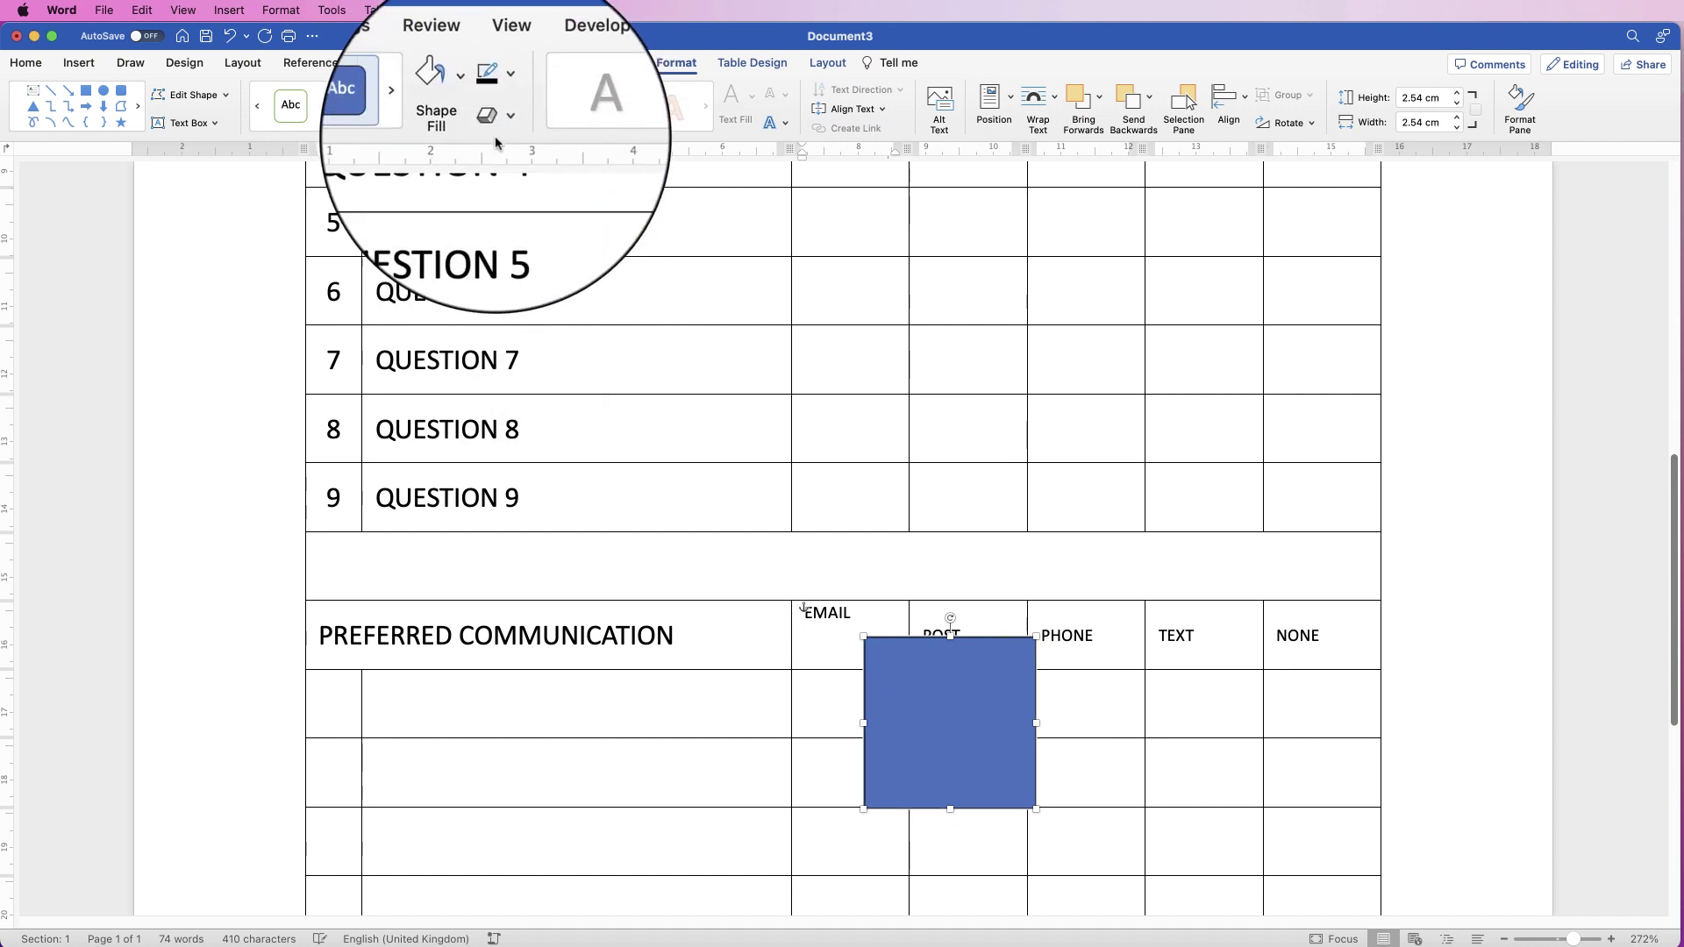
left_click(472, 110)
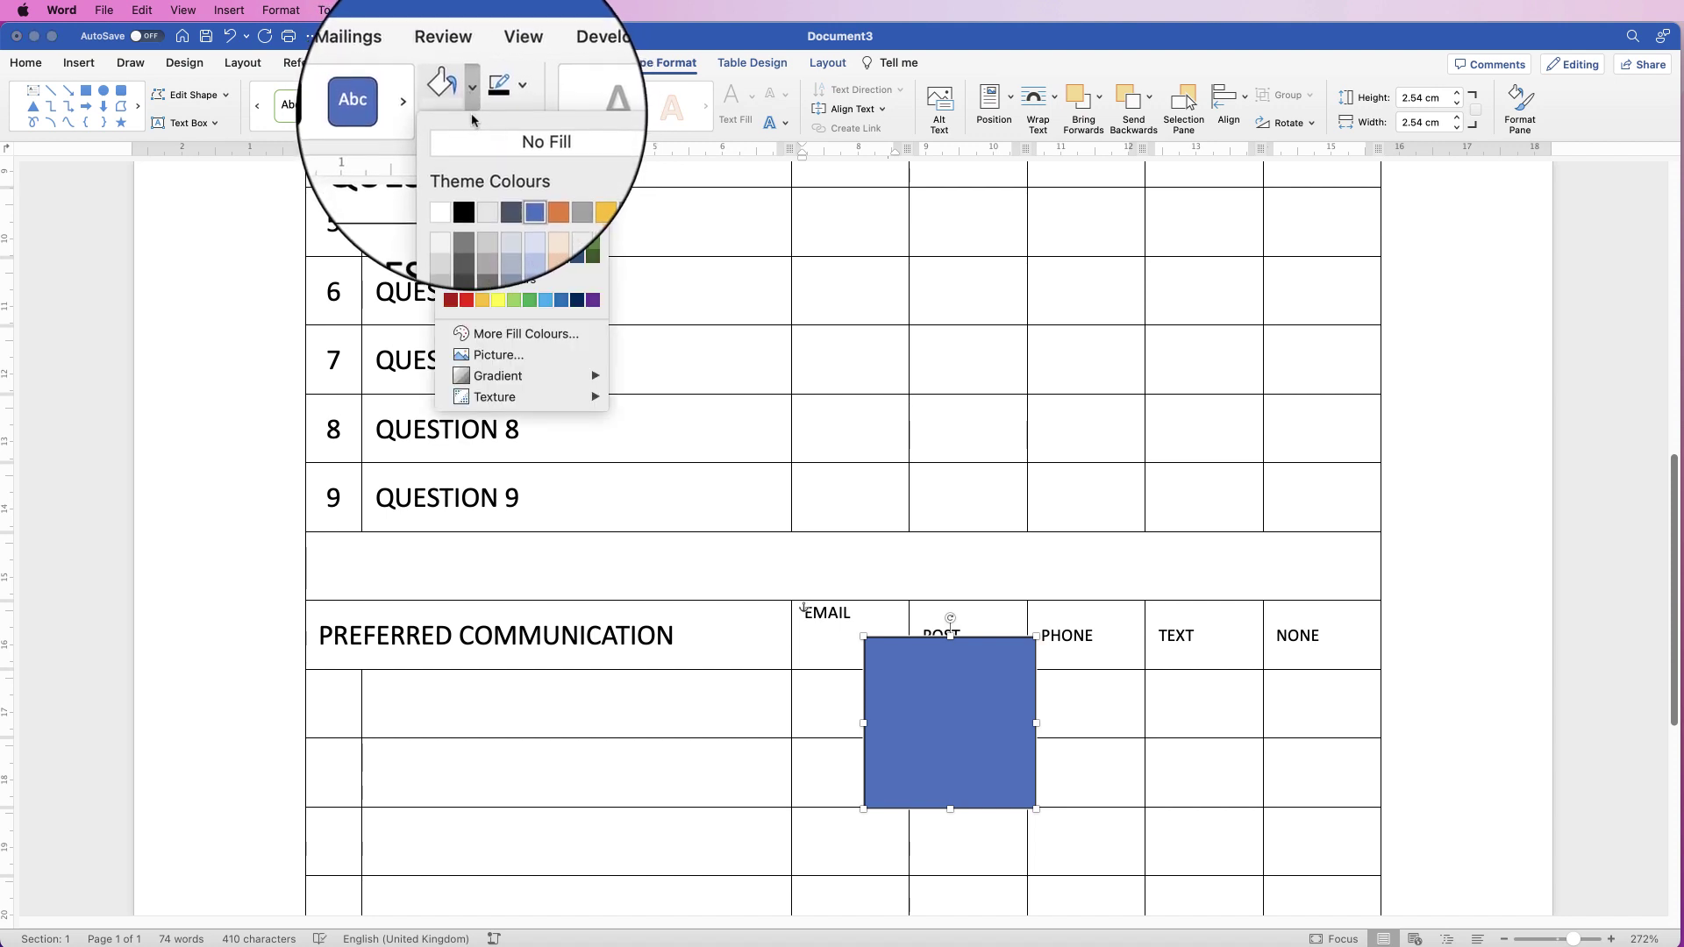
left_click(545, 141)
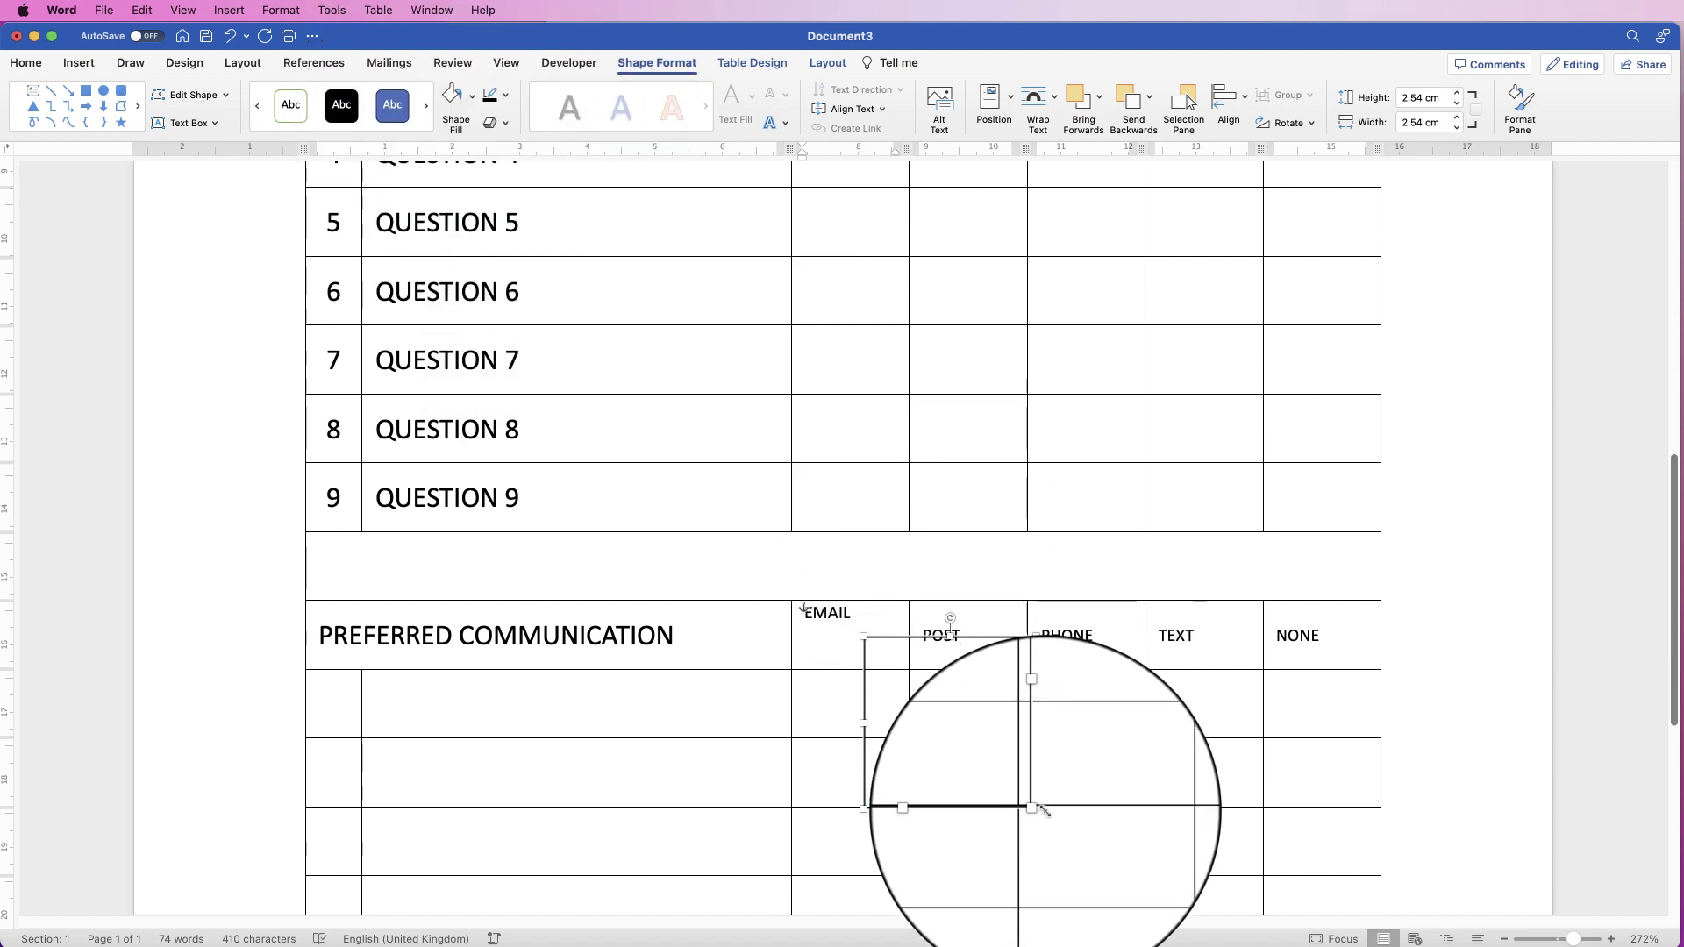
Shrink the square to about 0.32 cm by 0.32 cm so it fits as a checkbox in the EMAIL cell.
left_click_drag(1042, 811, 880, 614)
key("super+z")
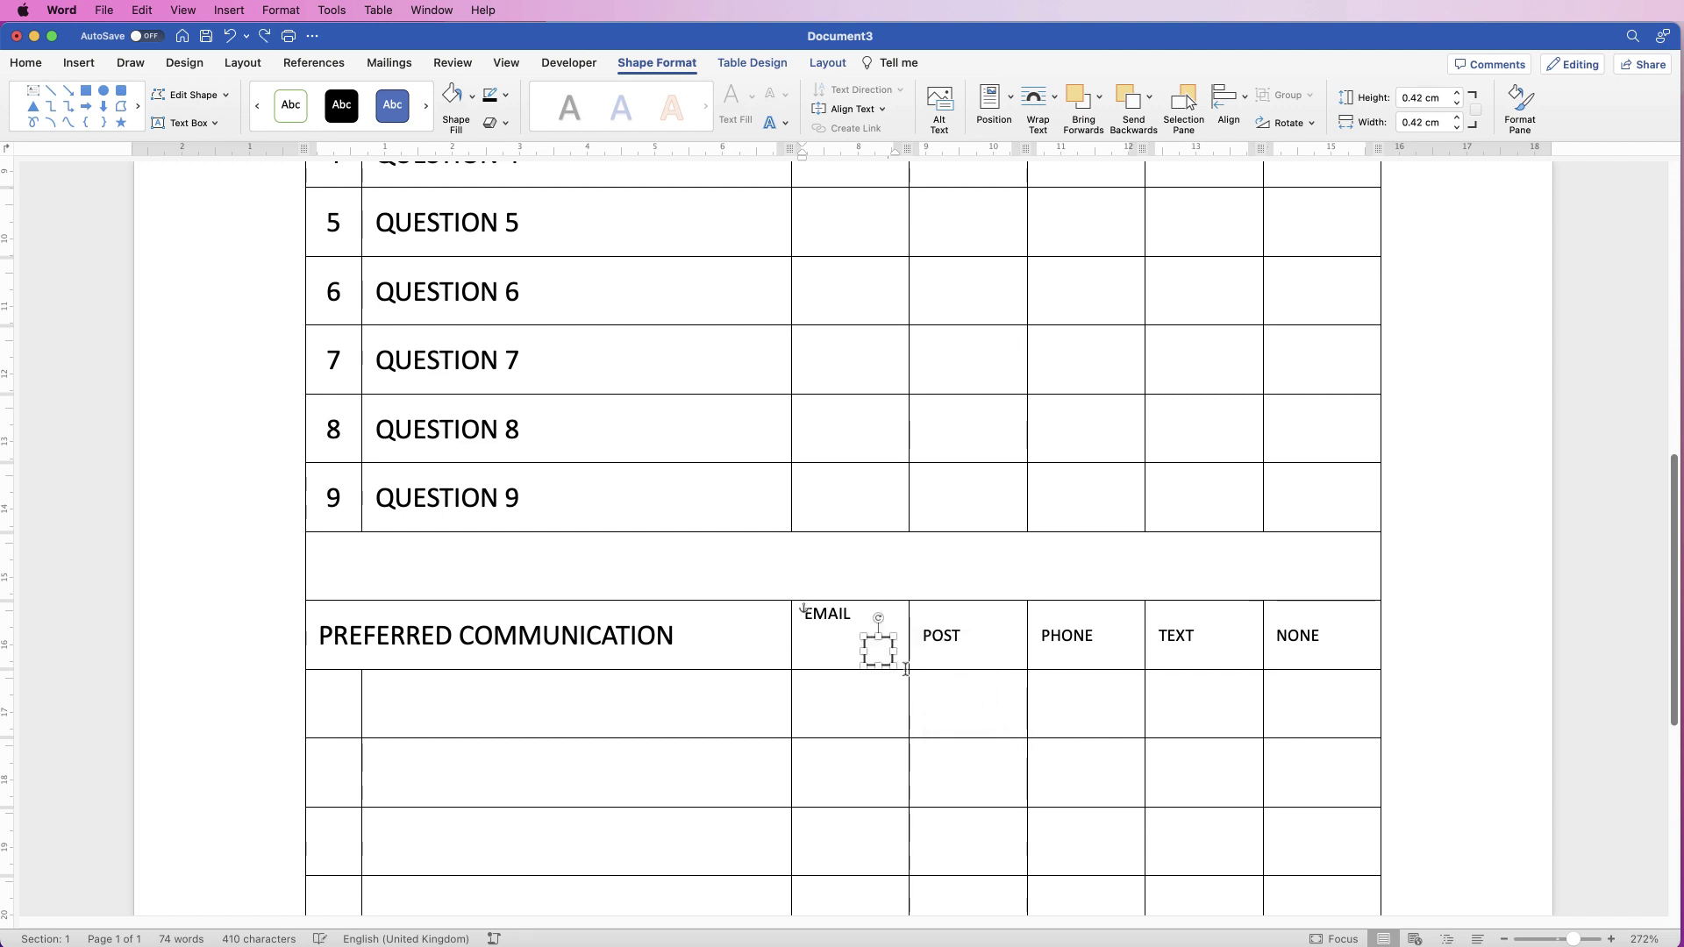
mouse_move(893, 667)
left_mouse_down()
mouse_move(874, 649)
mouse_move(887, 660)
left_mouse_up()
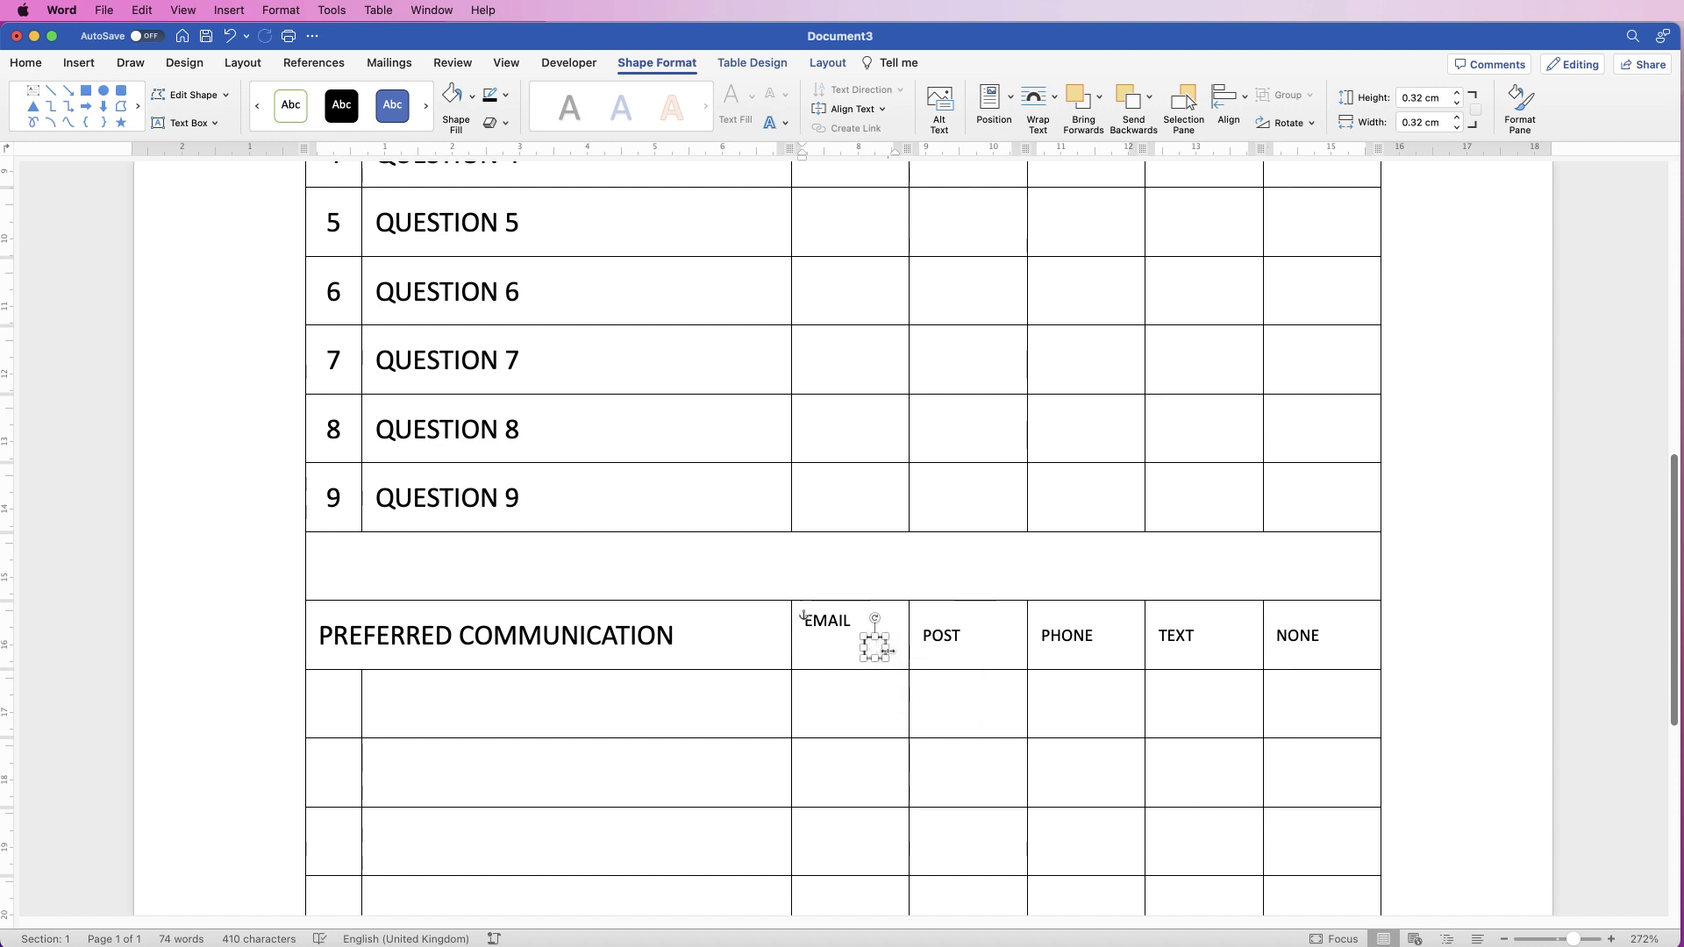
Copy the small checkbox square and paste several copies into the cell below POST.
left_click(980, 698)
key("super+v")
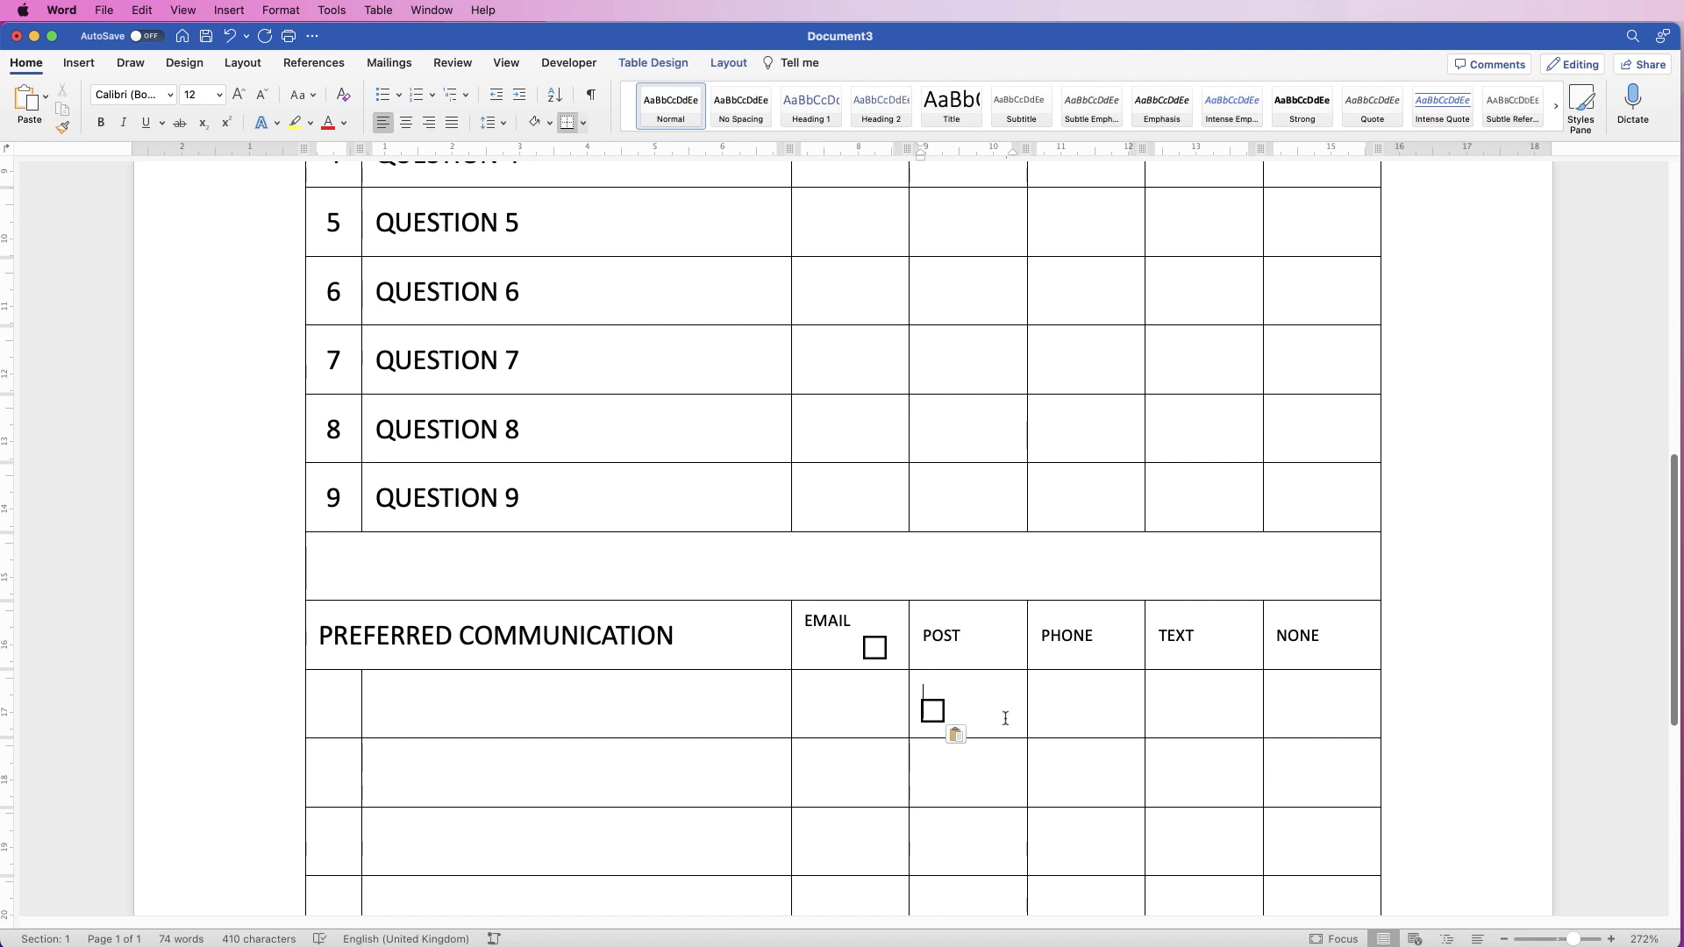
key("super+v")
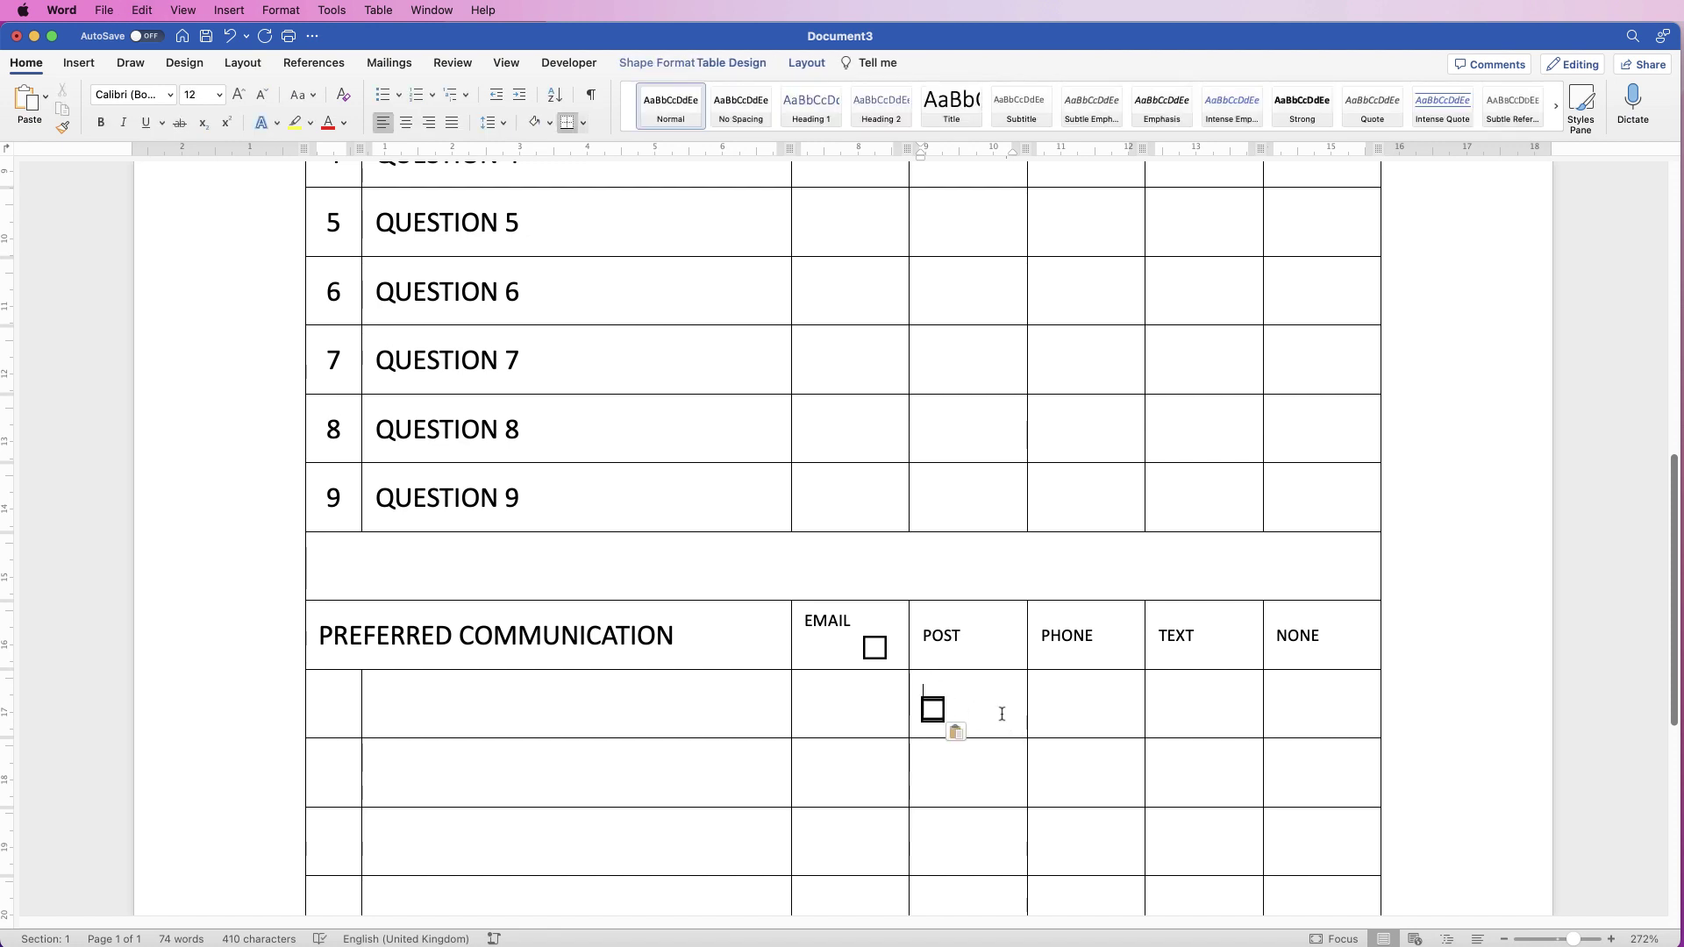
key("super+v")
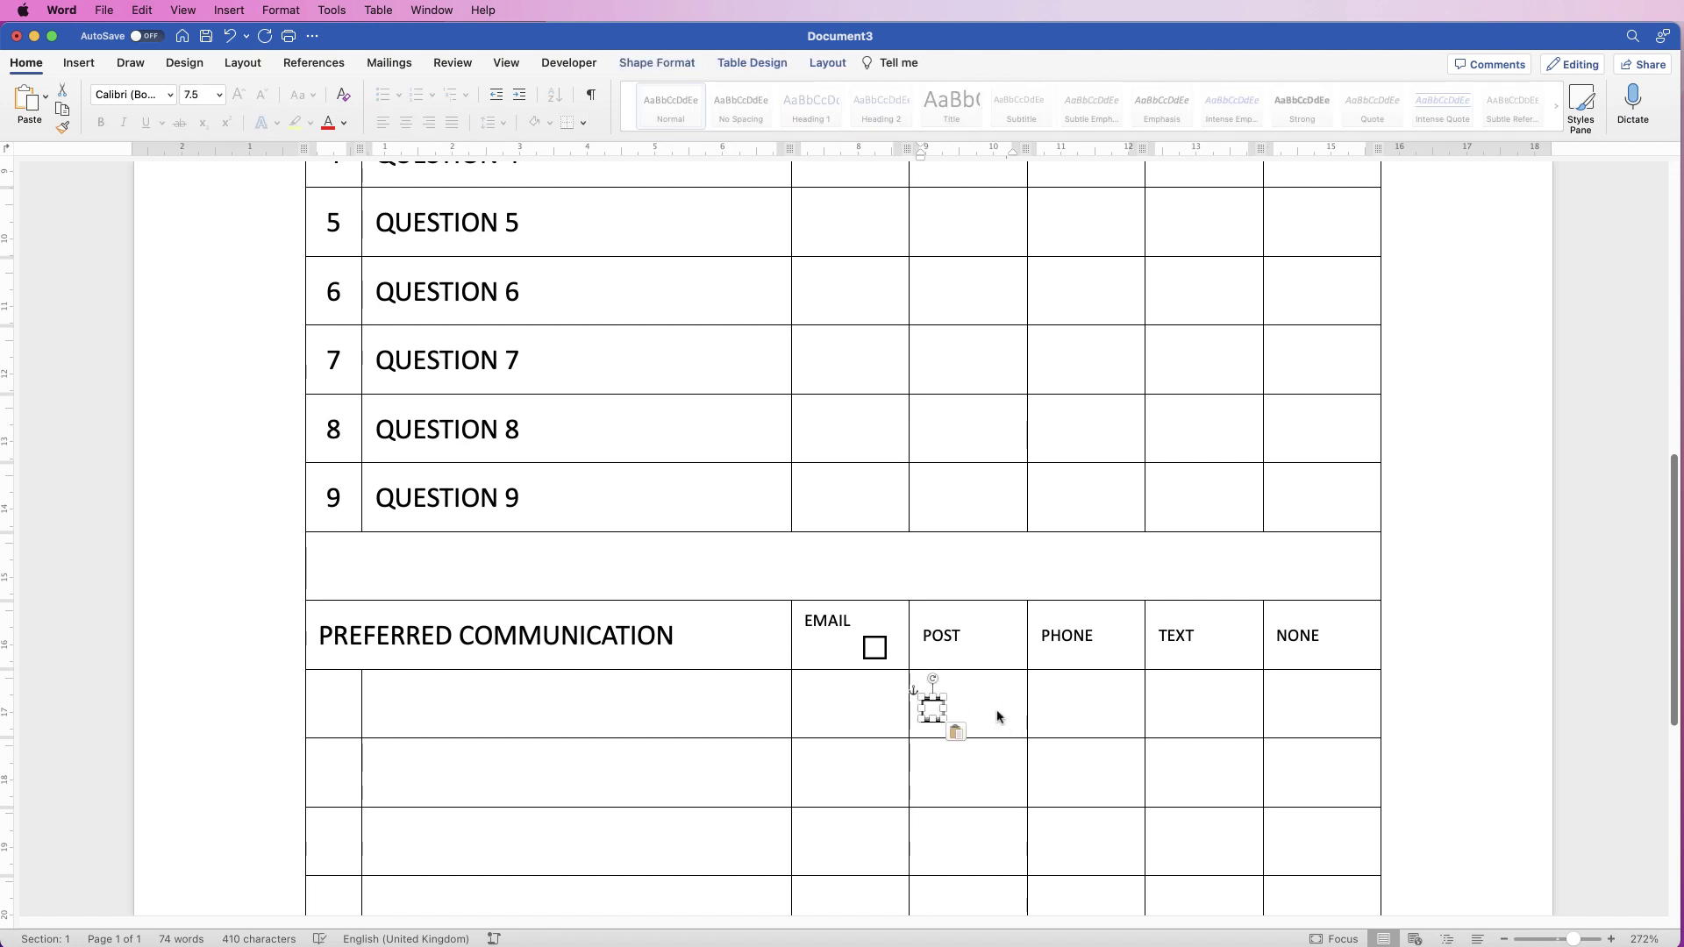
Move one of the pasted checkbox squares into the POST cell beside its label.
left_click(997, 719)
left_click(932, 705)
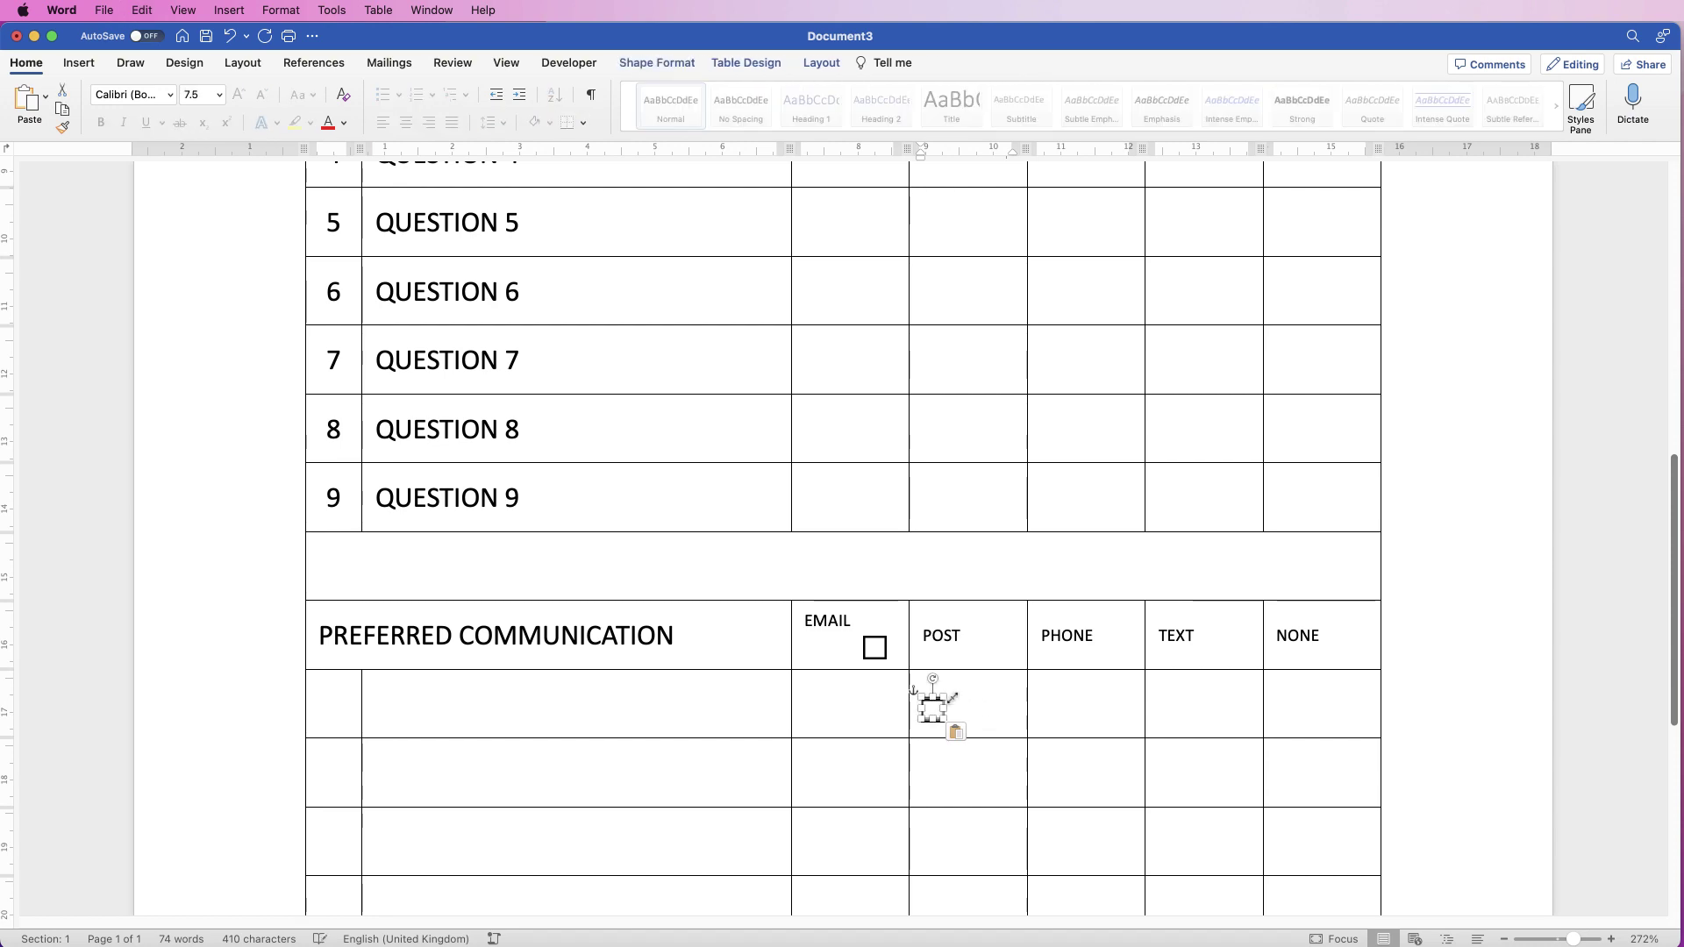
left_click_drag(1574, 940, 1592, 940)
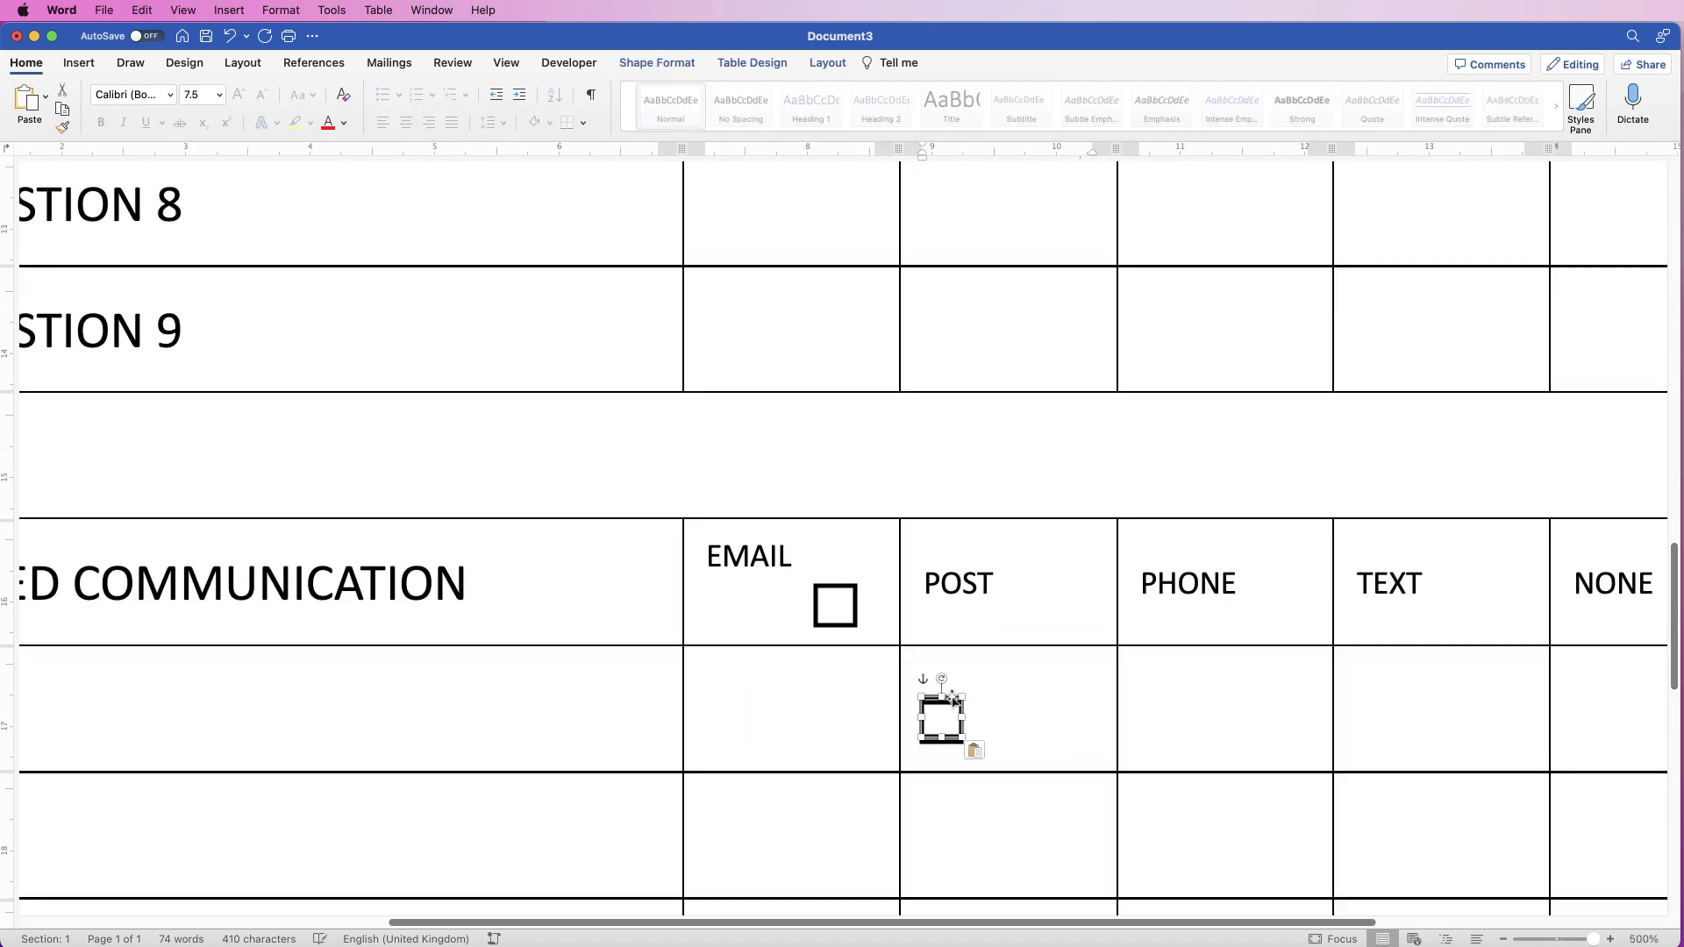
left_click_drag(953, 698, 1057, 584)
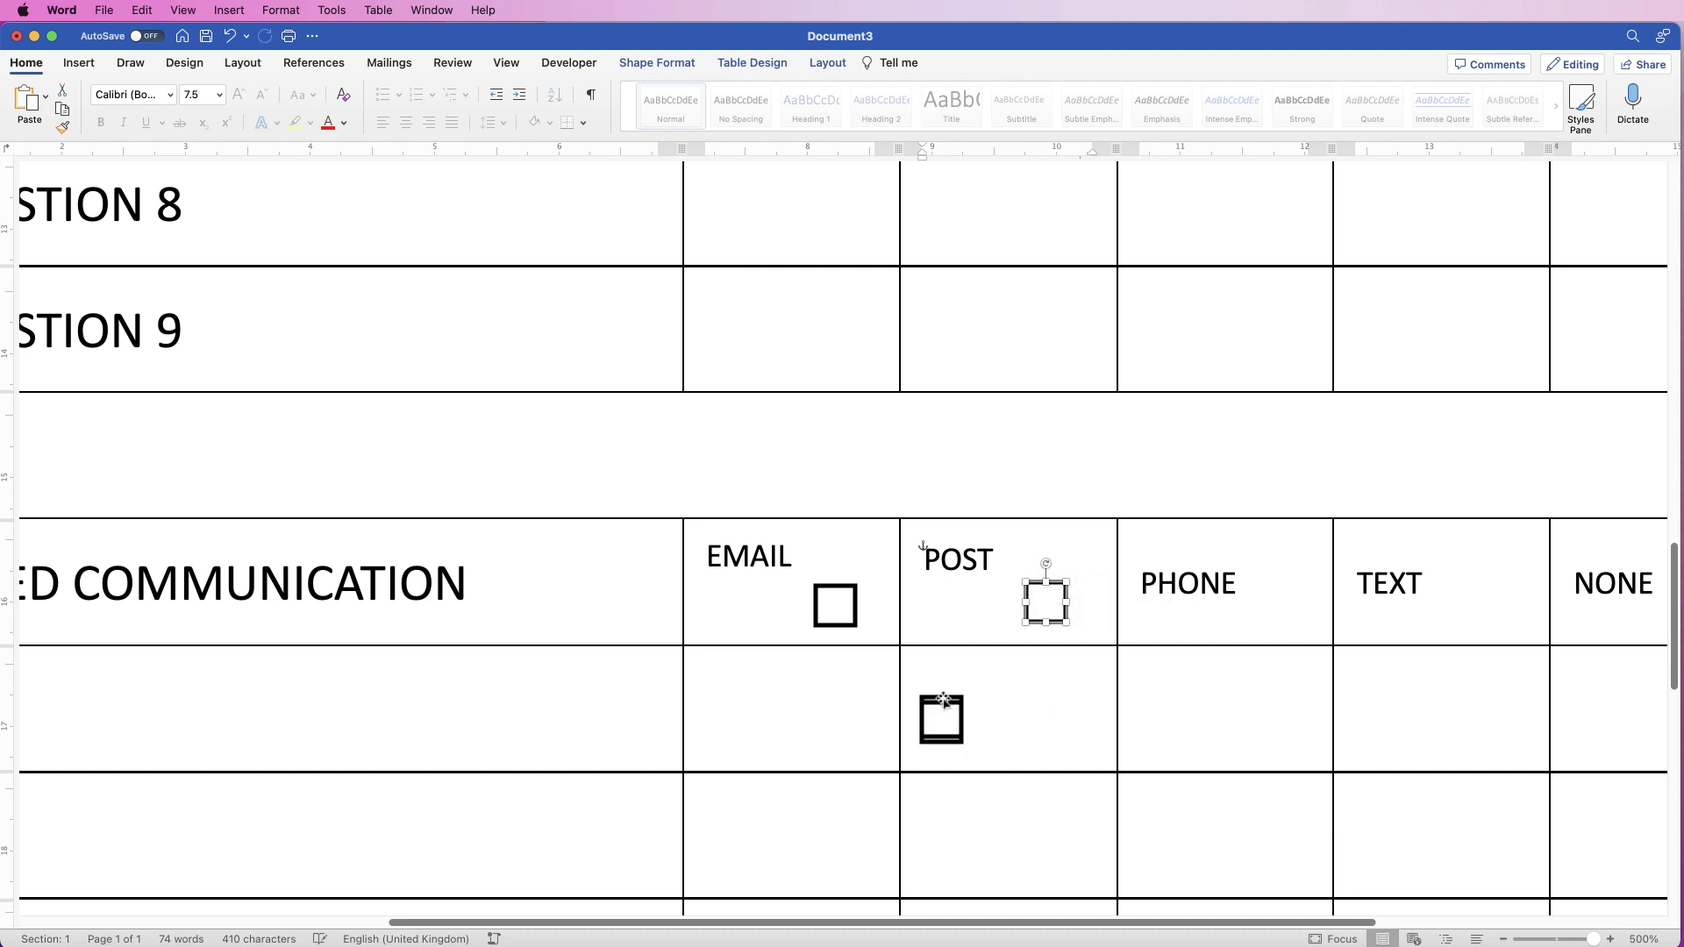
Move pasted checkbox squares into the PHONE cell, the TEXT cell and the cell below NONE.
left_click_drag(943, 699, 1283, 577)
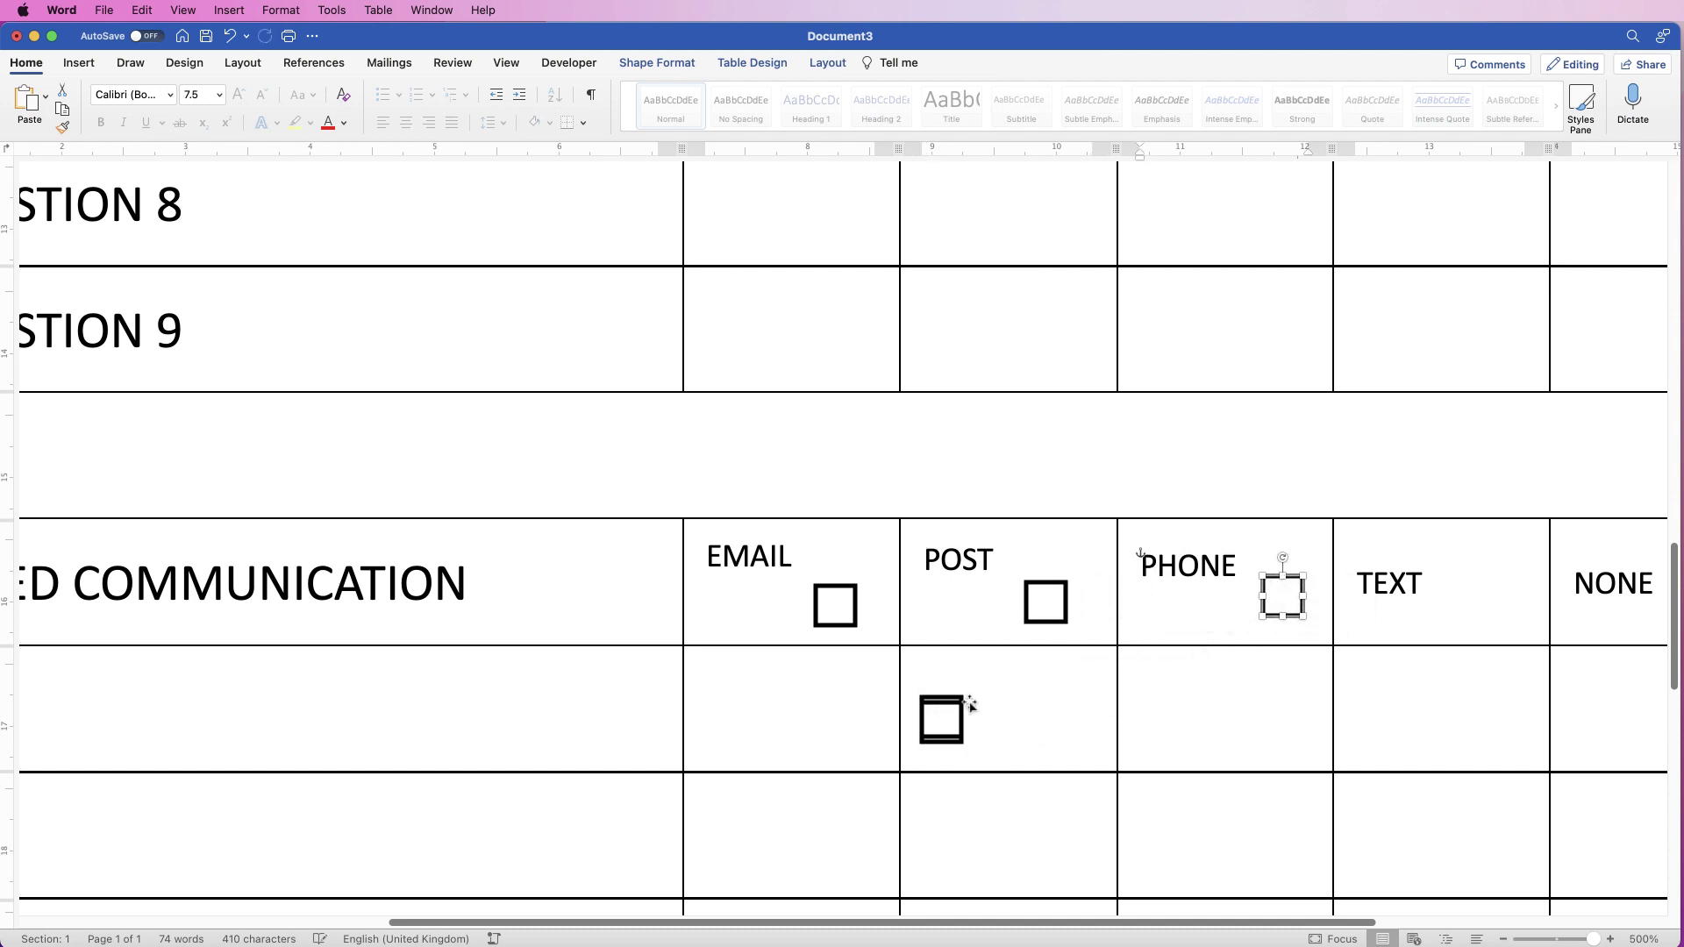
left_click_drag(945, 702, 1493, 568)
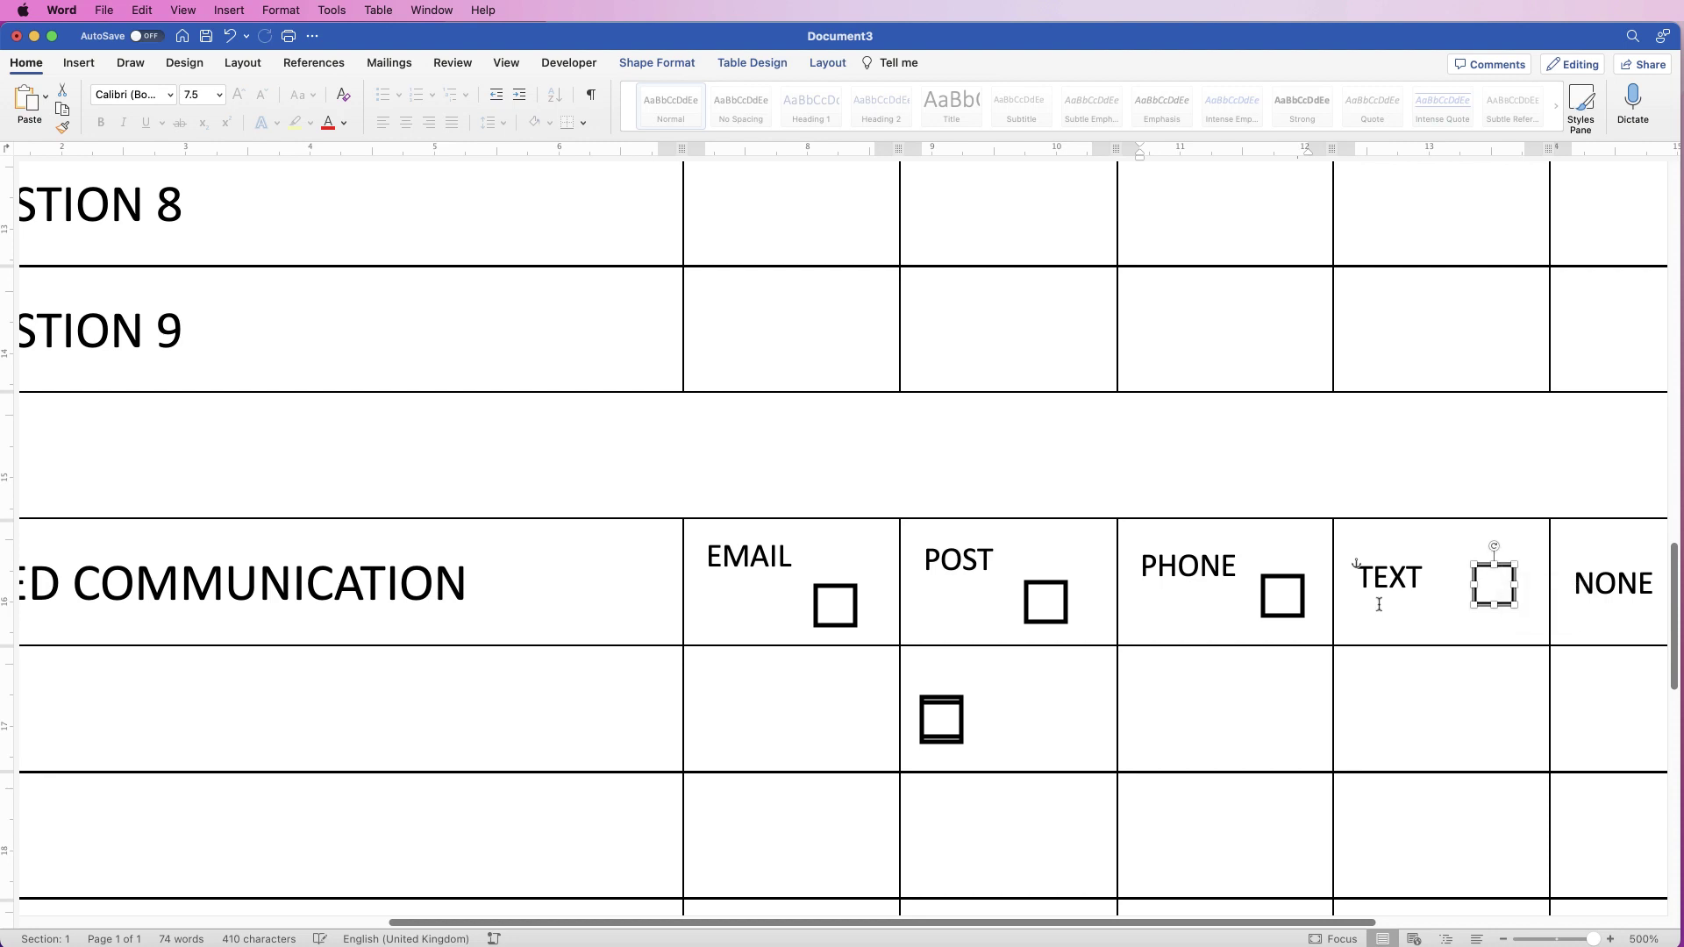
left_click_drag(950, 705, 1605, 712)
Delete the spare checkbox square left in the cell below POST.
left_click(946, 710)
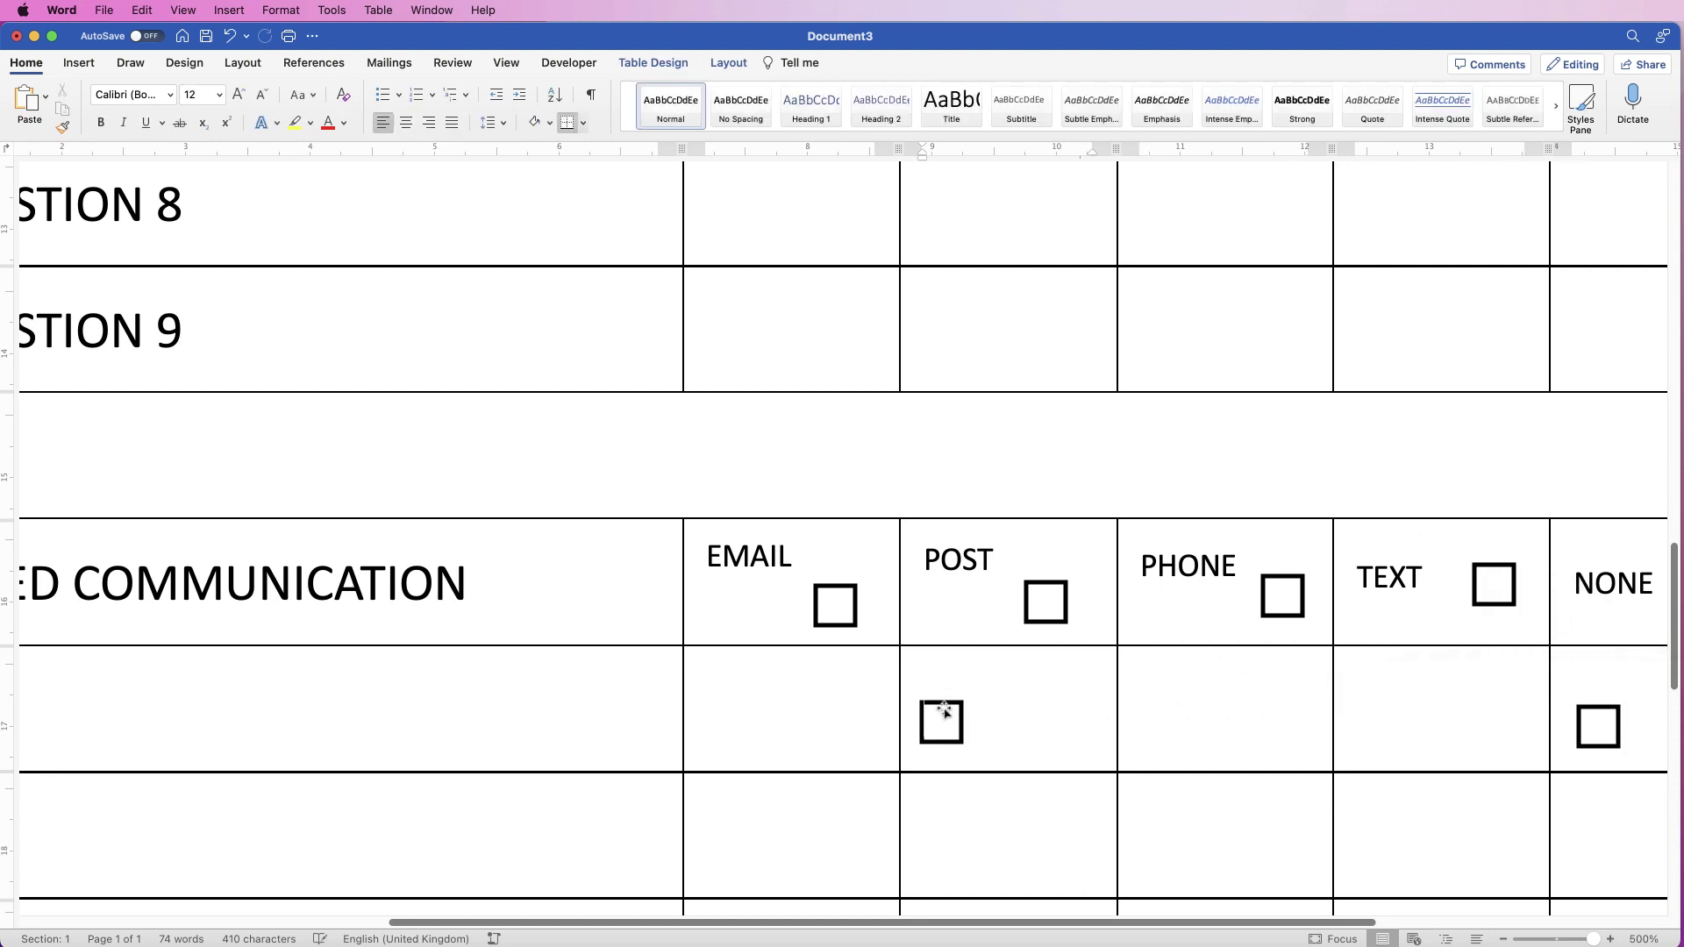
left_click(961, 739)
key("Delete")
Line up the checkbox squares beside the EMAIL, POST, PHONE and TEXT labels, and move the last square beside NONE.
scroll(590, 584, "right", 3)
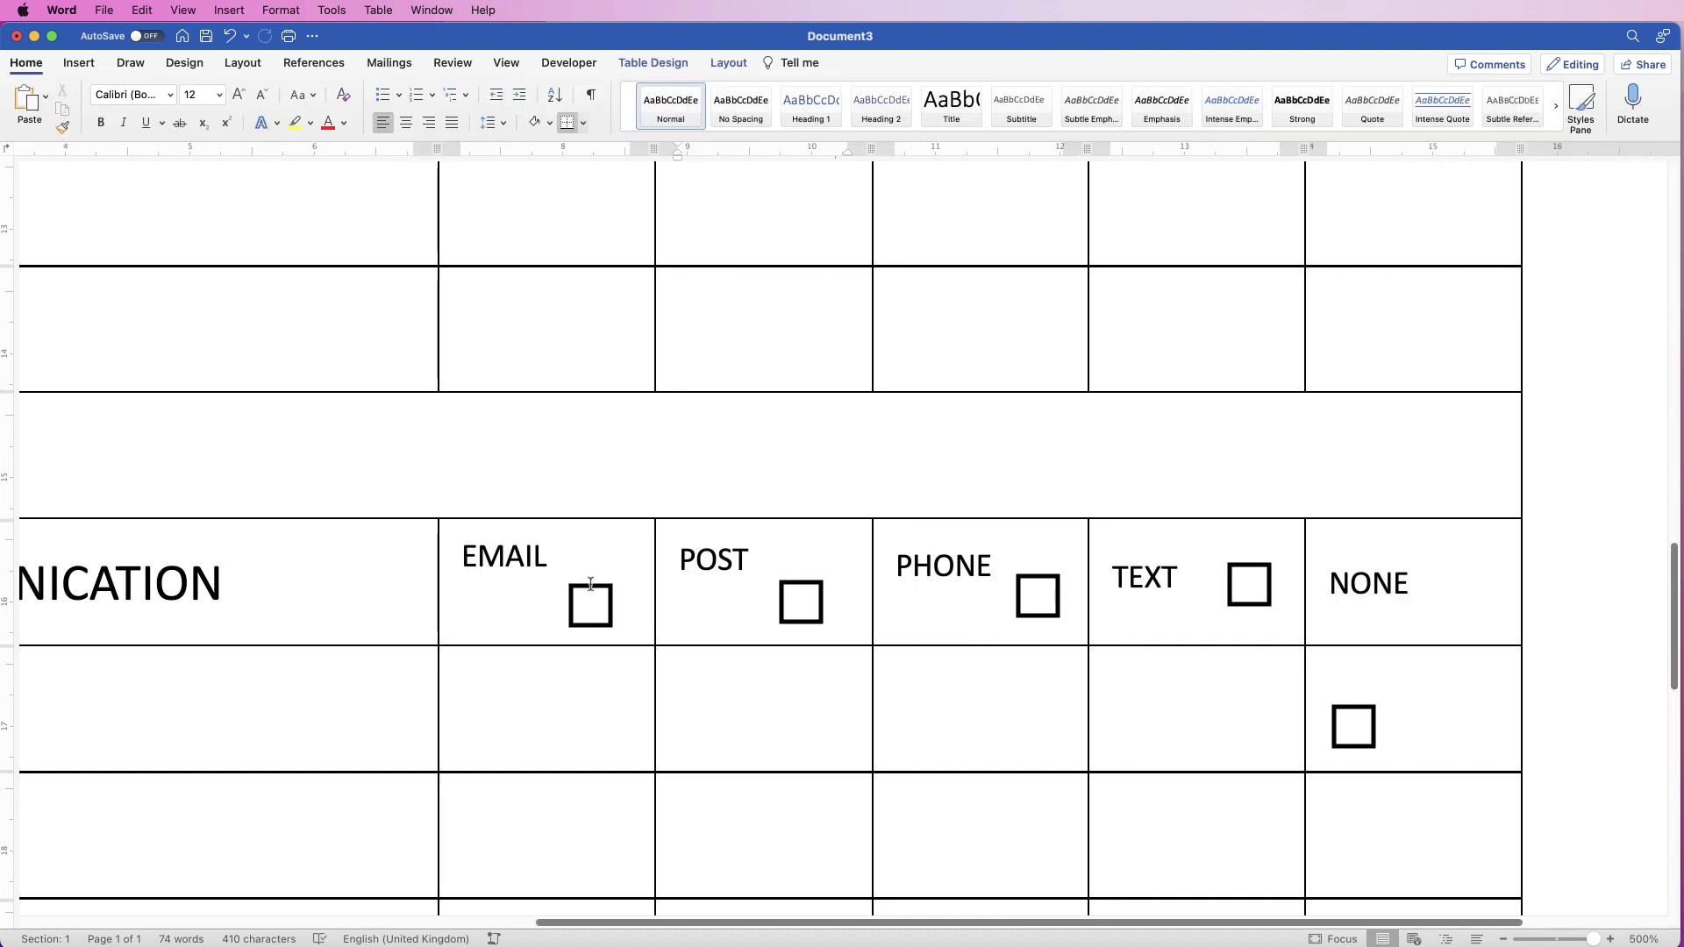
left_click_drag(590, 589, 598, 550)
left_click(809, 580)
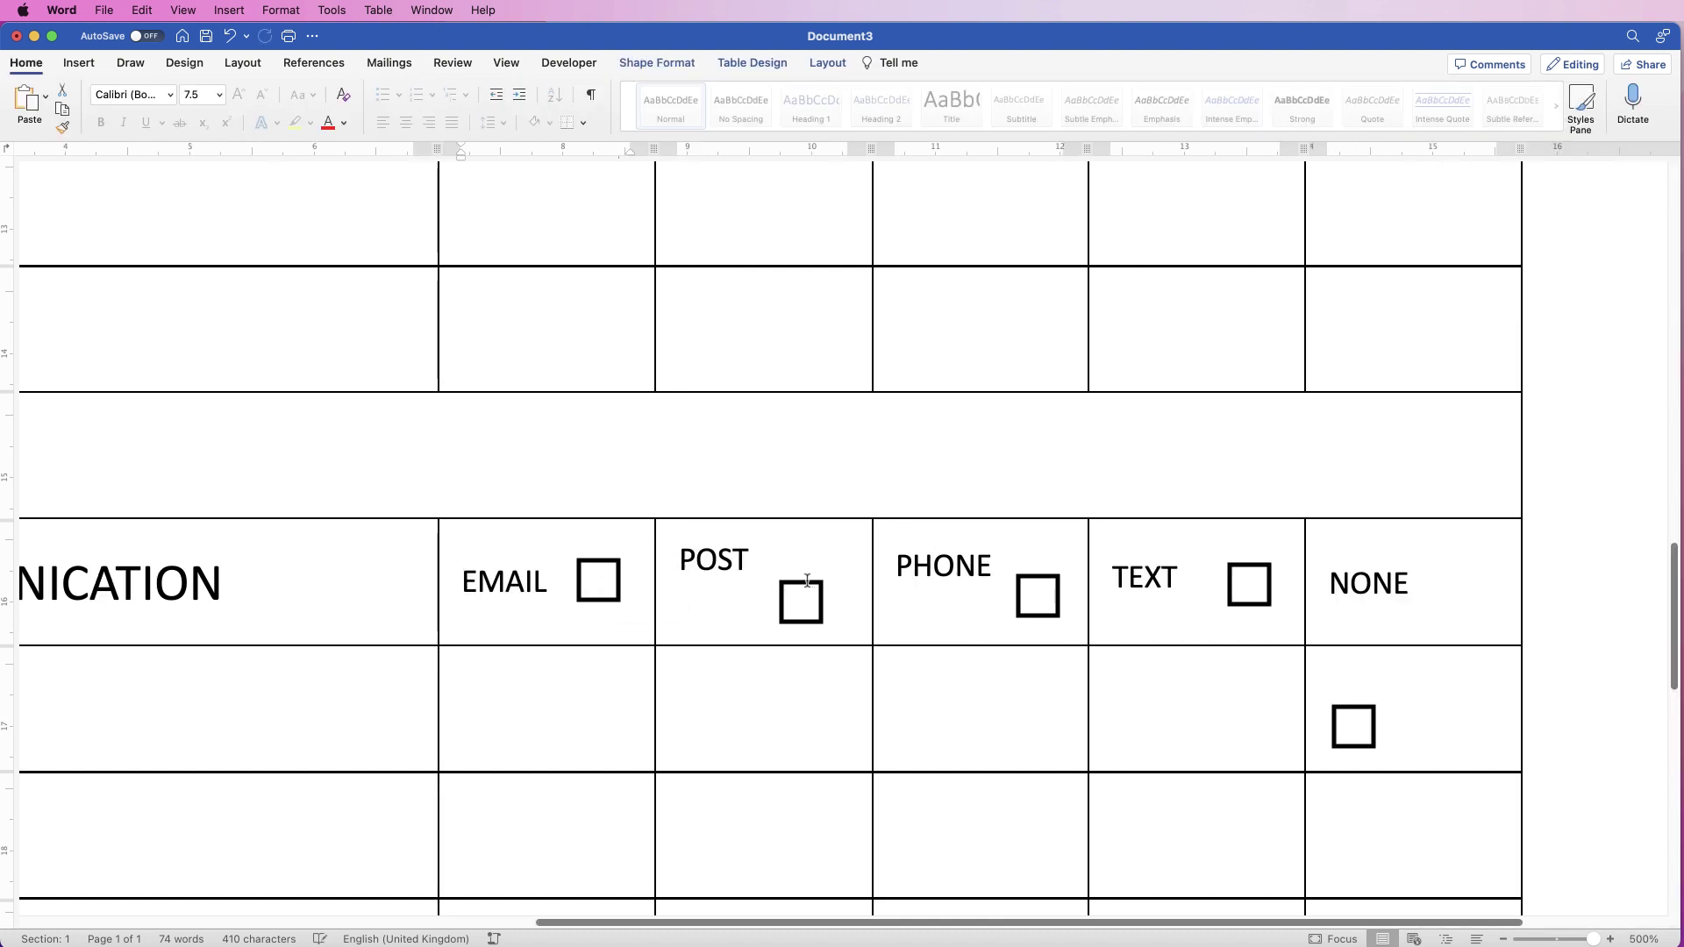
mouse_move(807, 581)
left_mouse_down()
mouse_move(776, 573)
mouse_move(780, 537)
mouse_move(828, 580)
left_mouse_up()
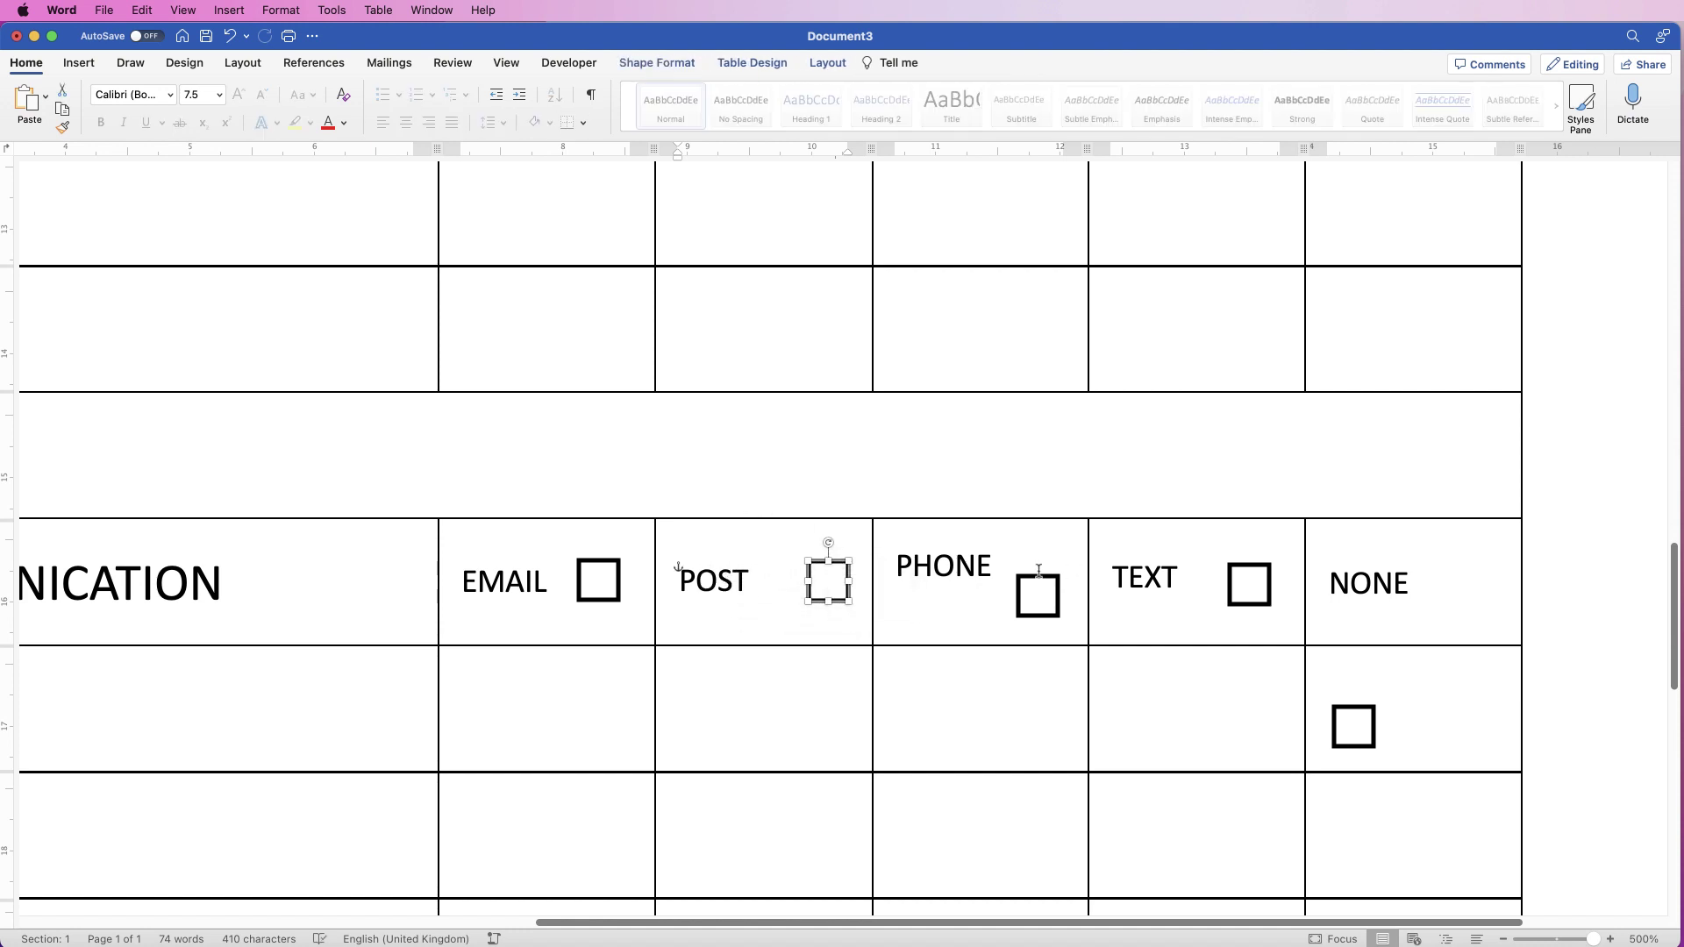
mouse_move(1041, 579)
left_mouse_down()
mouse_move(963, 585)
mouse_move(1041, 585)
mouse_move(1042, 547)
mouse_move(1051, 578)
mouse_move(1047, 565)
left_mouse_up()
mouse_move(1249, 580)
left_mouse_down()
mouse_move(1169, 590)
mouse_move(1252, 577)
left_mouse_up()
left_click_drag(1368, 712, 1494, 561)
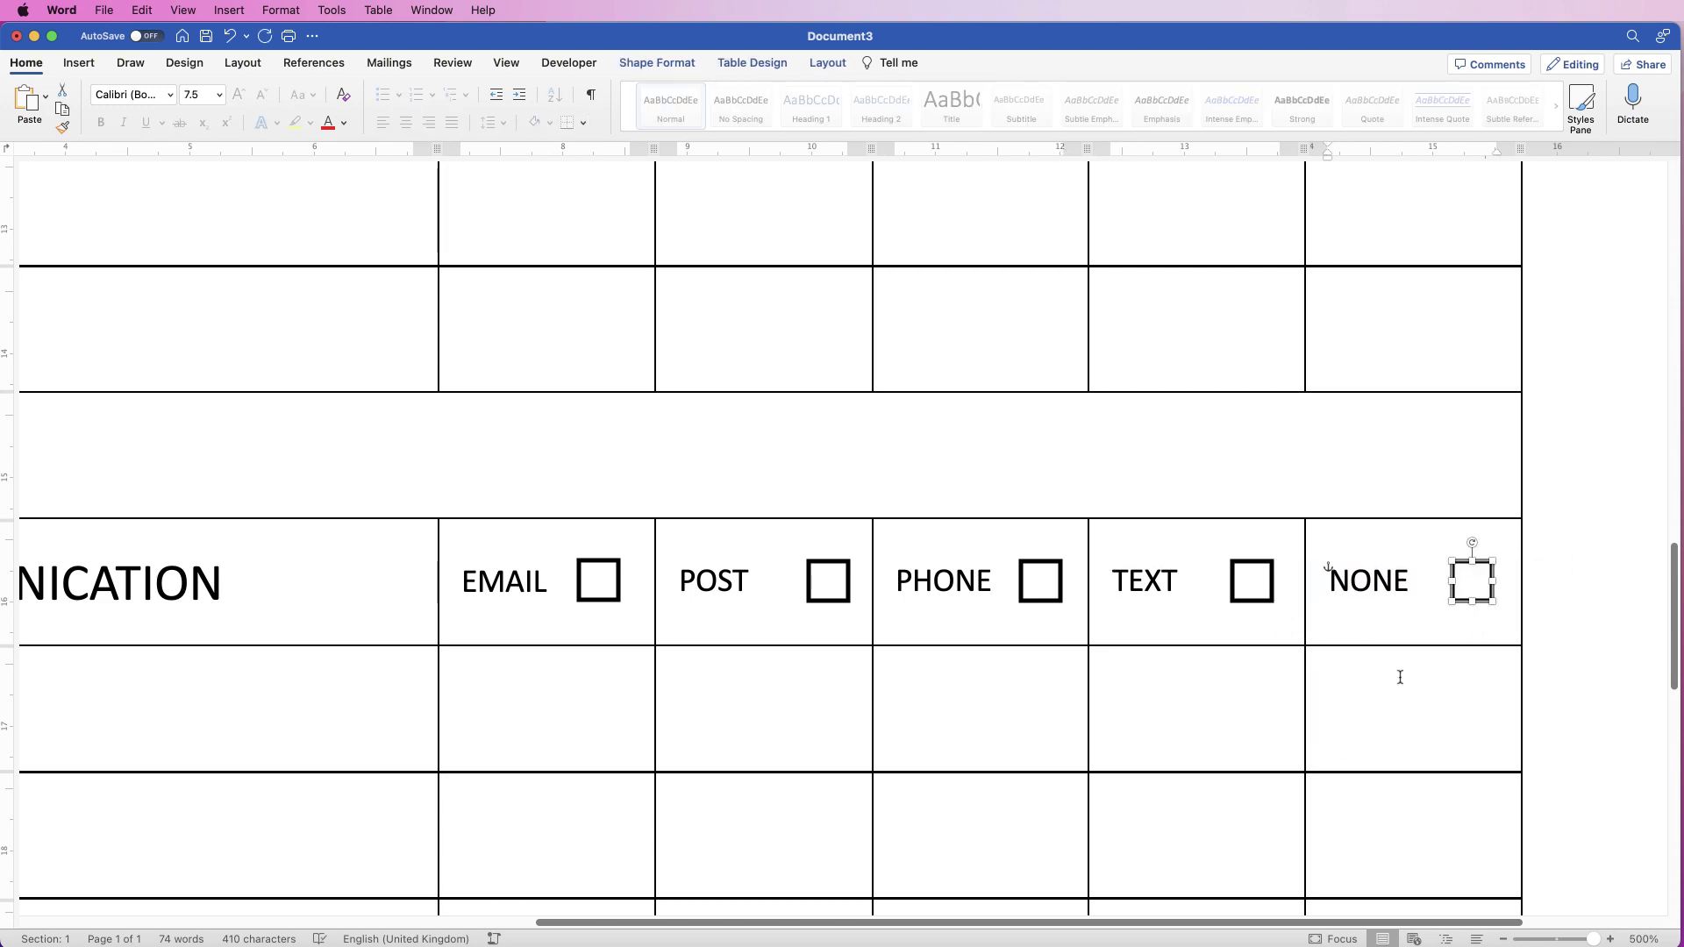
Merge the full row below PREFERRED COMMUNICATION into one cell, and merge the first two cells of the following row.
left_click_drag(1594, 939, 1556, 939)
left_click_drag(1009, 648, 830, 643)
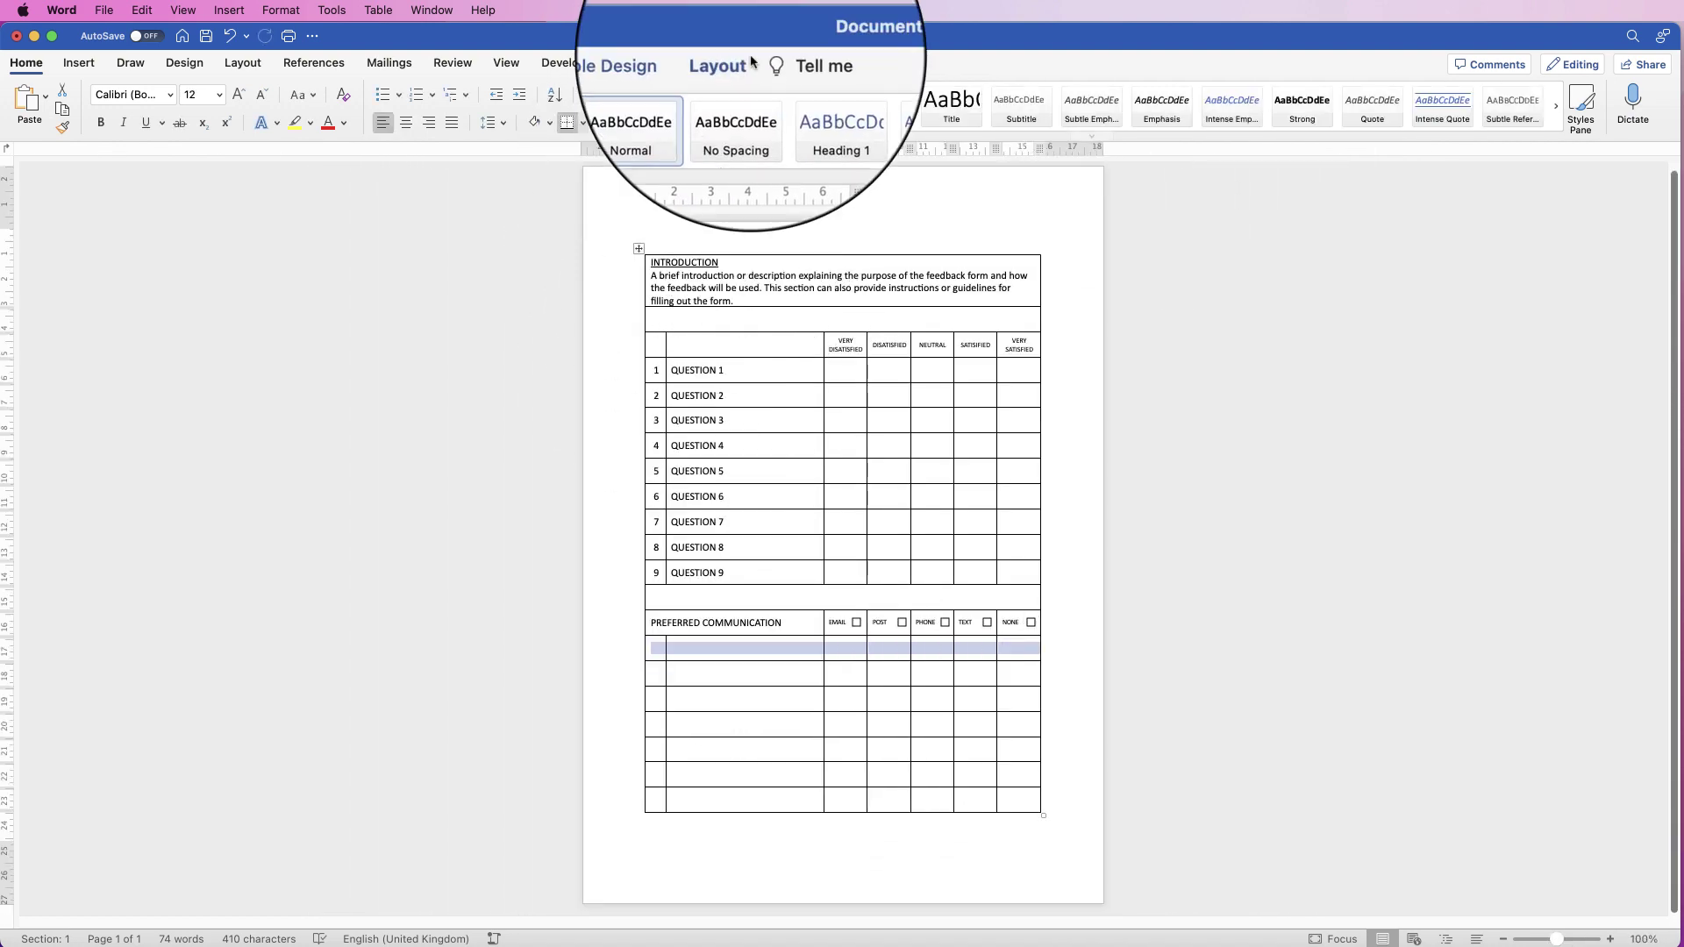
left_click(827, 62)
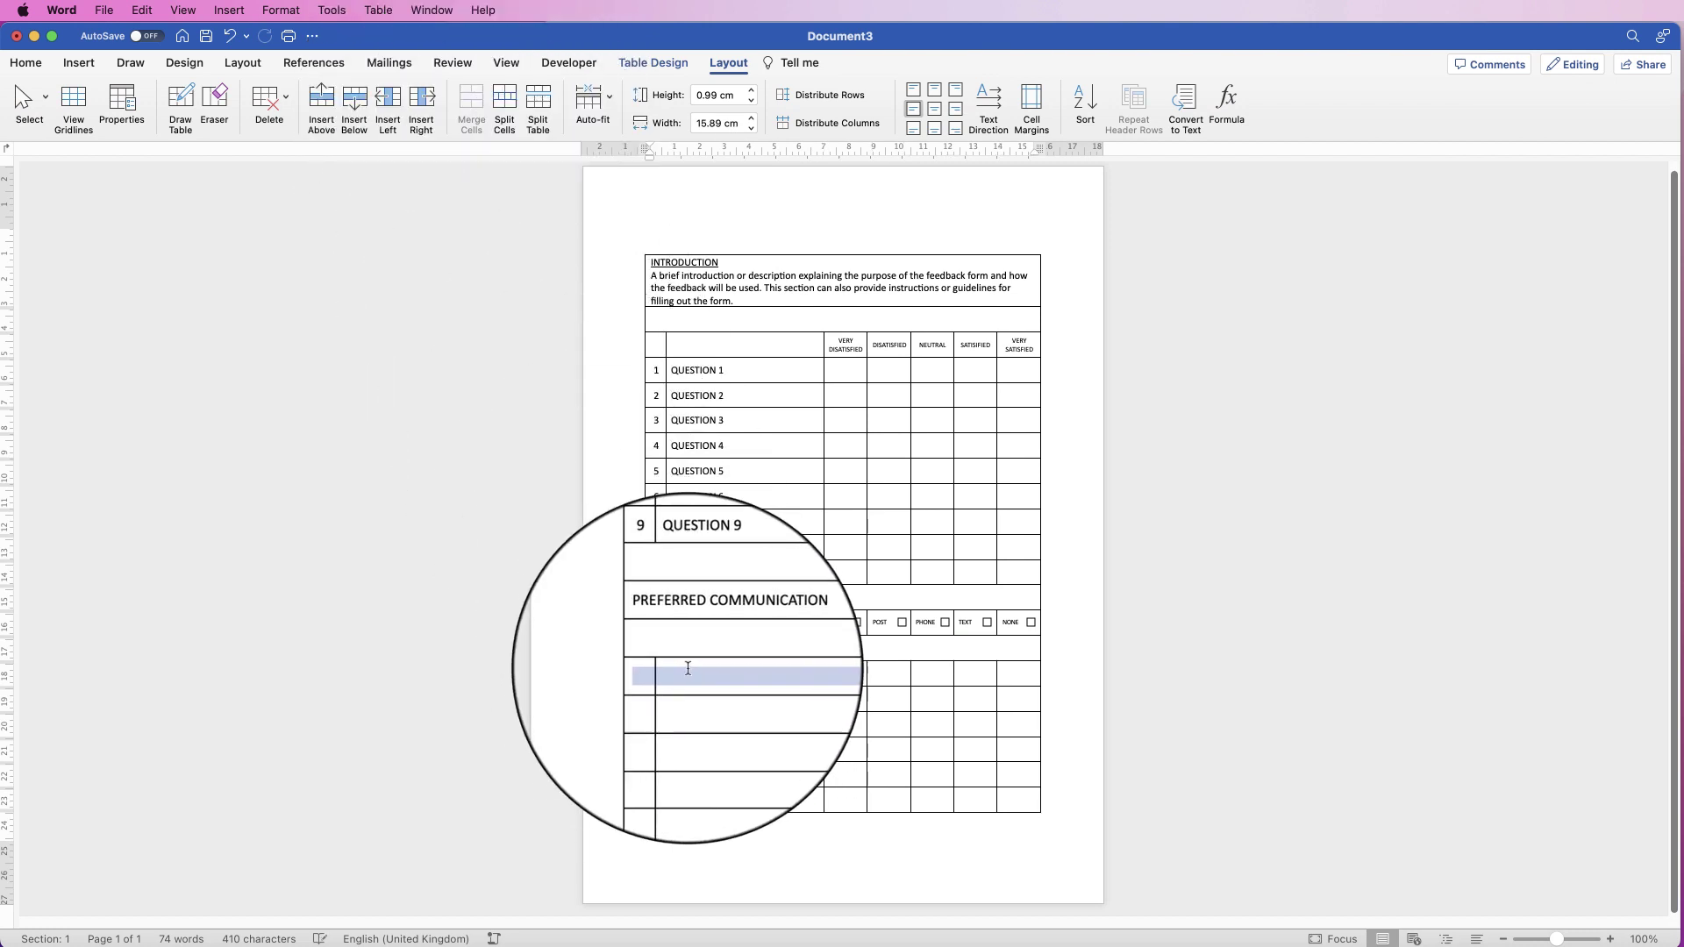
left_click_drag(662, 672, 707, 681)
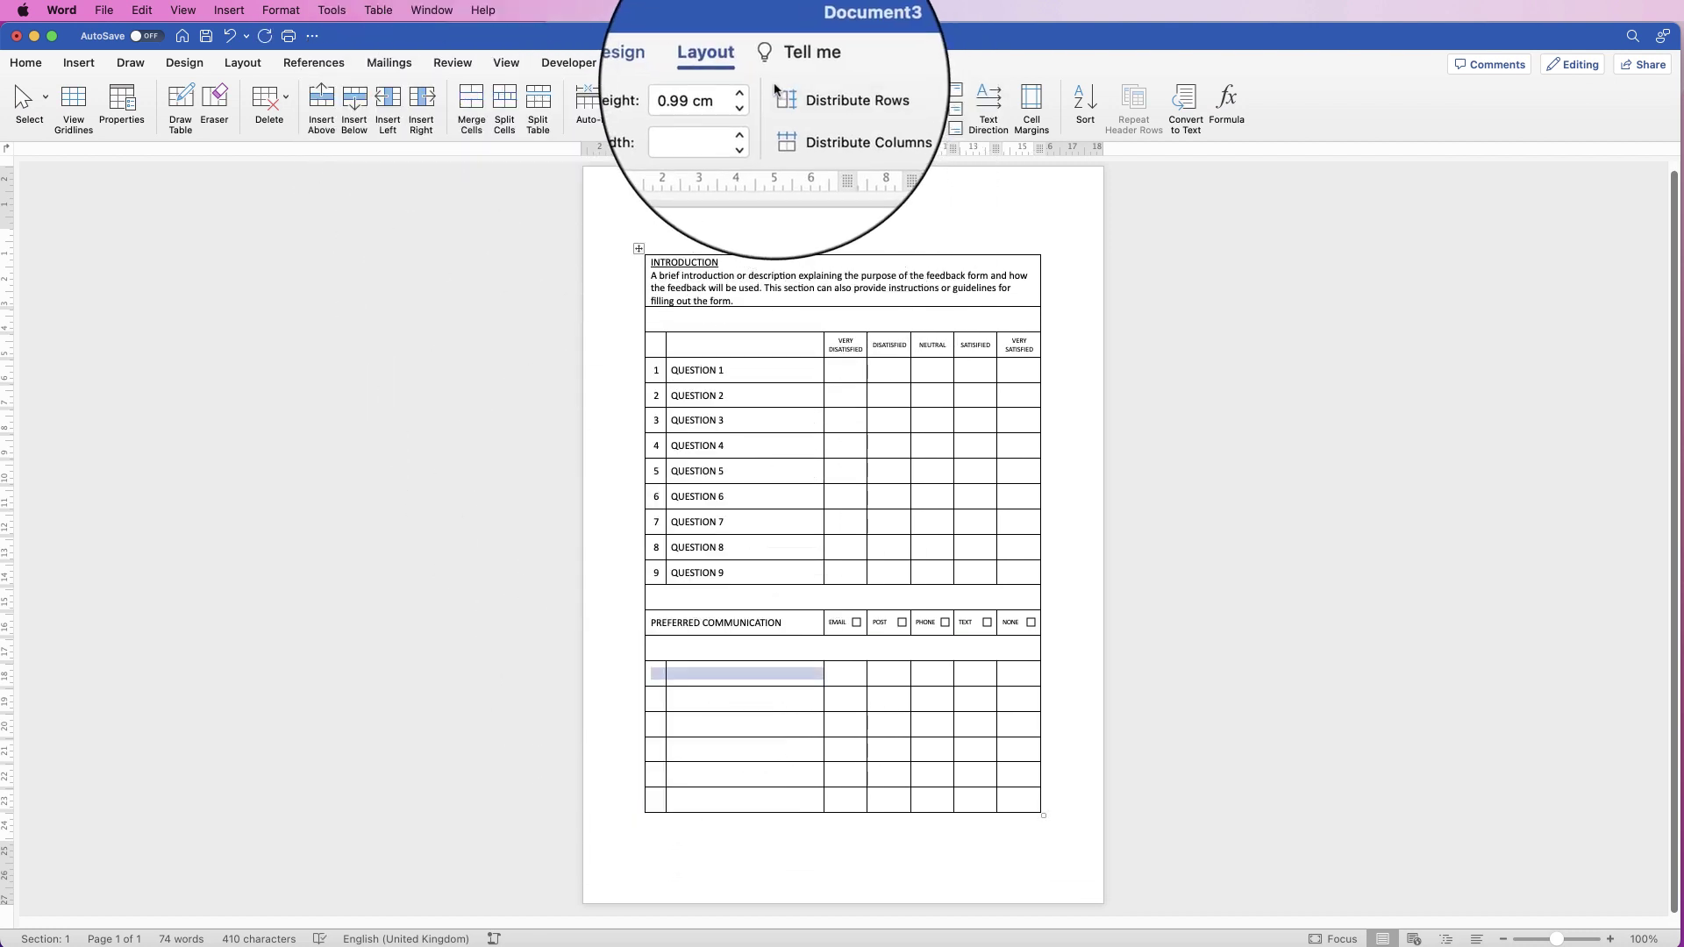
left_click(465, 103)
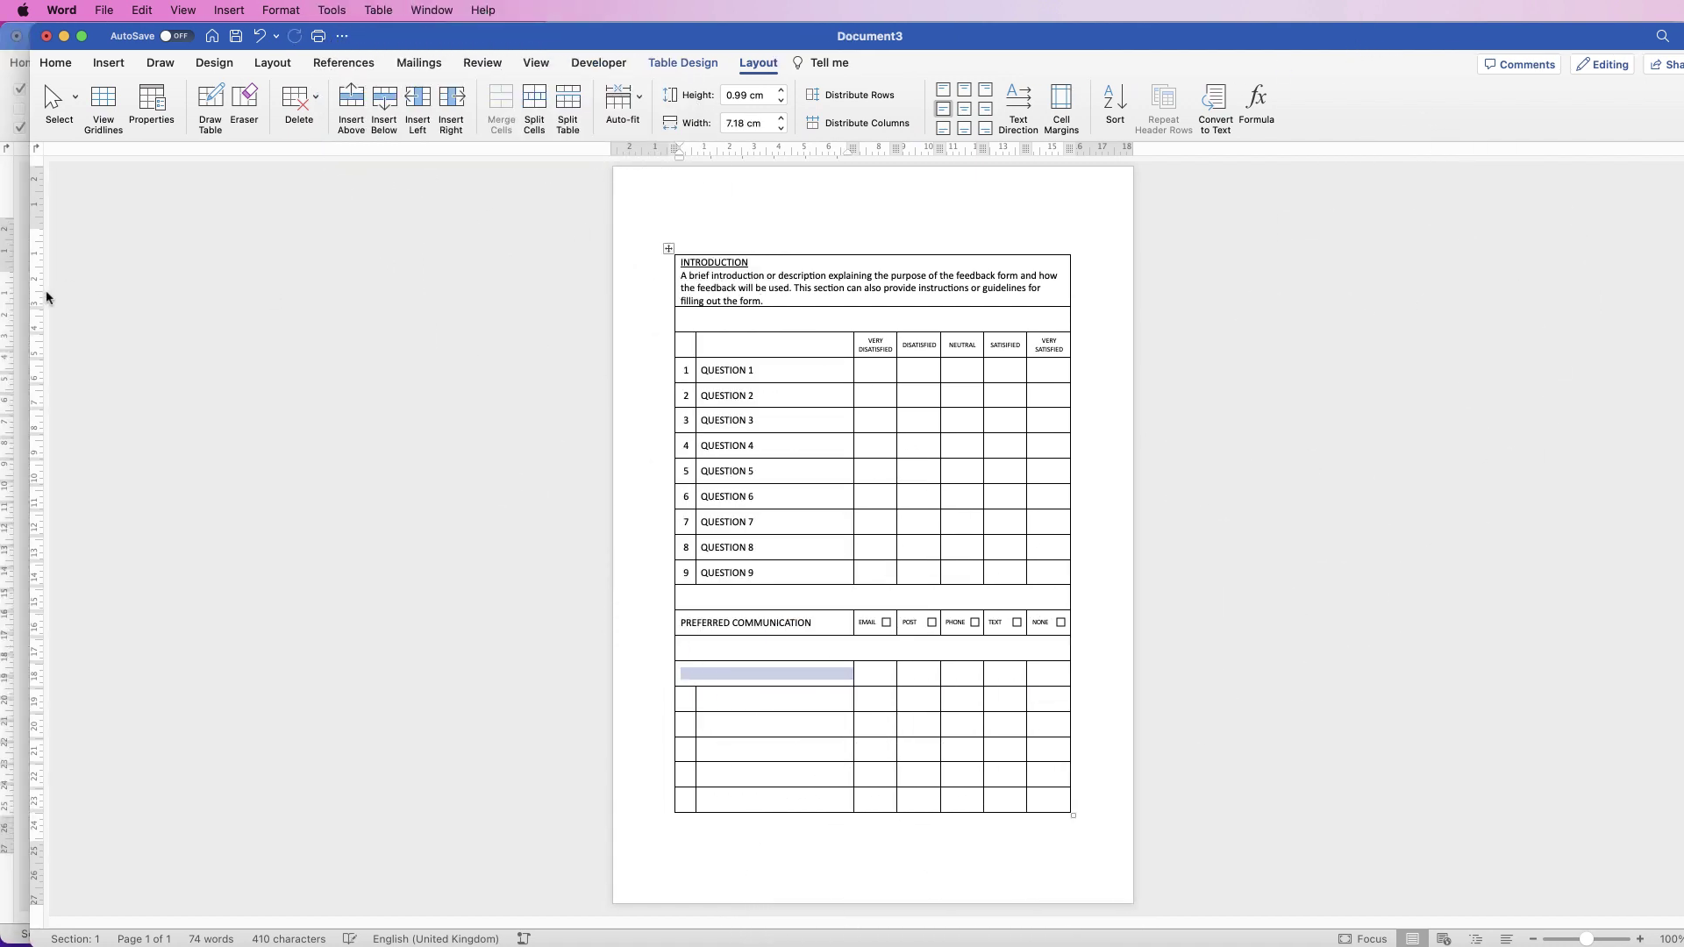
Copy the sample's label "OVERALL RATING (1 = POOR, 5 = EXCELLENT)" into the merged cell and enter 1 to 5 in the cells beside it.
left_click(20, 298)
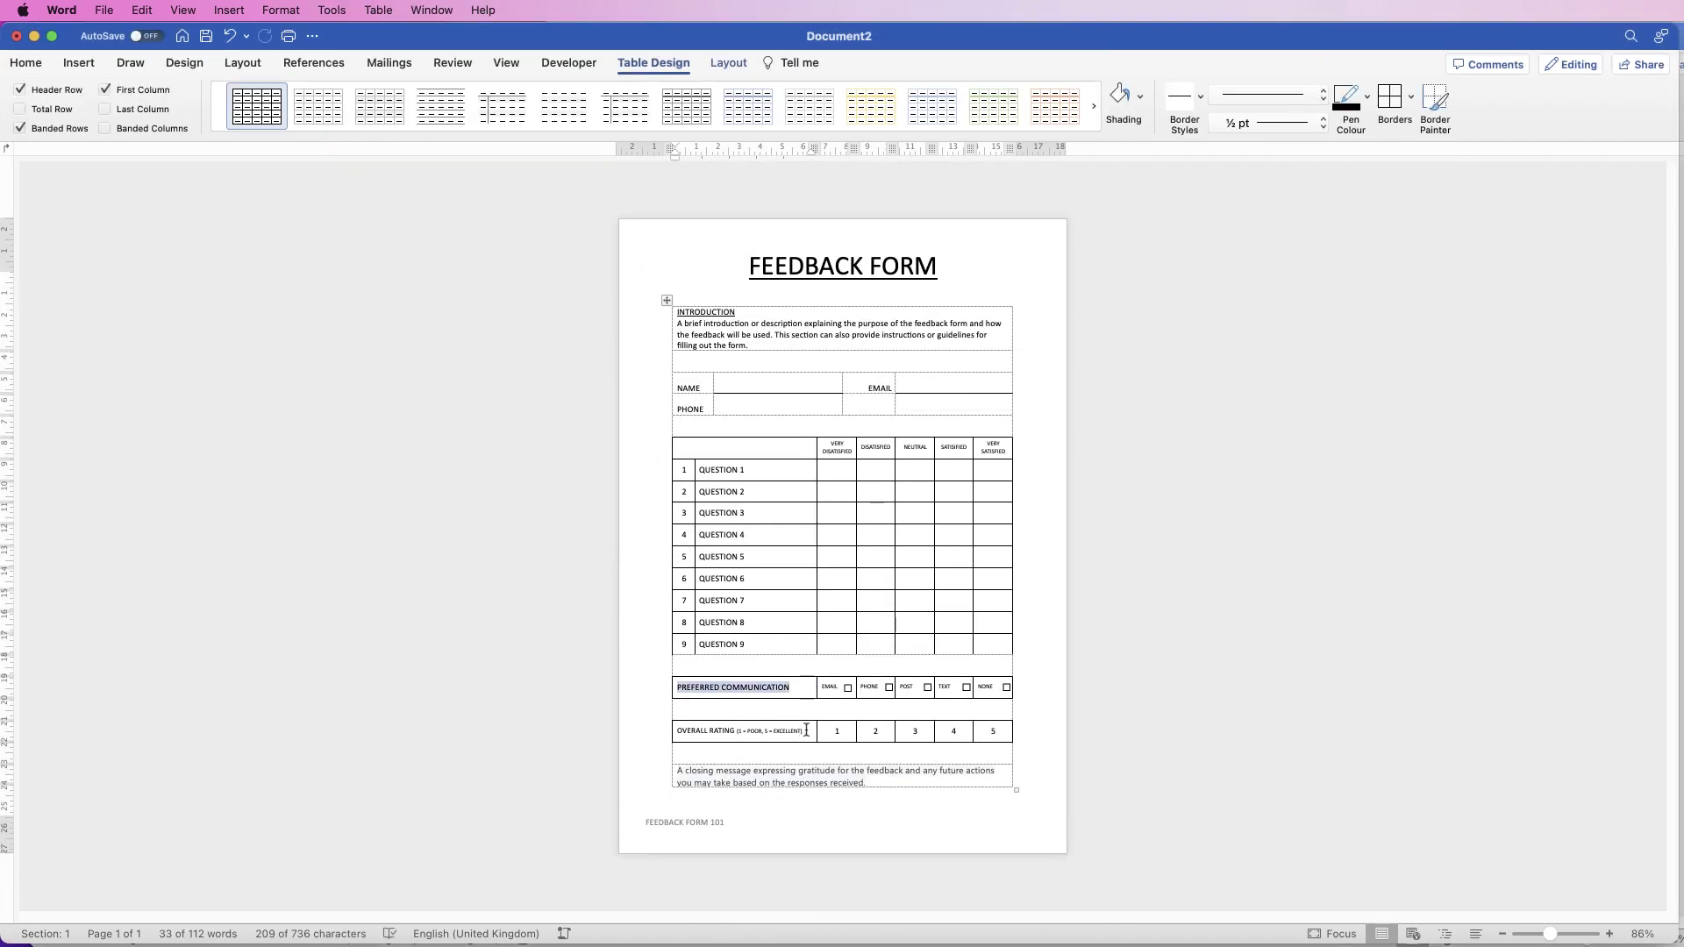
left_click_drag(806, 731, 681, 741)
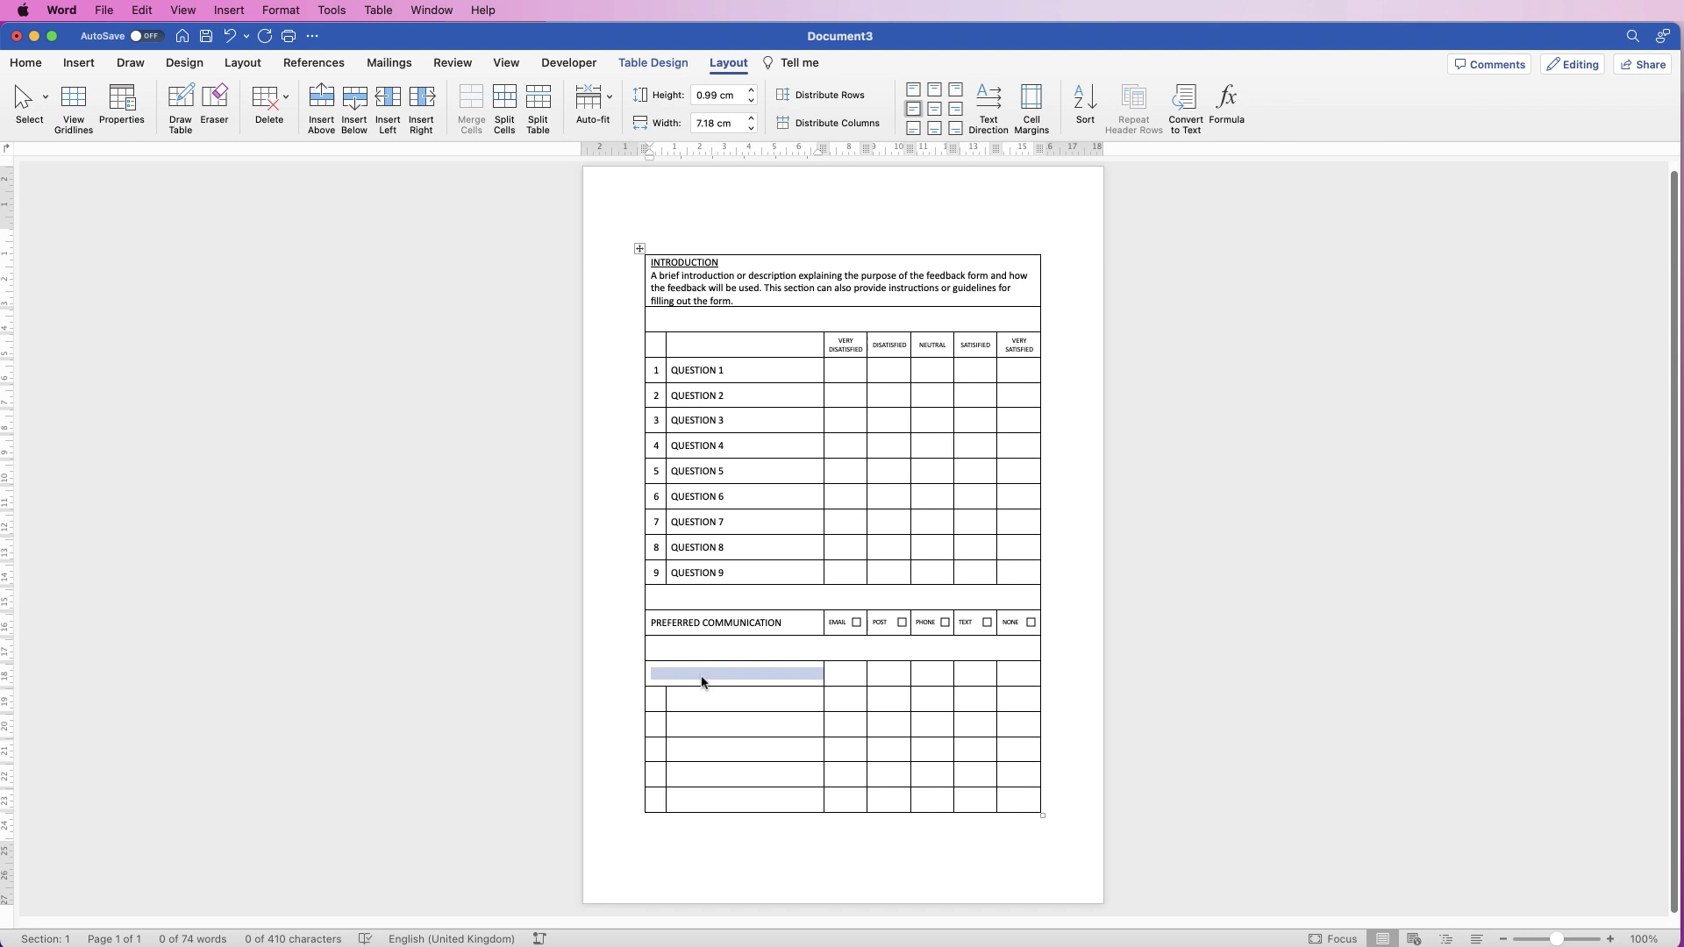
type("OVERALL RATING (1 = POOR, 5 = EXCELLENT)")
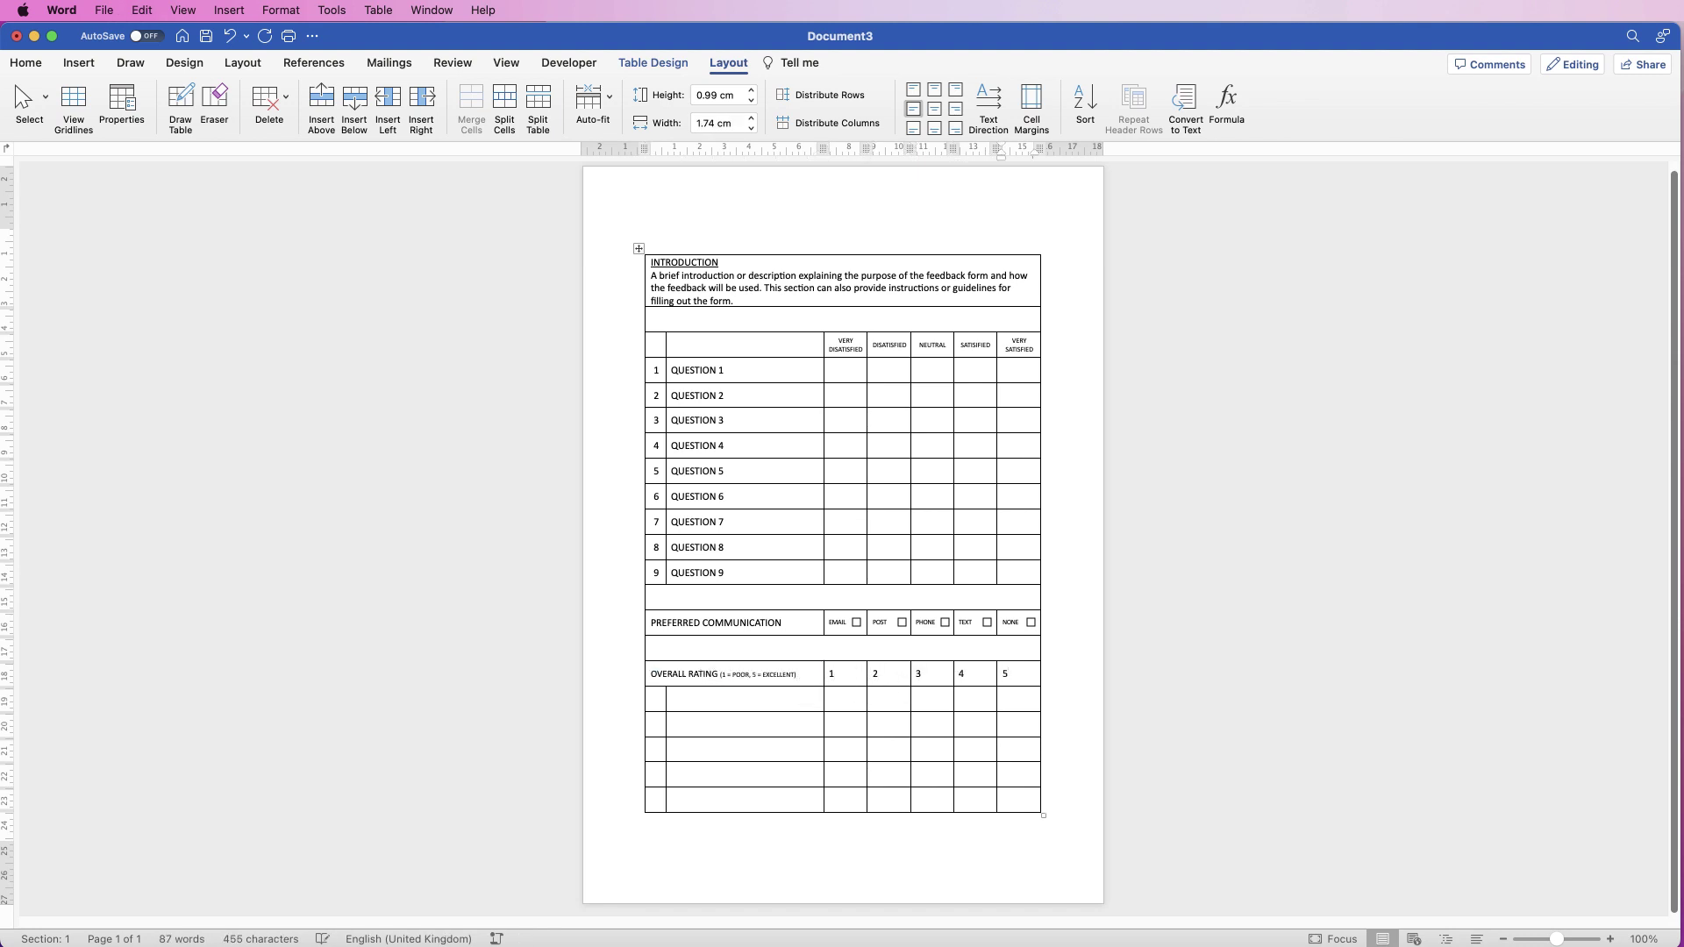
Centre the numbers 1 to 5 in the OVERALL RATING row and merge the row below it into one cell.
left_click_drag(1022, 673, 861, 676)
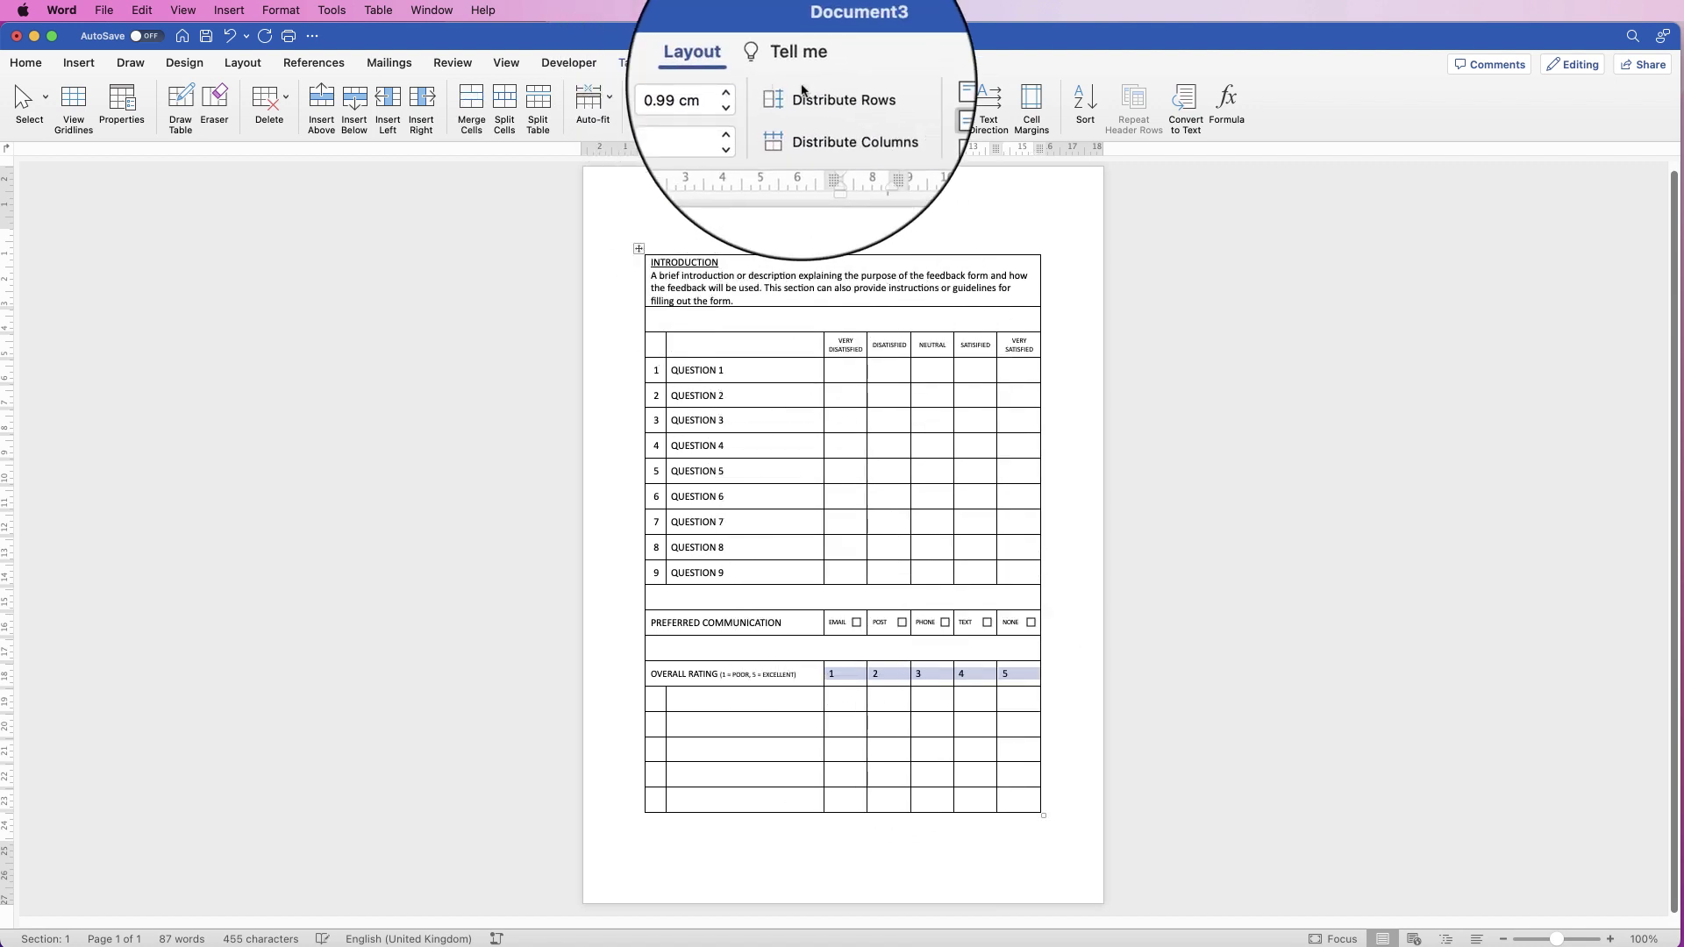
left_click(936, 112)
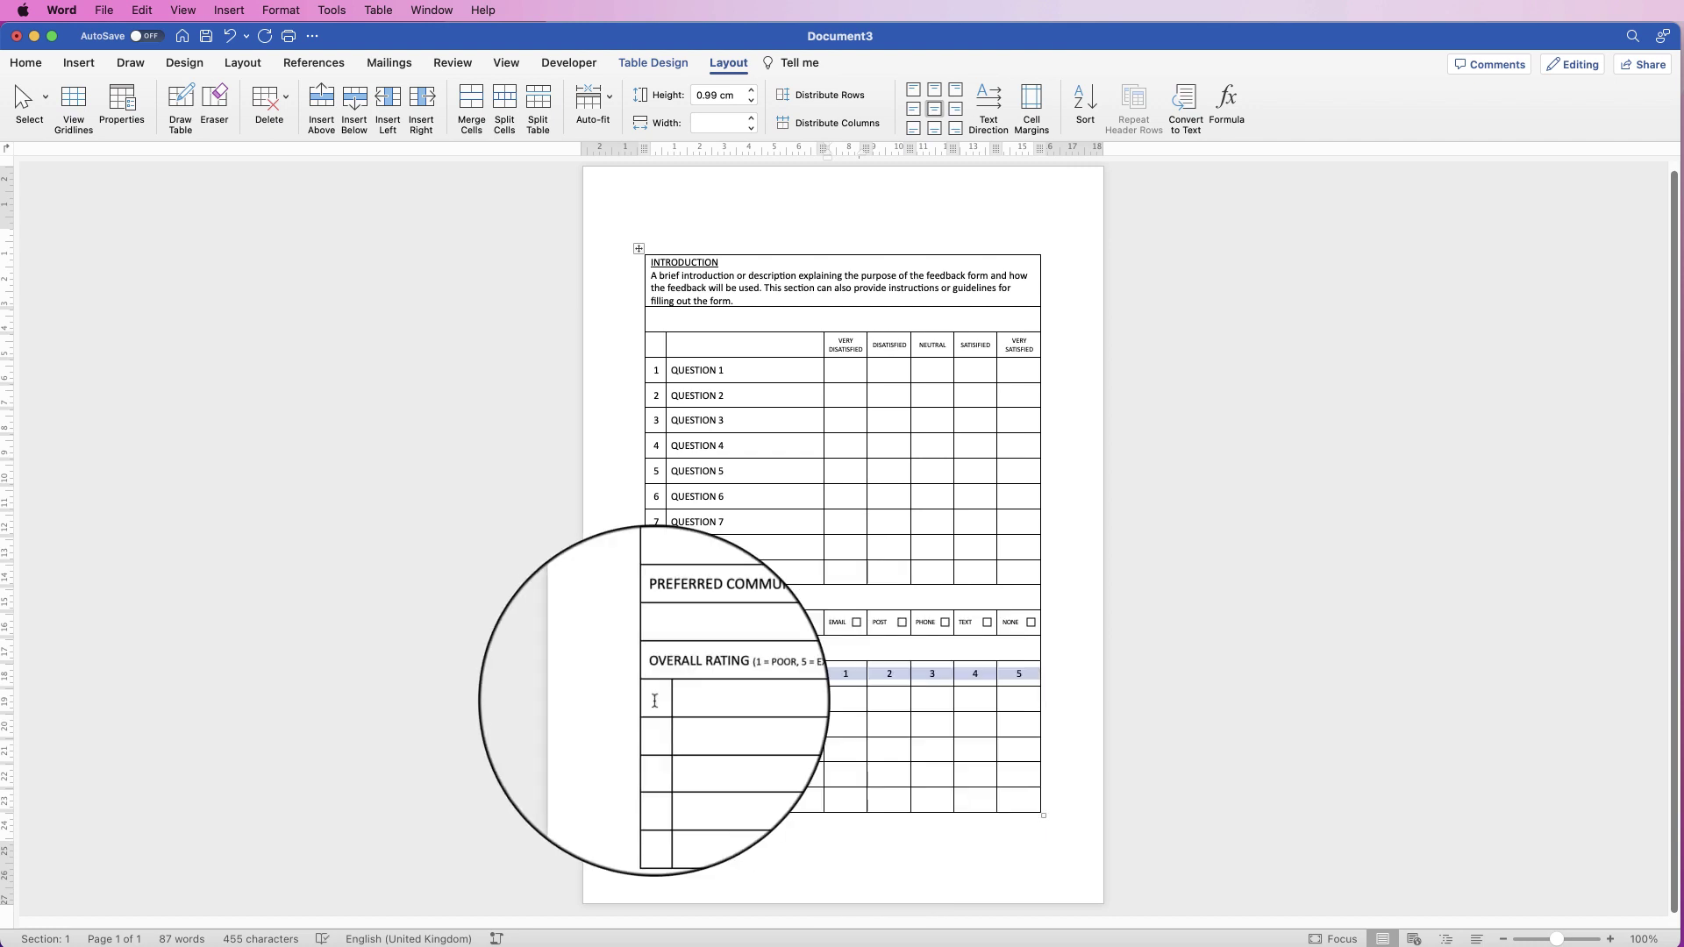
left_click_drag(653, 702, 1017, 685)
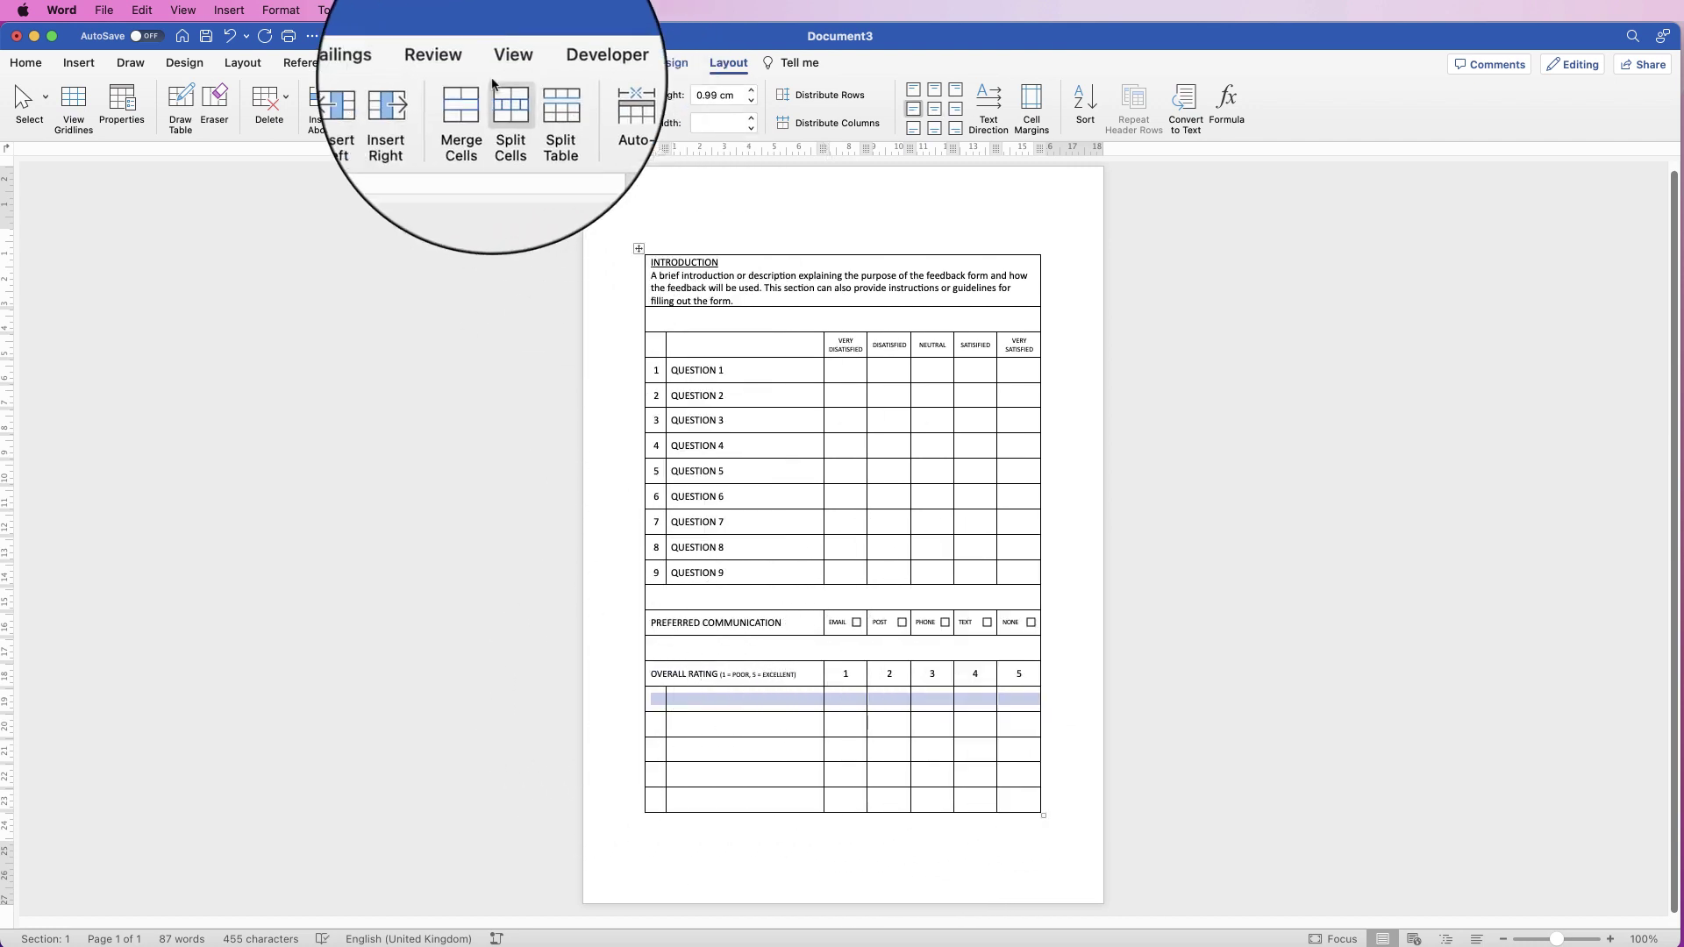
left_click(471, 105)
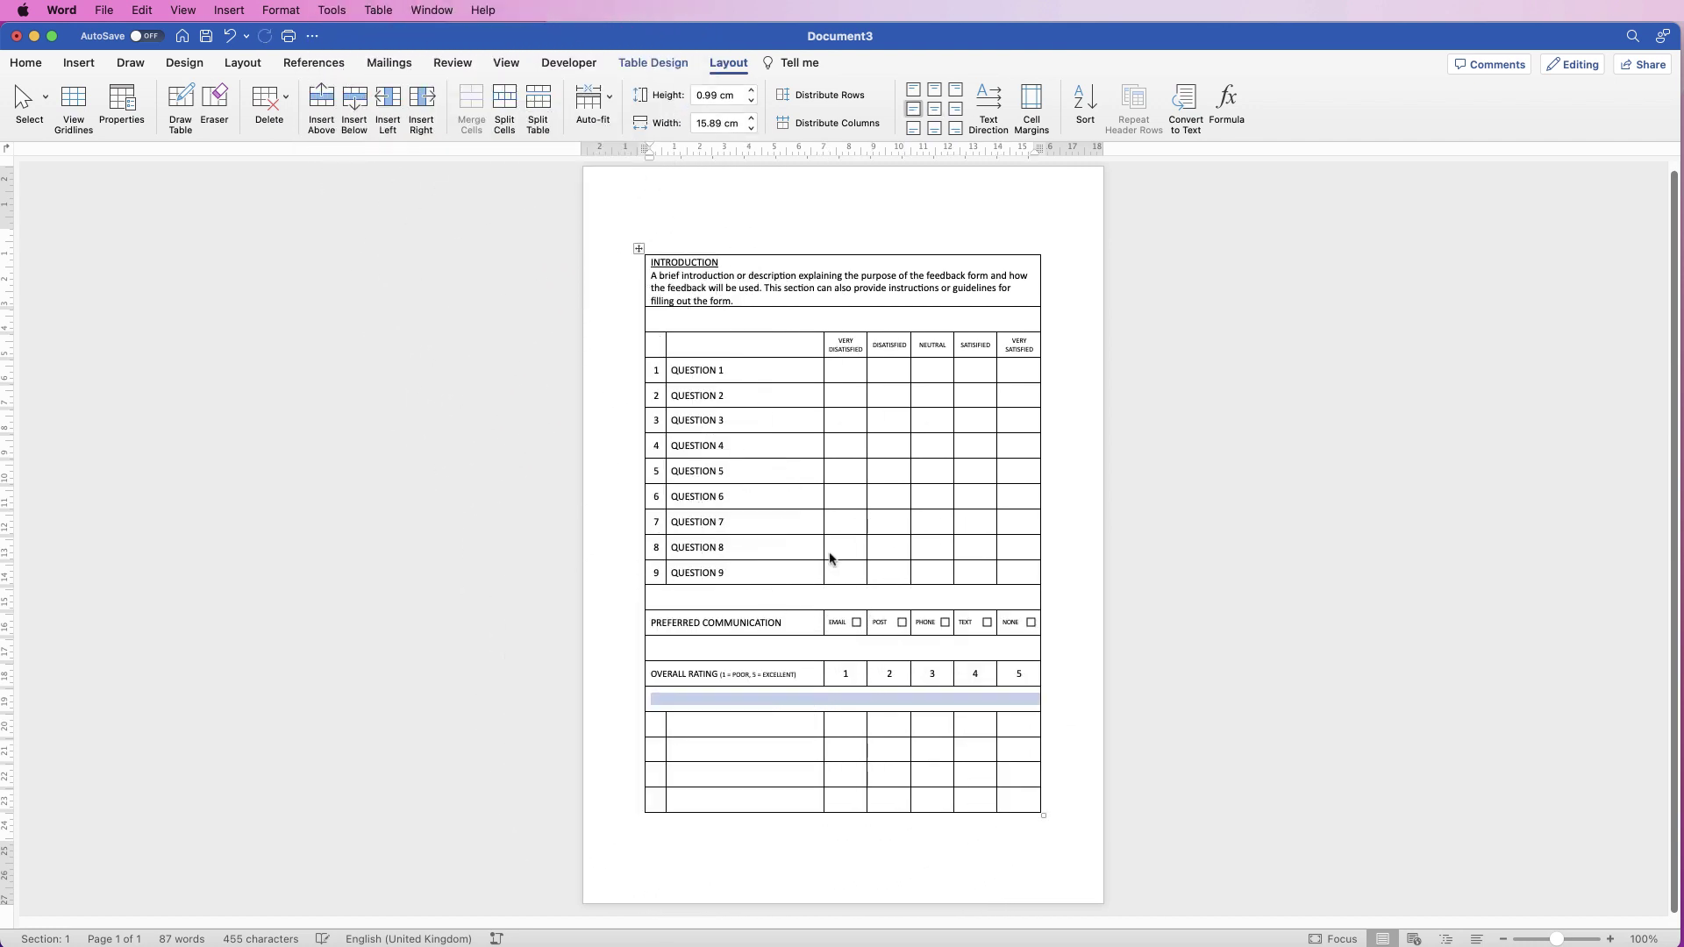
Copy the closing message at the end of the finished sample form in Document2 and return to Document3.
left_click(15, 375)
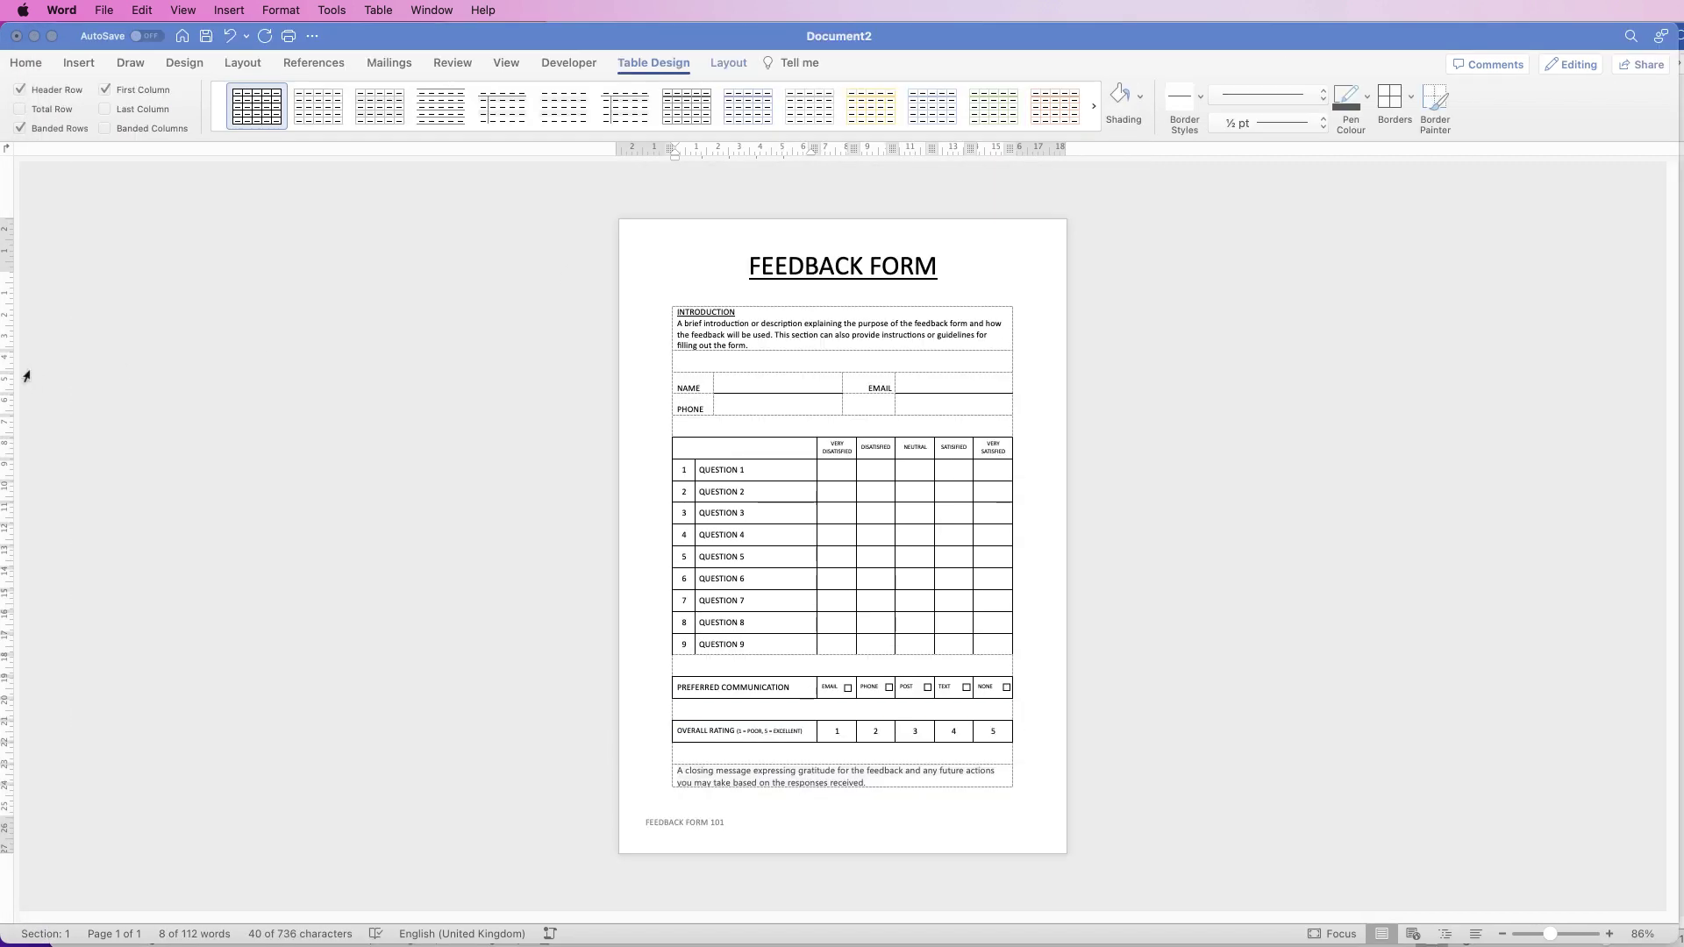
left_click_drag(882, 787, 881, 785)
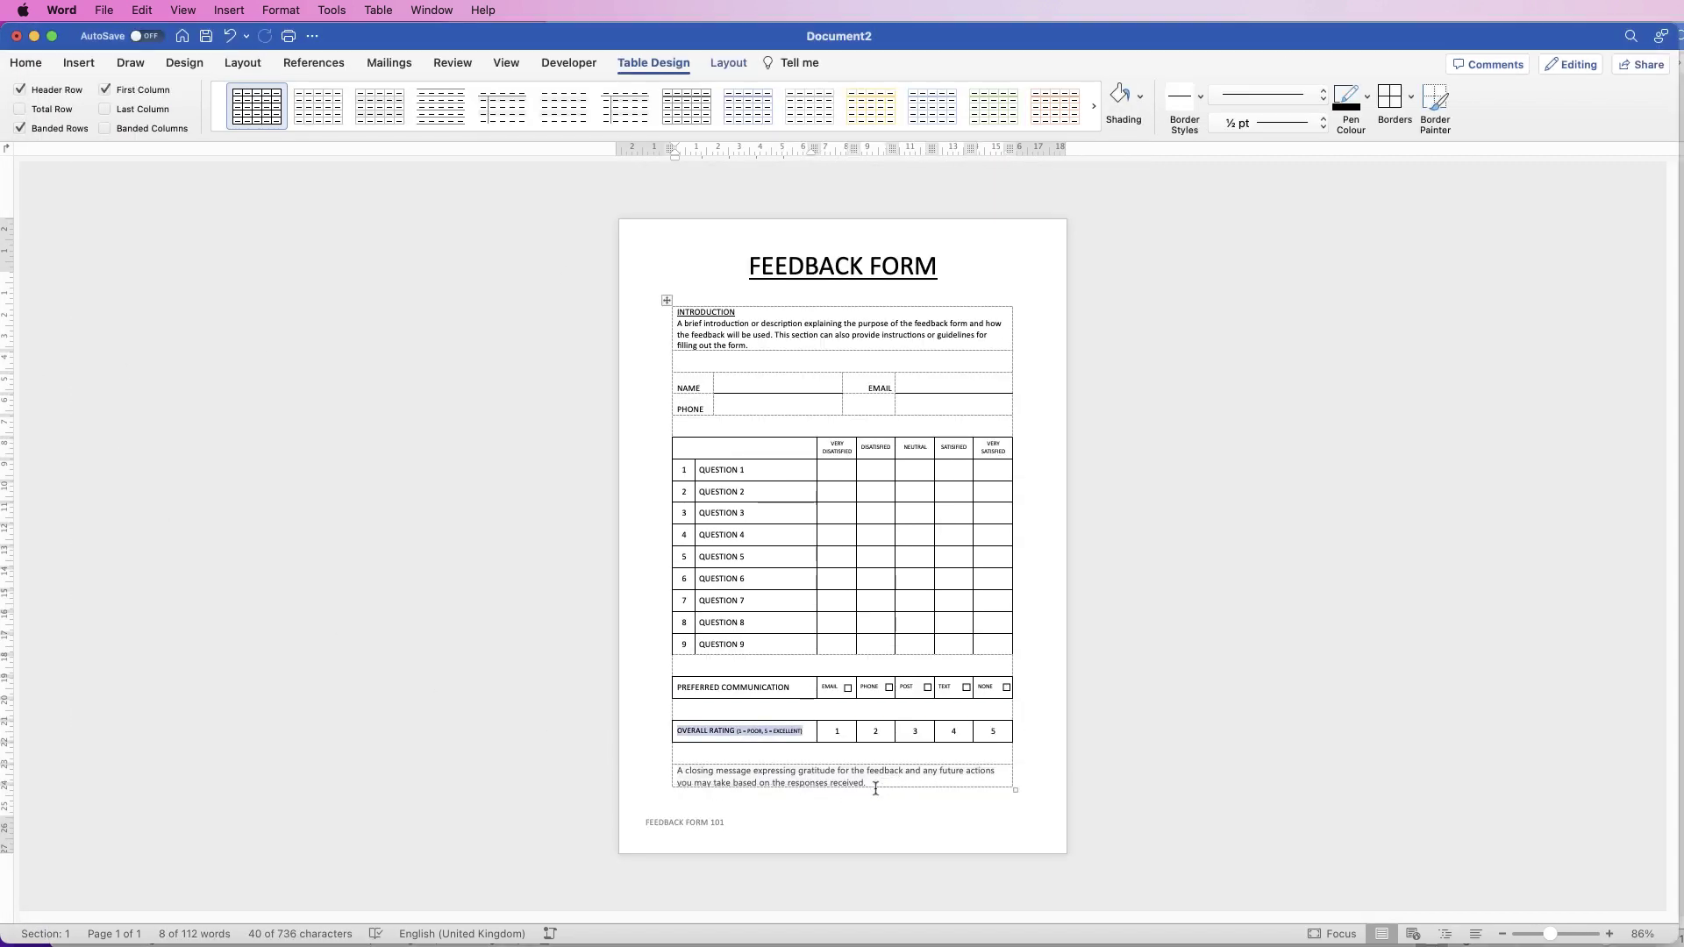
left_click(873, 784)
left_click(873, 784)
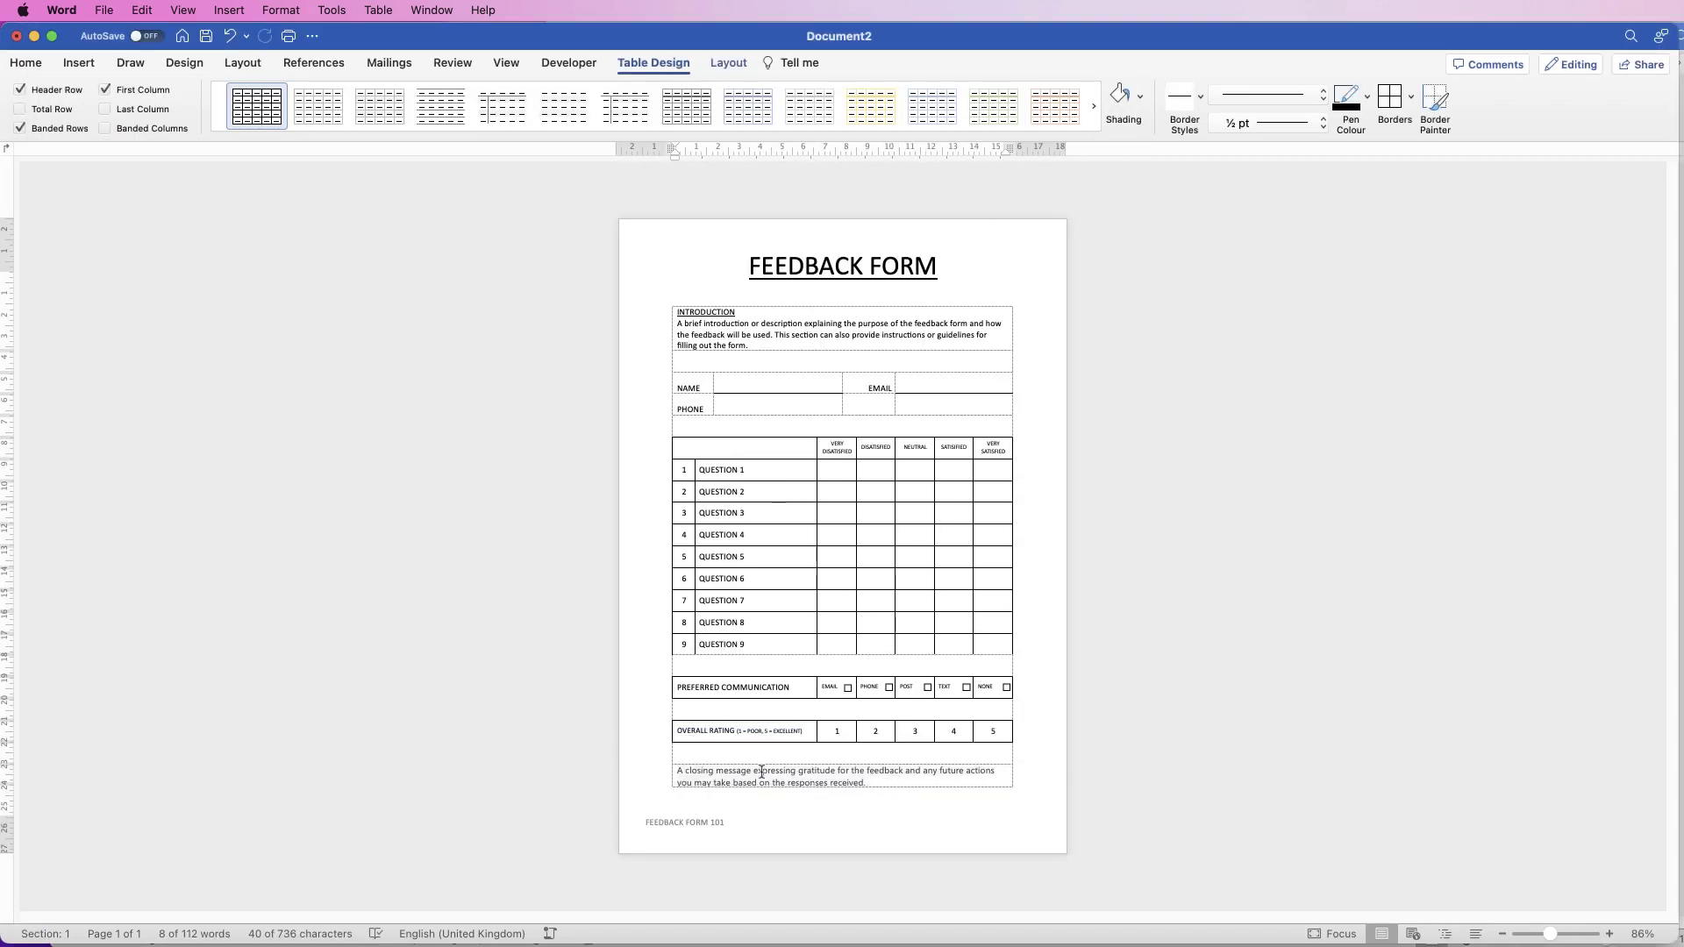
key("super+grave")
Merge the second row below OVERALL RATING into one cell and paste the closing message into it.
left_click_drag(707, 725, 1070, 725)
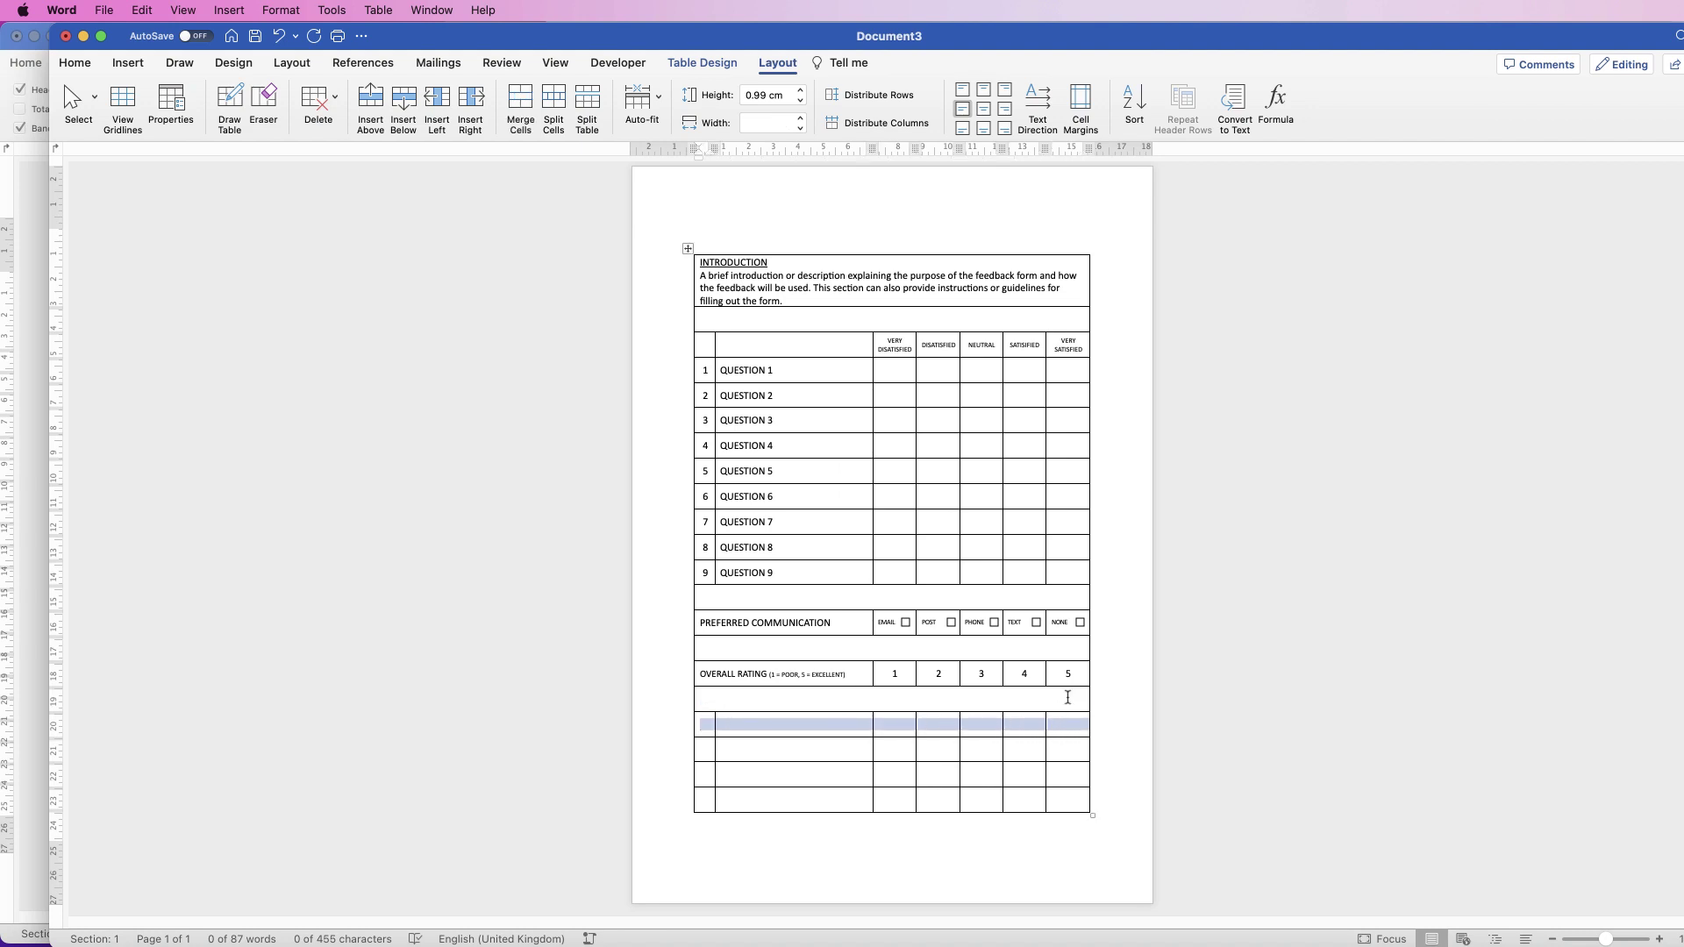
left_click(520, 107)
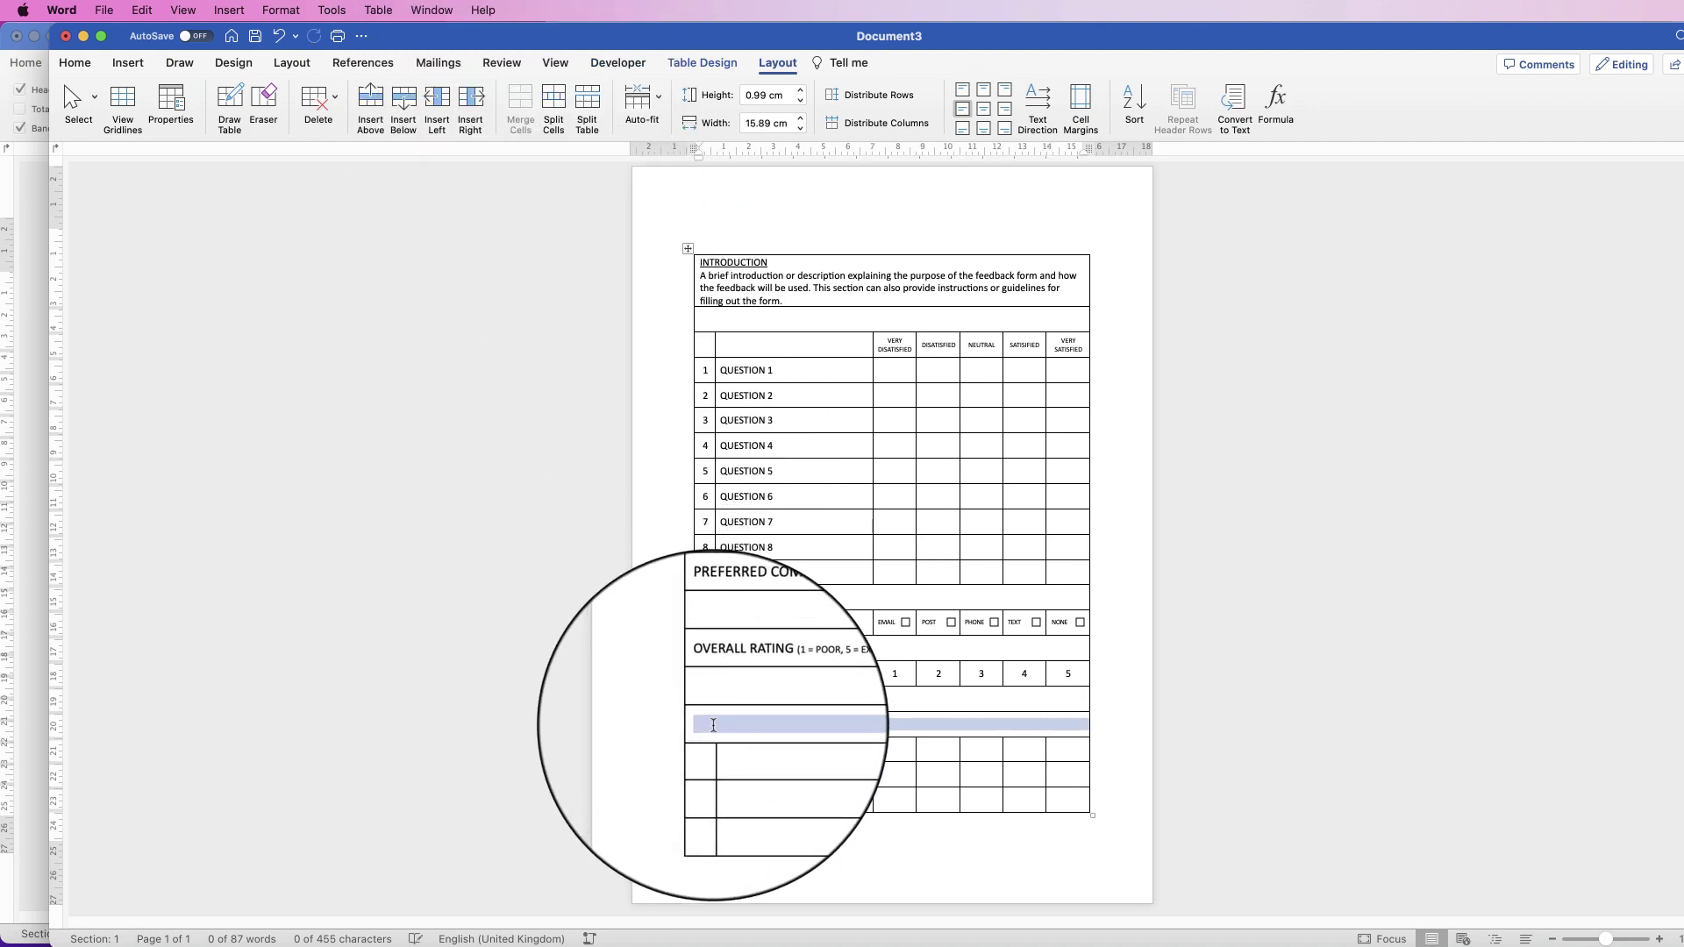
type("A closing message expressing gratitude for the feedback and any future actions you may take based on the responses received.")
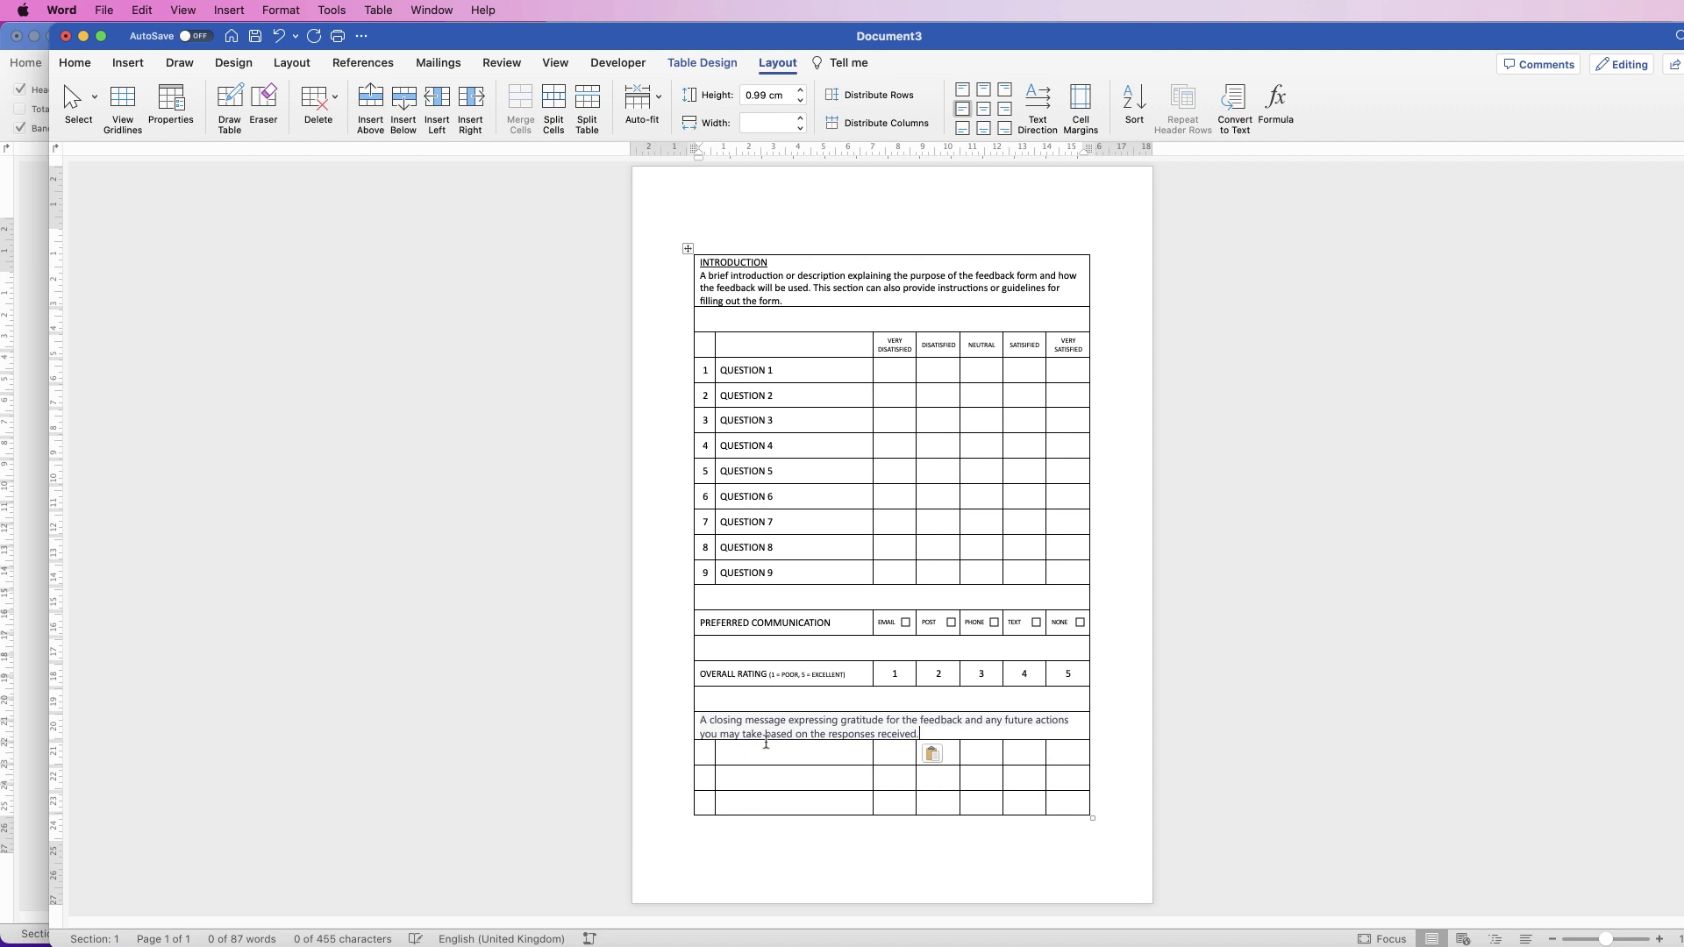
Delete the three empty rows below the closing message.
left_click_drag(1065, 804, 703, 760)
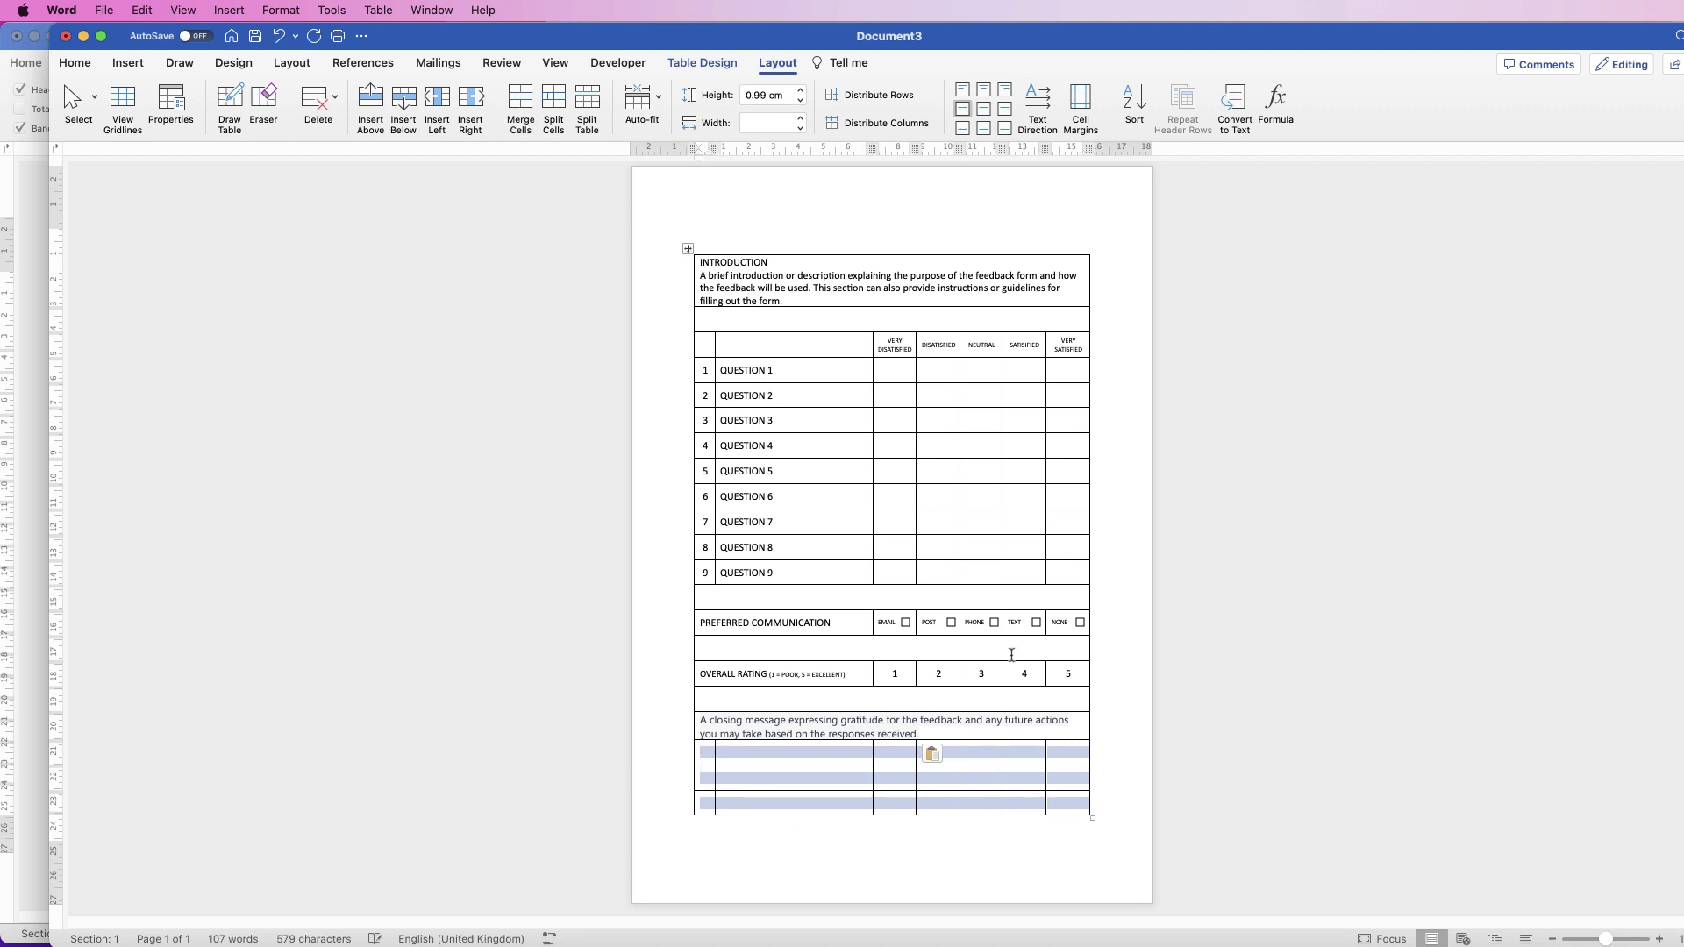
right_click(980, 756)
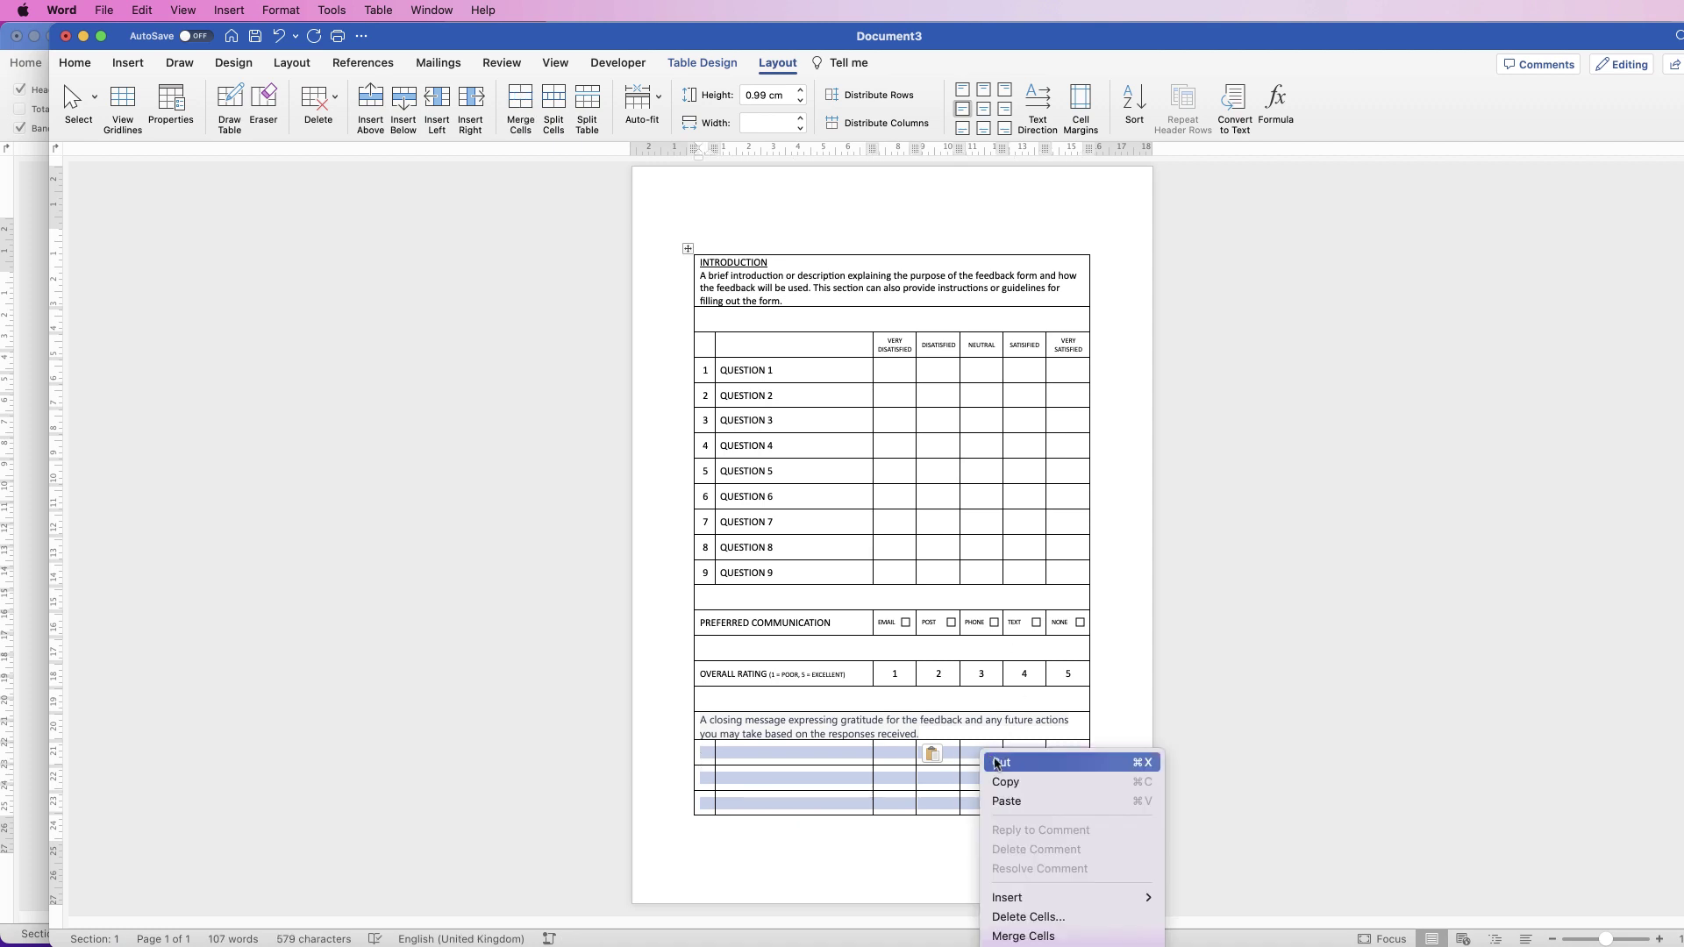
left_click(1061, 916)
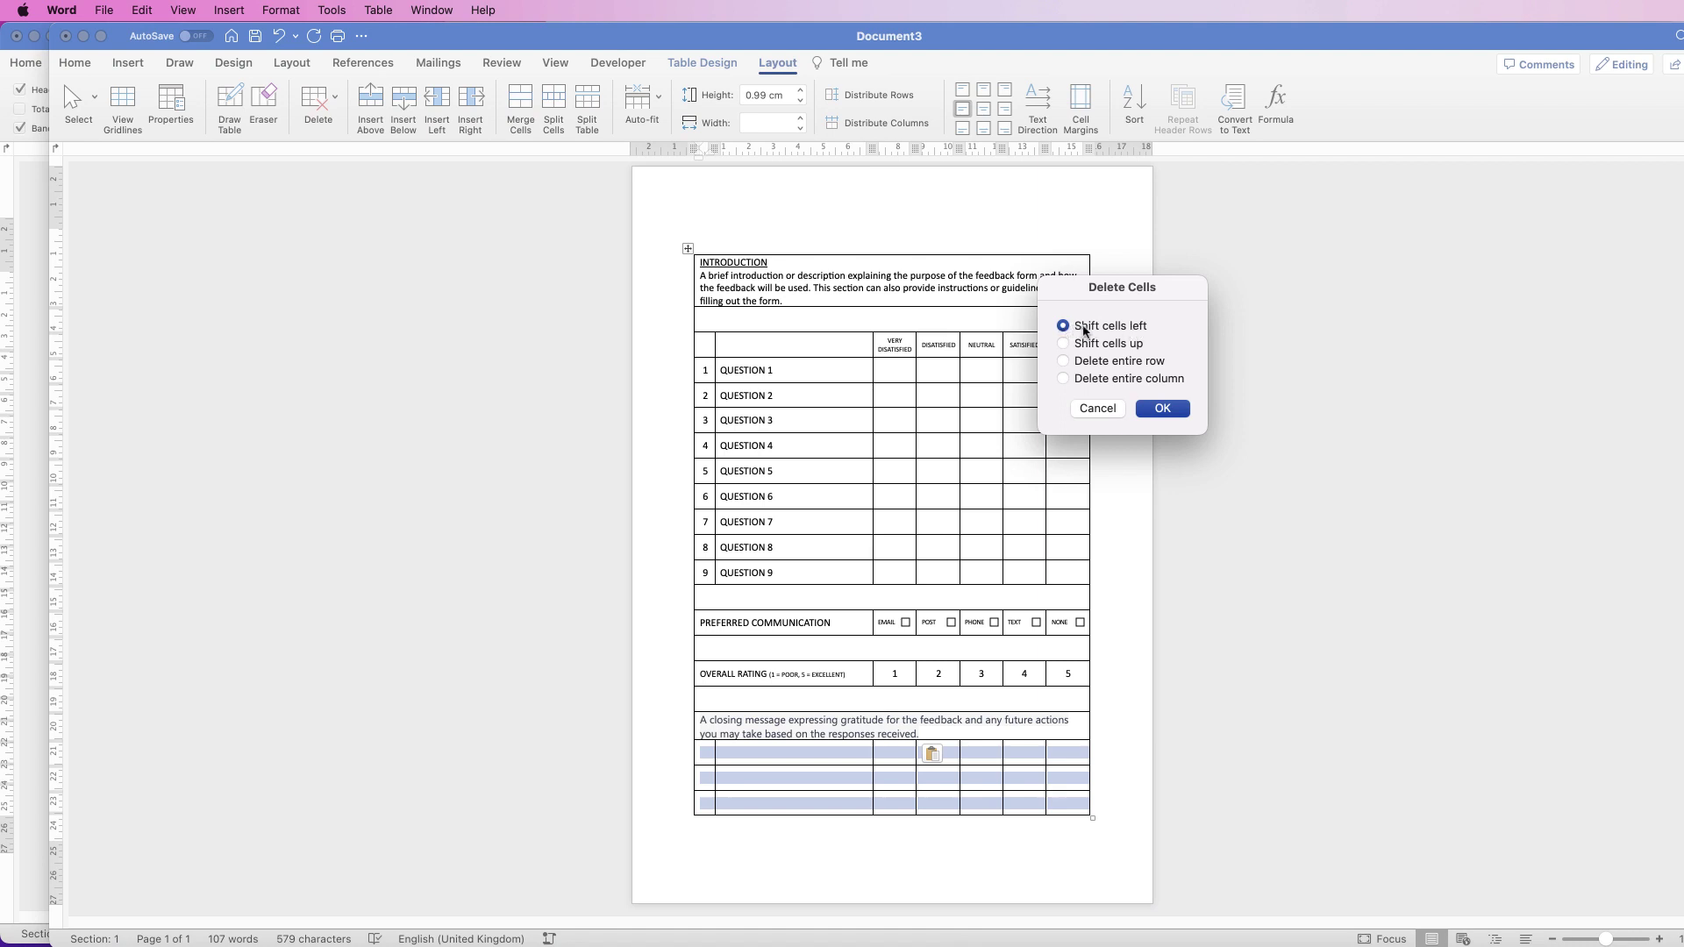
left_click(1163, 408)
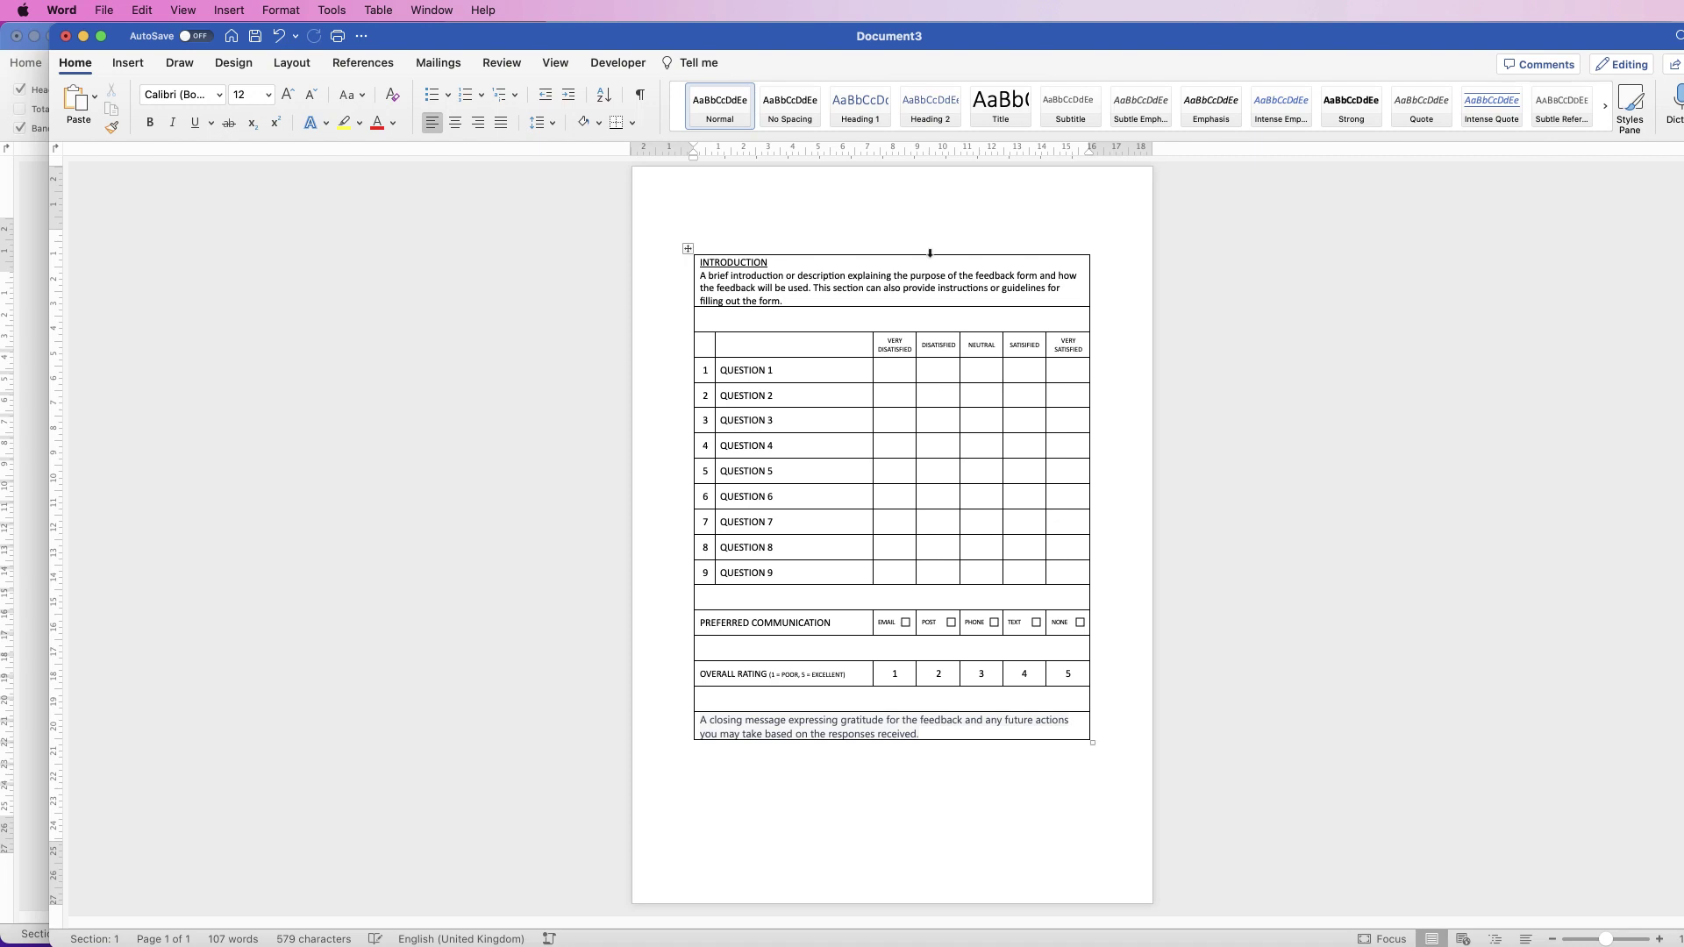
Insert three blank lines above the table.
key("Return")
key("Return")
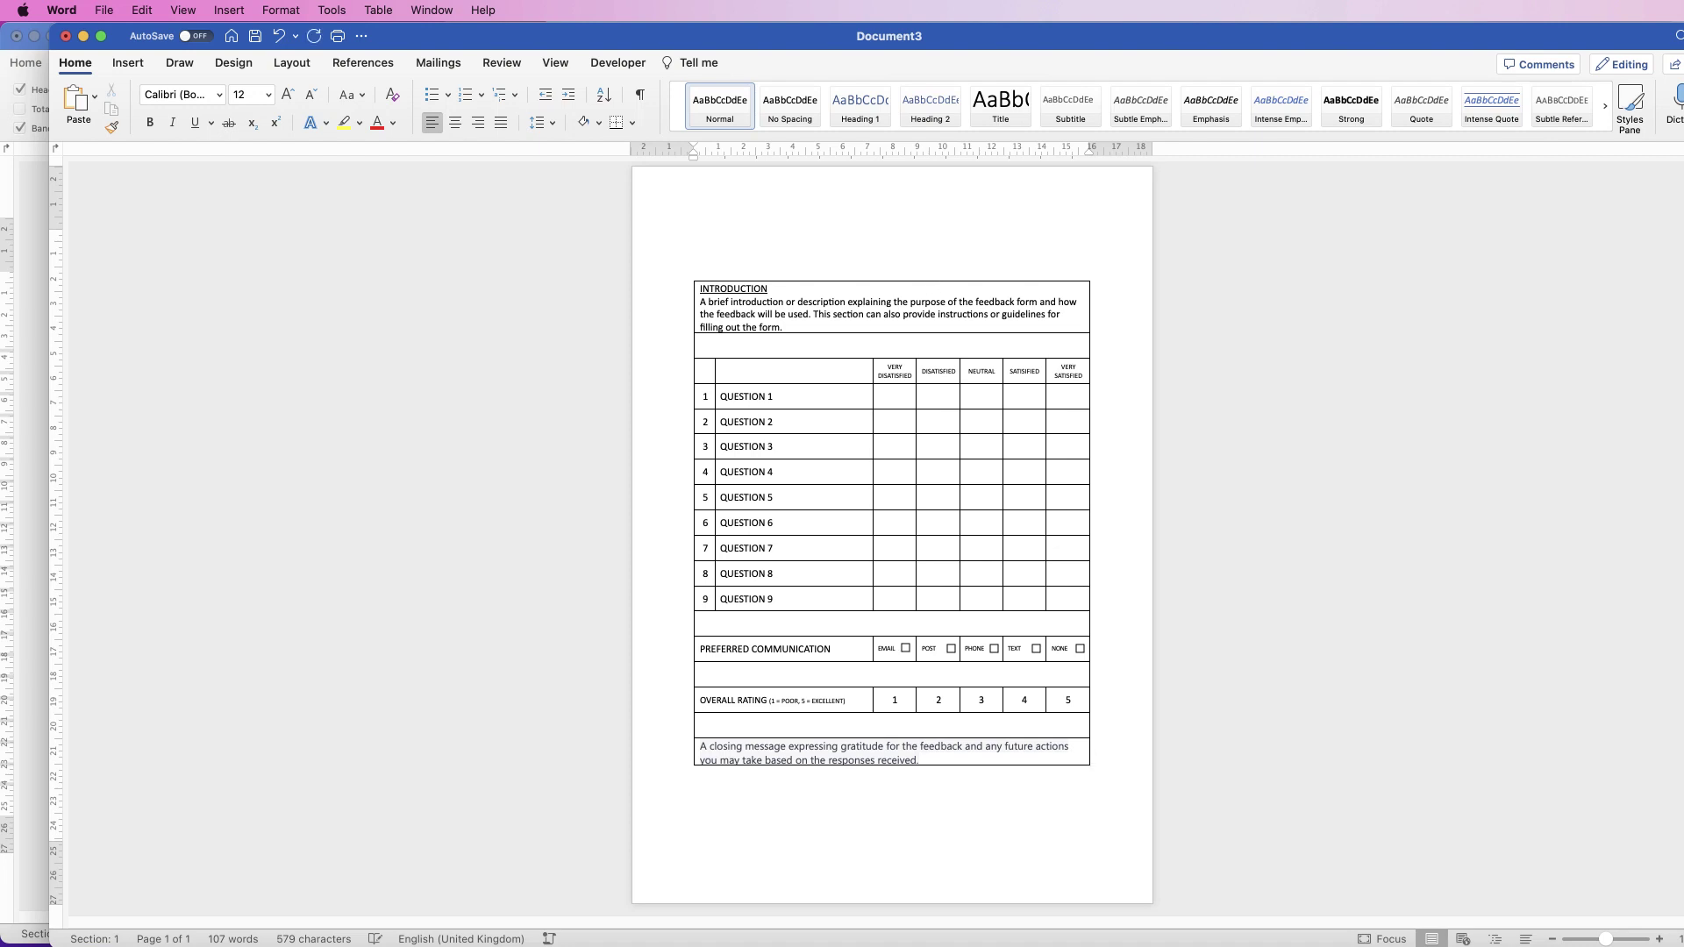
key("Return")
Remove all borders from the whole table with the No Border option.
left_click(702, 357)
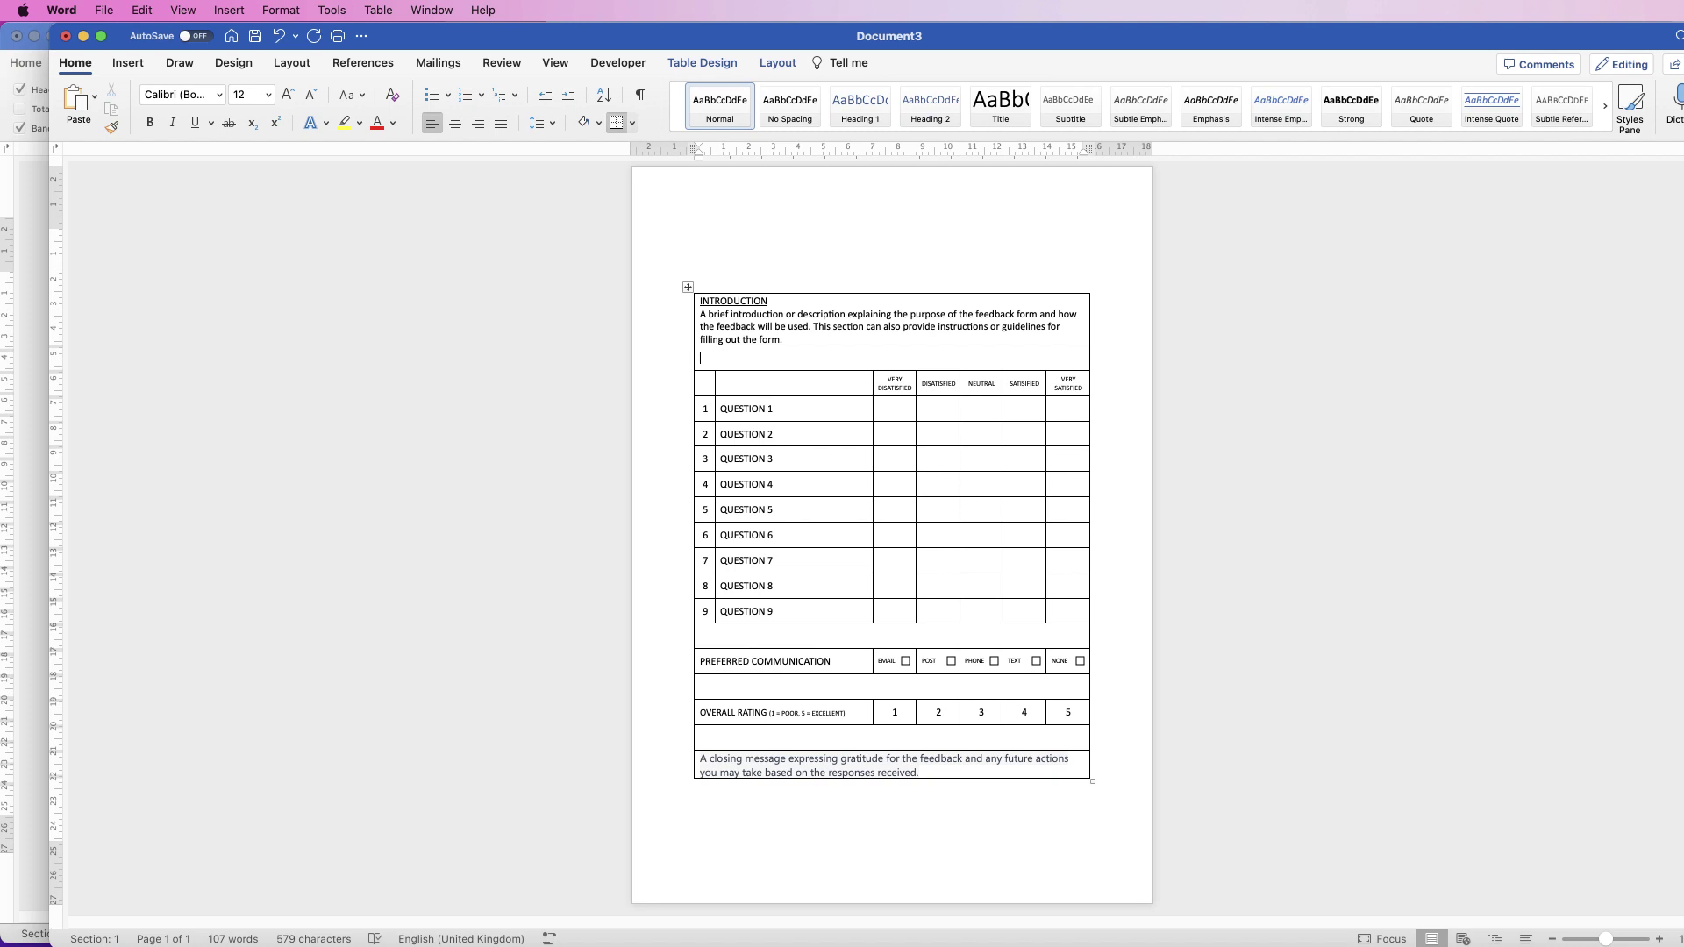
key("super+a")
left_click(702, 62)
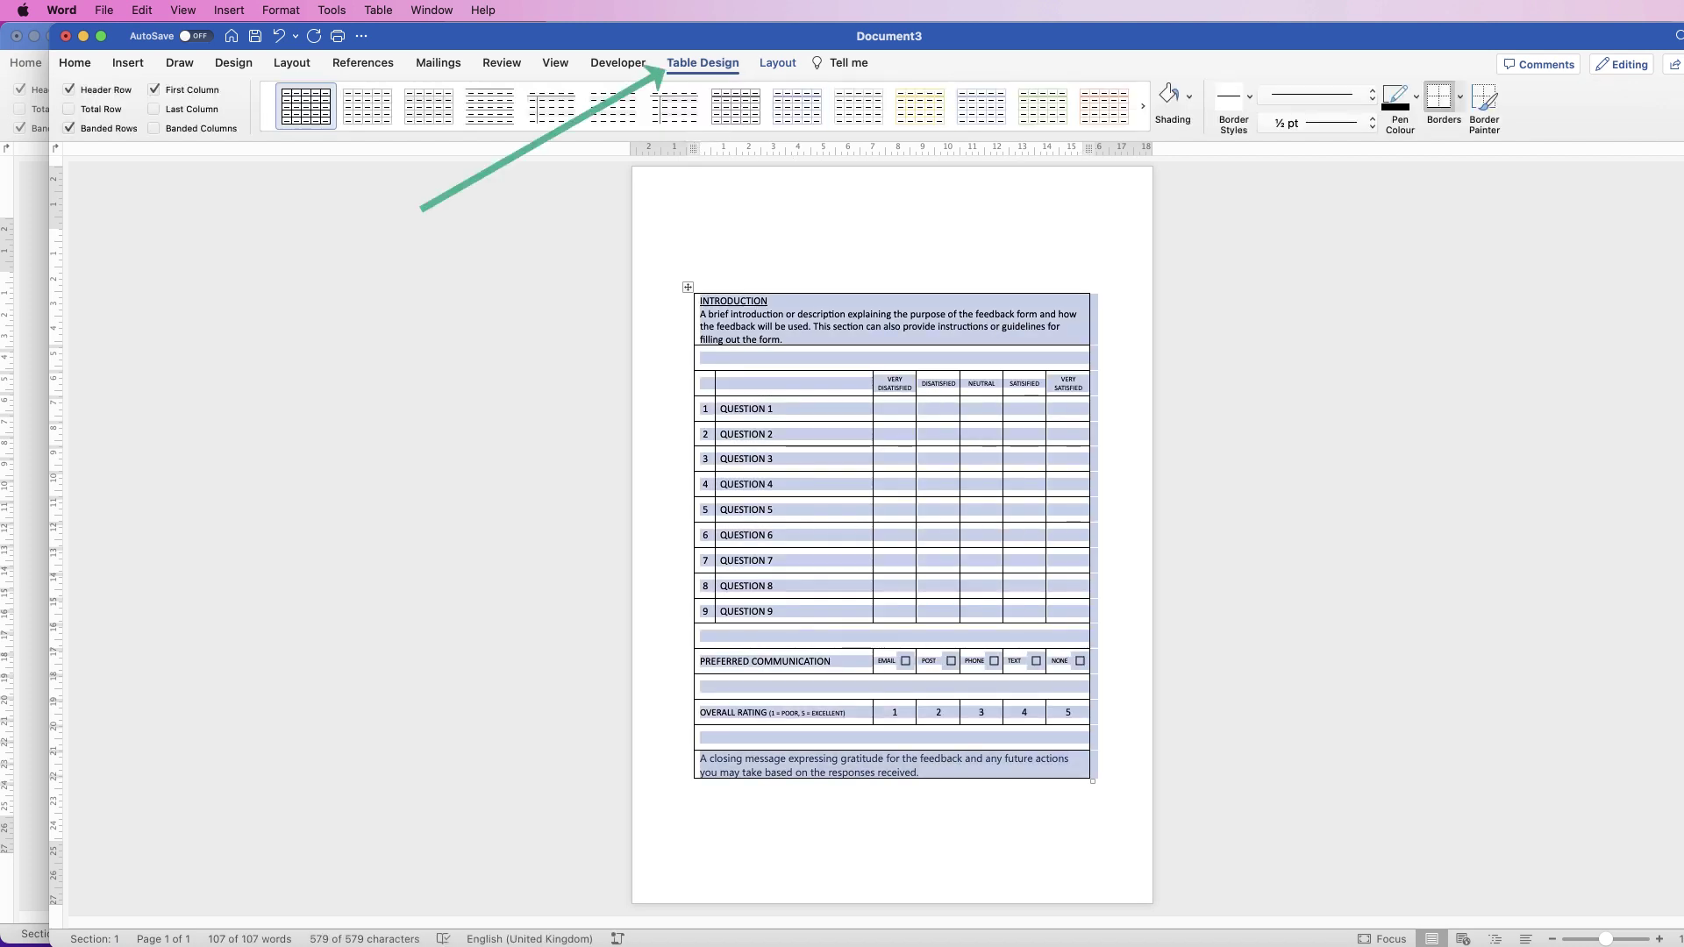
left_click(1460, 97)
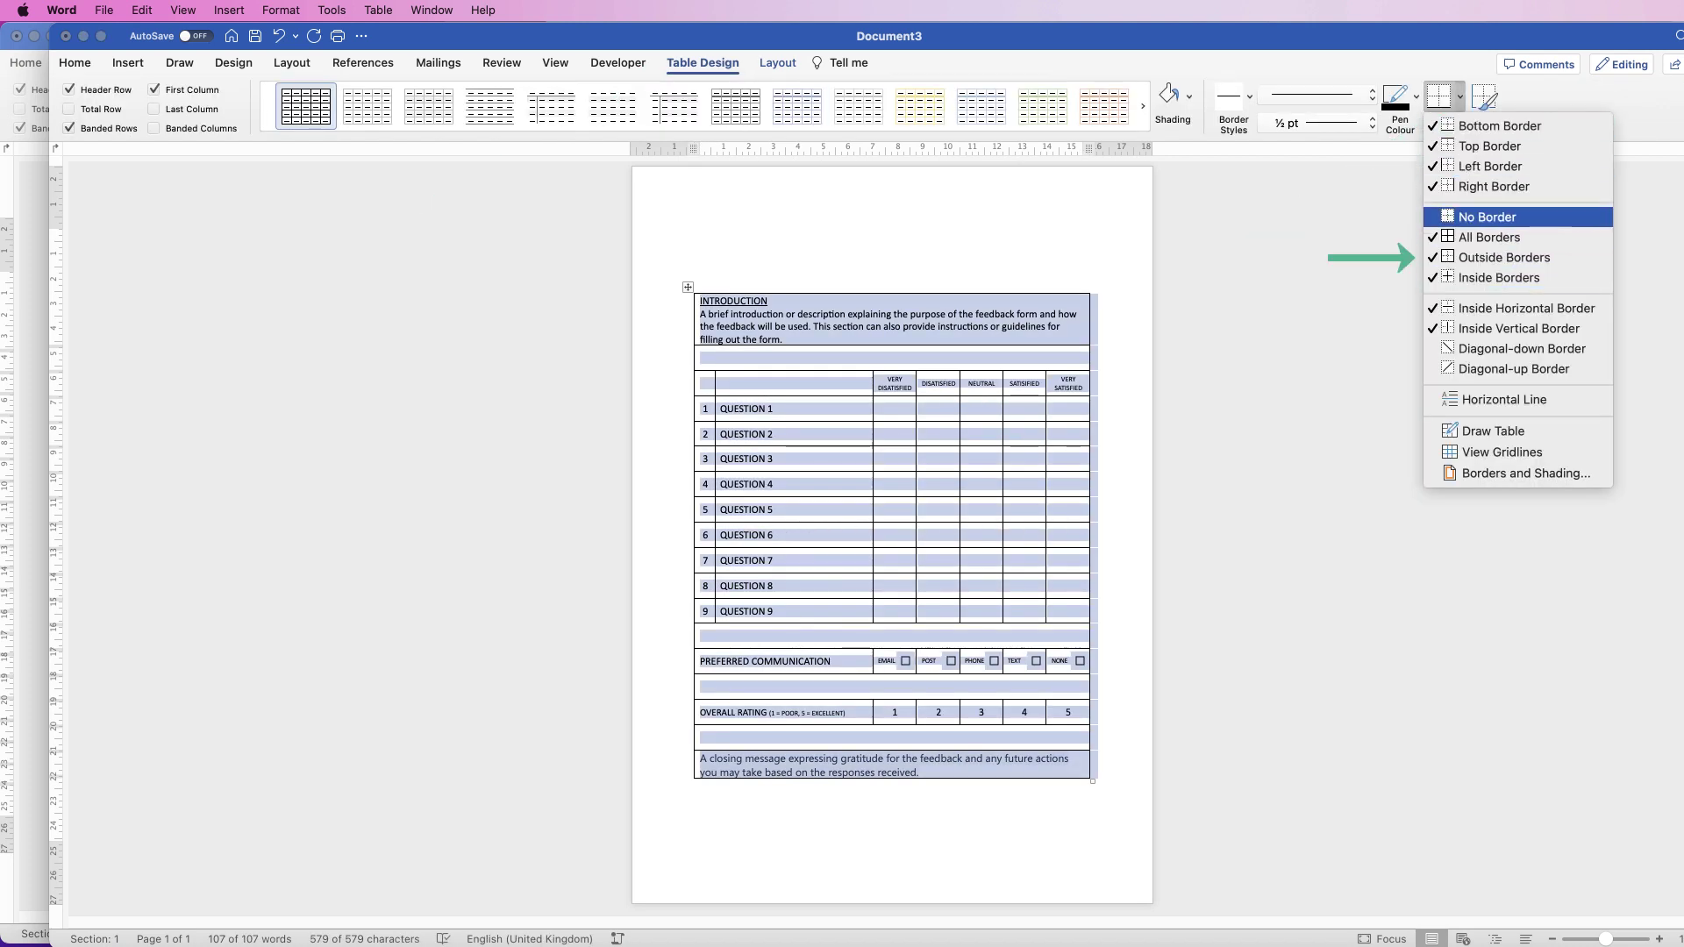
left_click(1491, 217)
Turn on the table gridlines and deselect the table.
left_click(1461, 97)
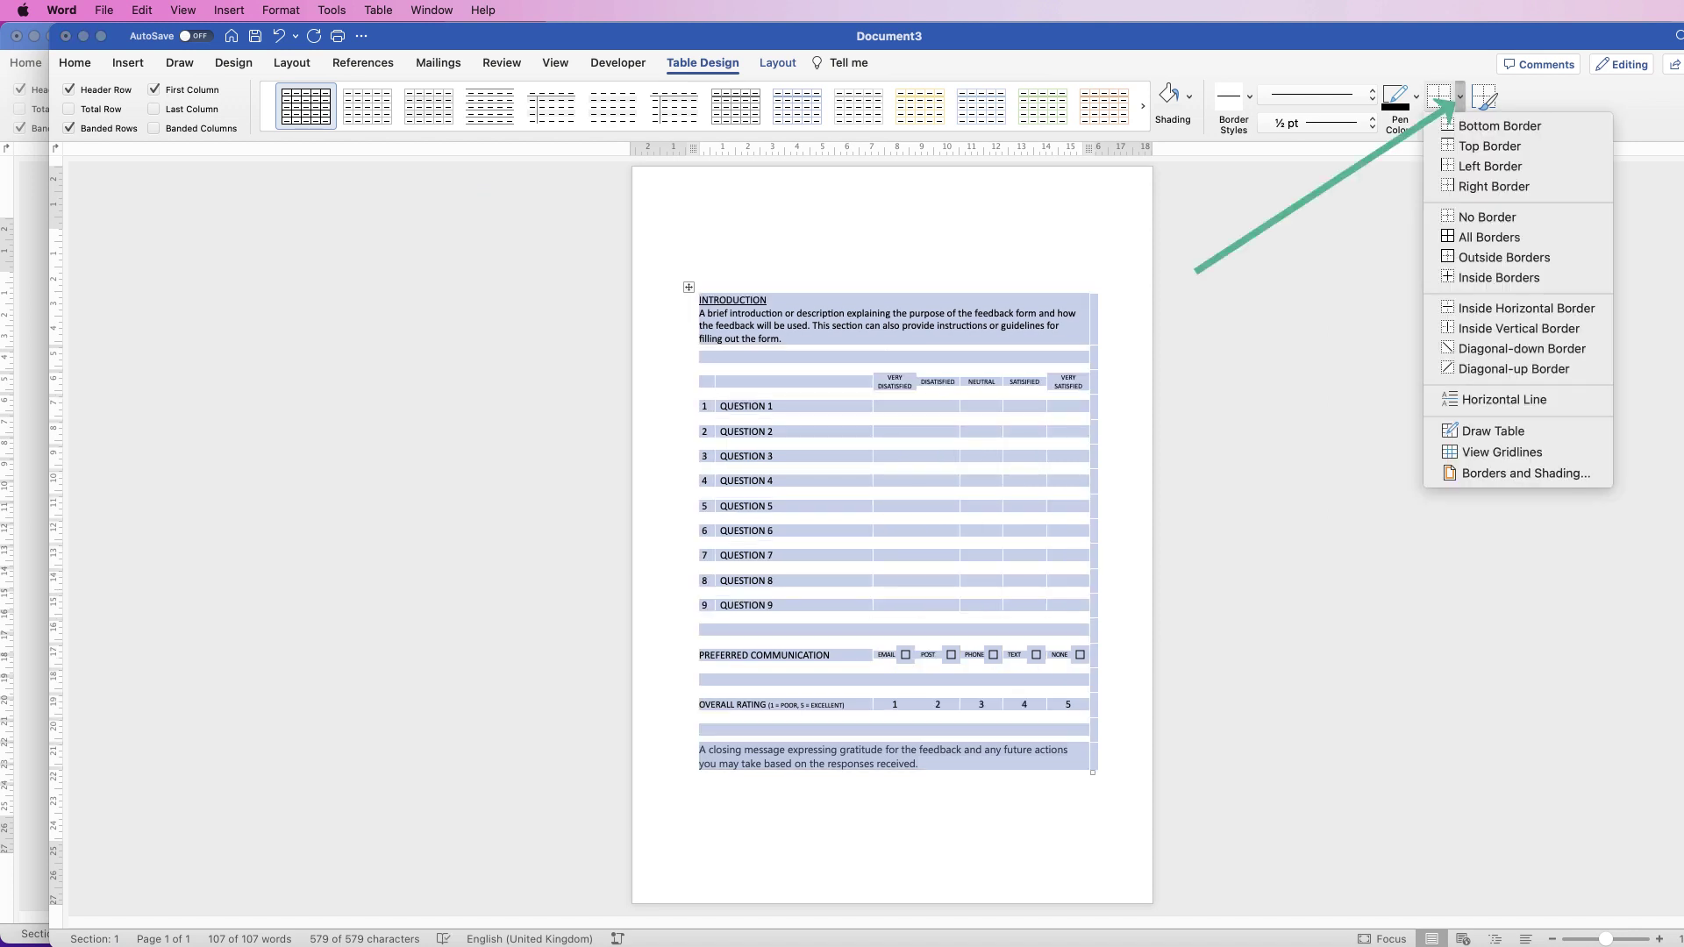
left_click(1501, 451)
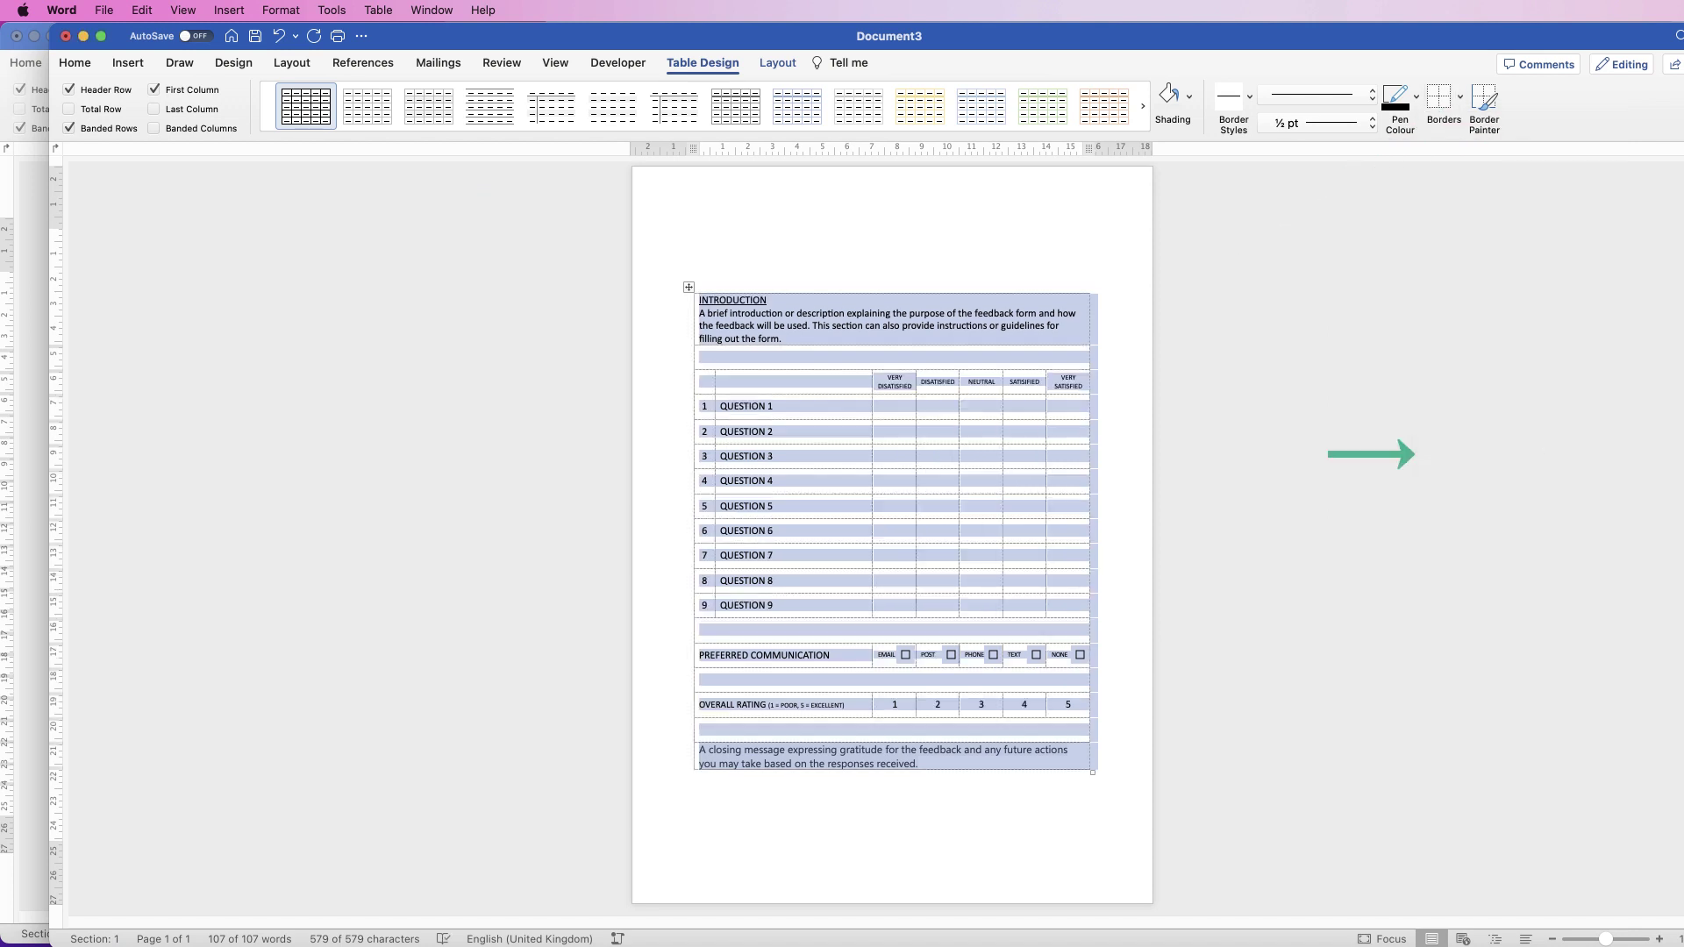
left_click(1091, 476)
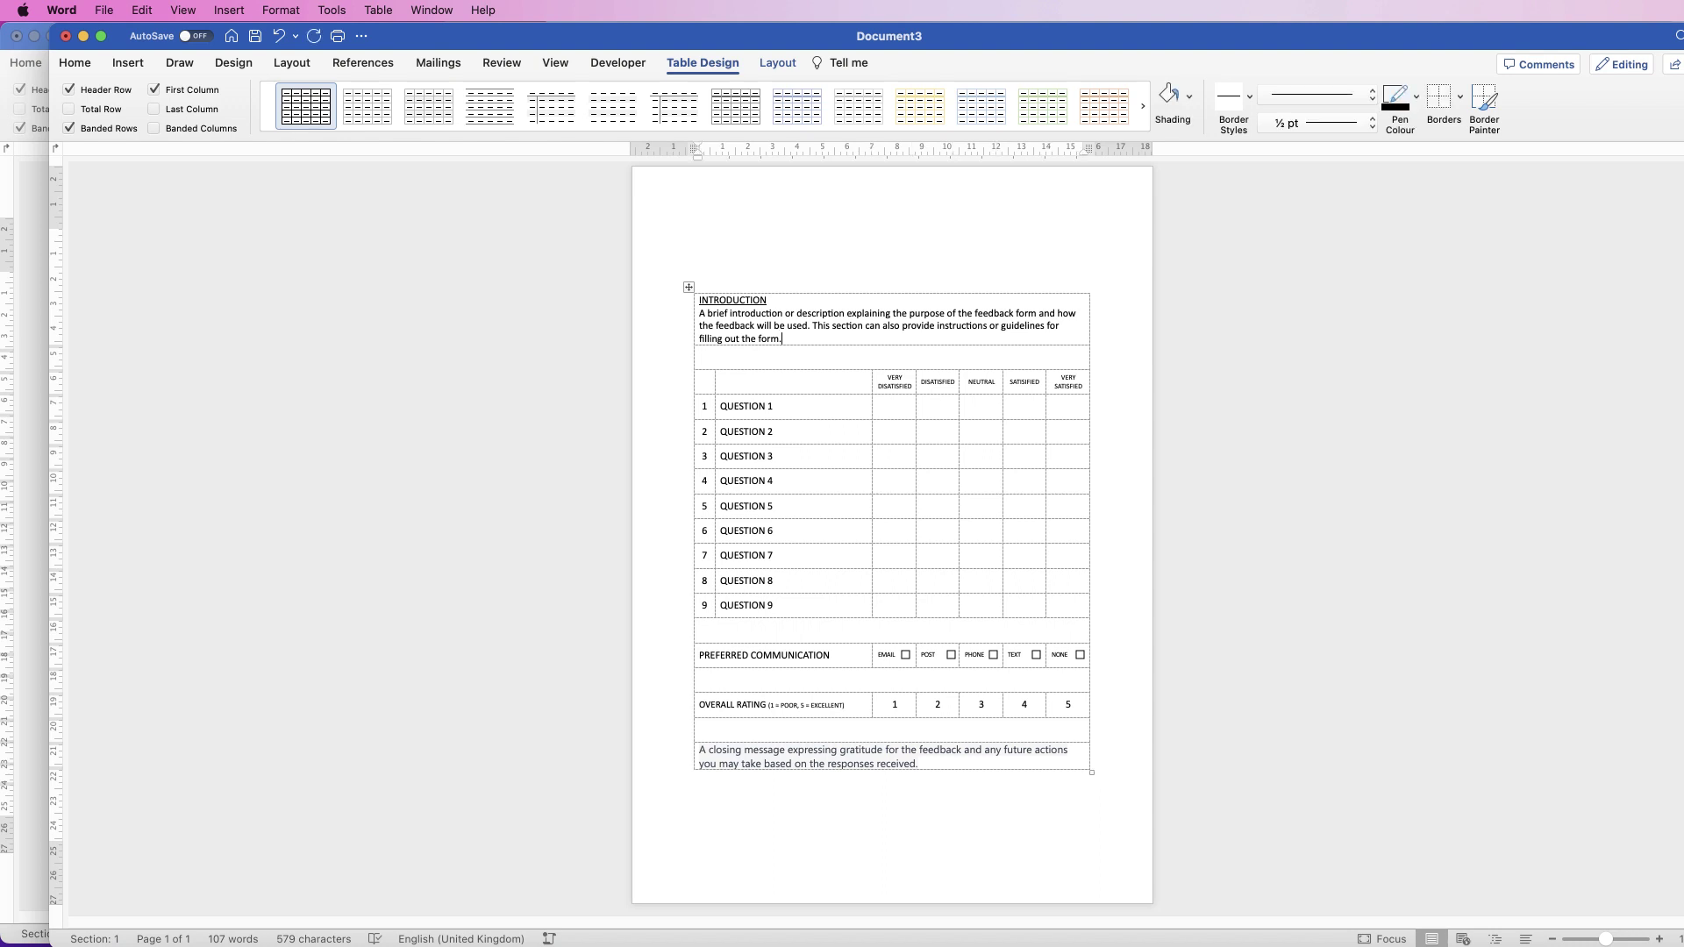
Remove two of the blank lines above the table.
left_click(688, 260)
key("BackSpace")
key("BackSpace")
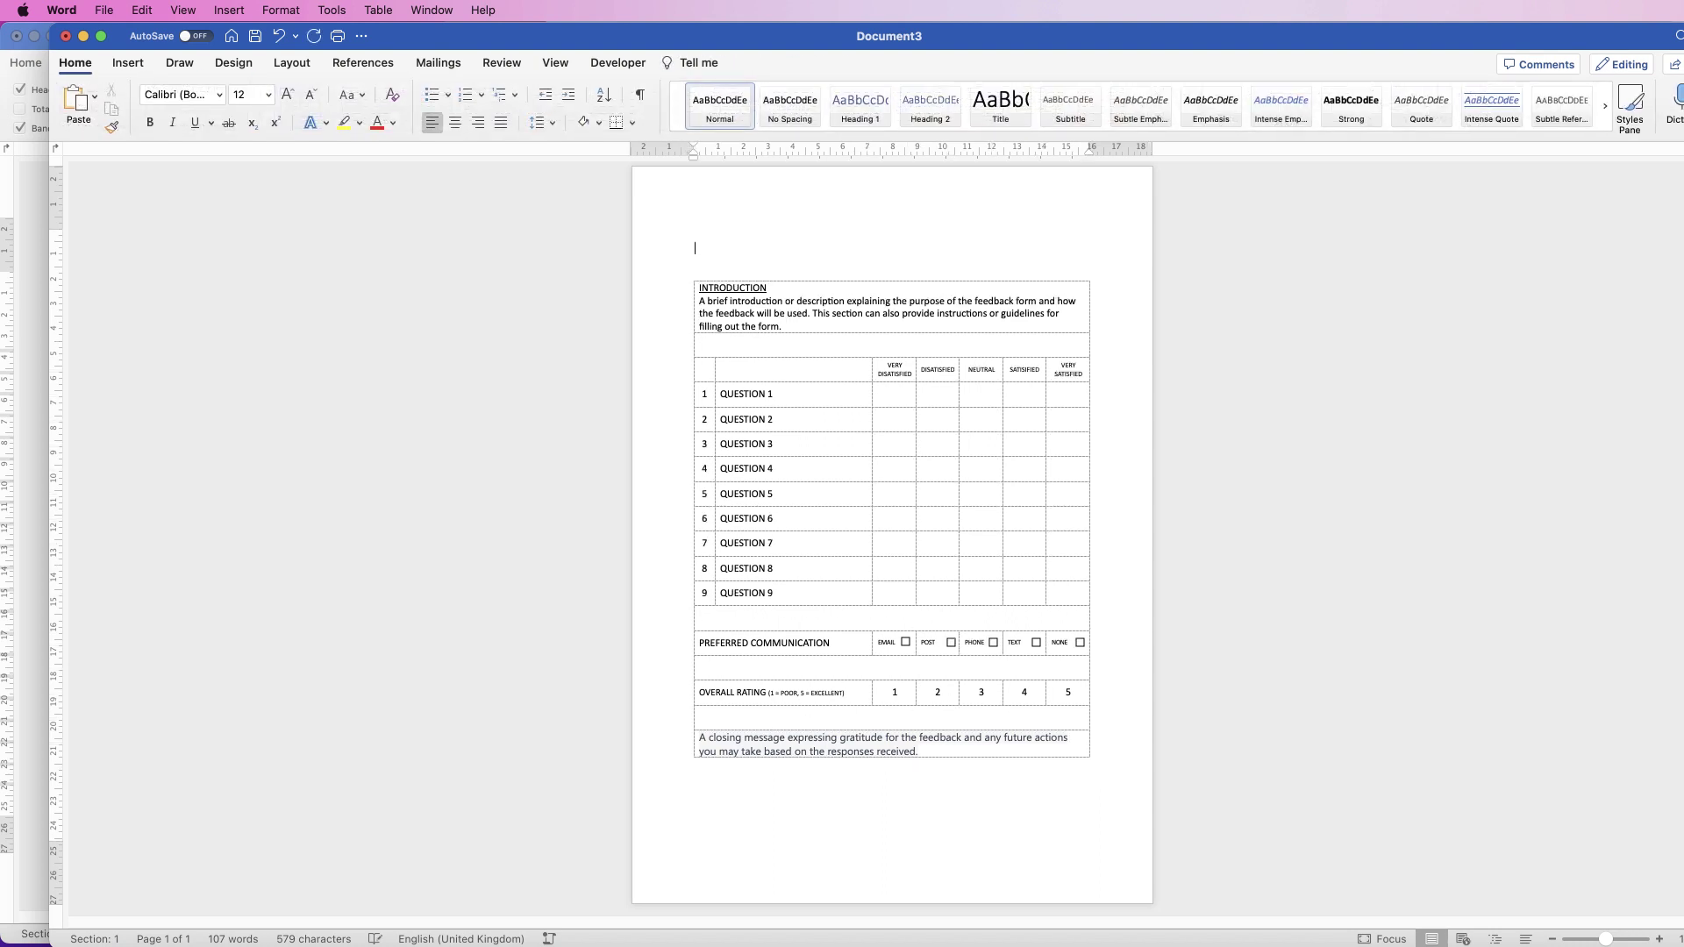
Insert three rows below the empty row that follows the introduction.
left_click(700, 331)
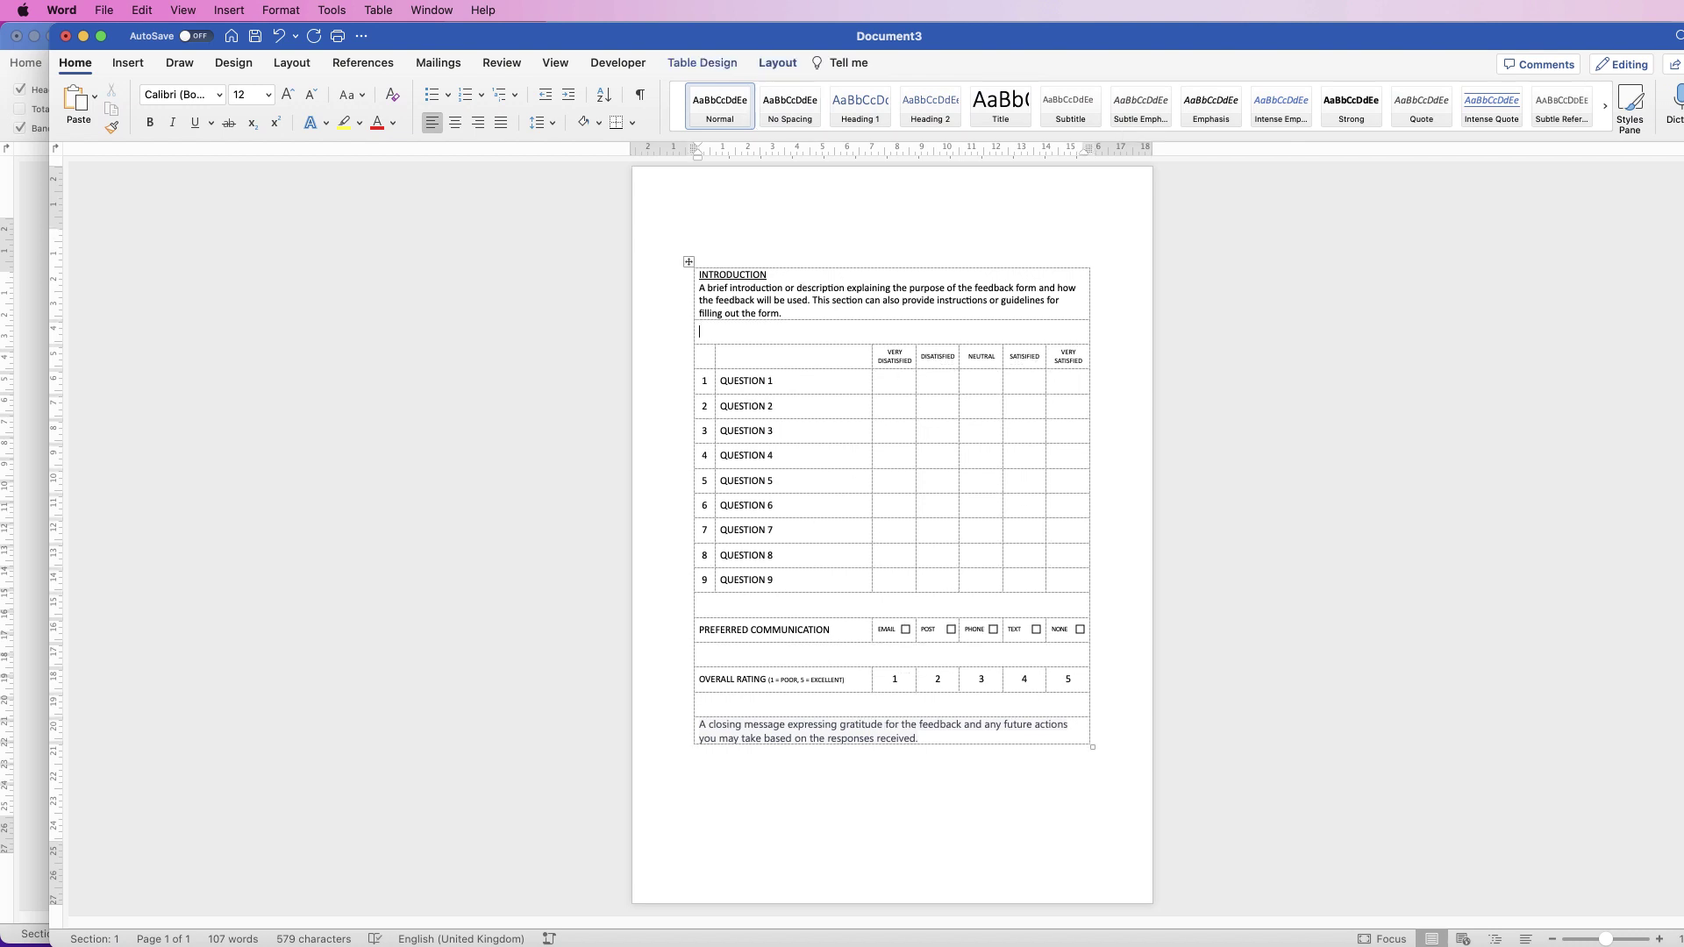
left_click(777, 62)
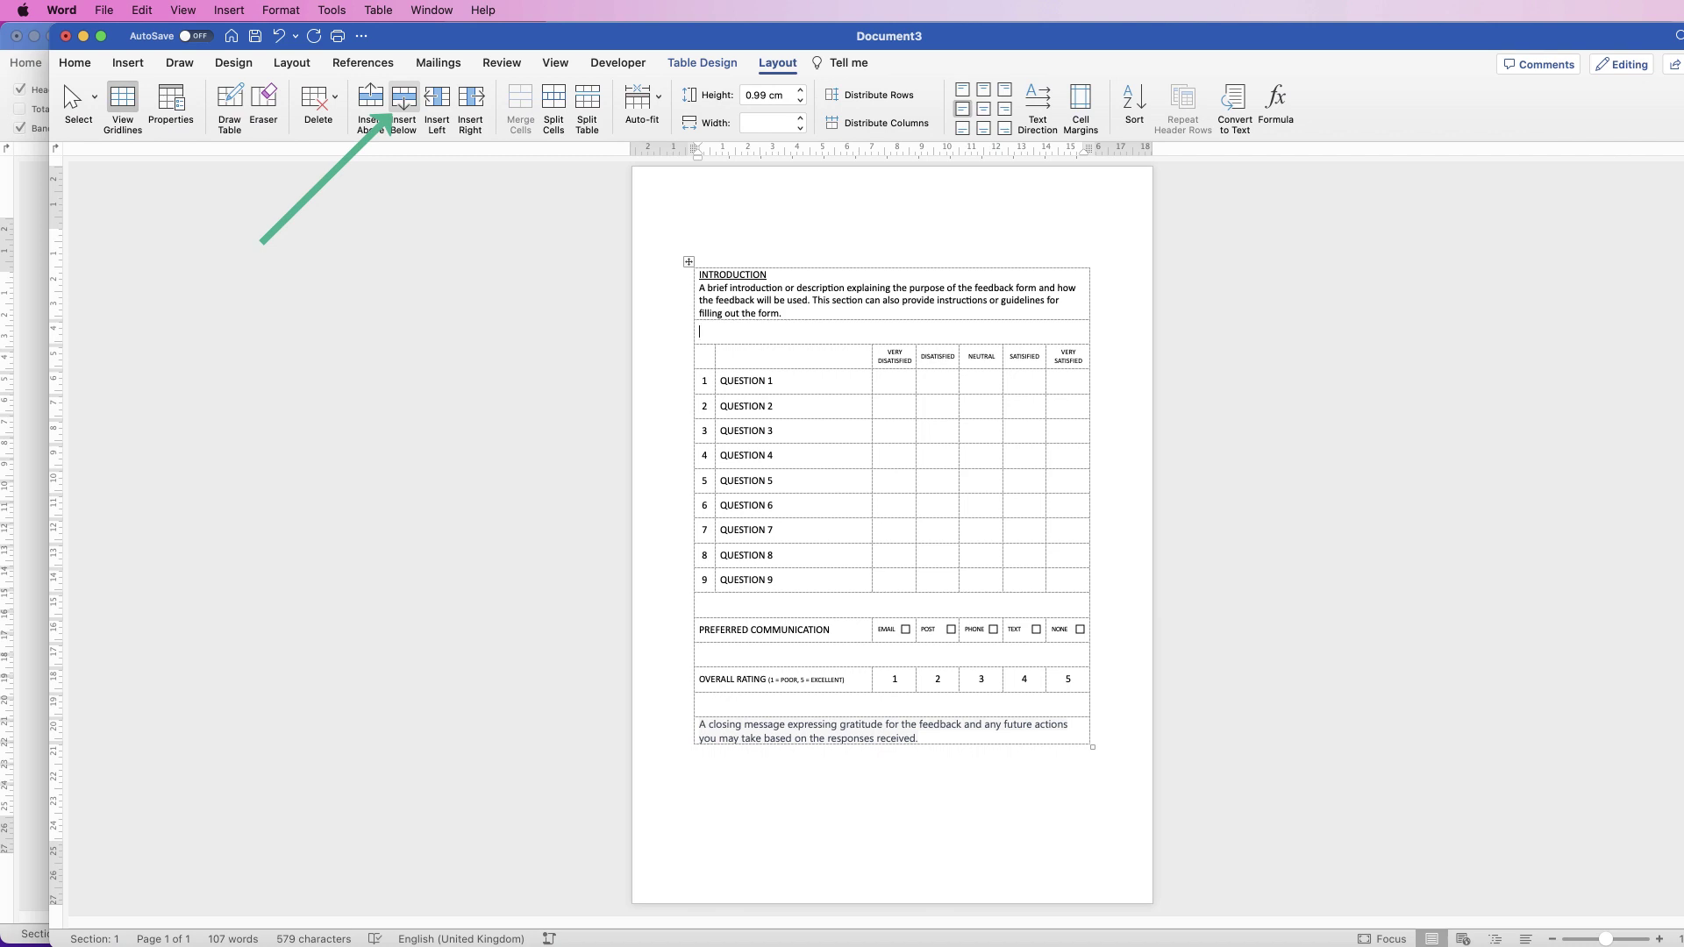
left_click(404, 96)
left_click(403, 97)
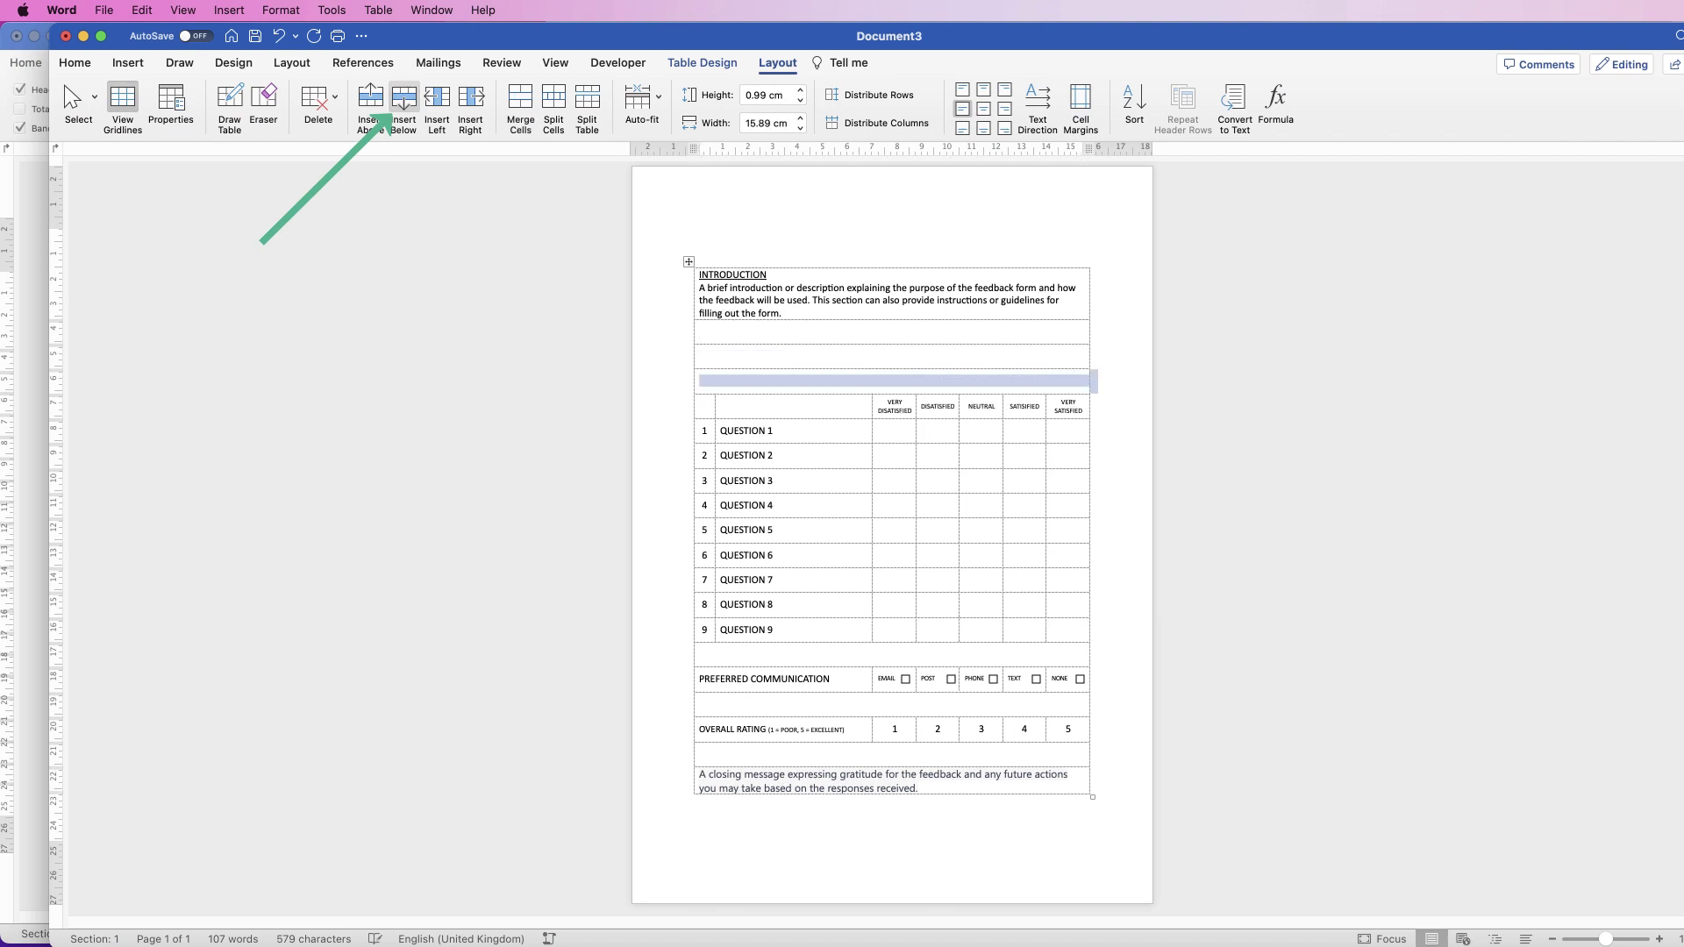
left_click(403, 96)
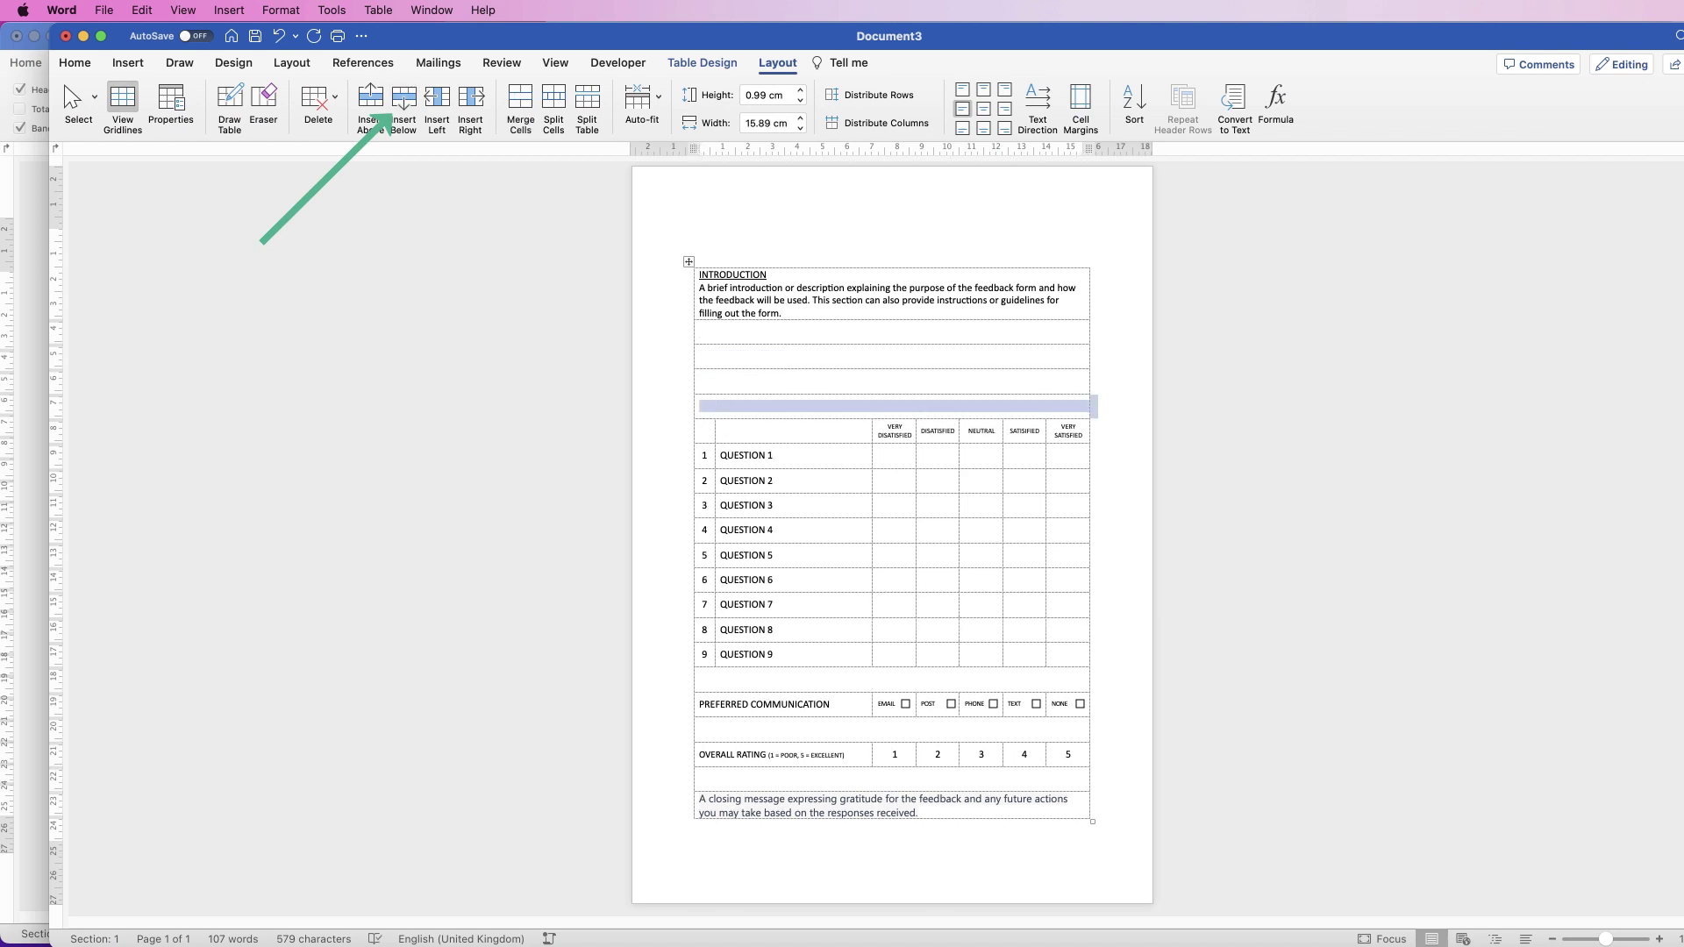
Split the two middle empty rows under the introduction into 4 columns and 2 rows, and narrow the first and third columns.
left_click(702, 356)
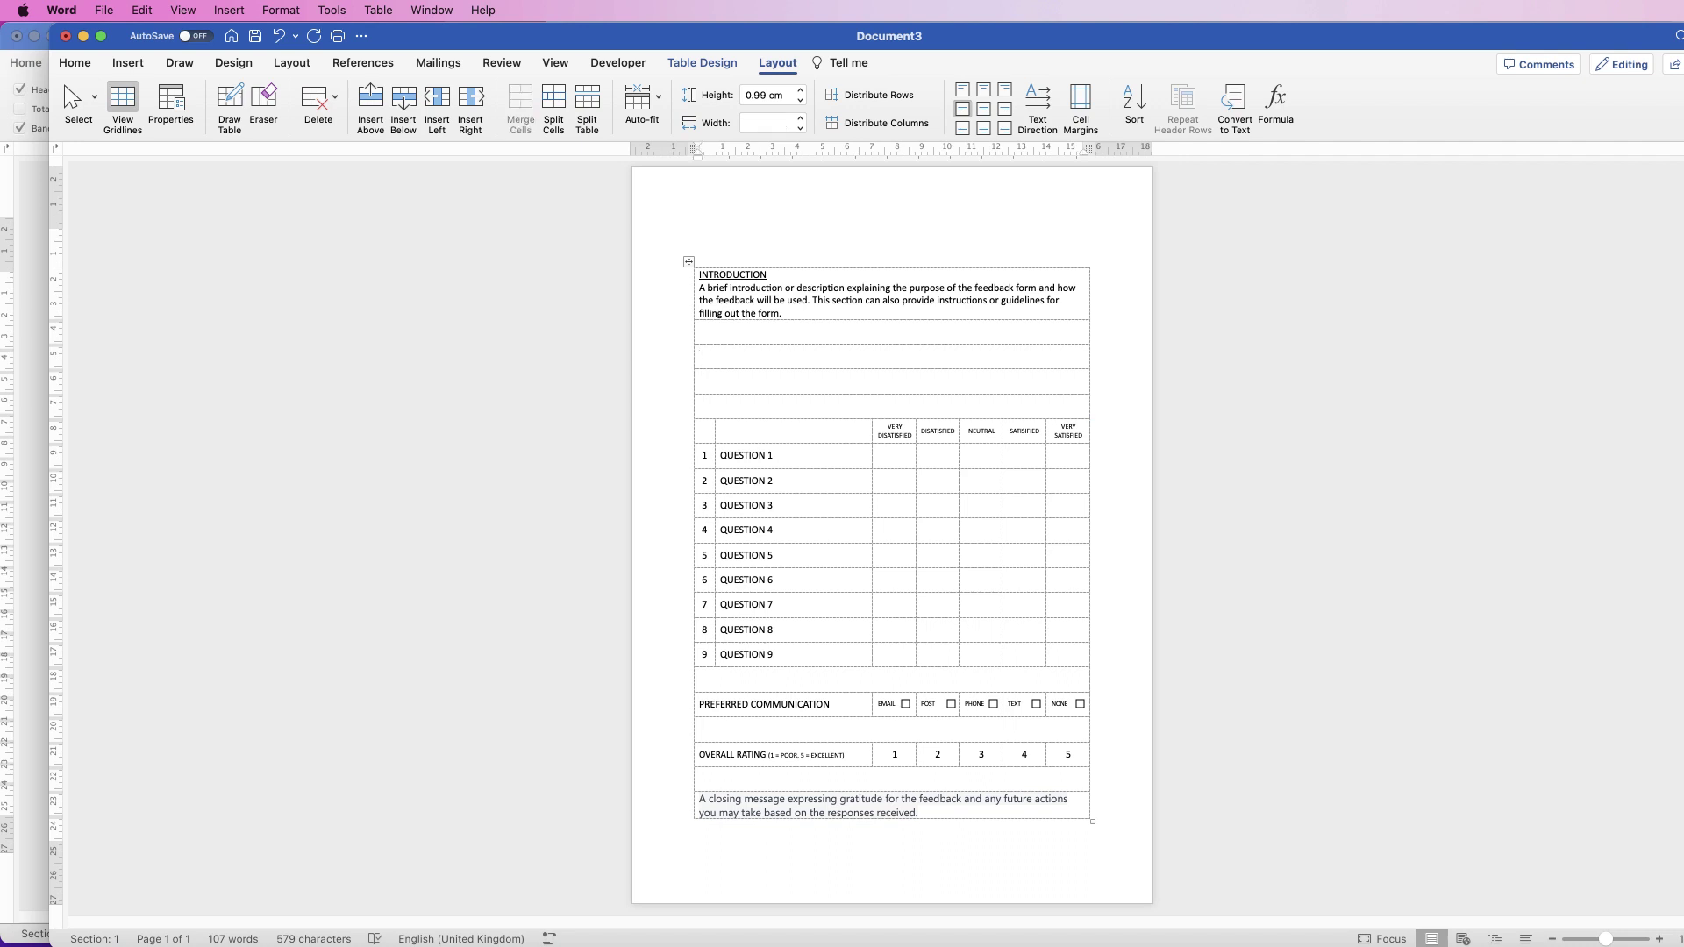
key("shift+Down")
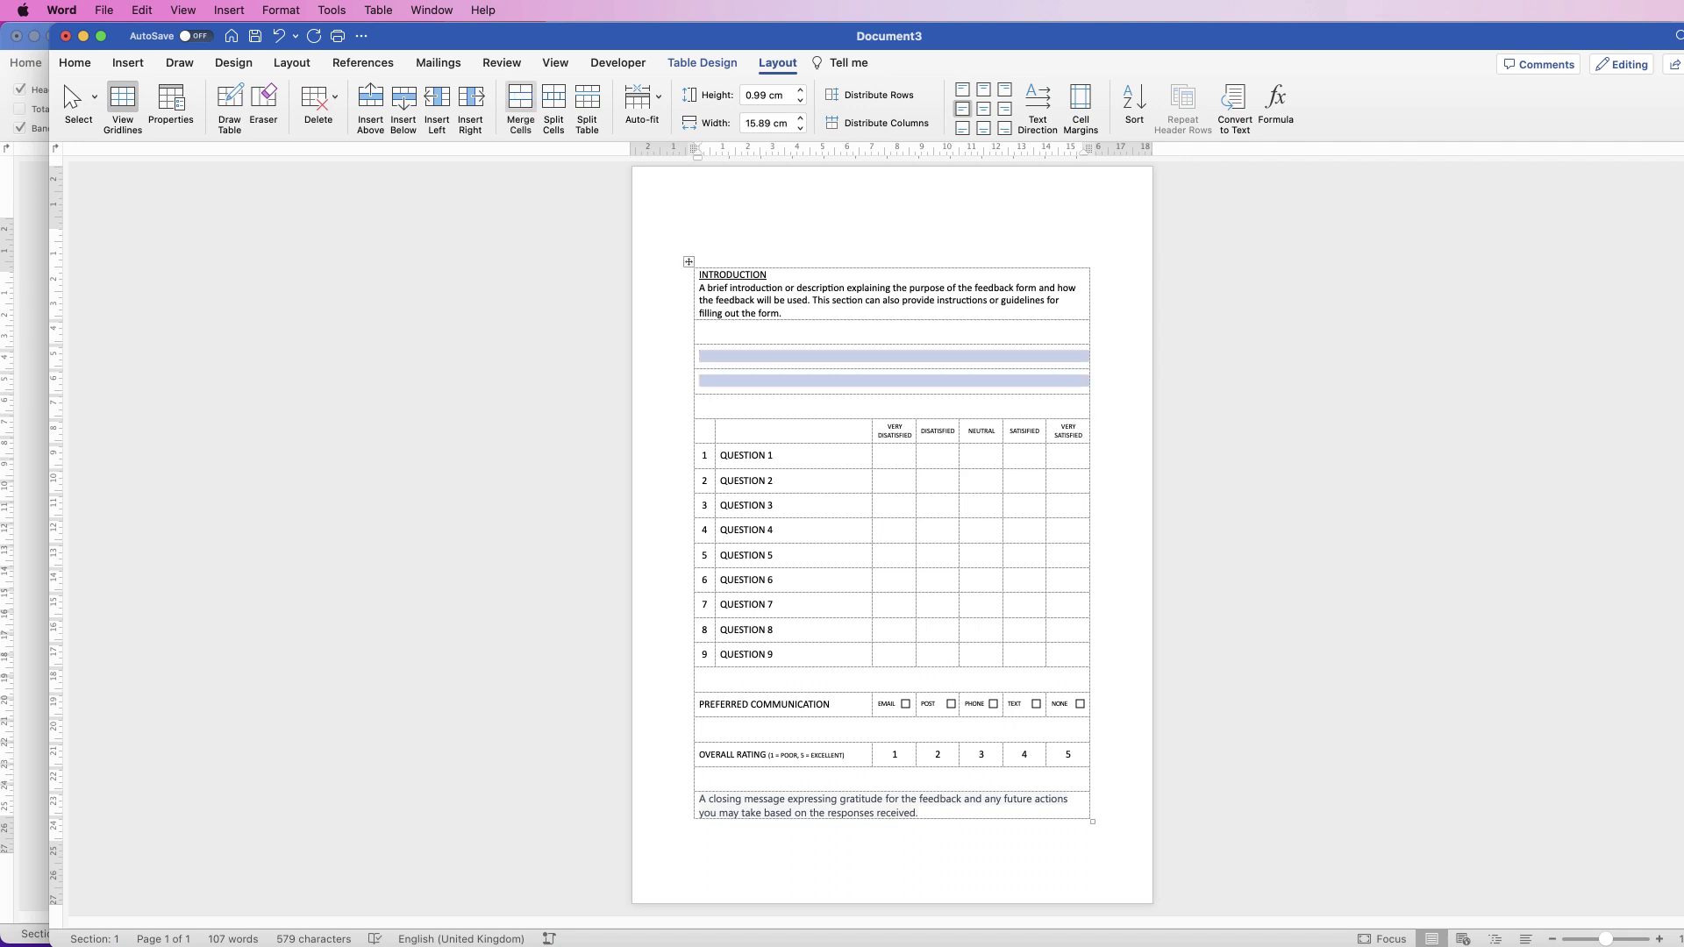
left_click(554, 104)
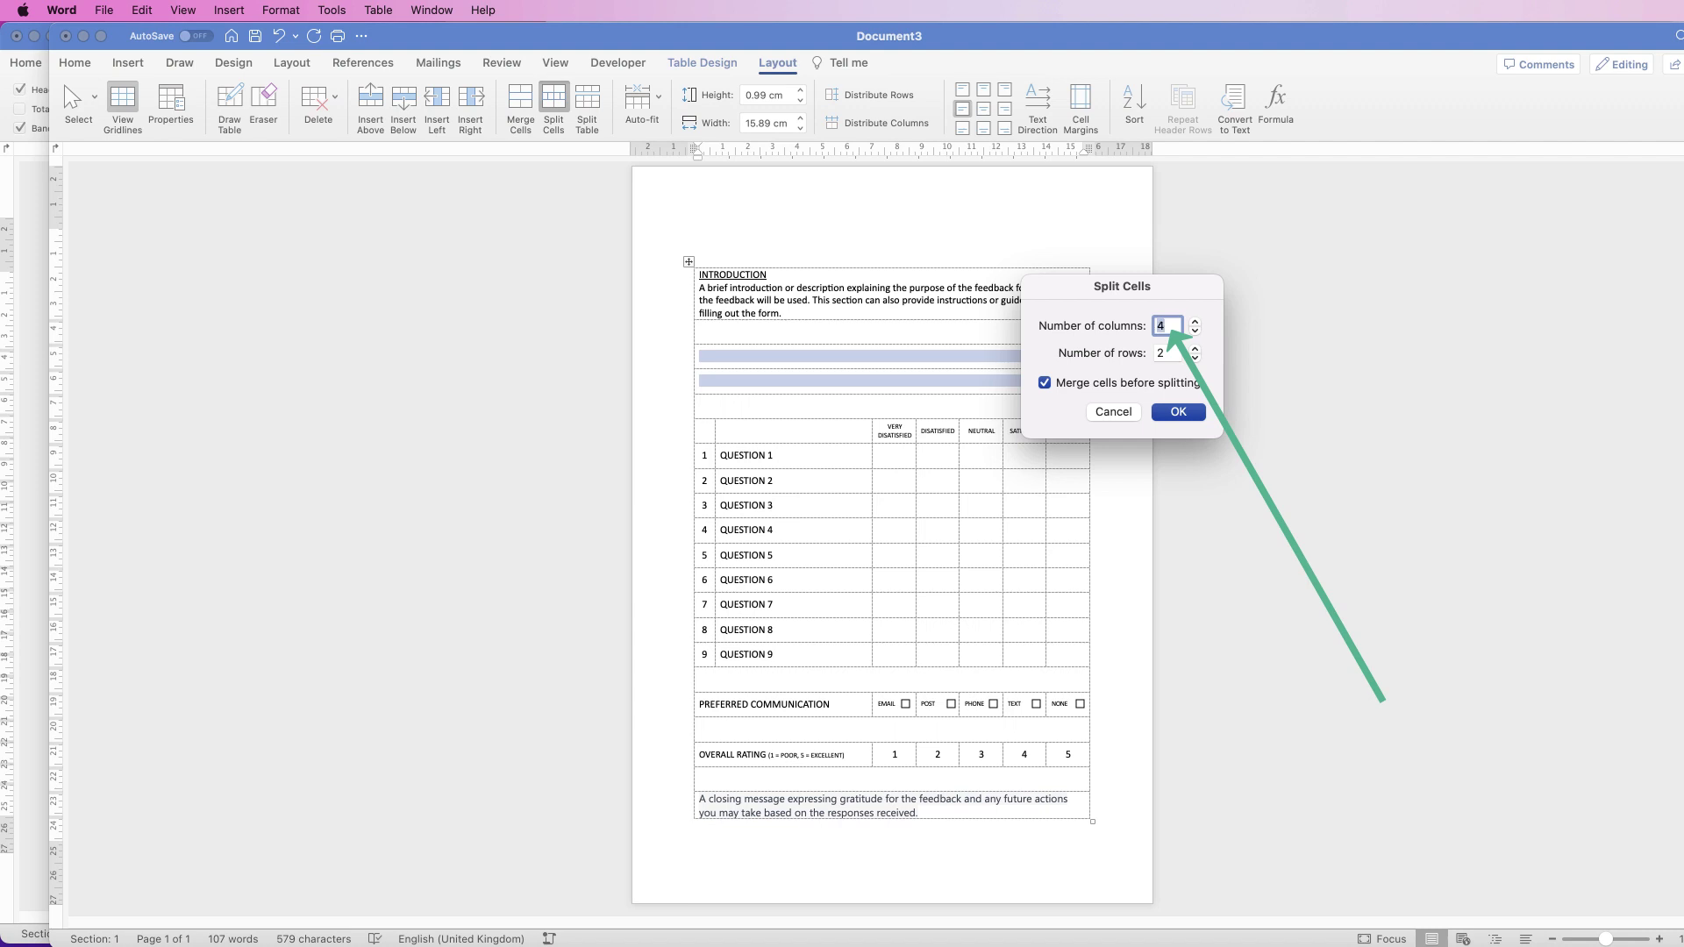
key("Return")
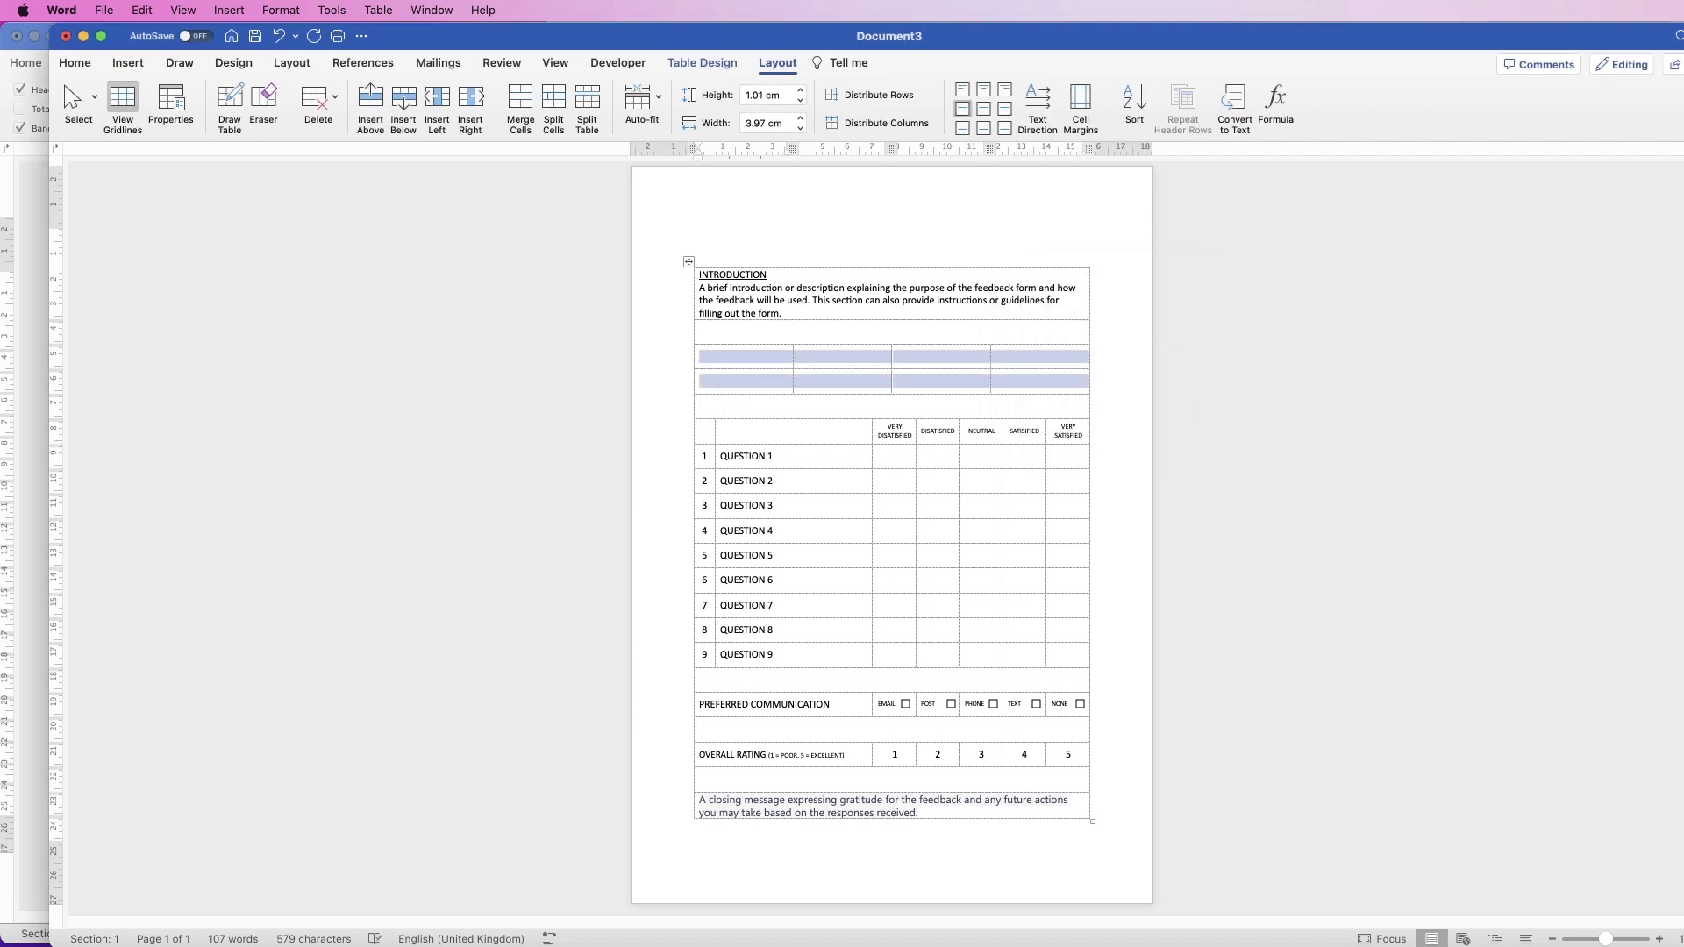
left_click_drag(794, 368, 993, 386)
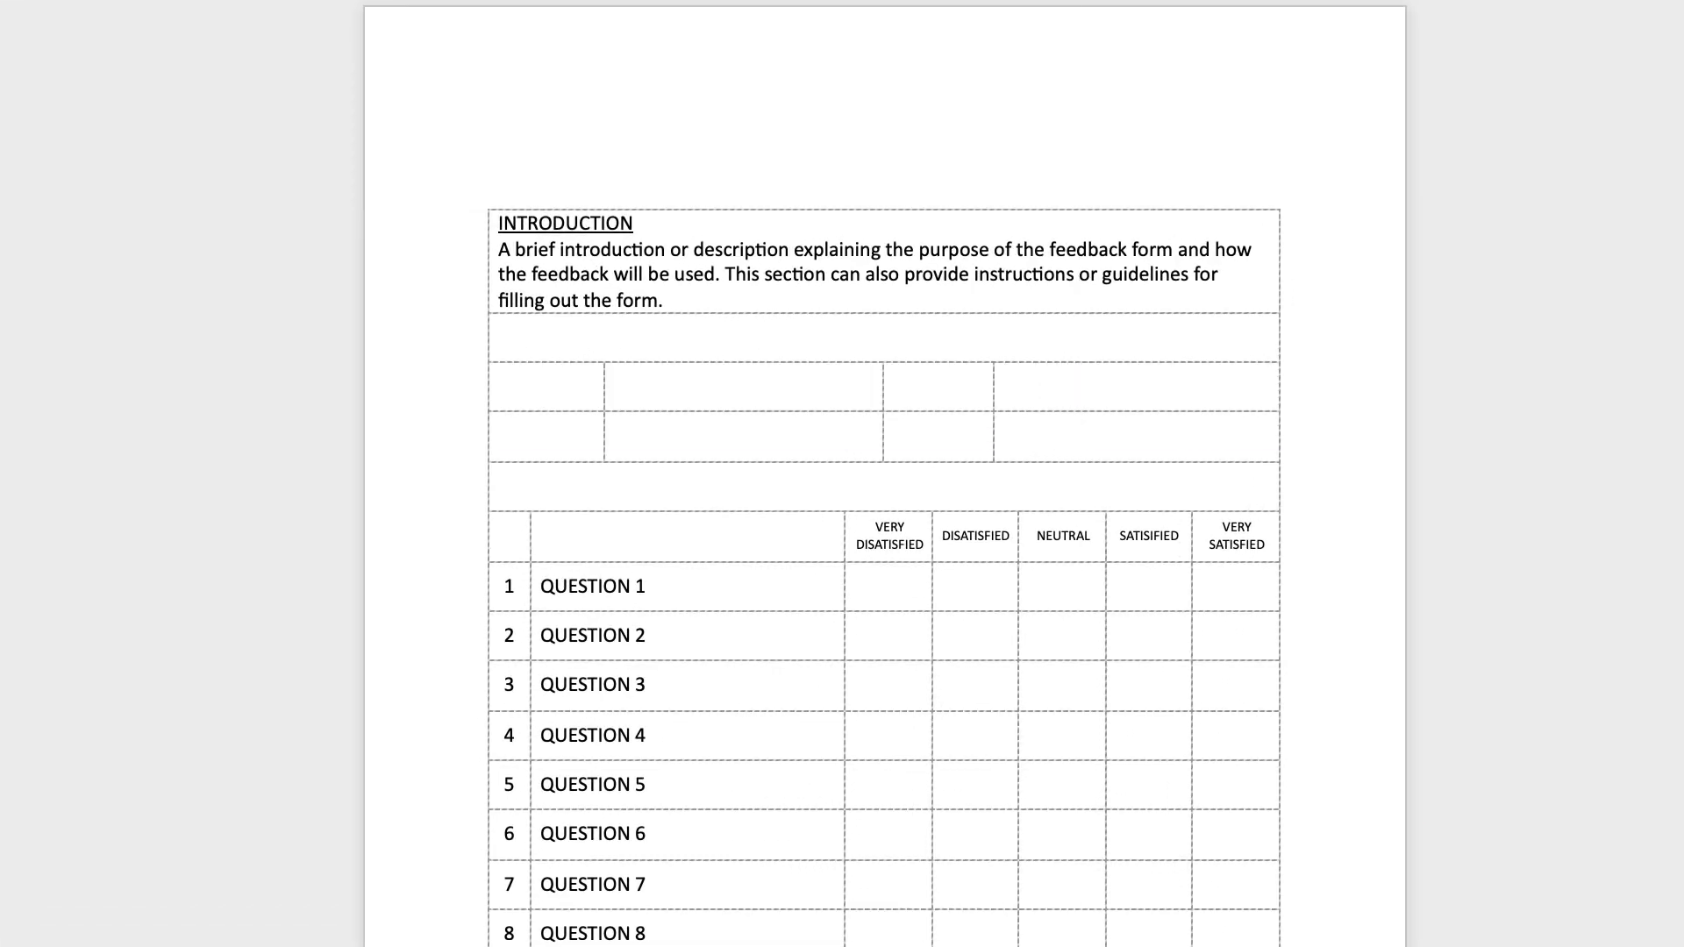
Label the first column's split cells NAME and PHONE, and the third column's upper cell EMAIL.
left_click_drag(526, 386, 1227, 438)
left_click(499, 386)
type("NAME")
left_click(576, 441)
type("PHONE")
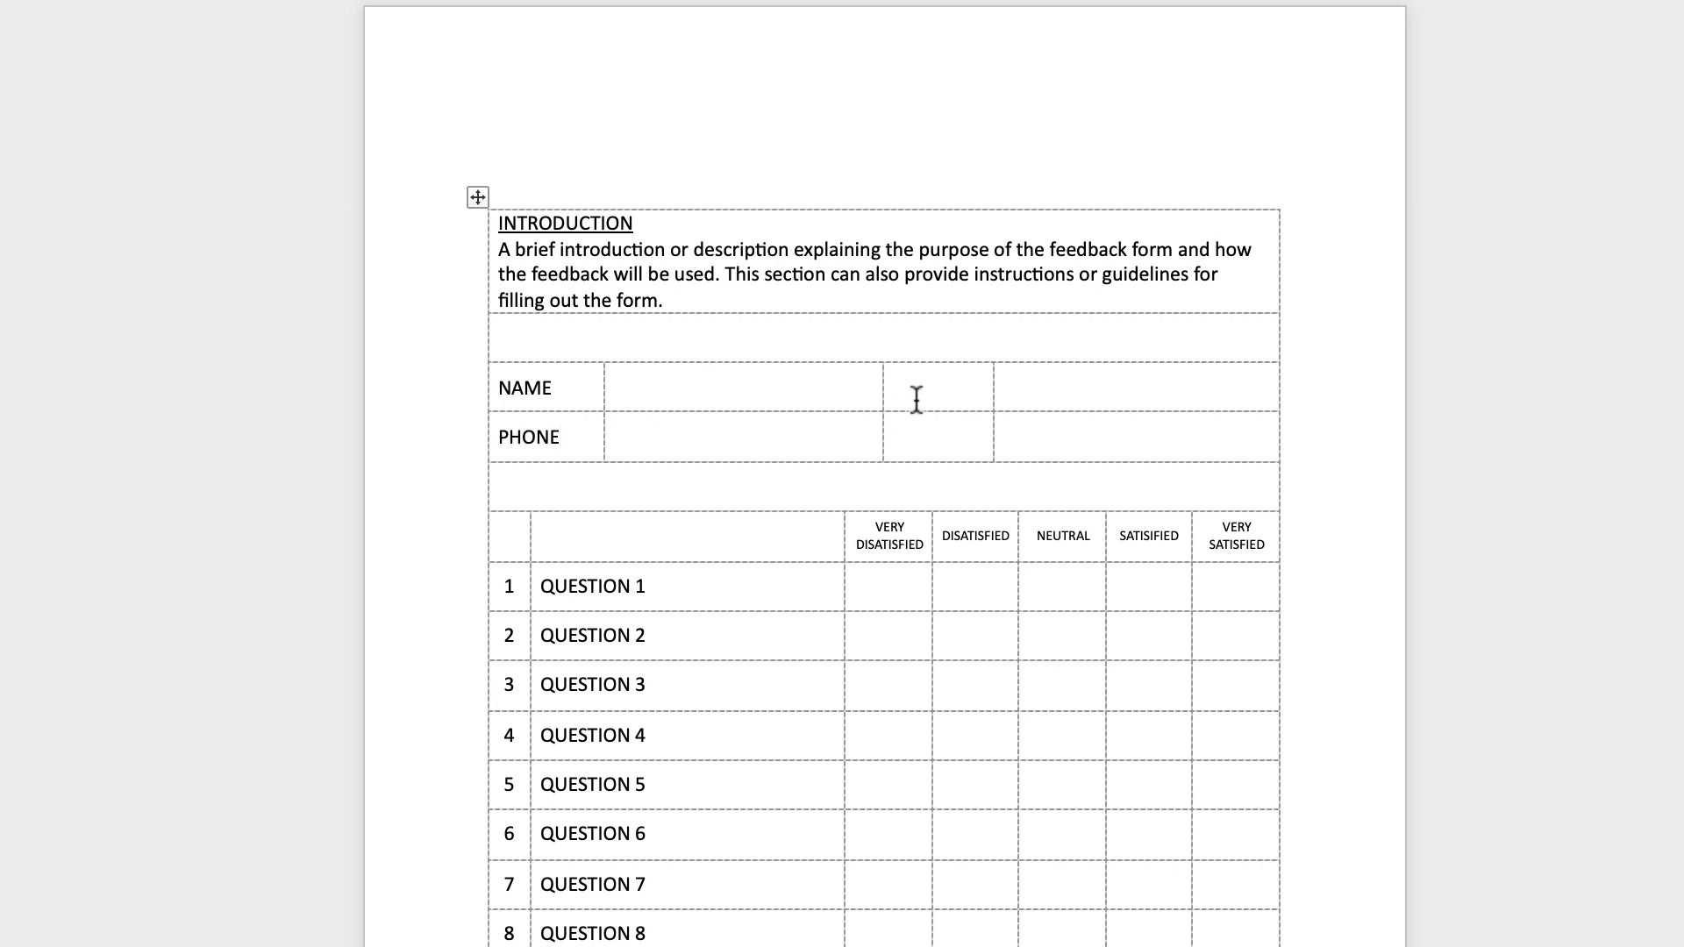
left_click(916, 399)
type("EMAIL")
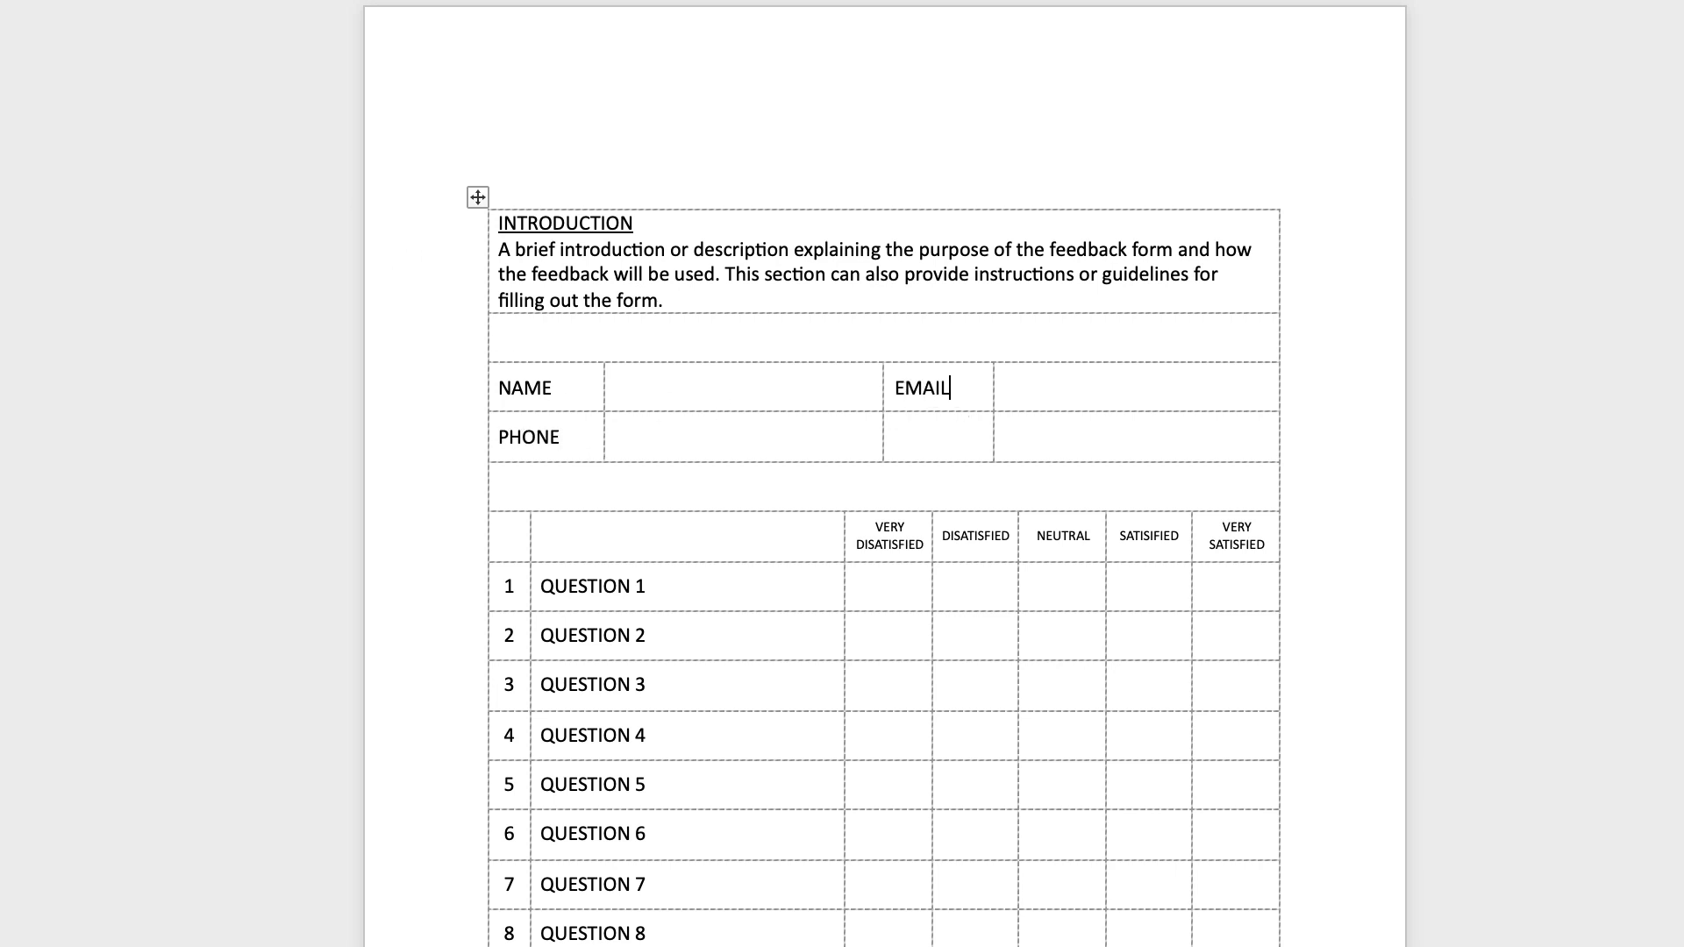
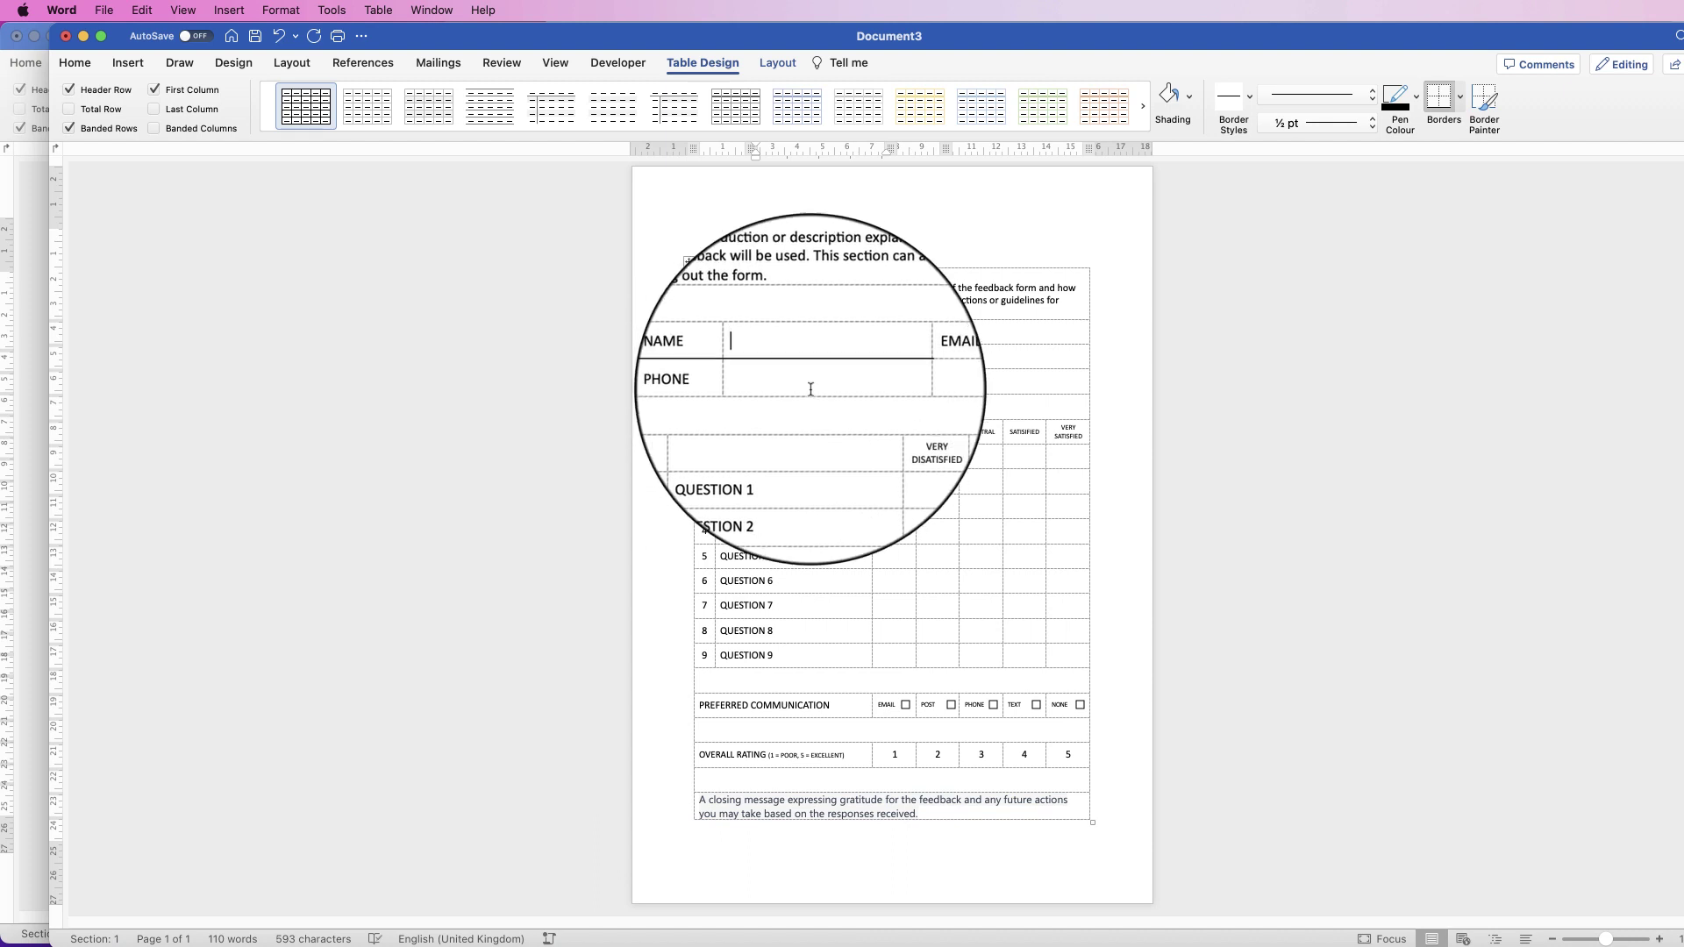
Add a bottom border to the blank answer cells beside PHONE and EMAIL.
left_click(816, 386)
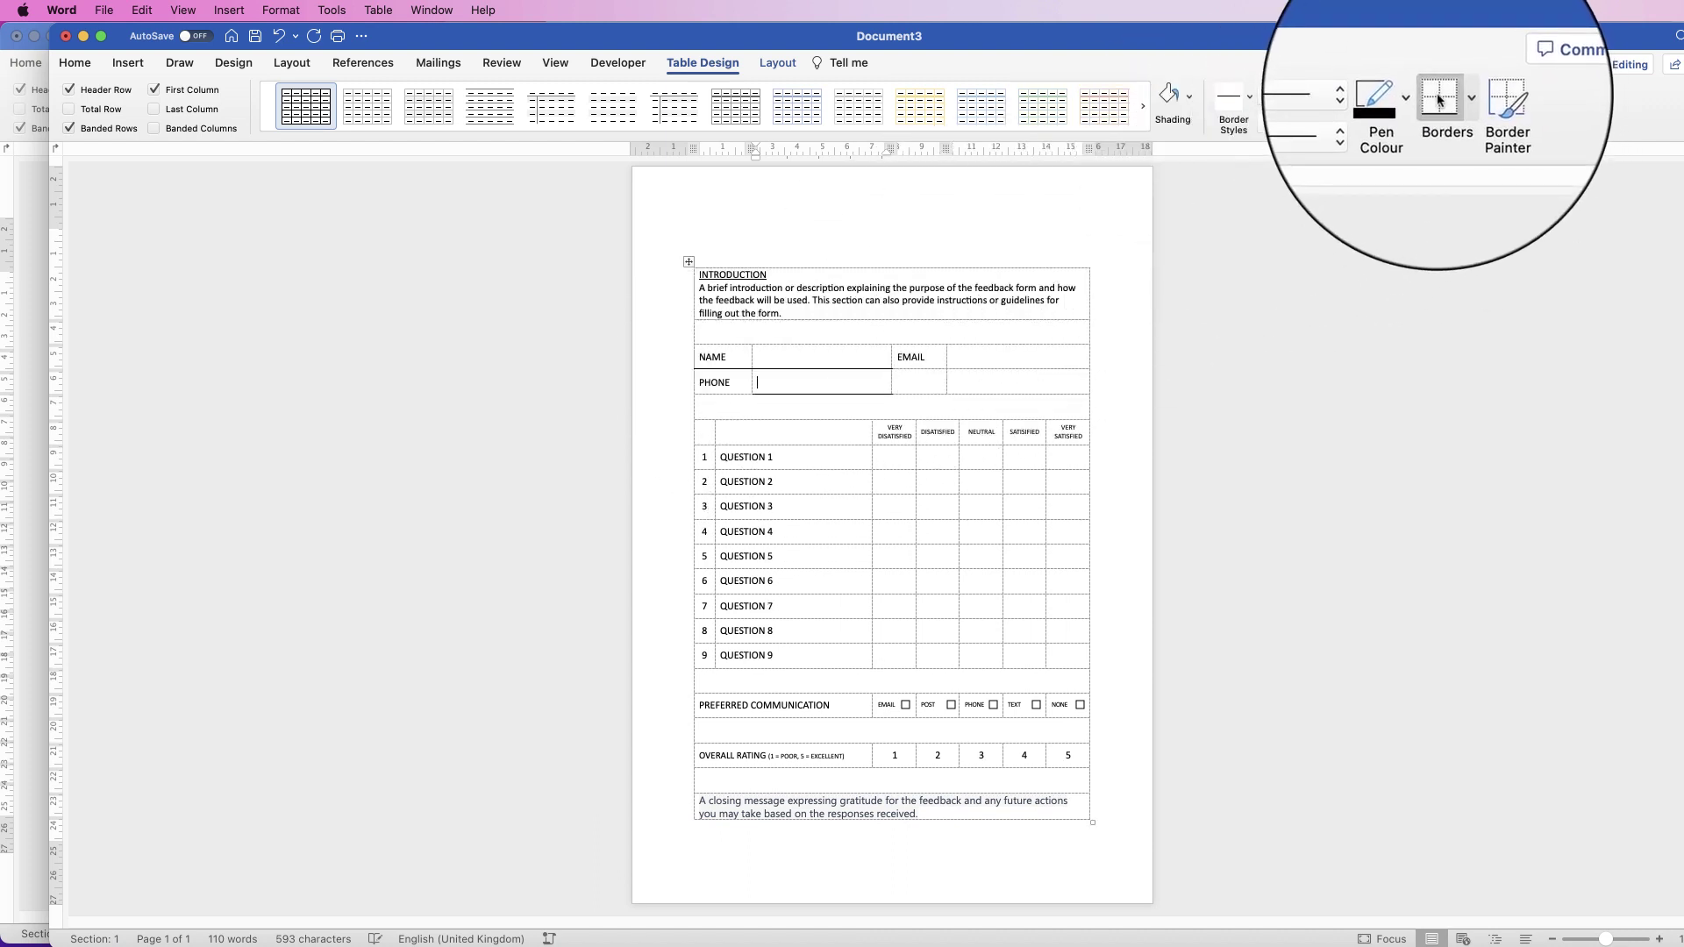
left_click(1439, 99)
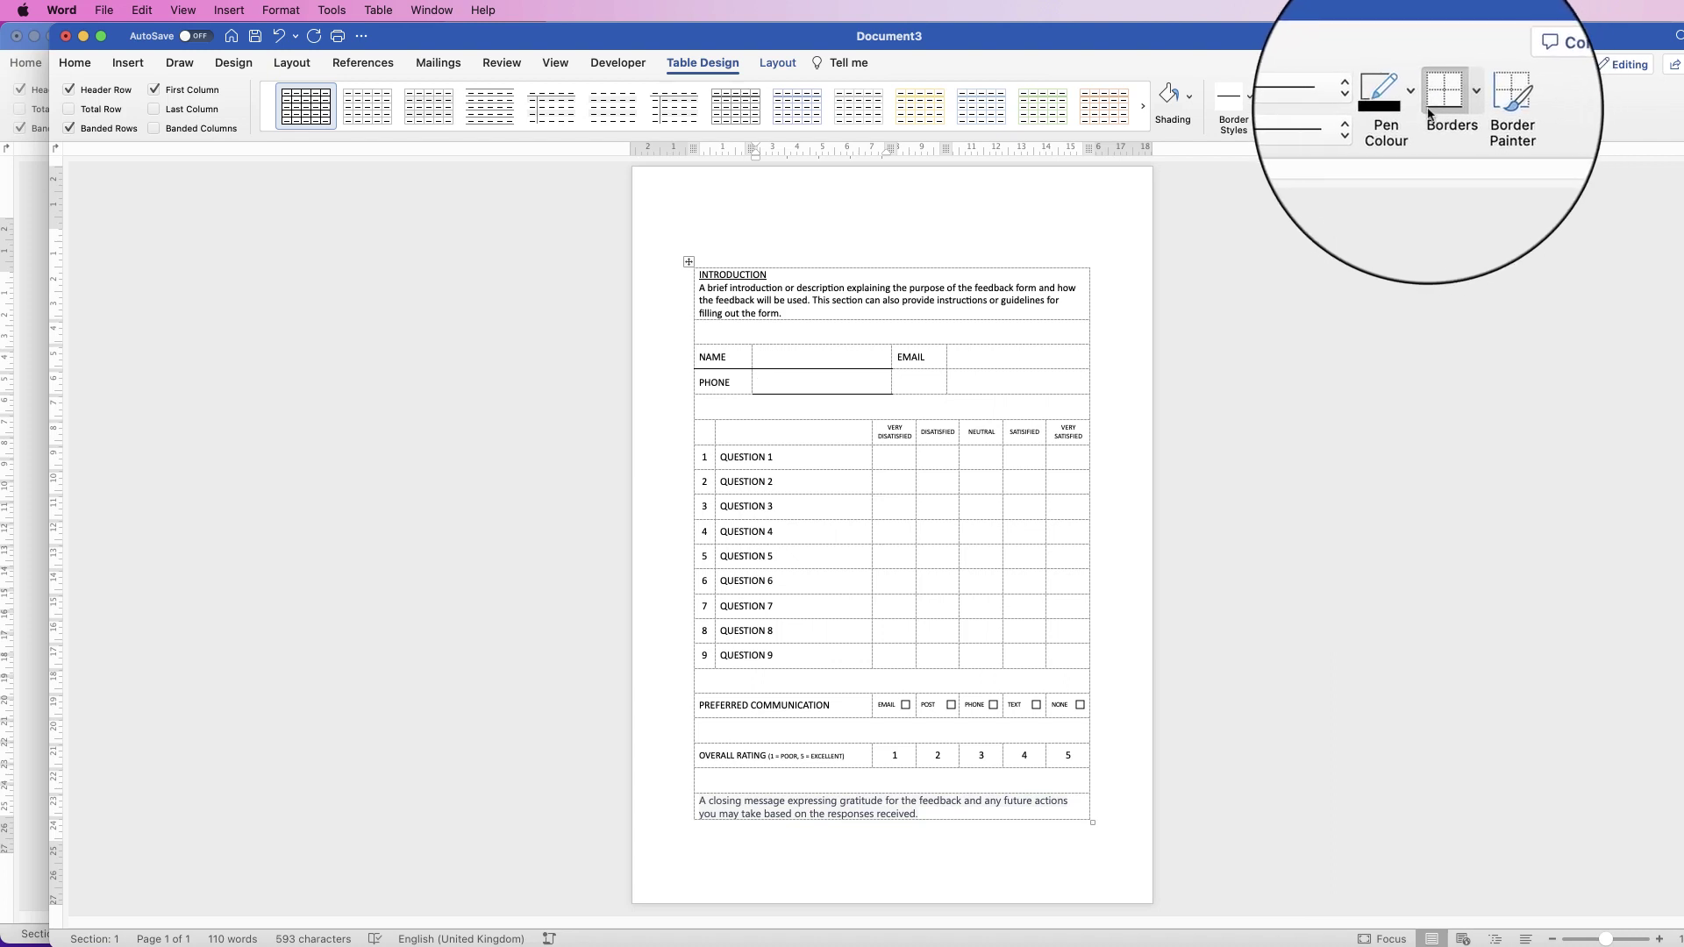
left_click(994, 360)
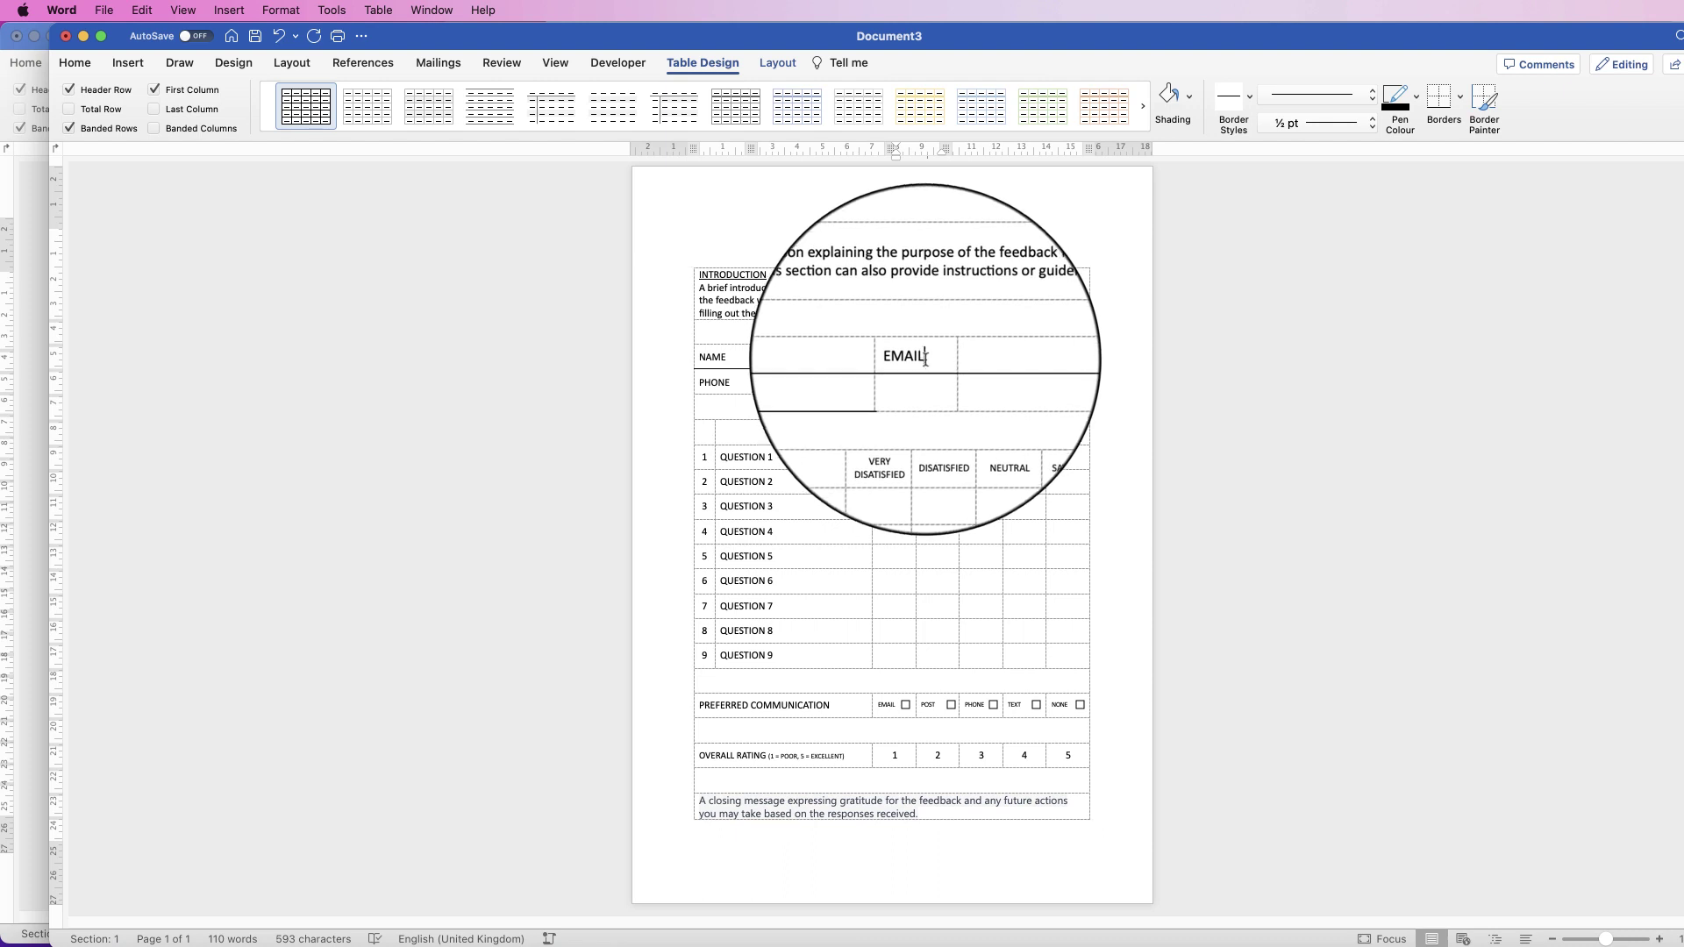
Remove the inside horizontal border beneath the EMAIL label and between the NAME and PHONE labels.
left_click_drag(925, 356, 926, 386)
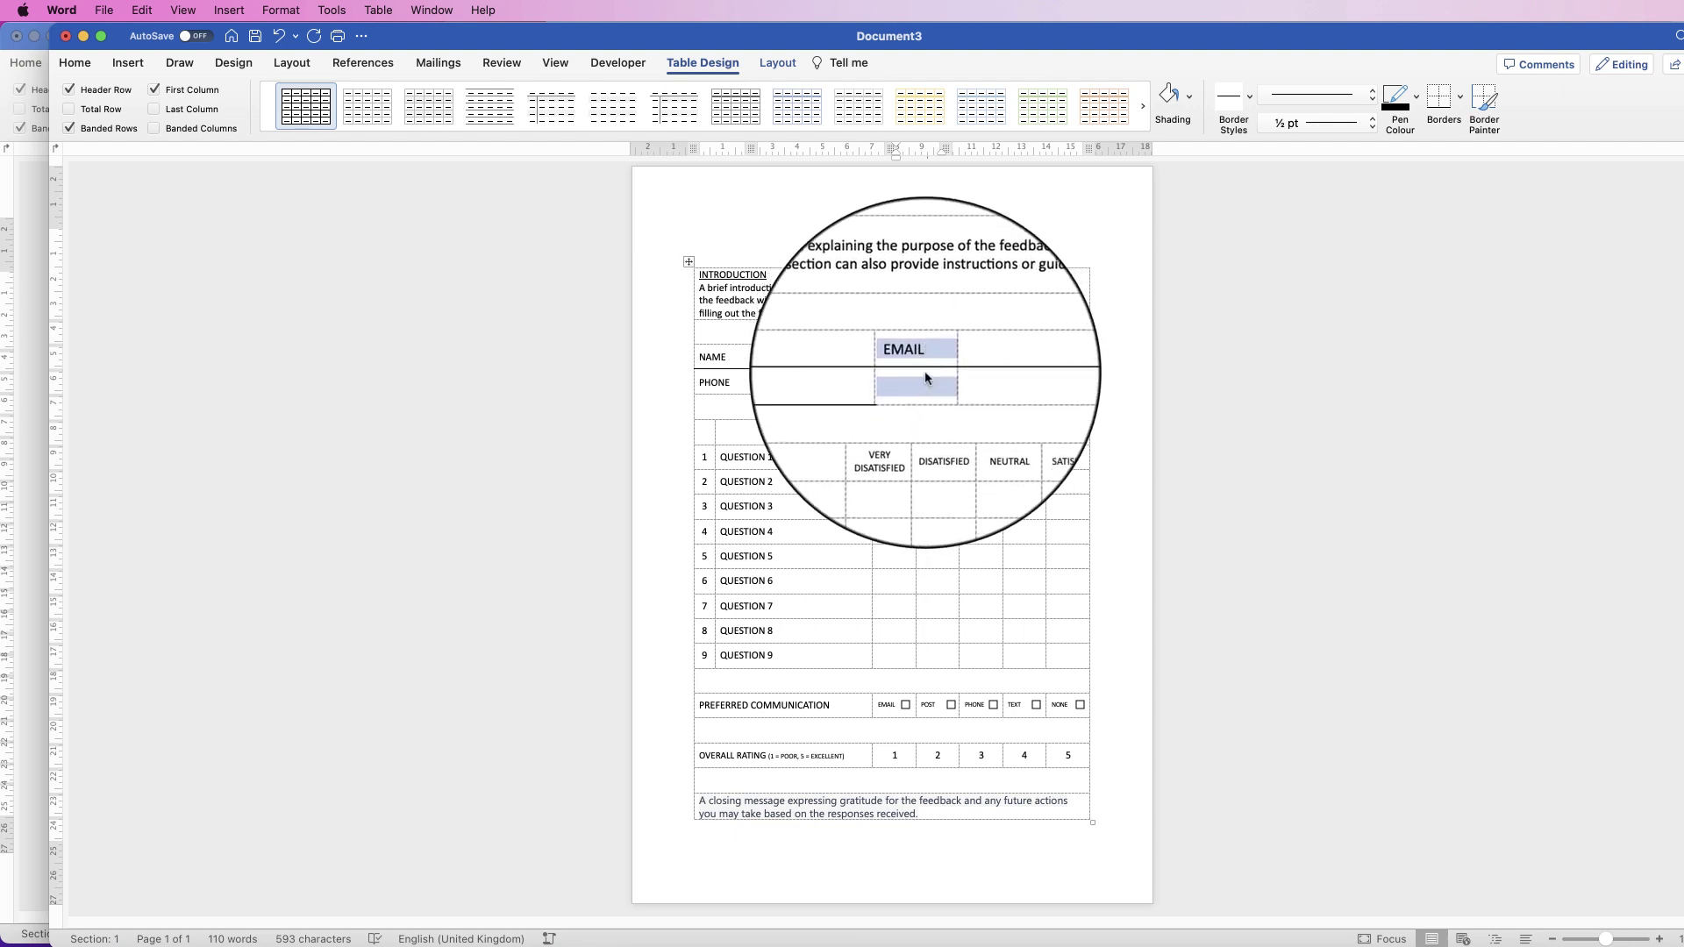
left_click(1460, 96)
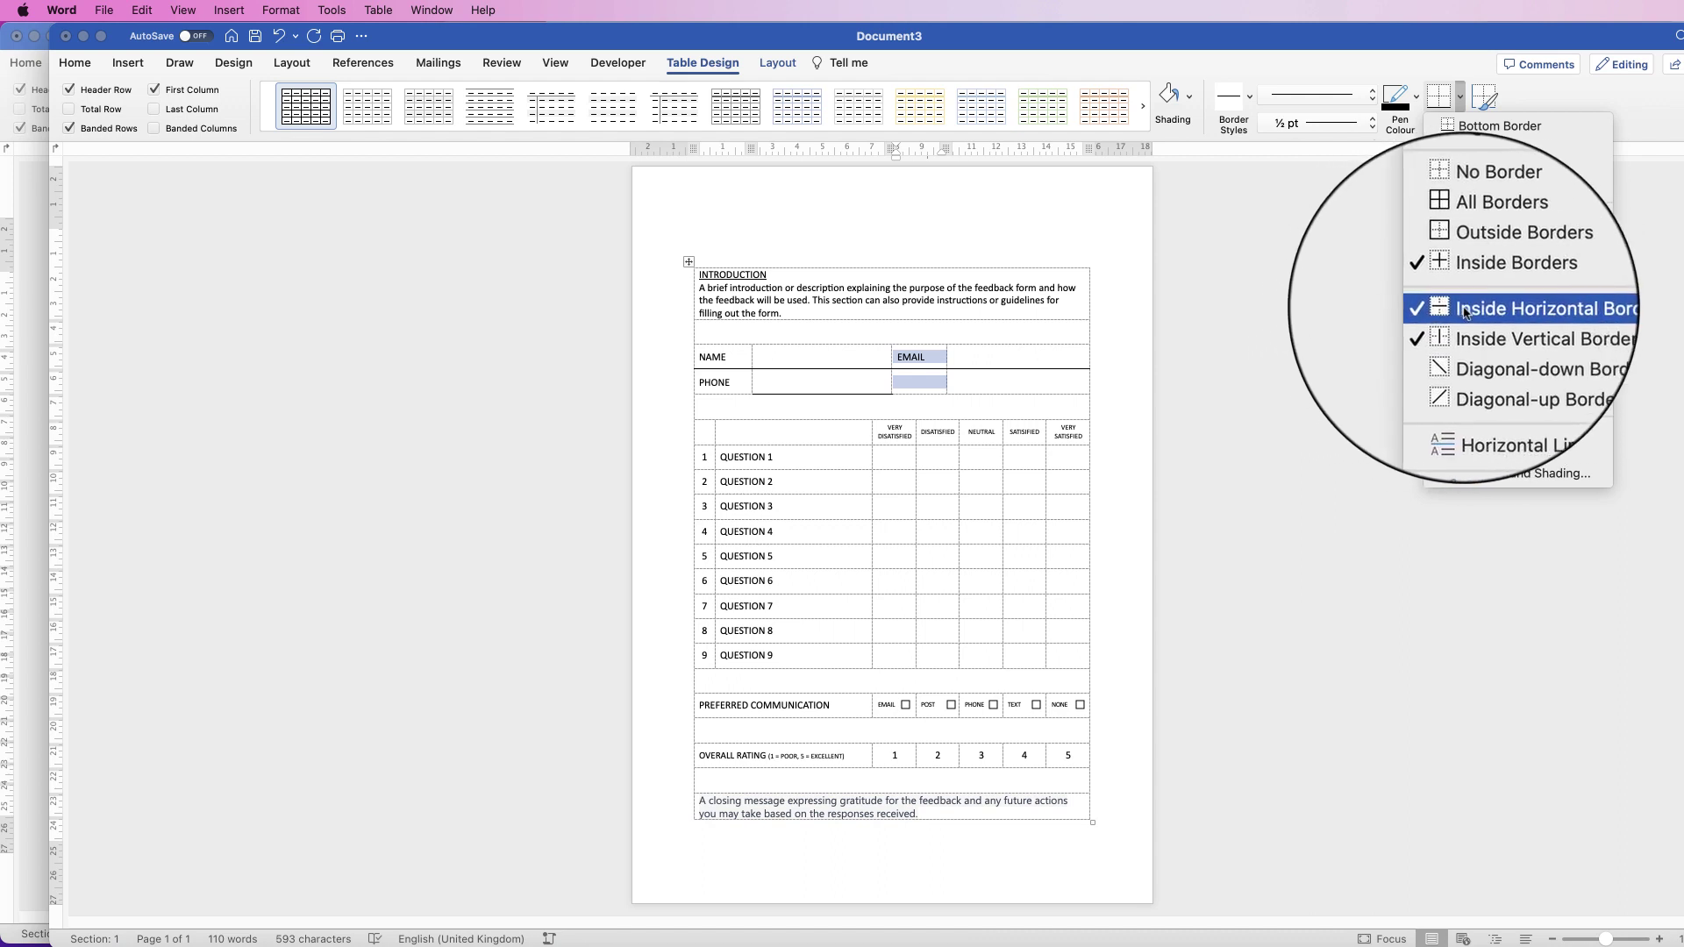
left_click(1428, 314)
left_click_drag(730, 356, 722, 384)
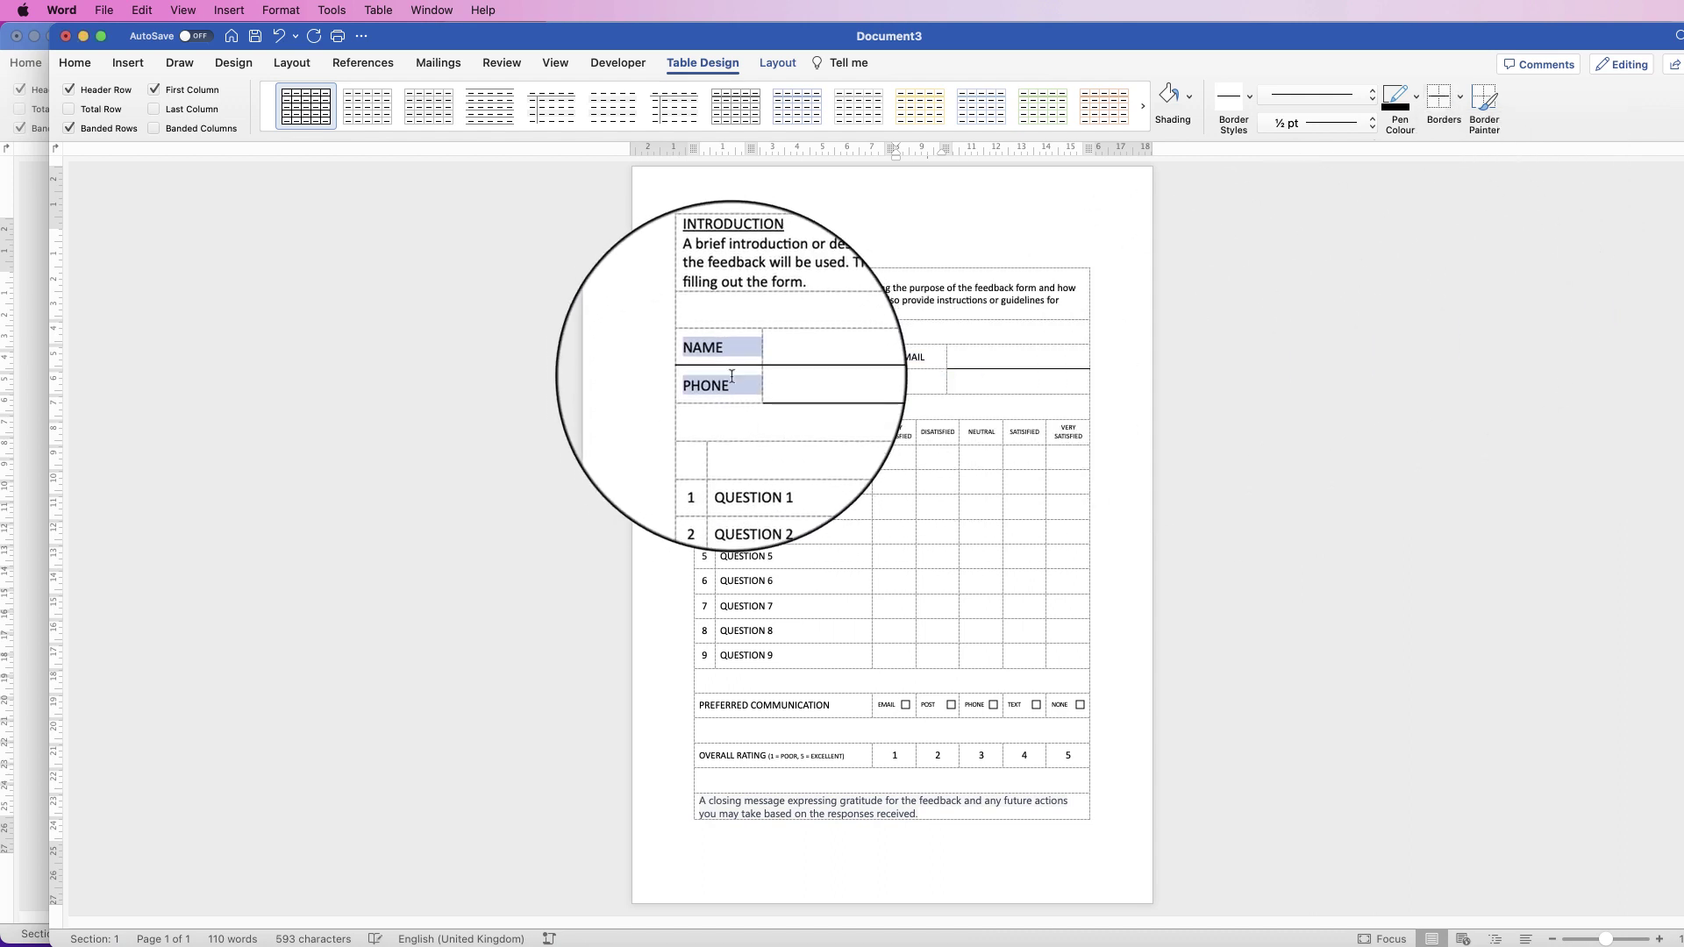
left_click(1459, 96)
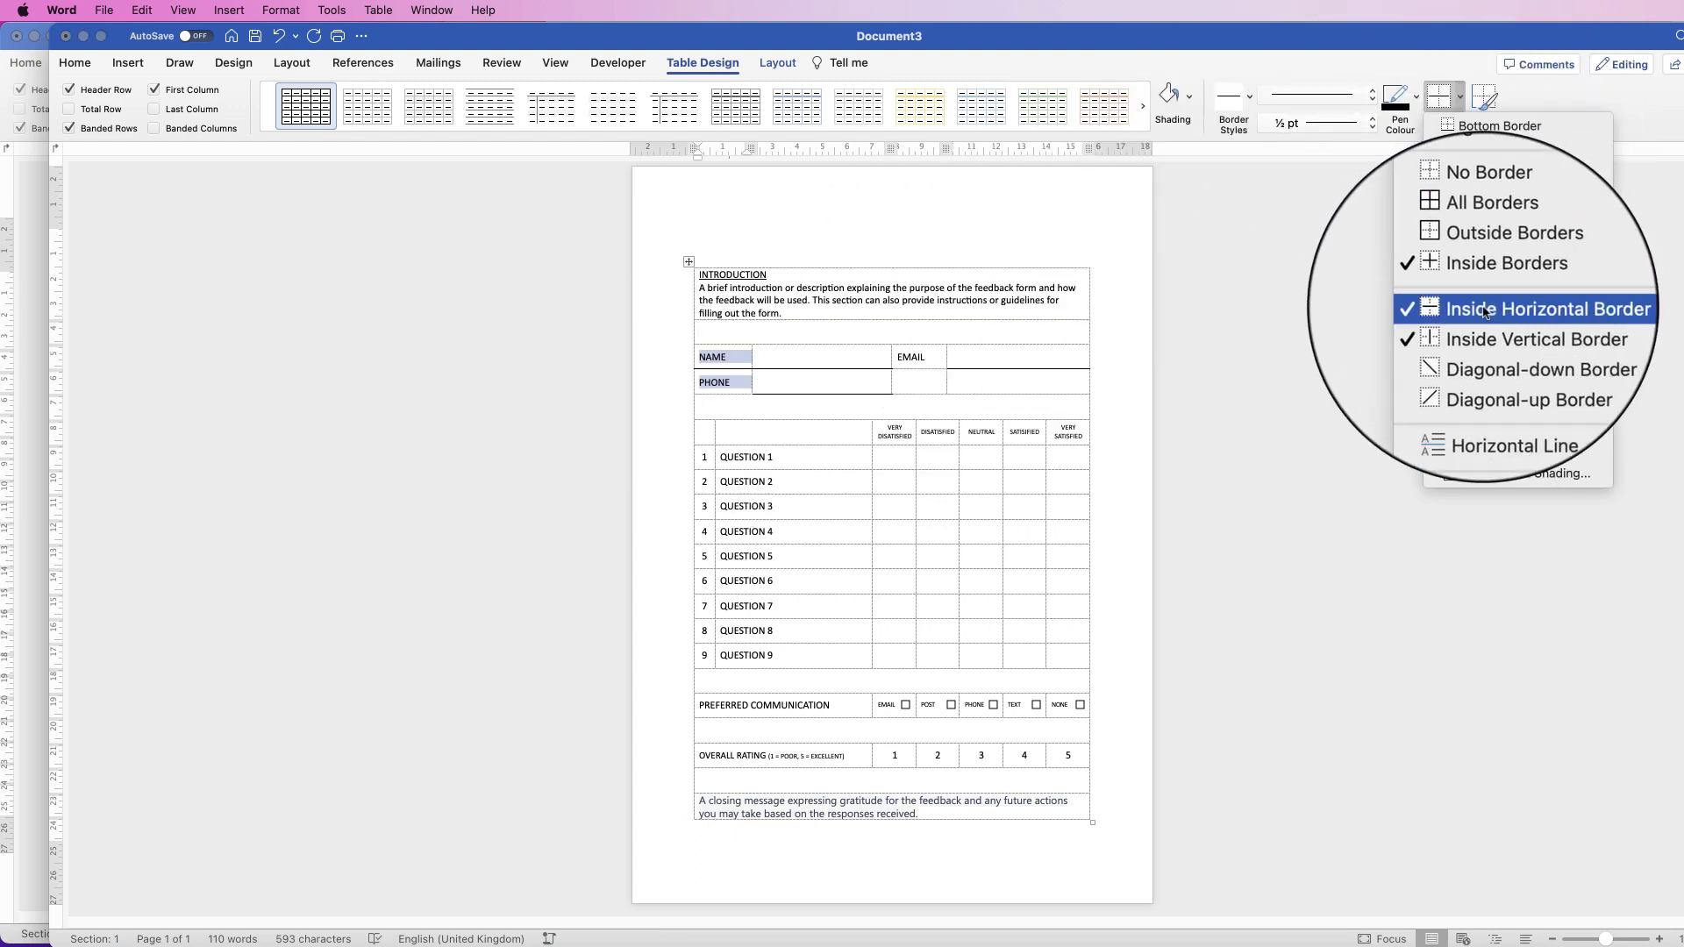
left_click(1447, 308)
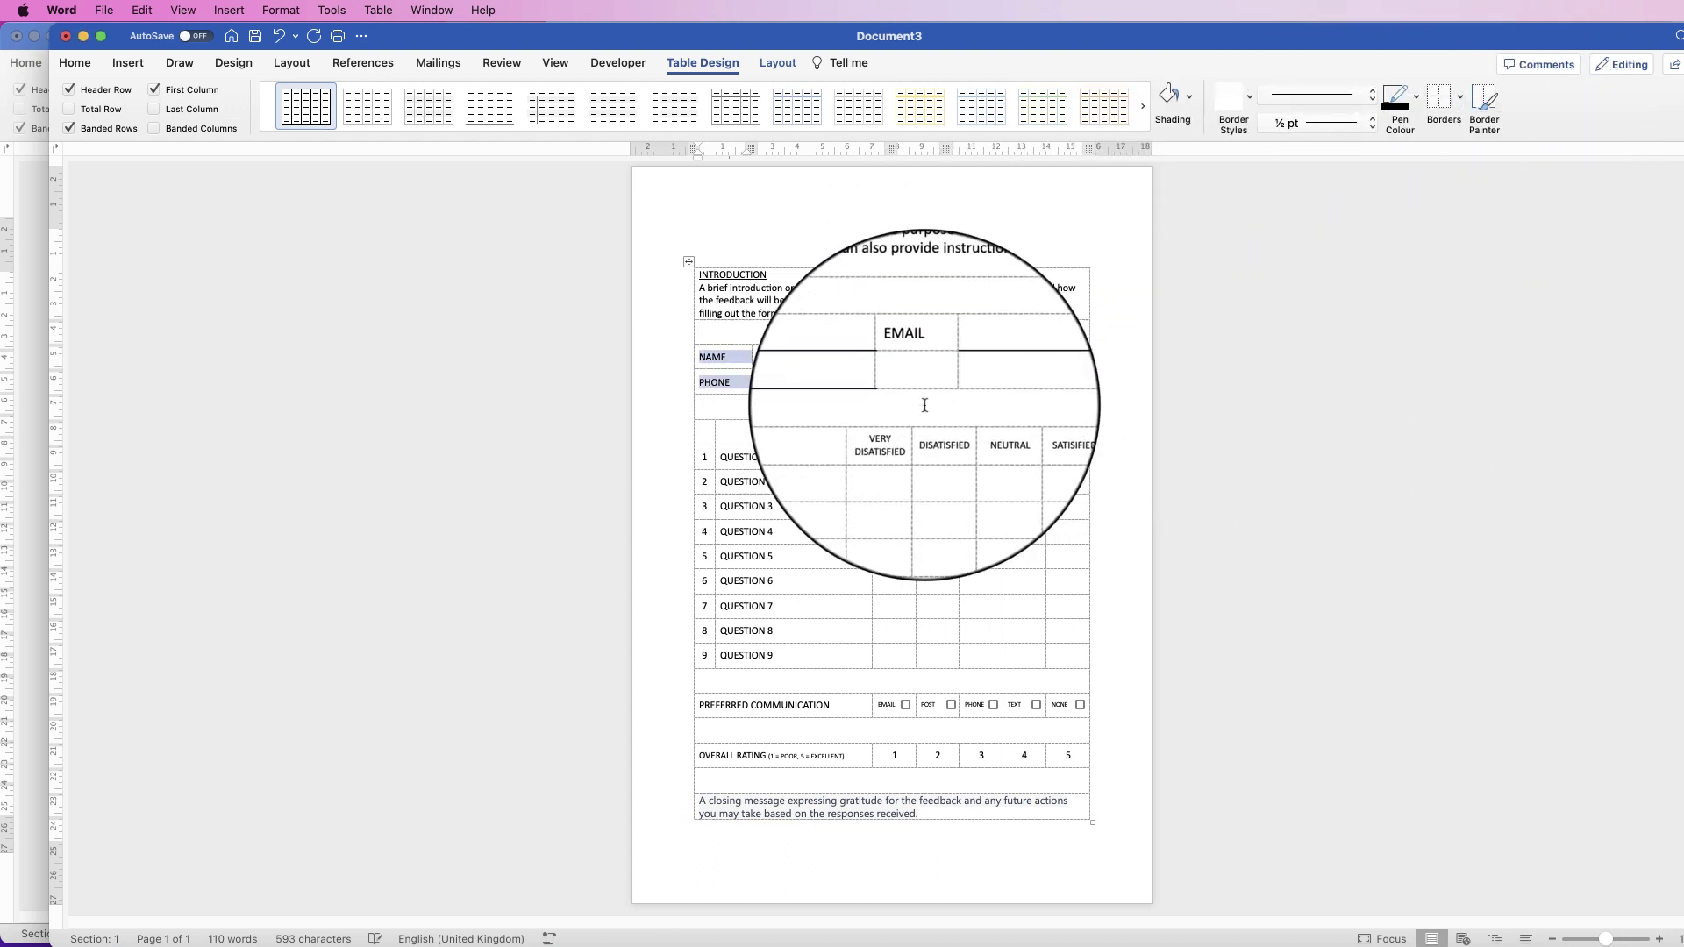
left_click_drag(721, 356, 744, 393)
left_click(730, 390)
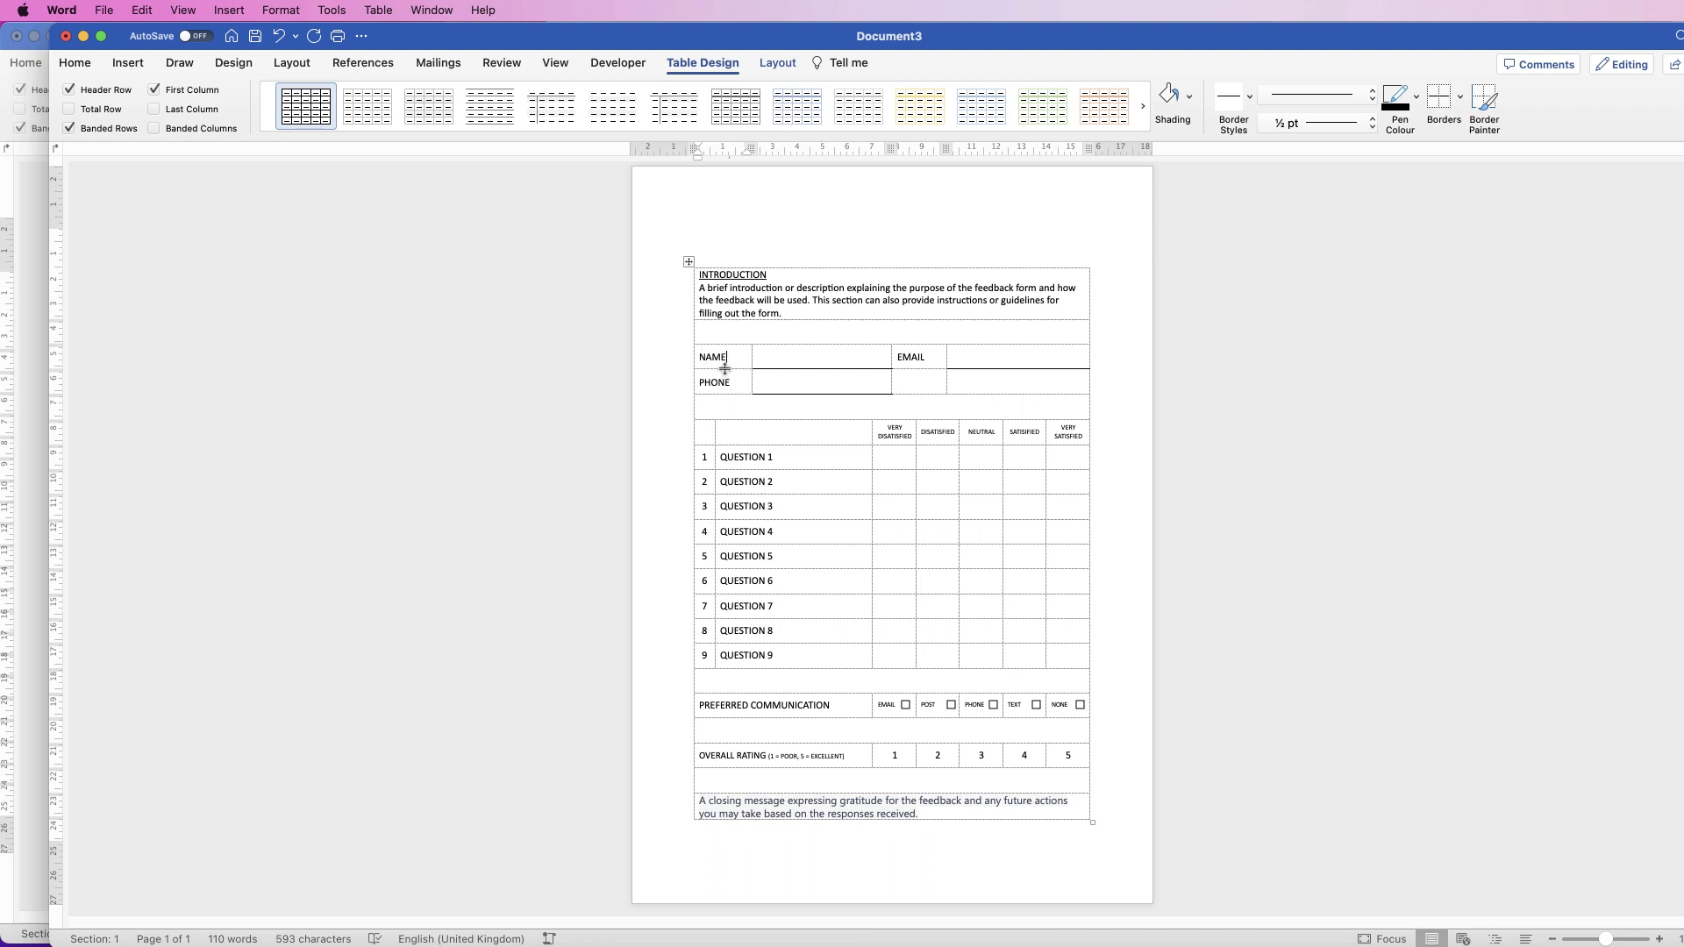
Apply All Borders to the question block, from the satisfaction header row through QUESTION 9.
left_click_drag(1052, 651, 712, 435)
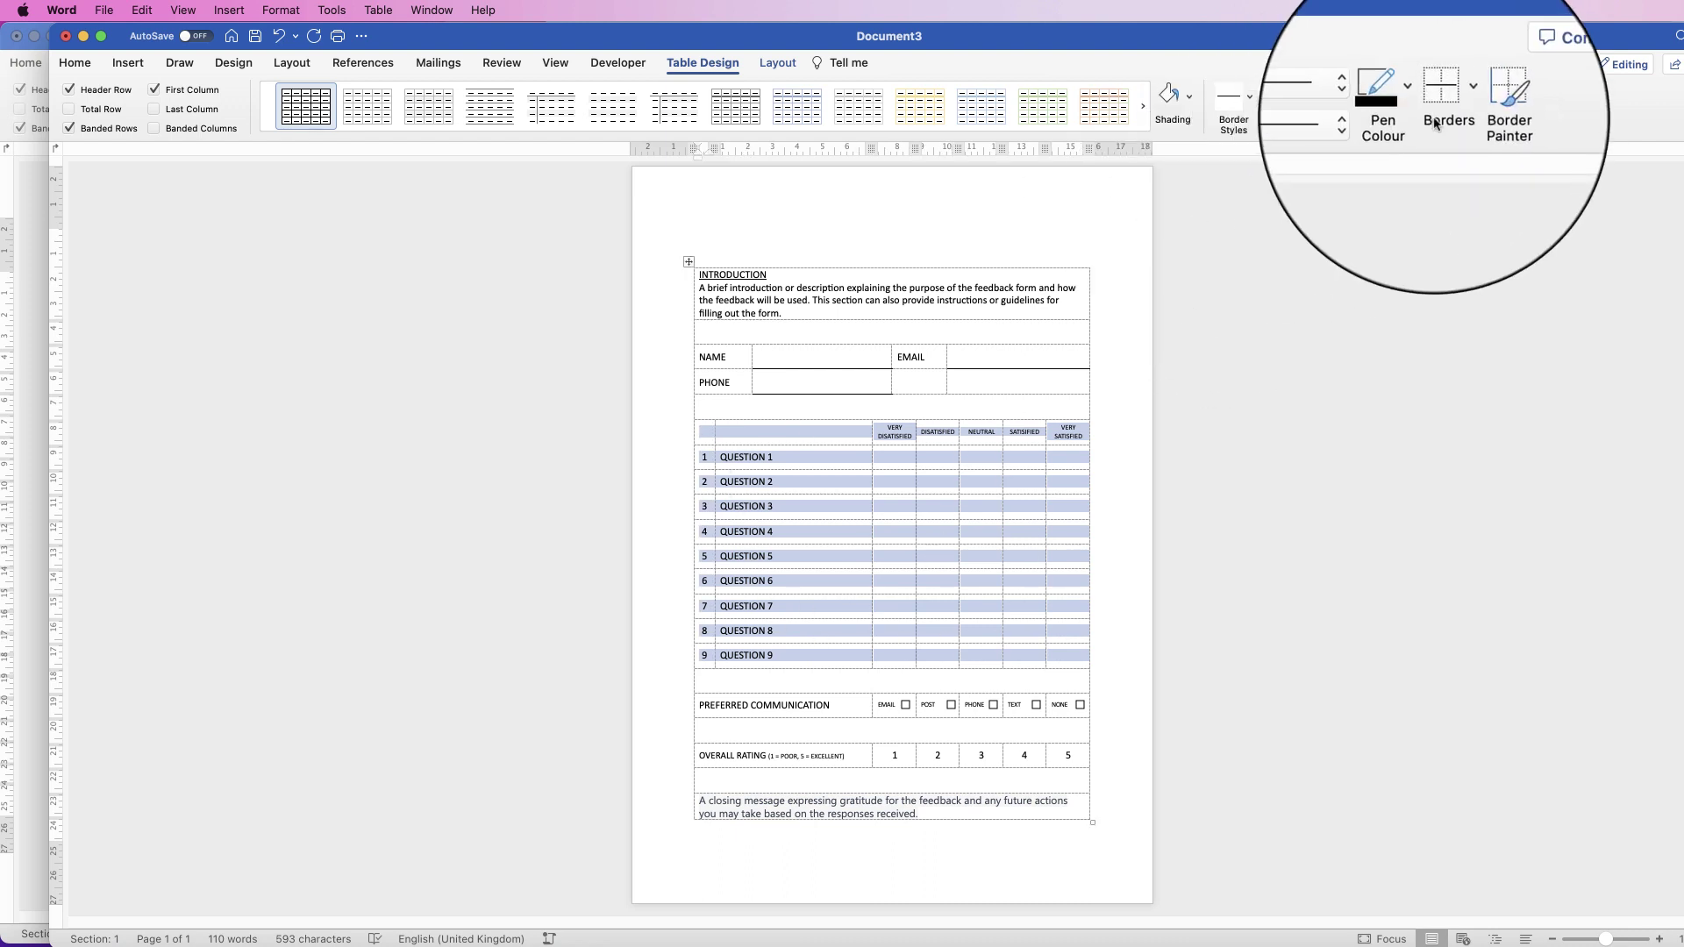
left_click(1459, 96)
left_click(1479, 239)
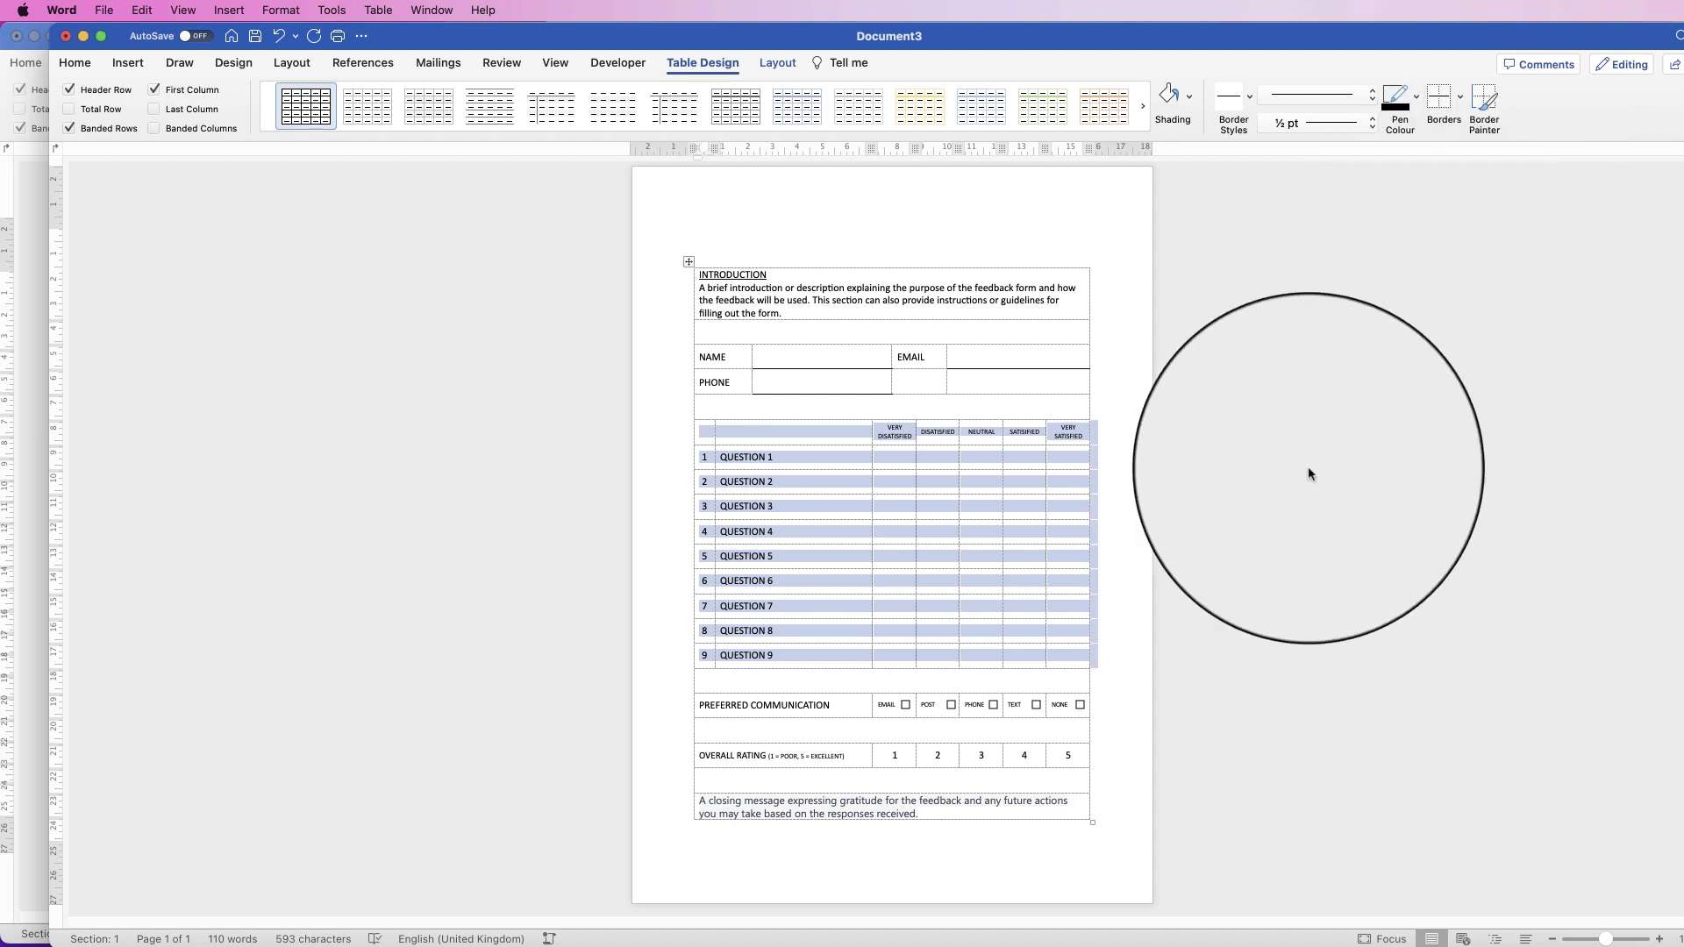
Apply All Borders to the PREFERRED COMMUNICATION and OVERALL RATING rows, and clear the selection.
left_click_drag(699, 710, 1084, 713)
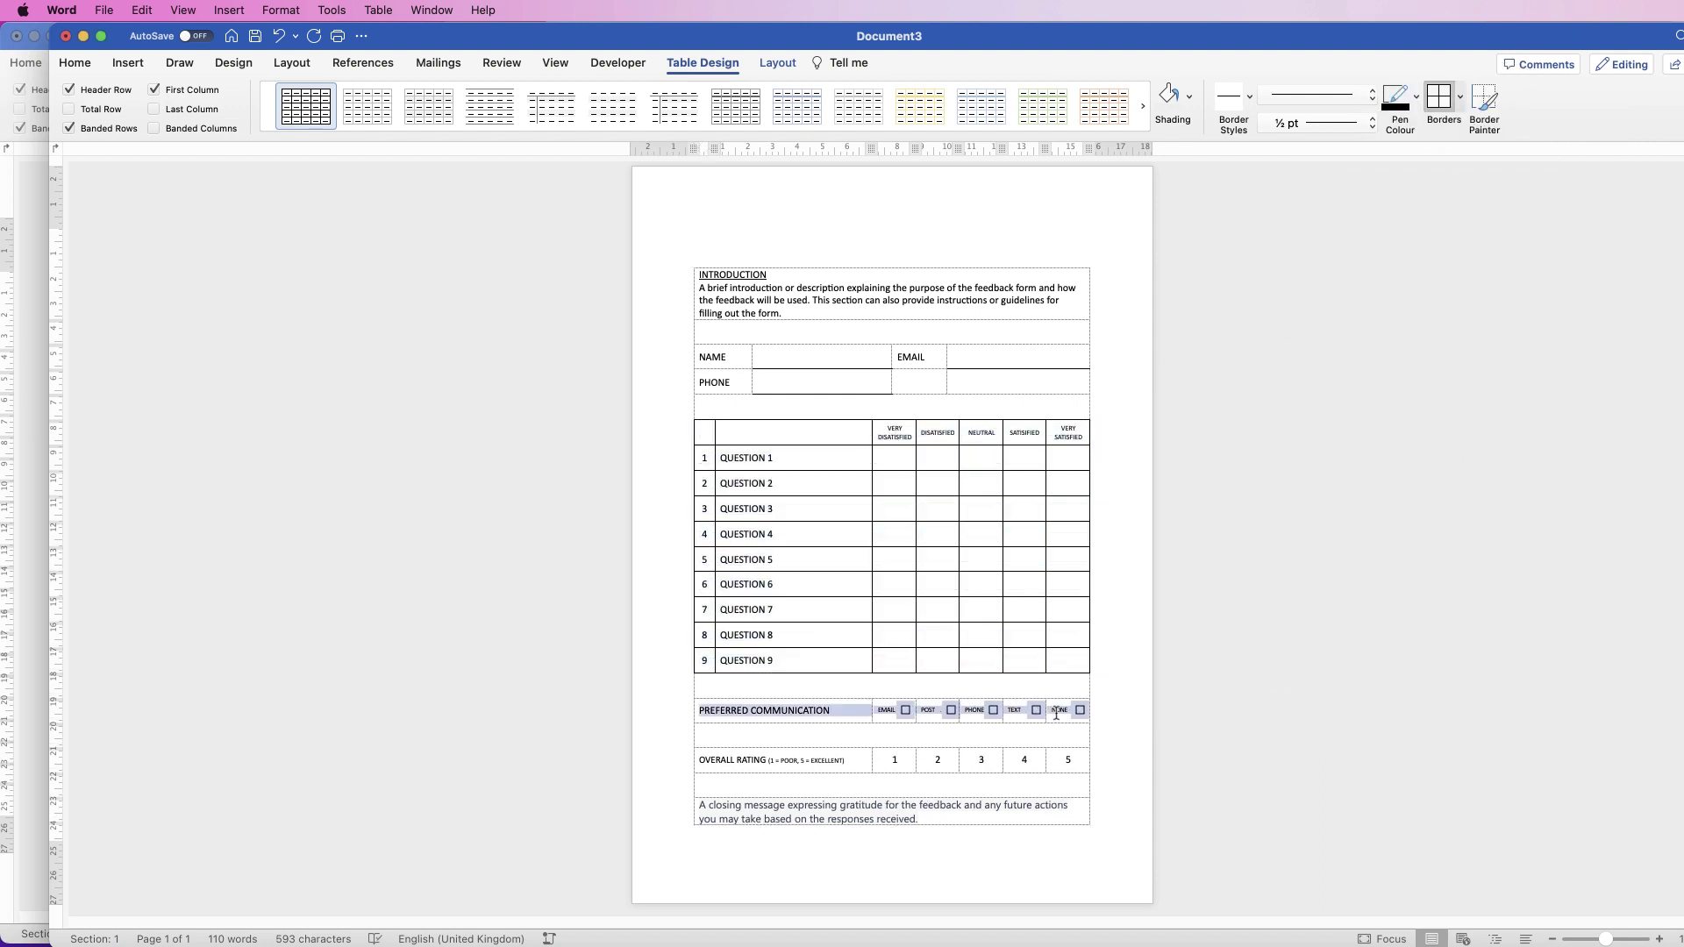
left_click(1439, 102)
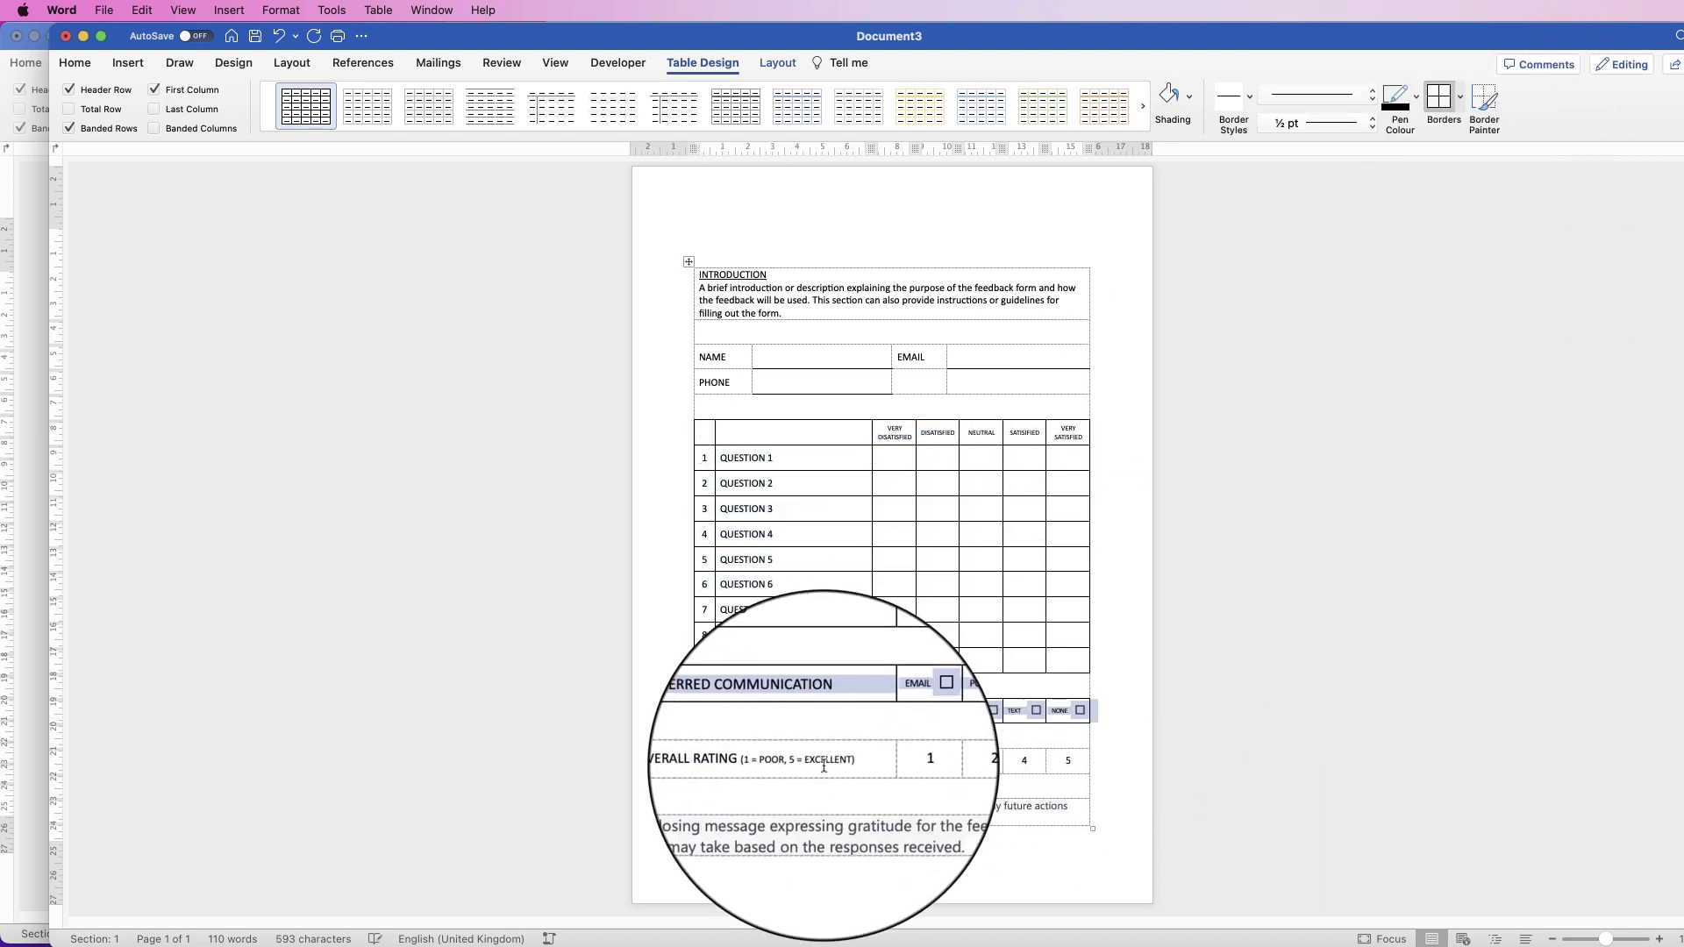
left_click_drag(860, 761, 1047, 760)
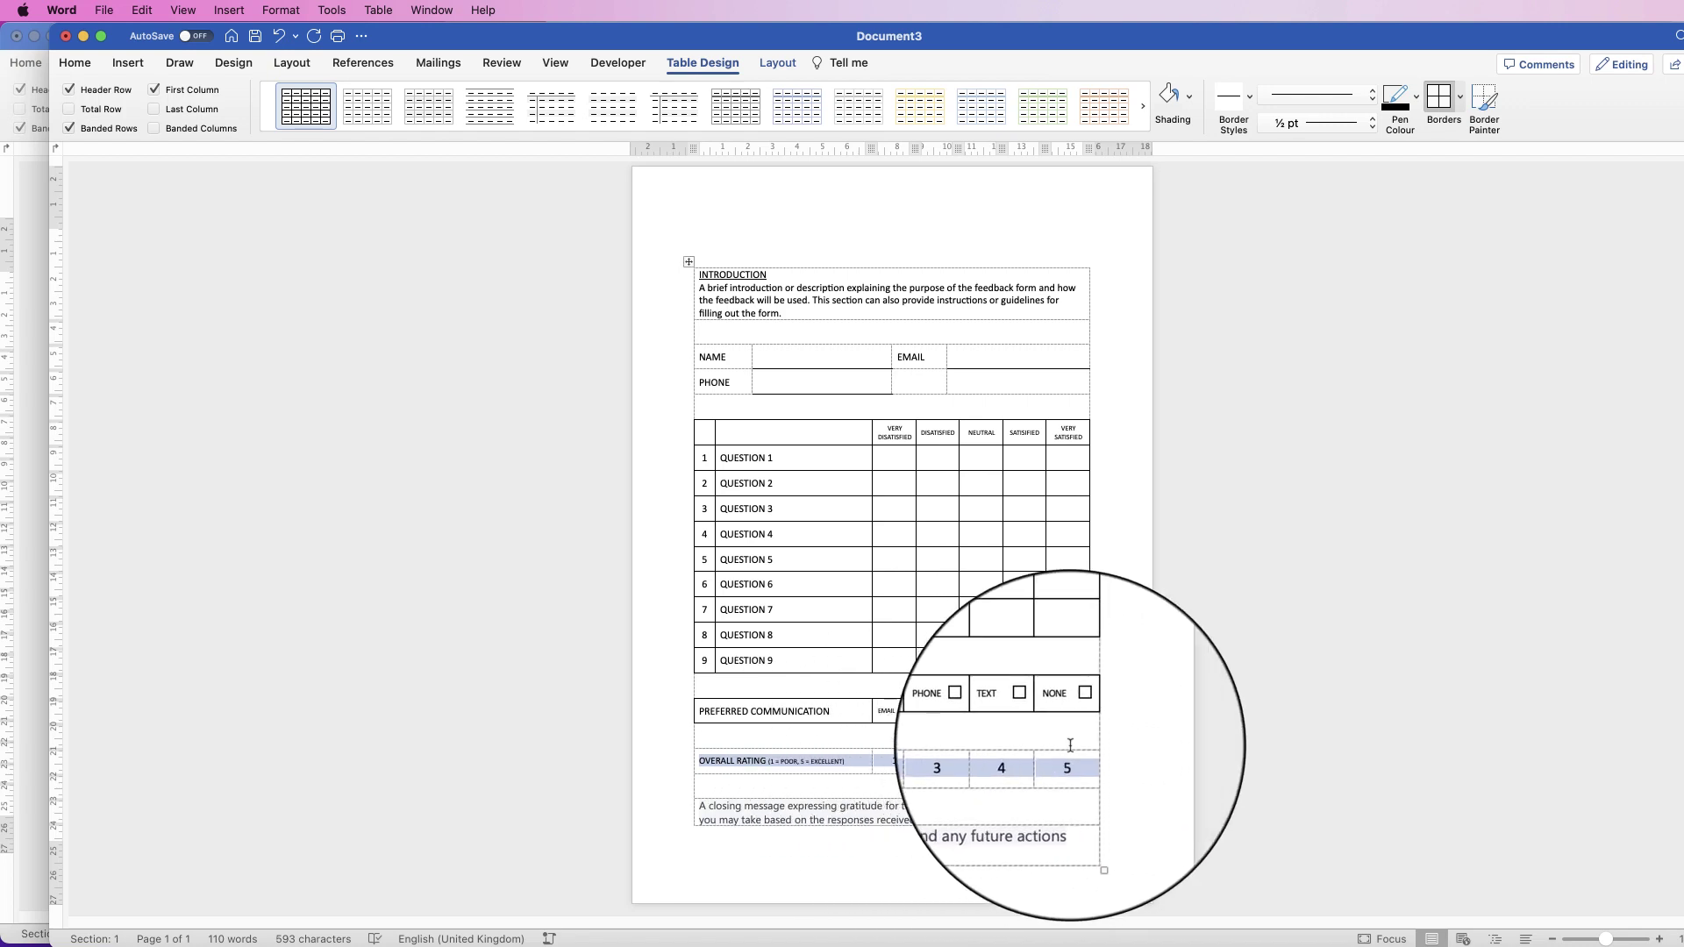
left_click(1439, 100)
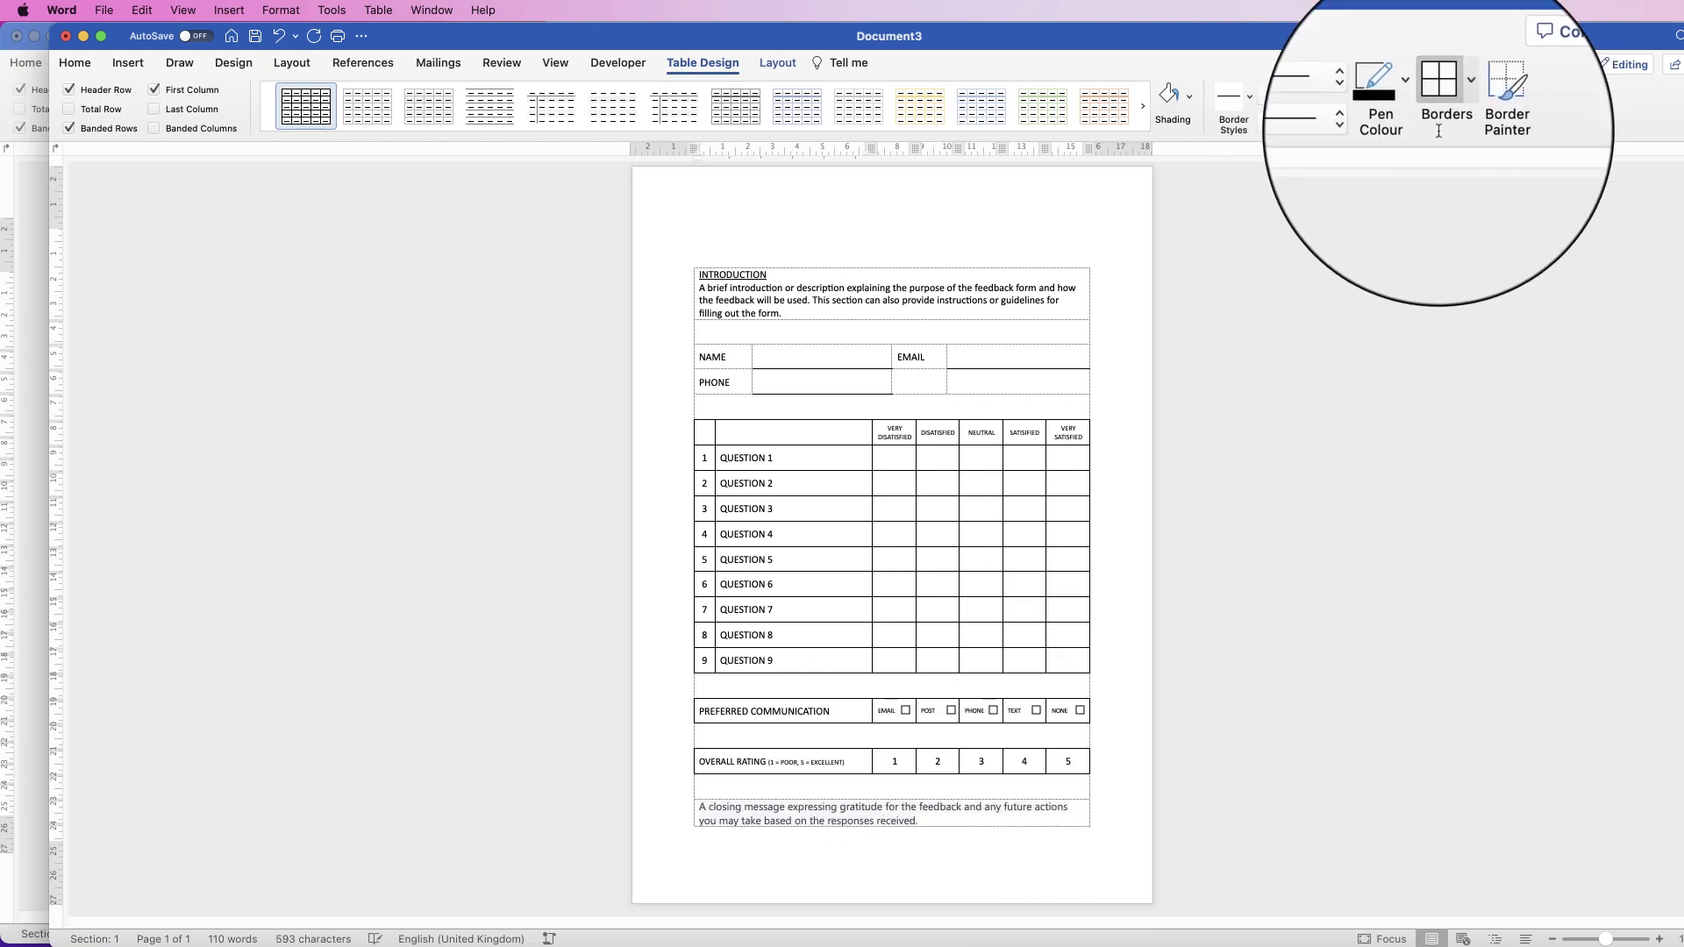
left_click(1195, 591)
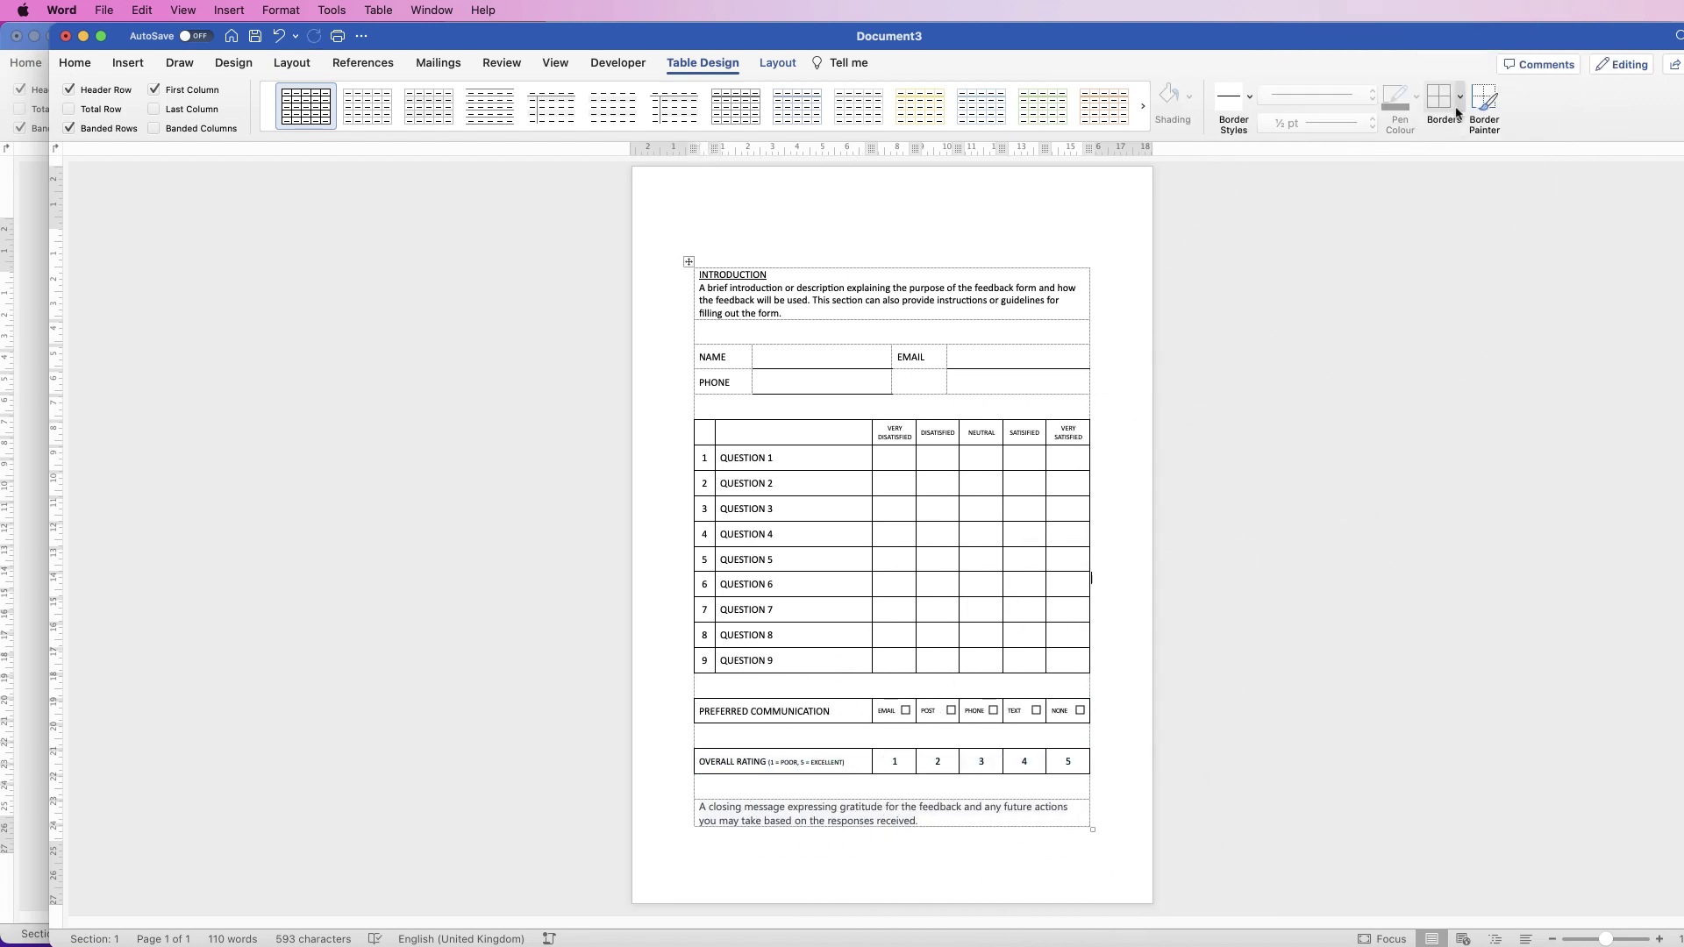
Turn off the table gridlines so only the applied borders show.
left_click(723, 289)
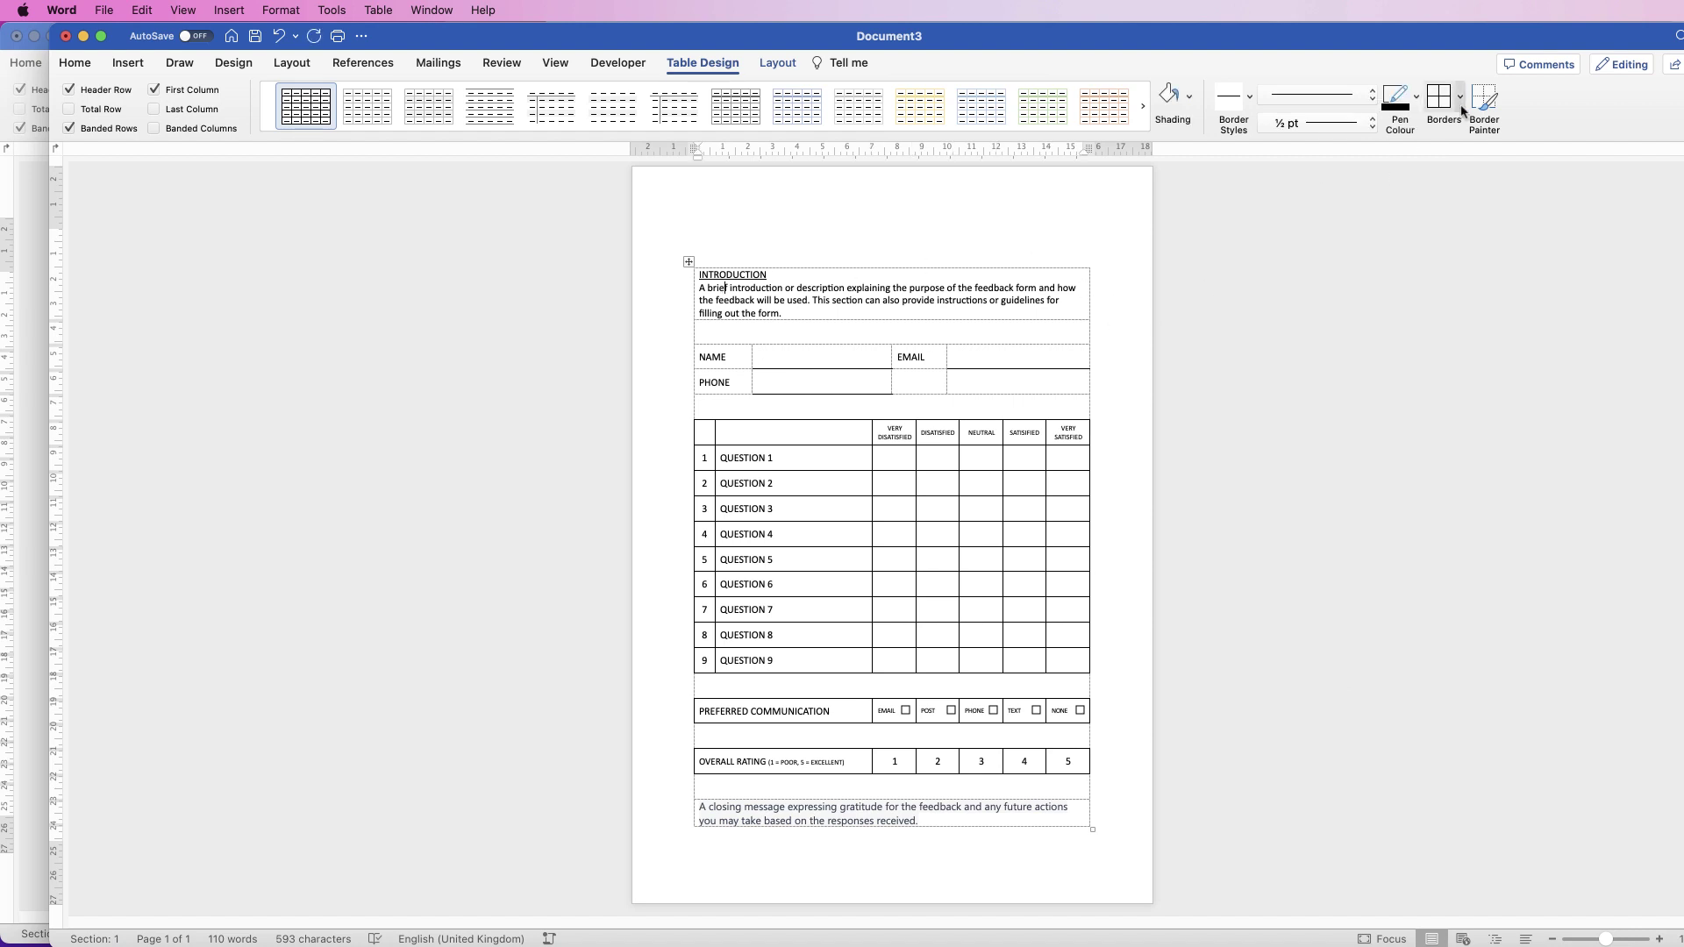
left_click(1461, 100)
left_click(1502, 456)
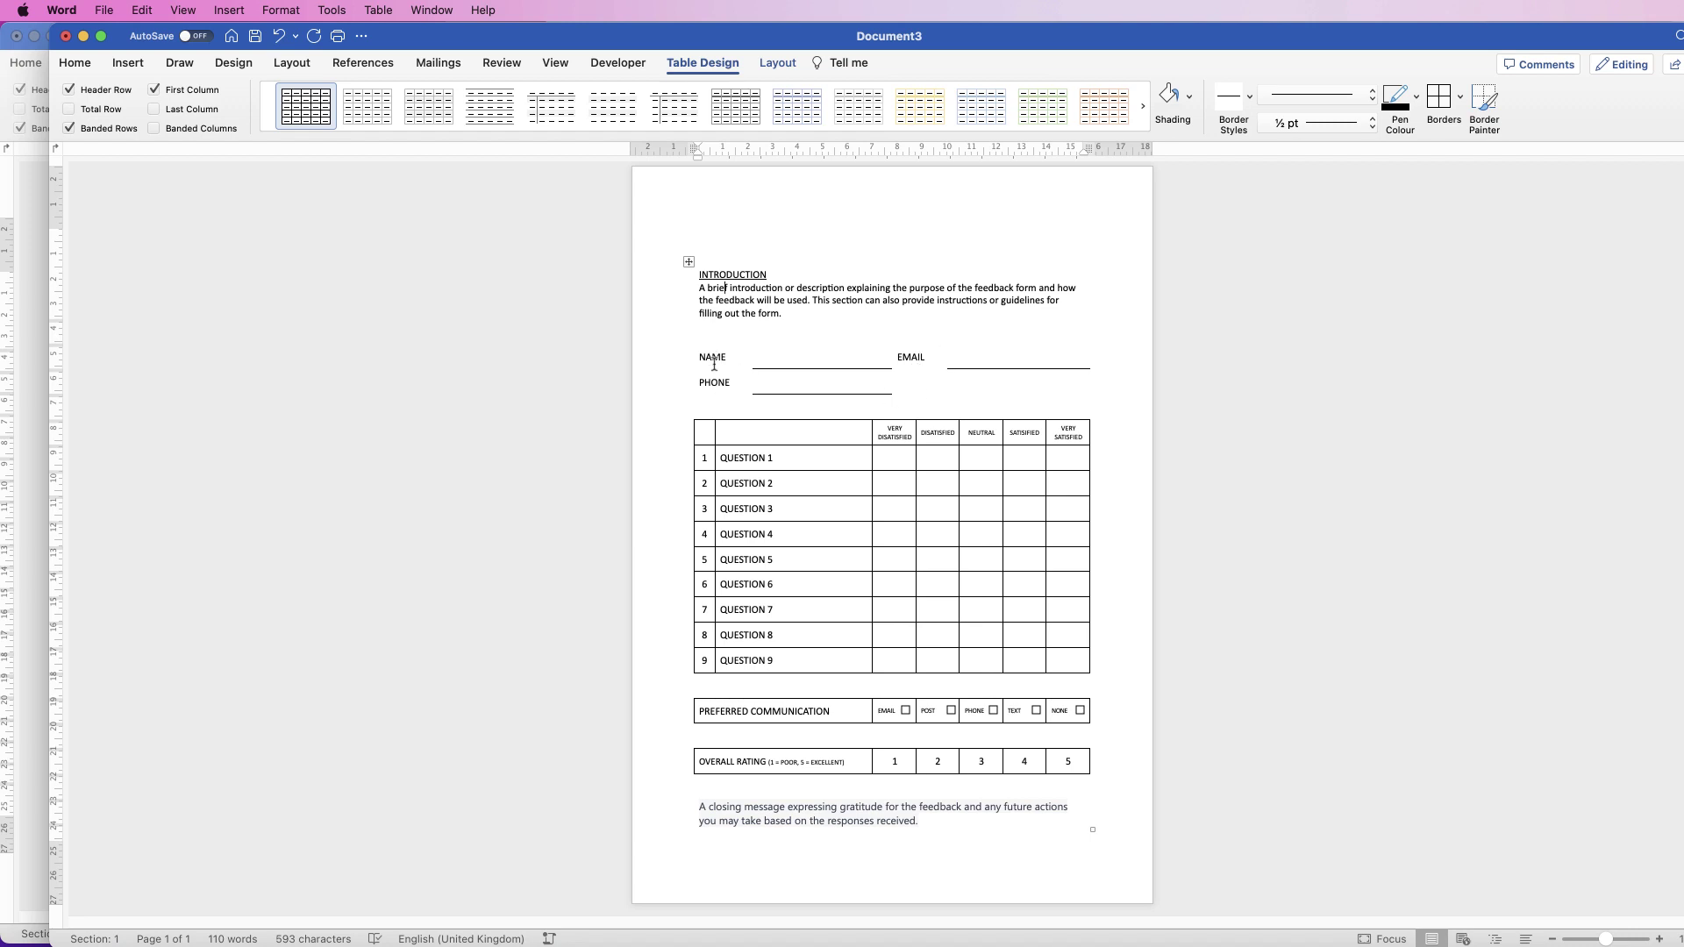
Align the NAME and PHONE labels to the bottom left of their cells and the EMAIL label to the bottom right.
left_click_drag(709, 353, 714, 379)
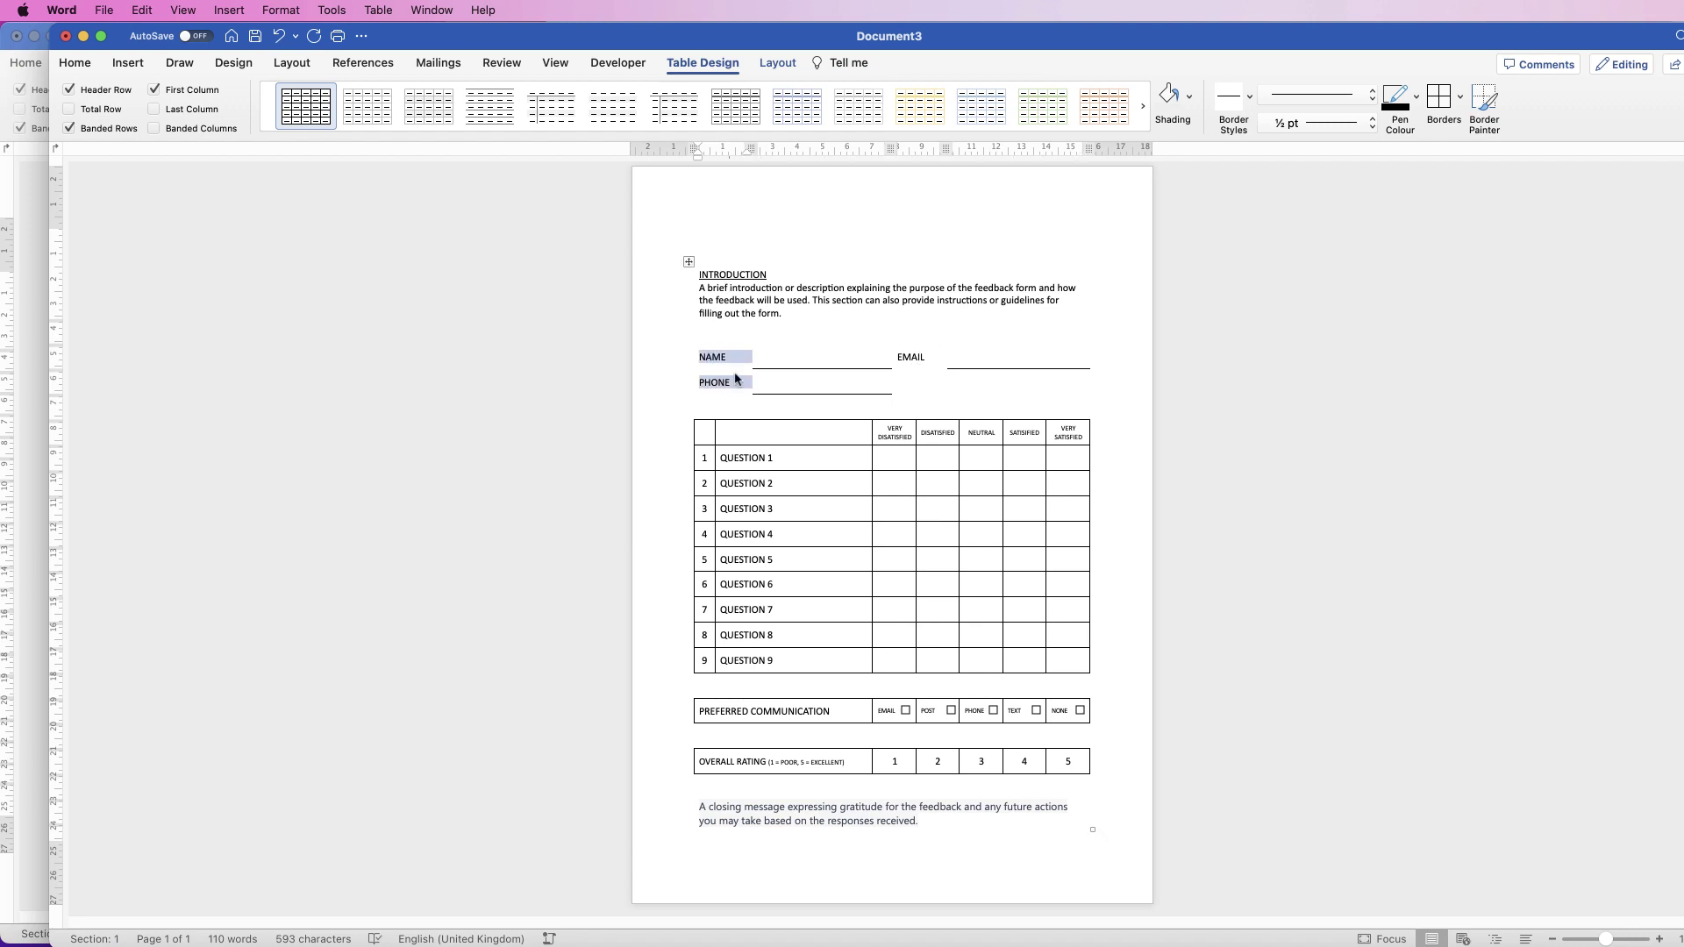
left_click(777, 63)
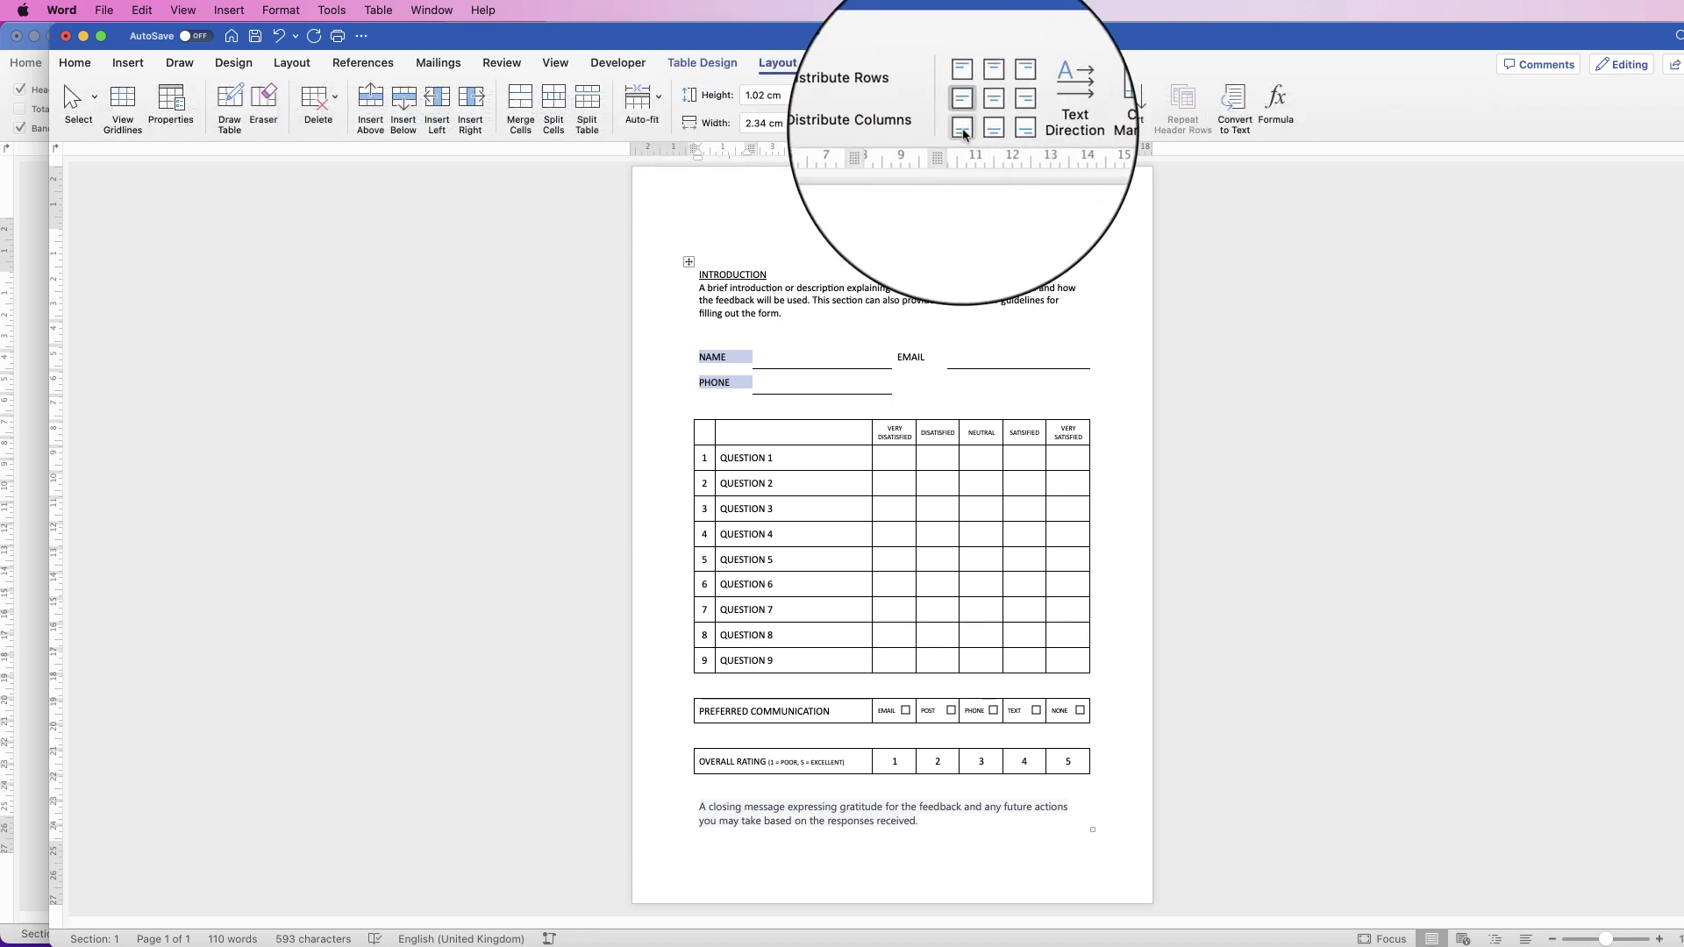
left_click(965, 132)
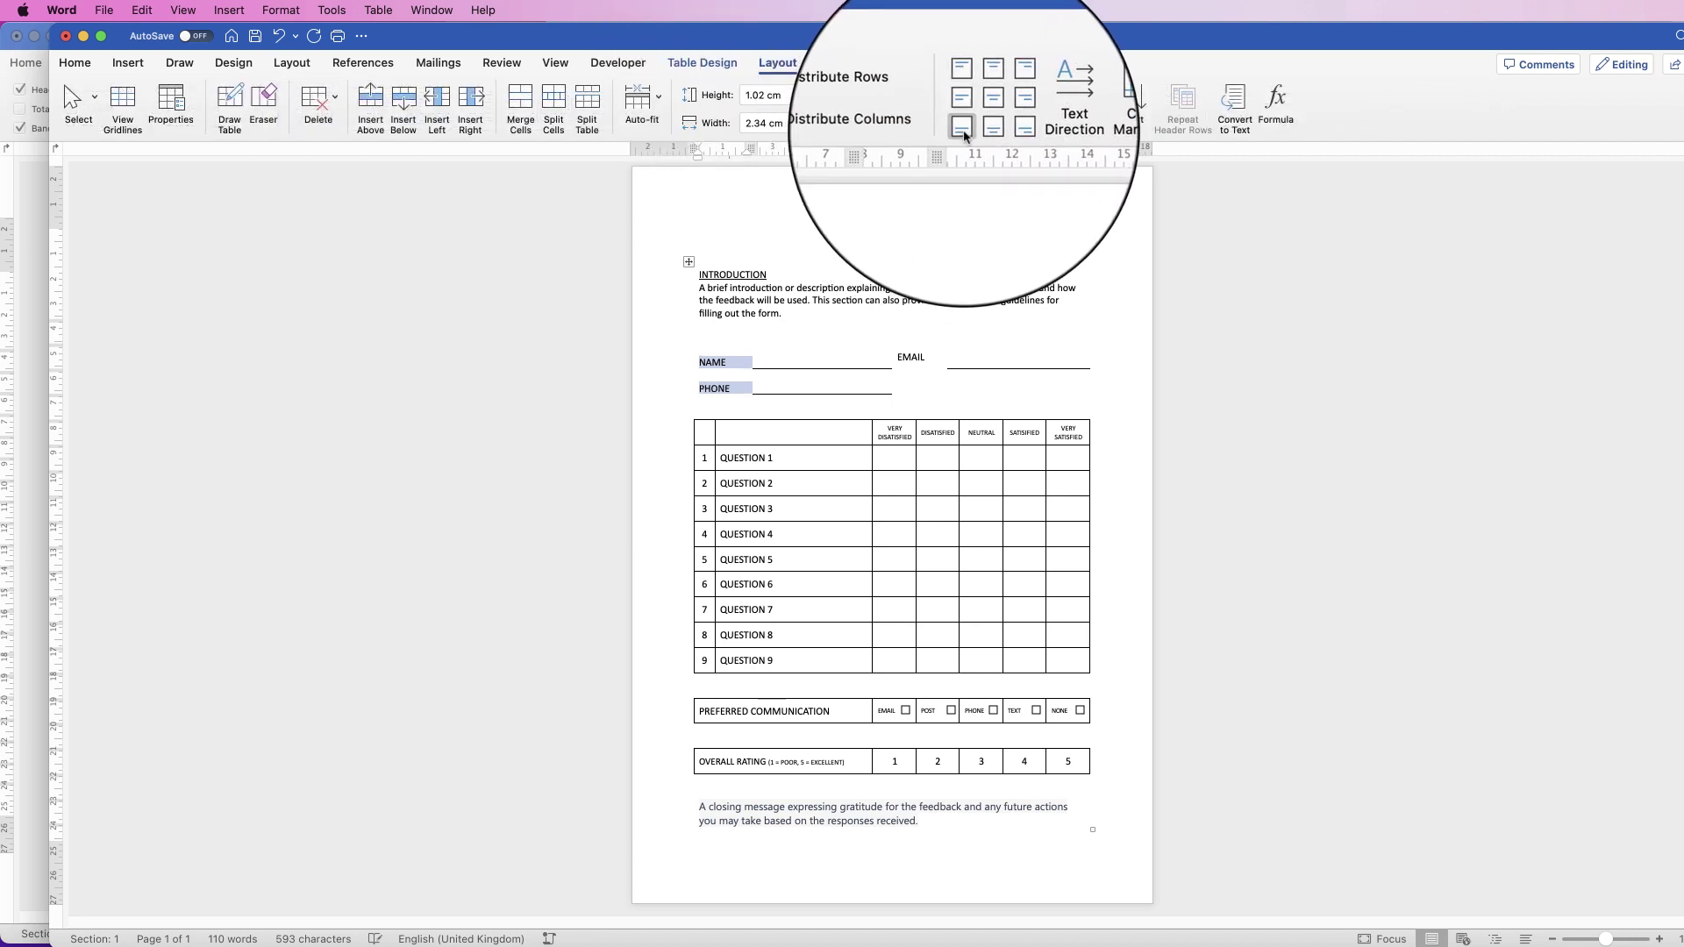
left_click(916, 355)
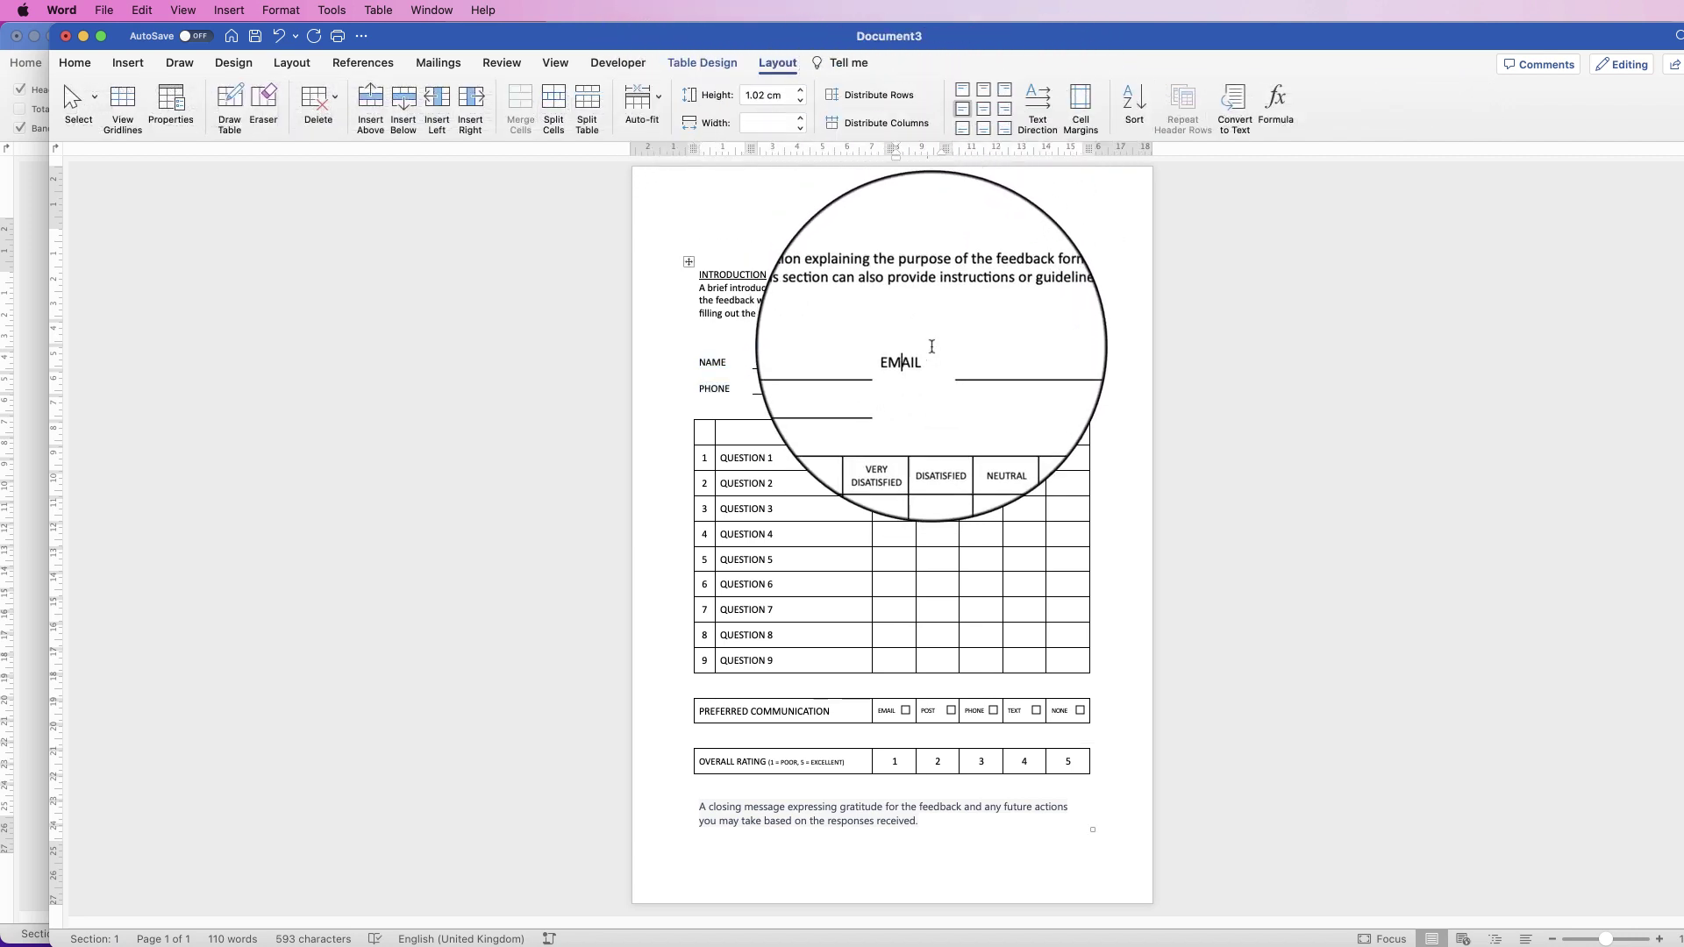
left_click(1005, 129)
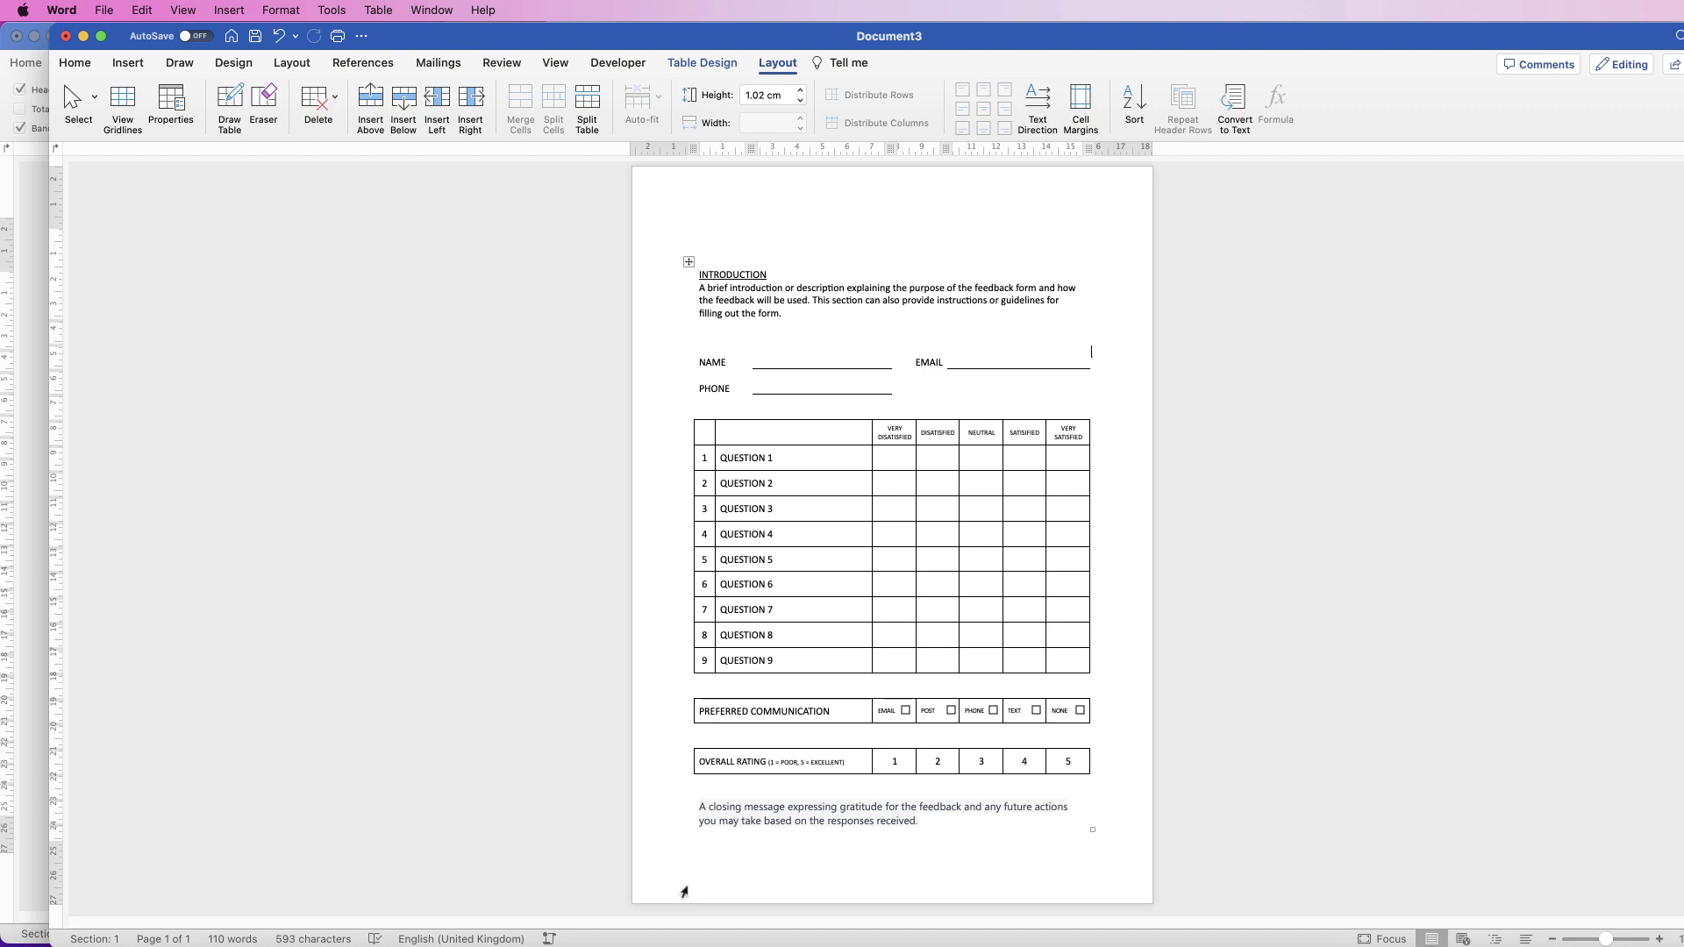
Add the footer text FEEDBACK FORM 101, extend its left indent outward past the page margin, and leave the footer.
double_click(683, 886)
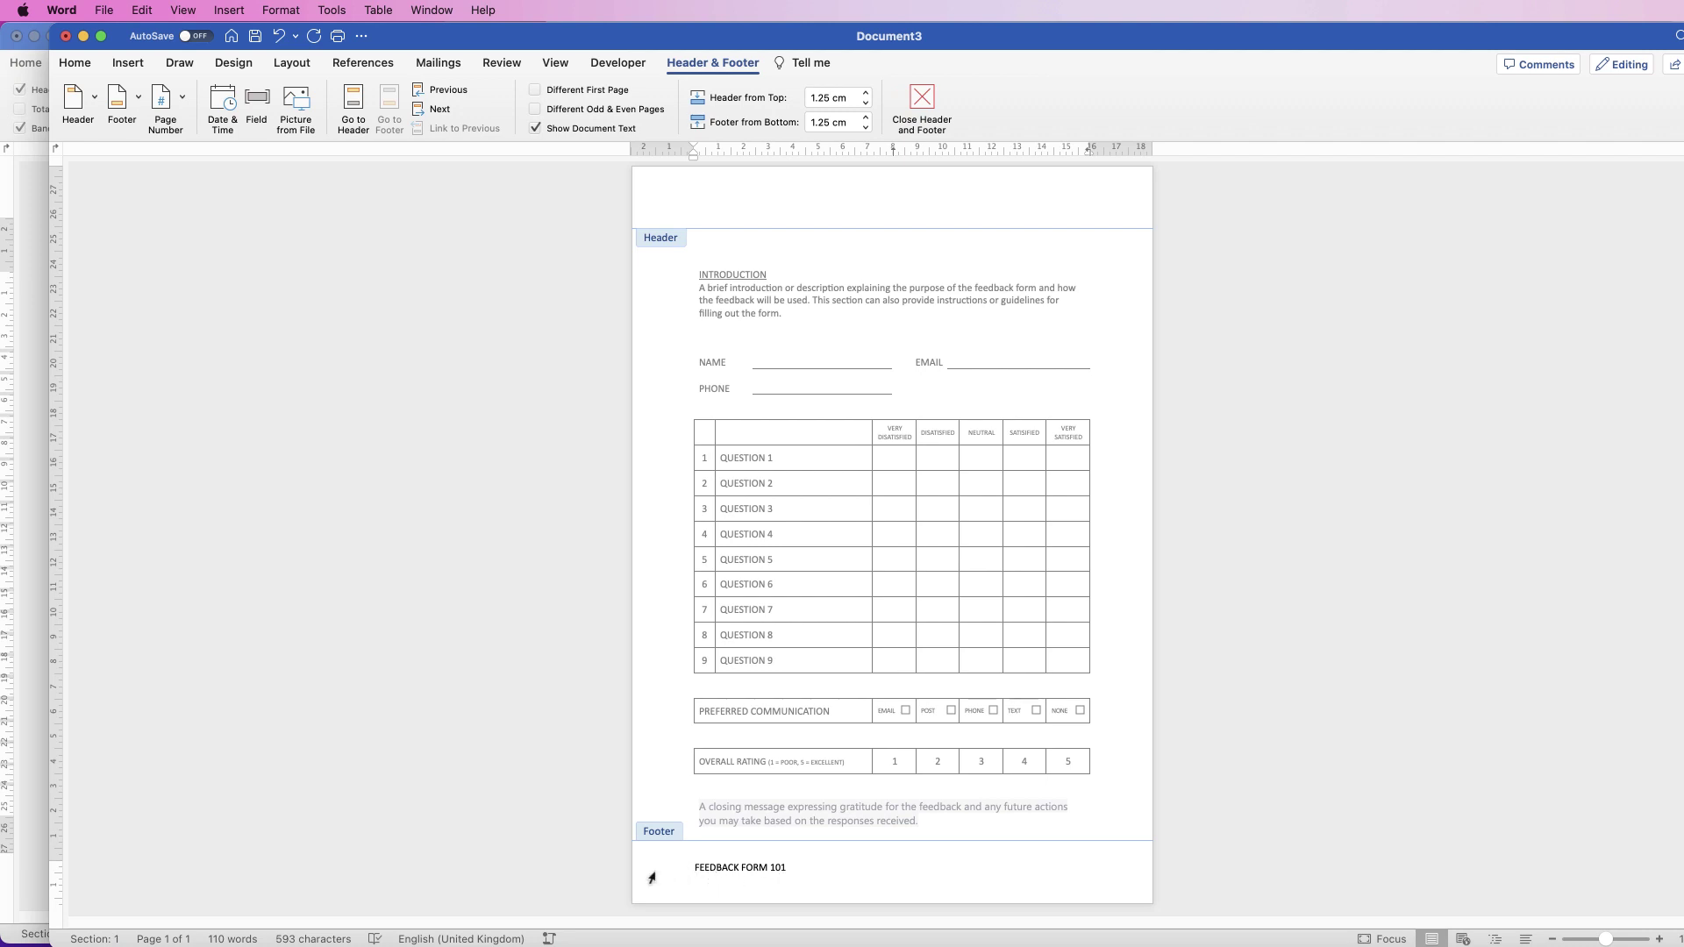
left_click_drag(811, 868, 677, 890)
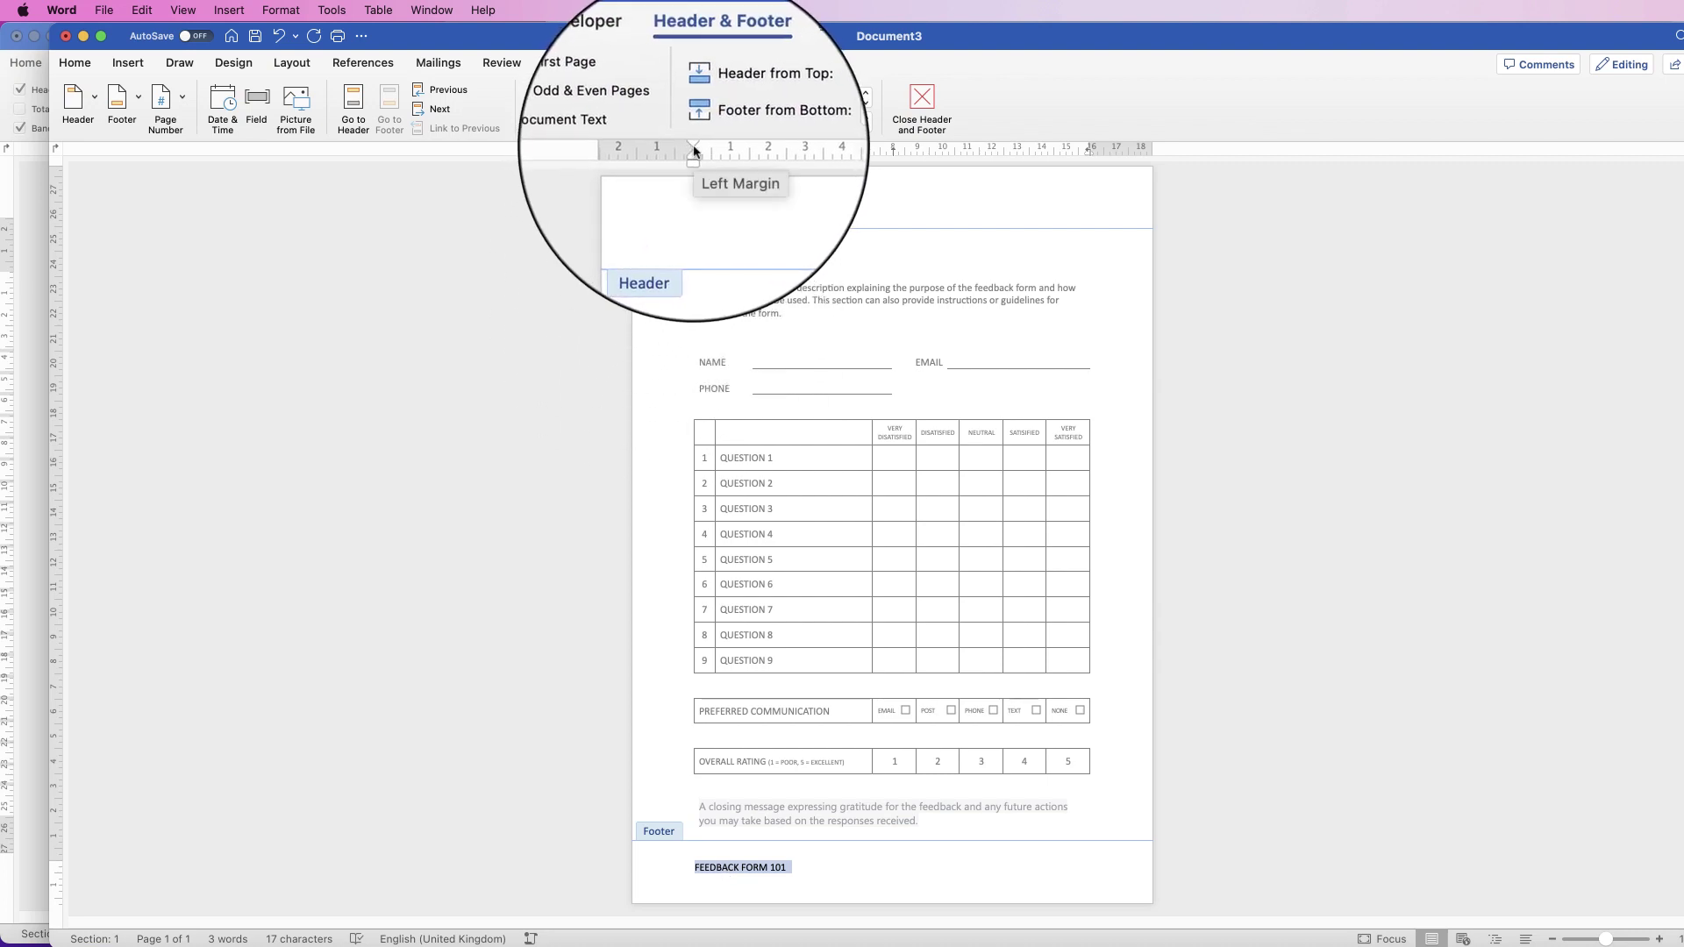
left_click(554, 64)
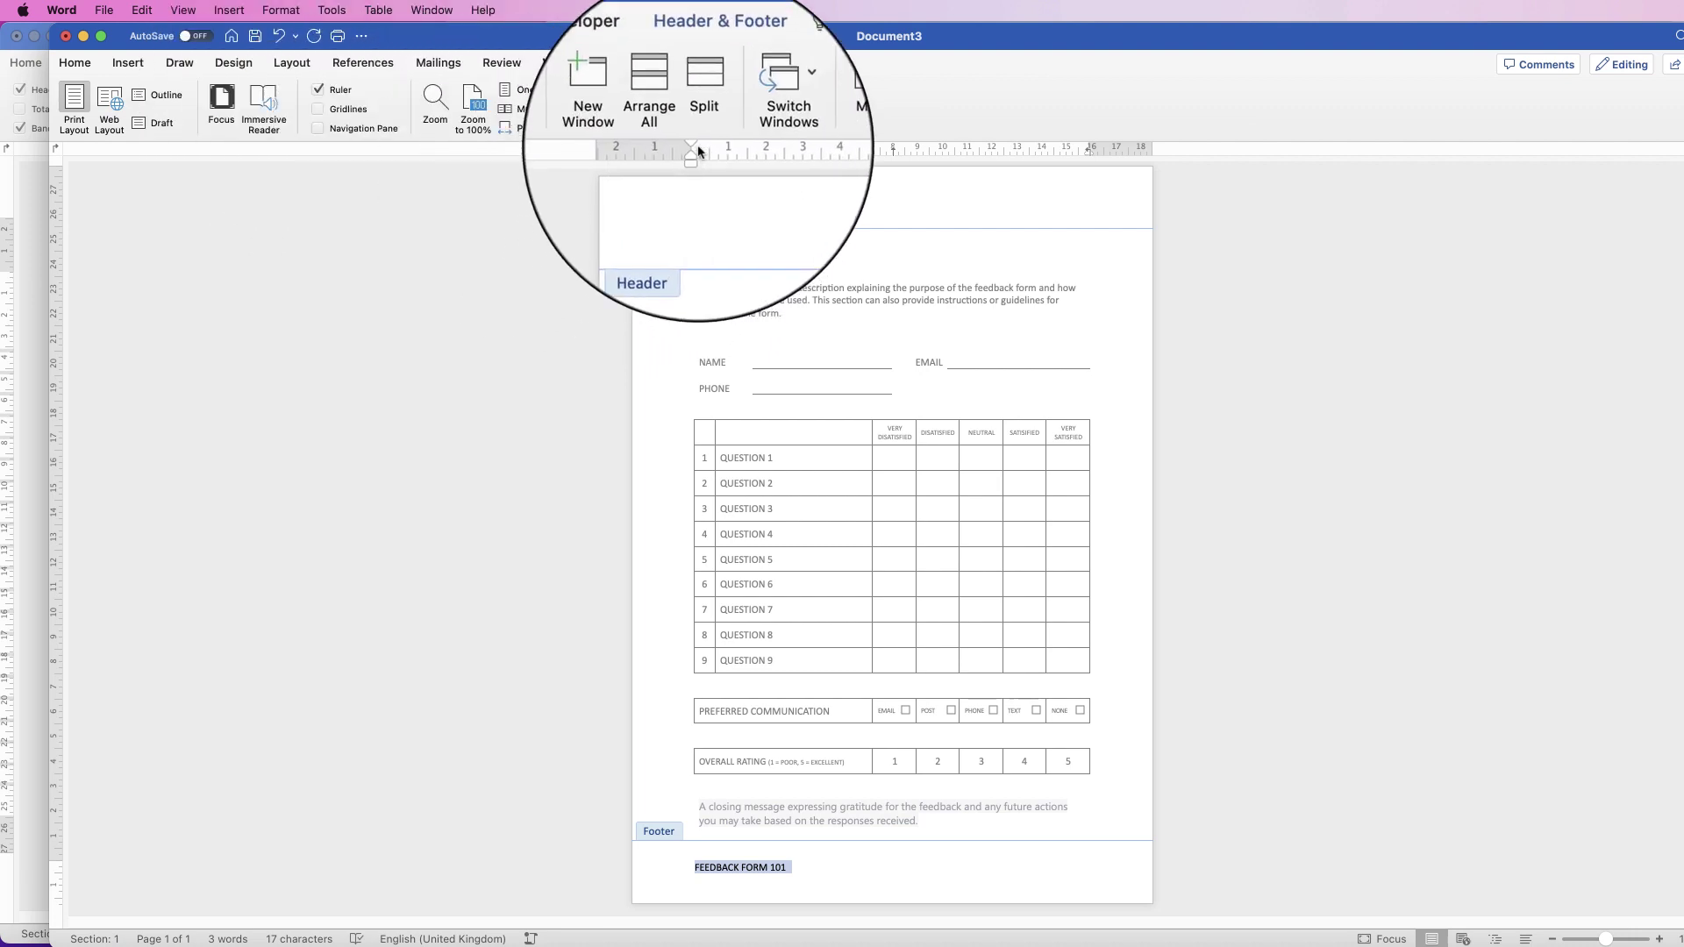
left_click_drag(694, 149, 660, 149)
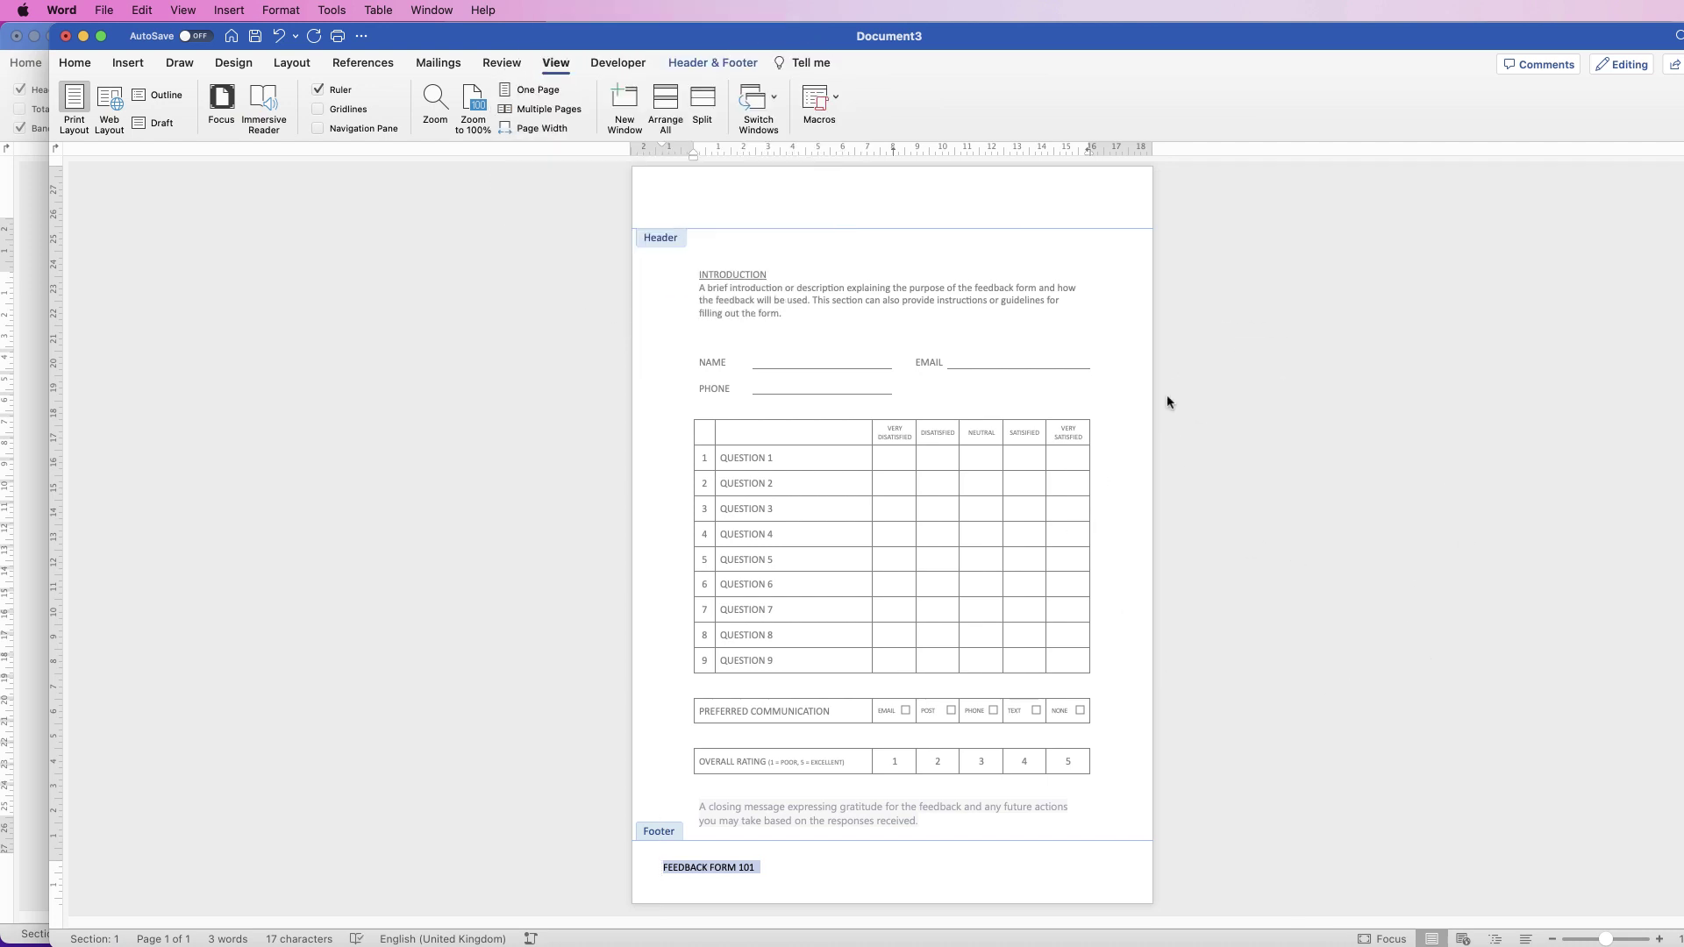
double_click(1131, 355)
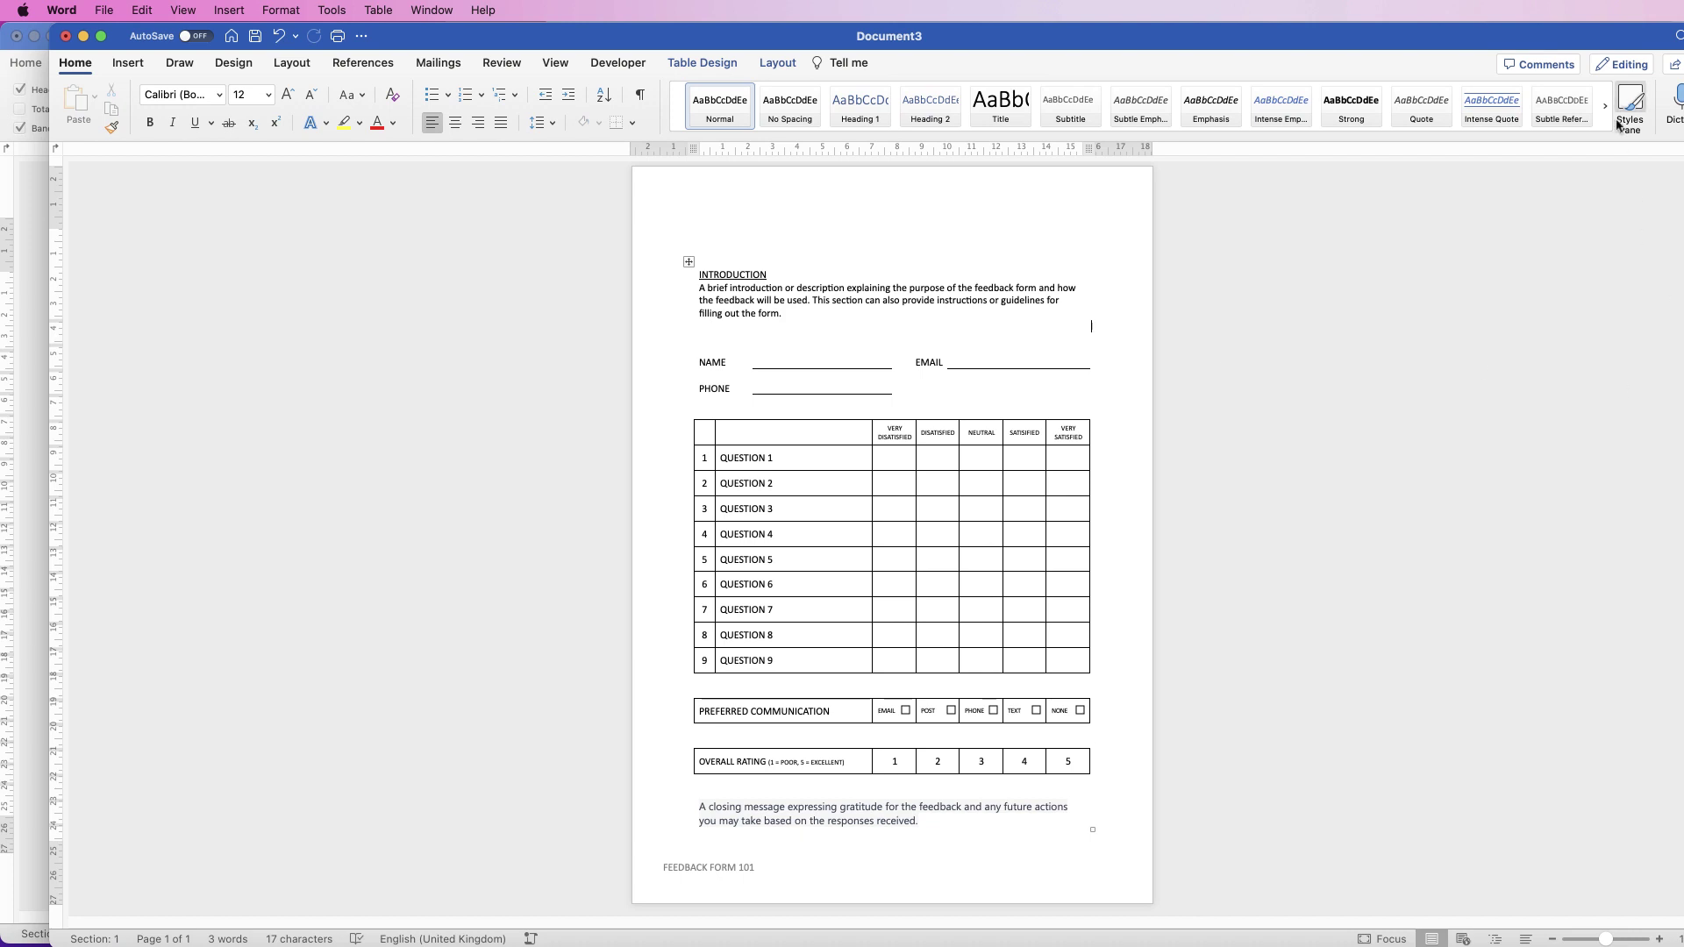
double_click(1581, 36)
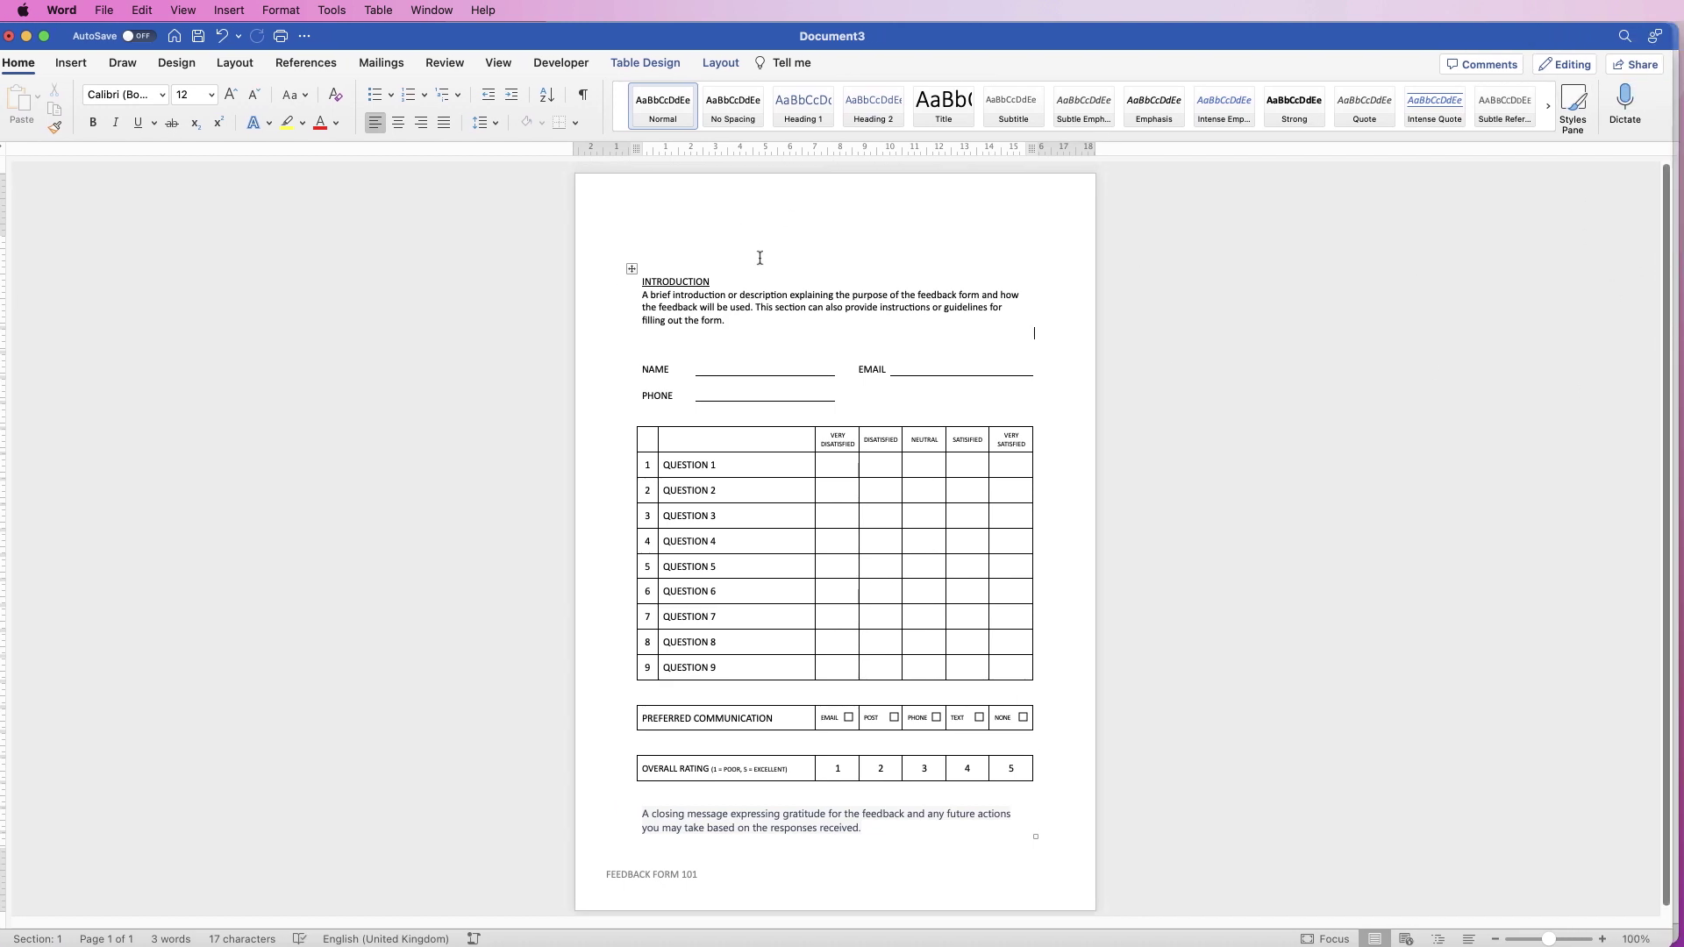
Draw a text box about 10.6 cm wide and 2.9 cm high above the introduction, containing the title FEEDBACK FORM.
left_click(833, 235)
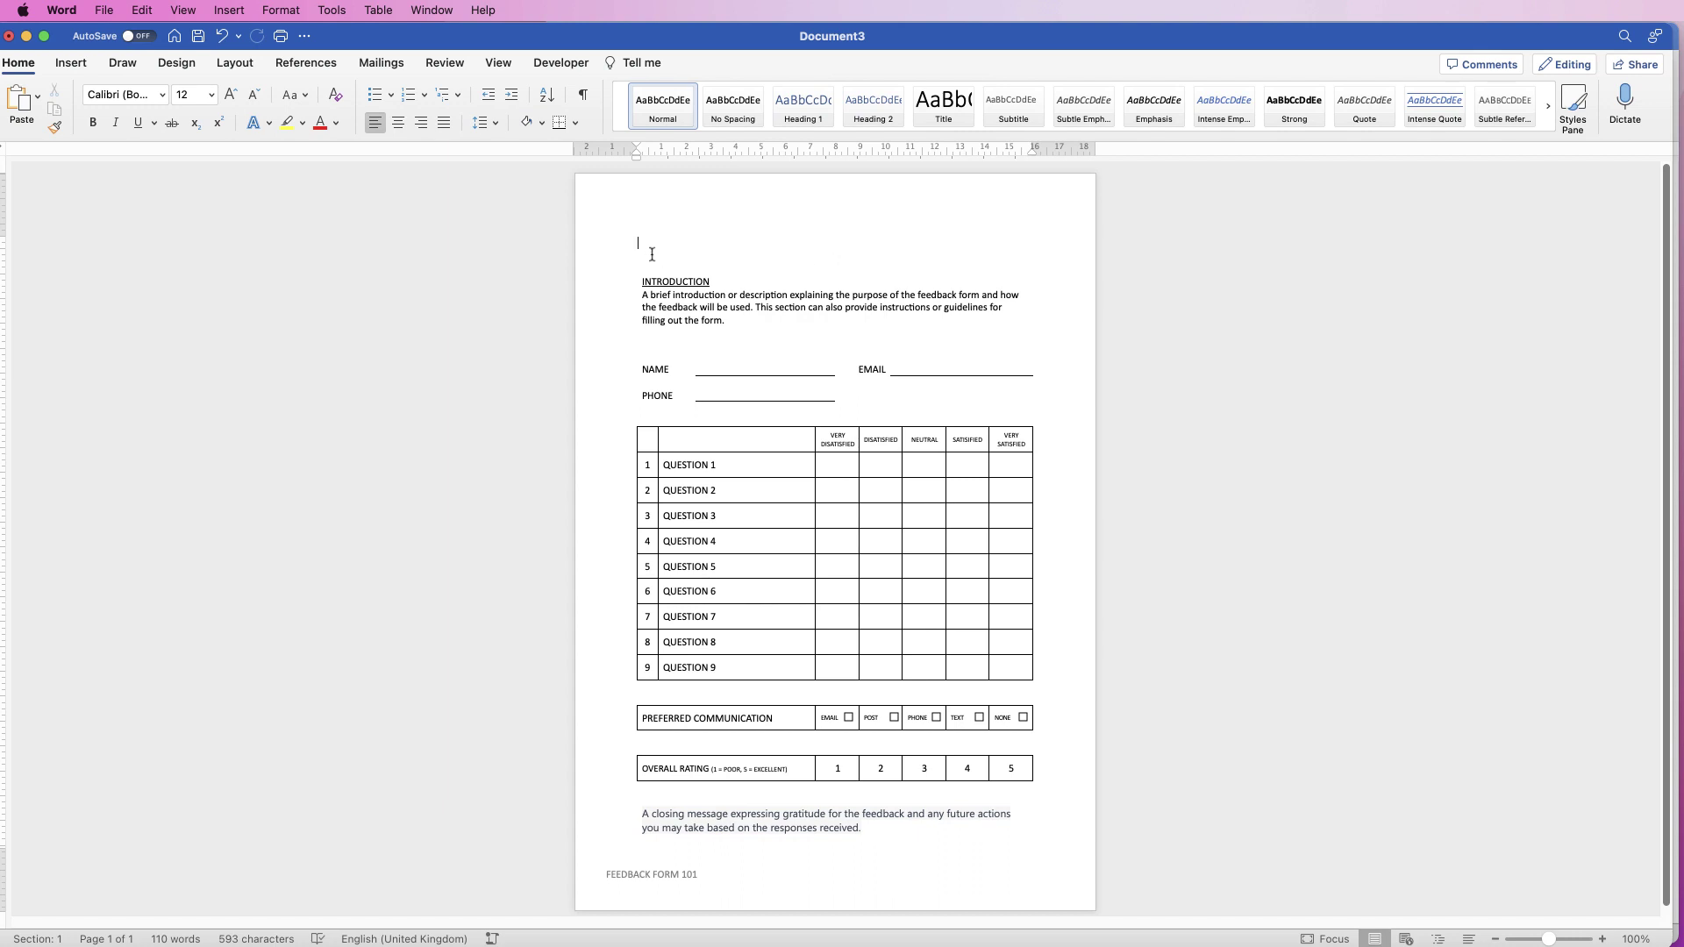
left_click(71, 63)
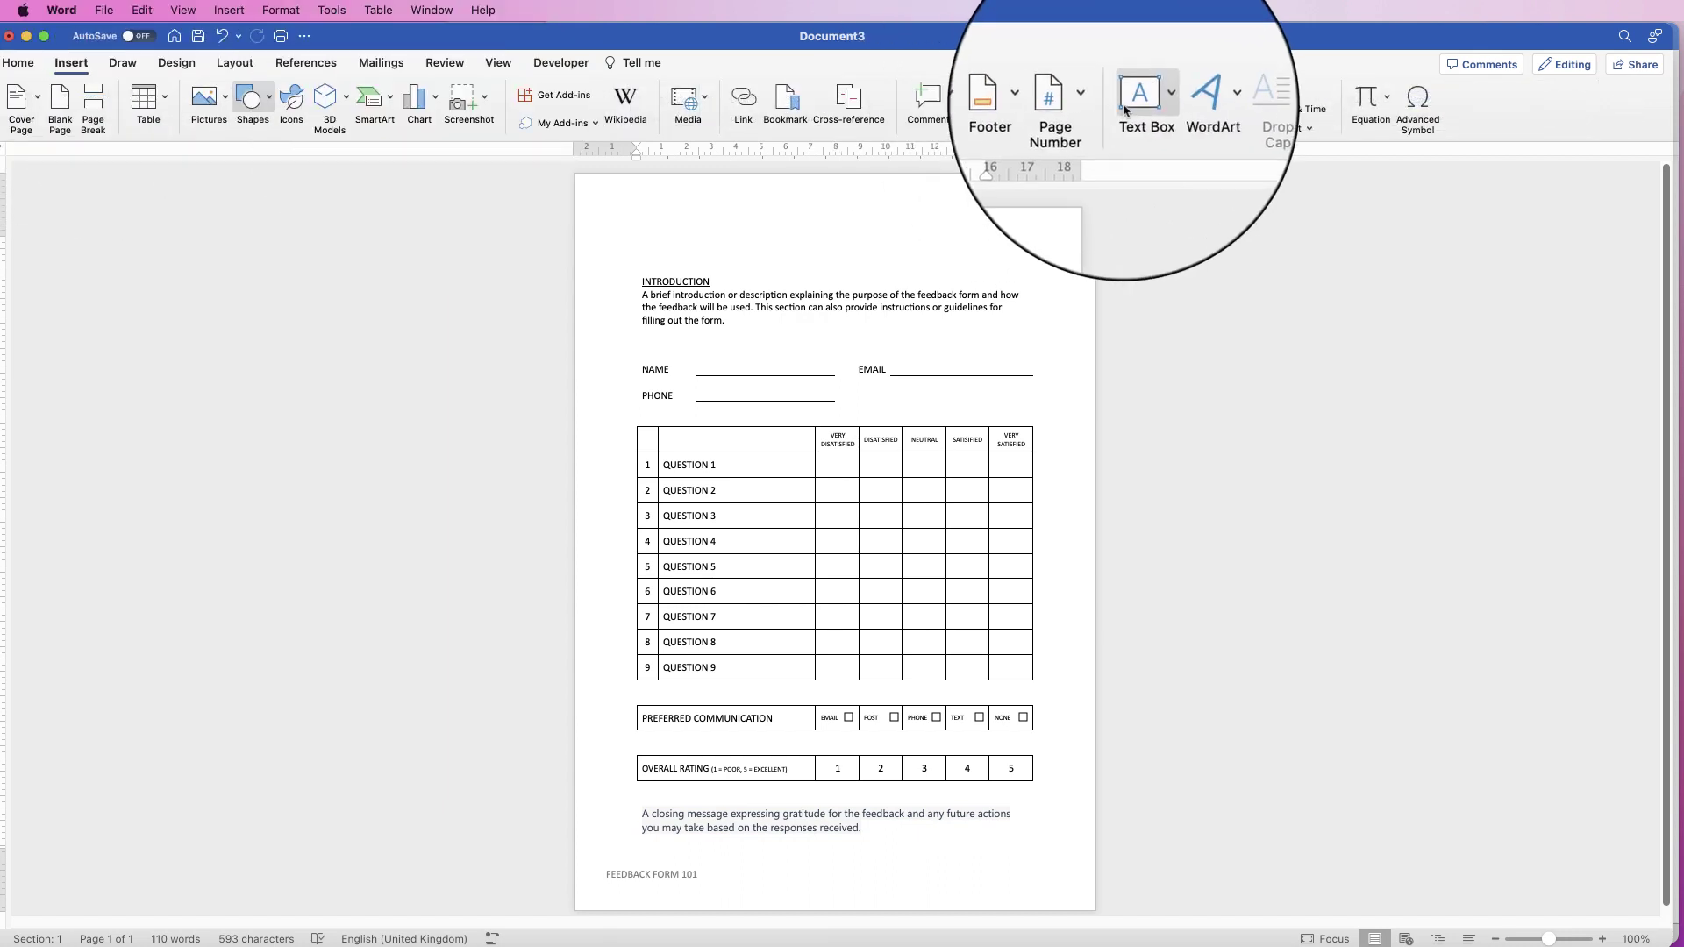
left_click(1154, 104)
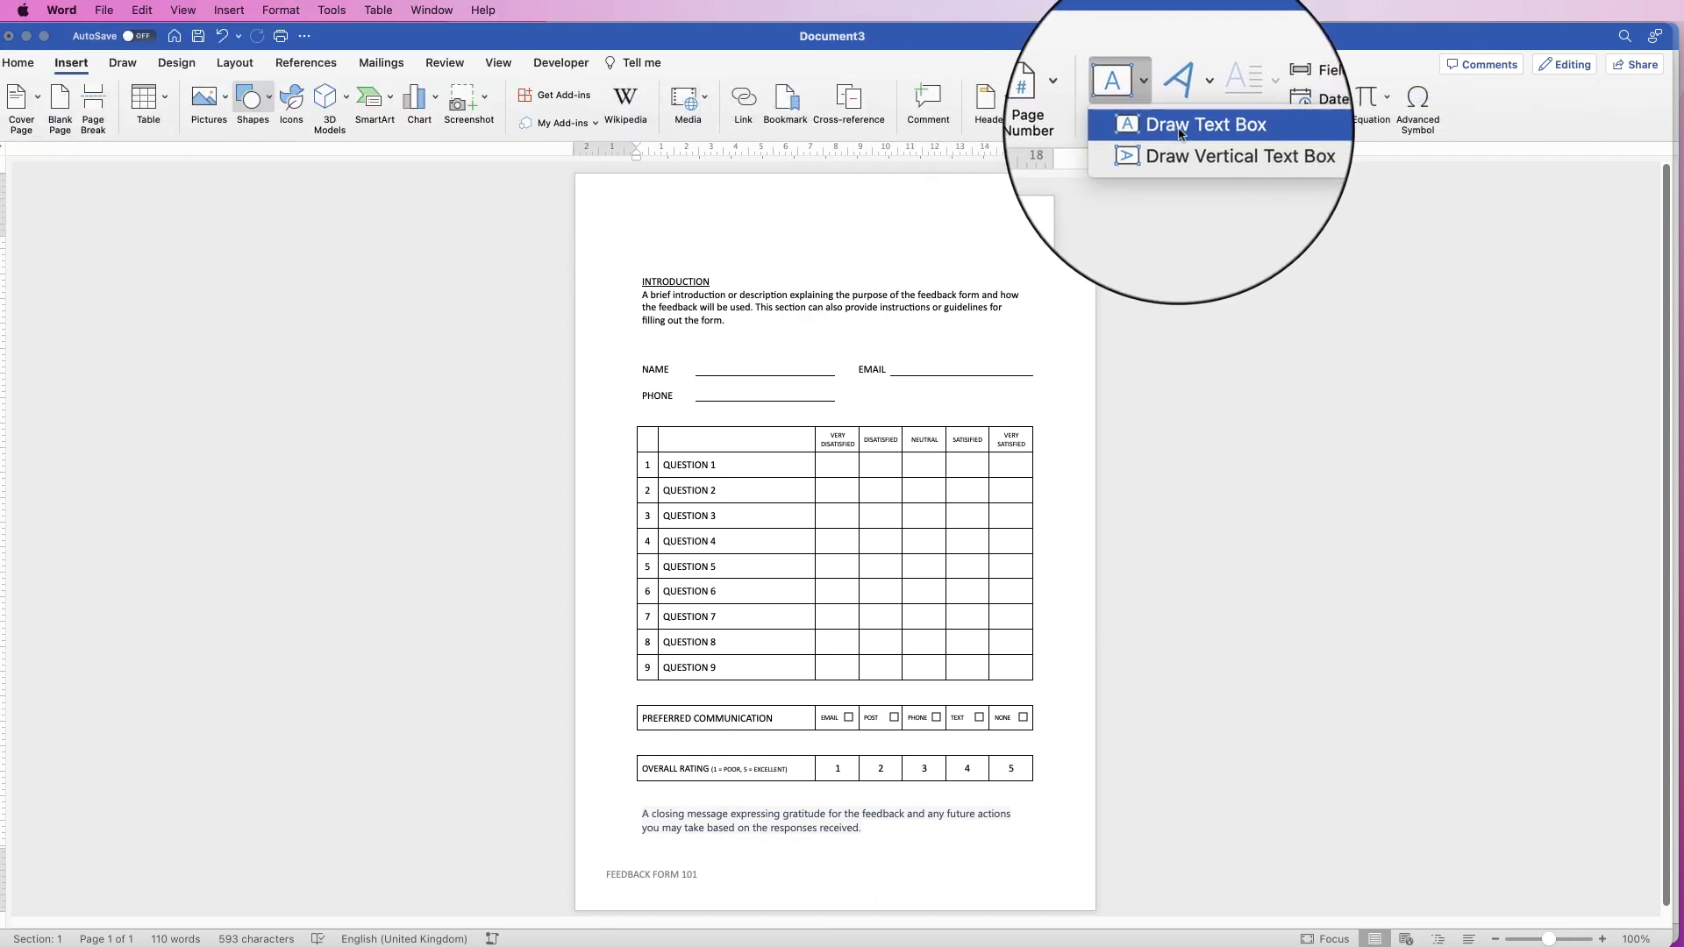
left_click(1180, 131)
mouse_move(696, 197)
left_mouse_down()
mouse_move(699, 241)
mouse_move(959, 268)
left_mouse_up()
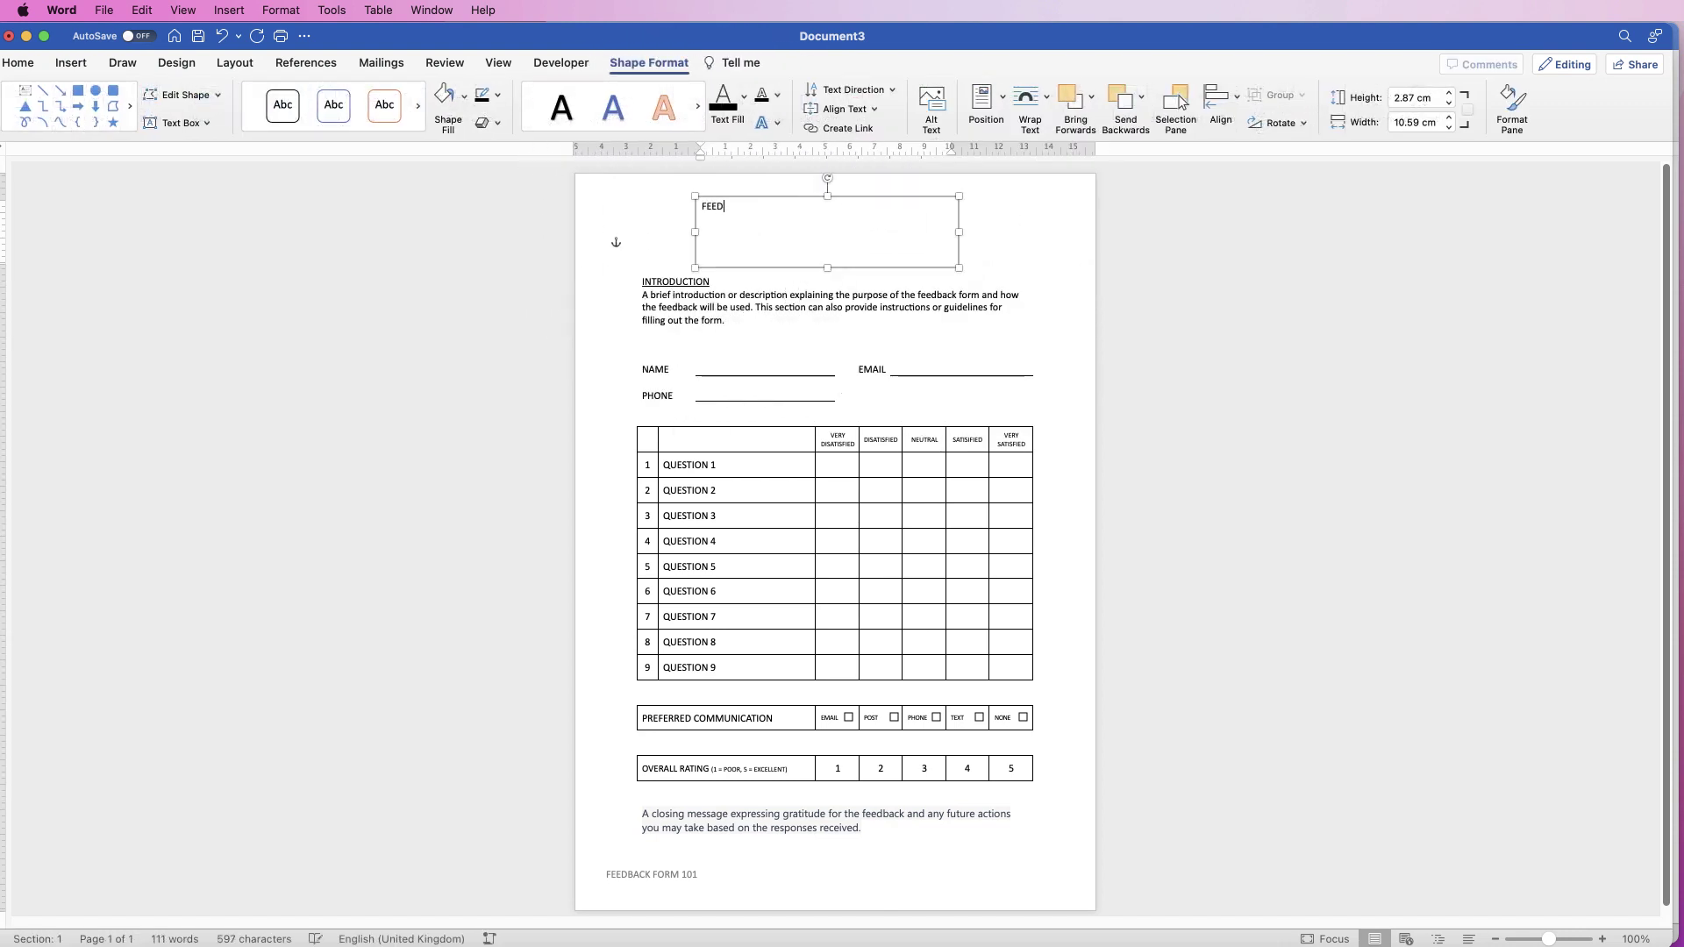
type("FEEDBACK FORM")
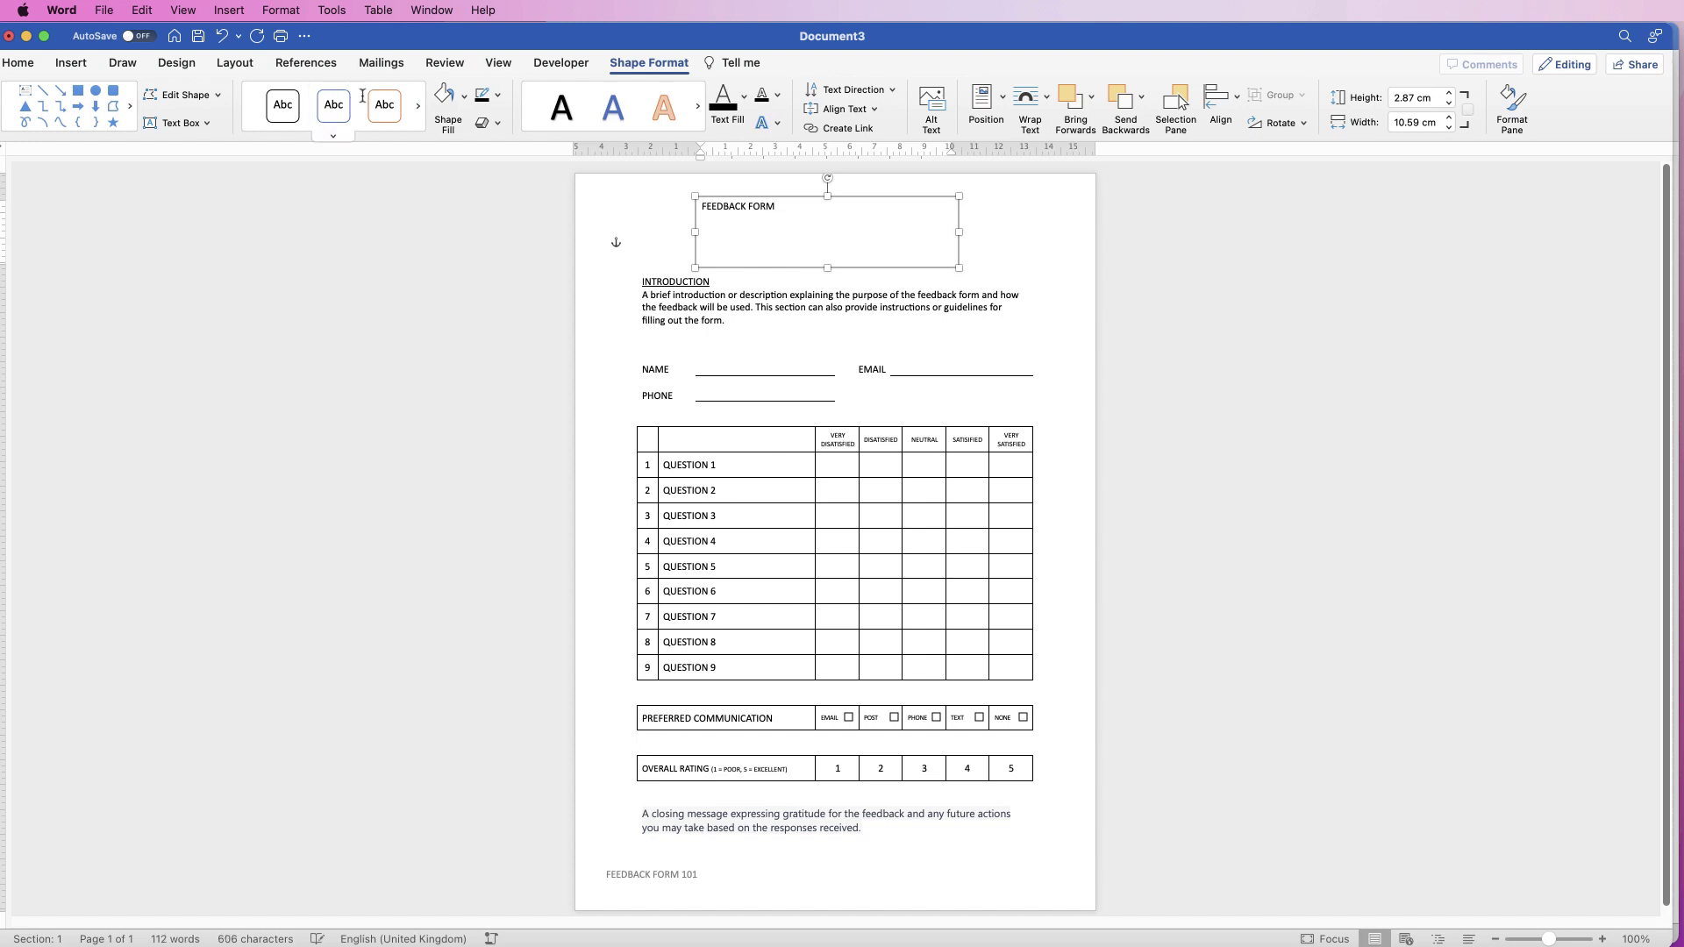
Increase the font size of the FEEDBACK FORM title to 26.
left_click_drag(783, 229, 702, 229)
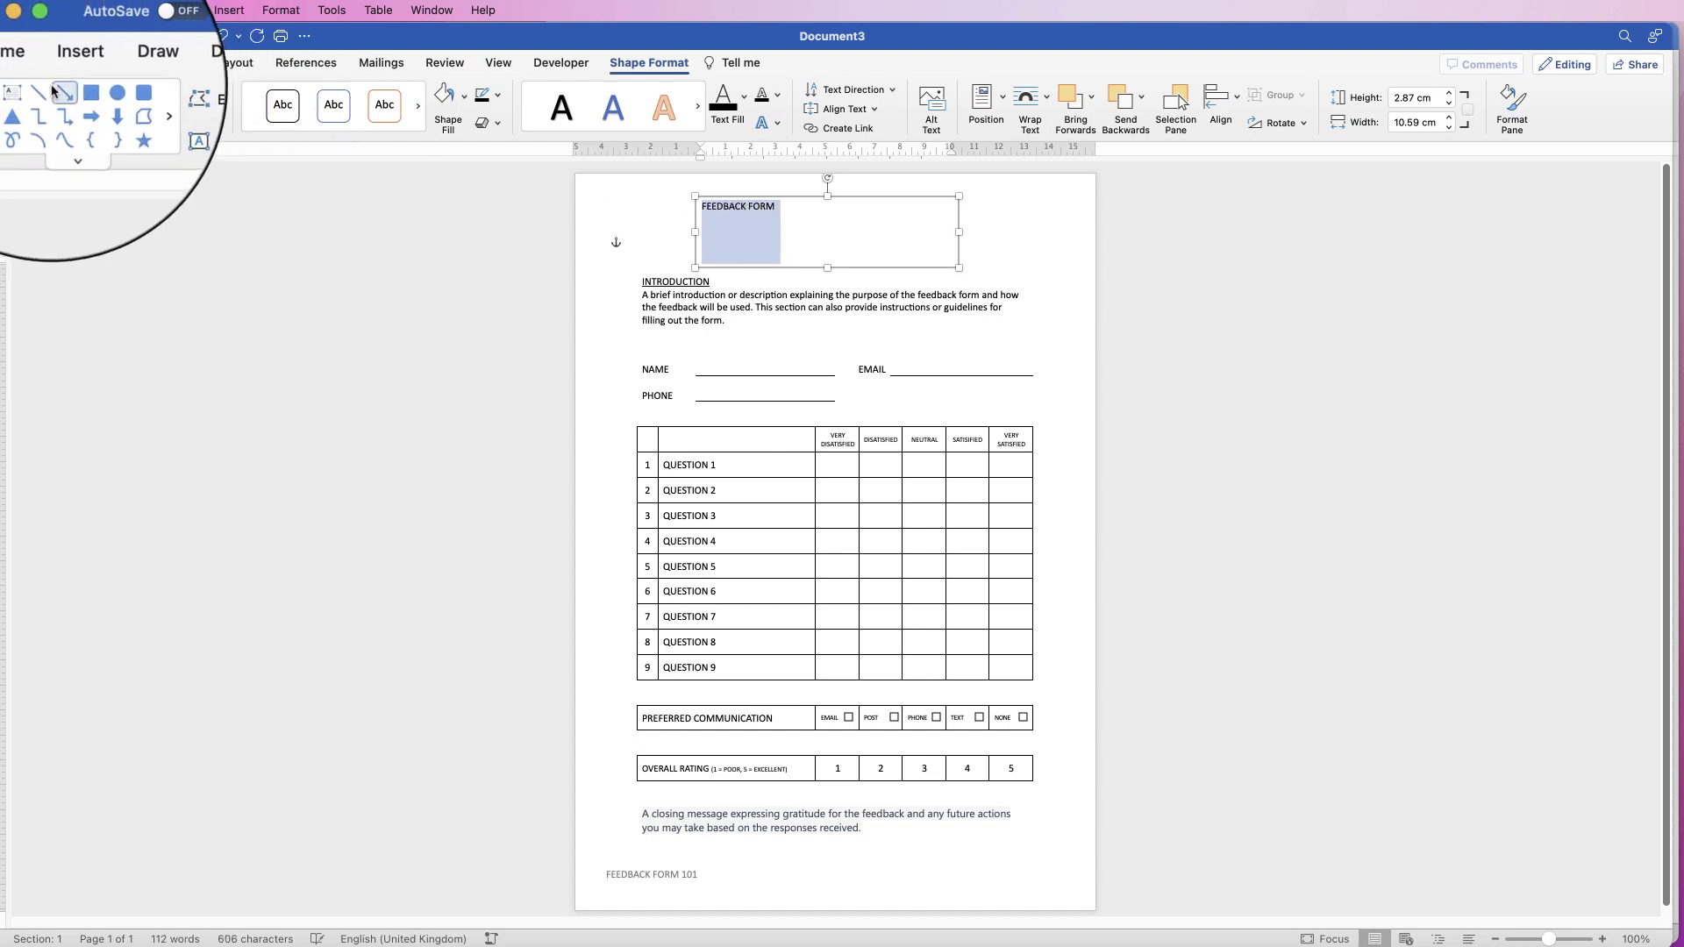
left_click(24, 70)
left_click(231, 99)
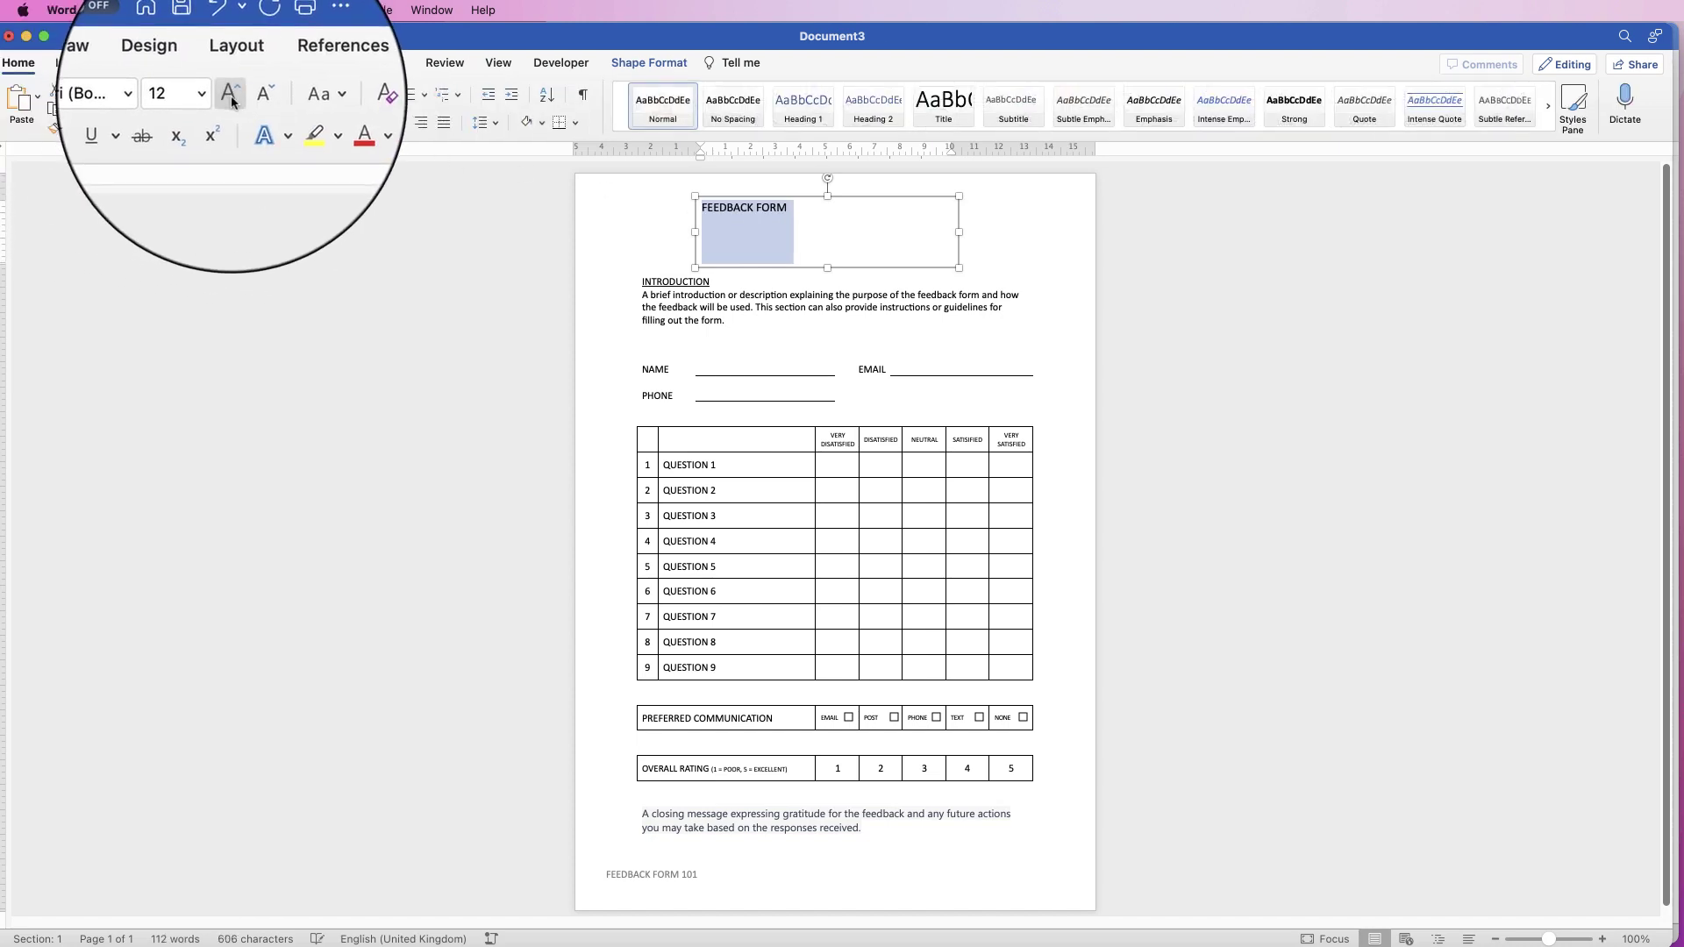
left_click(230, 98)
left_click(231, 99)
left_click(231, 98)
left_click(231, 98)
left_click(231, 98)
left_click(230, 98)
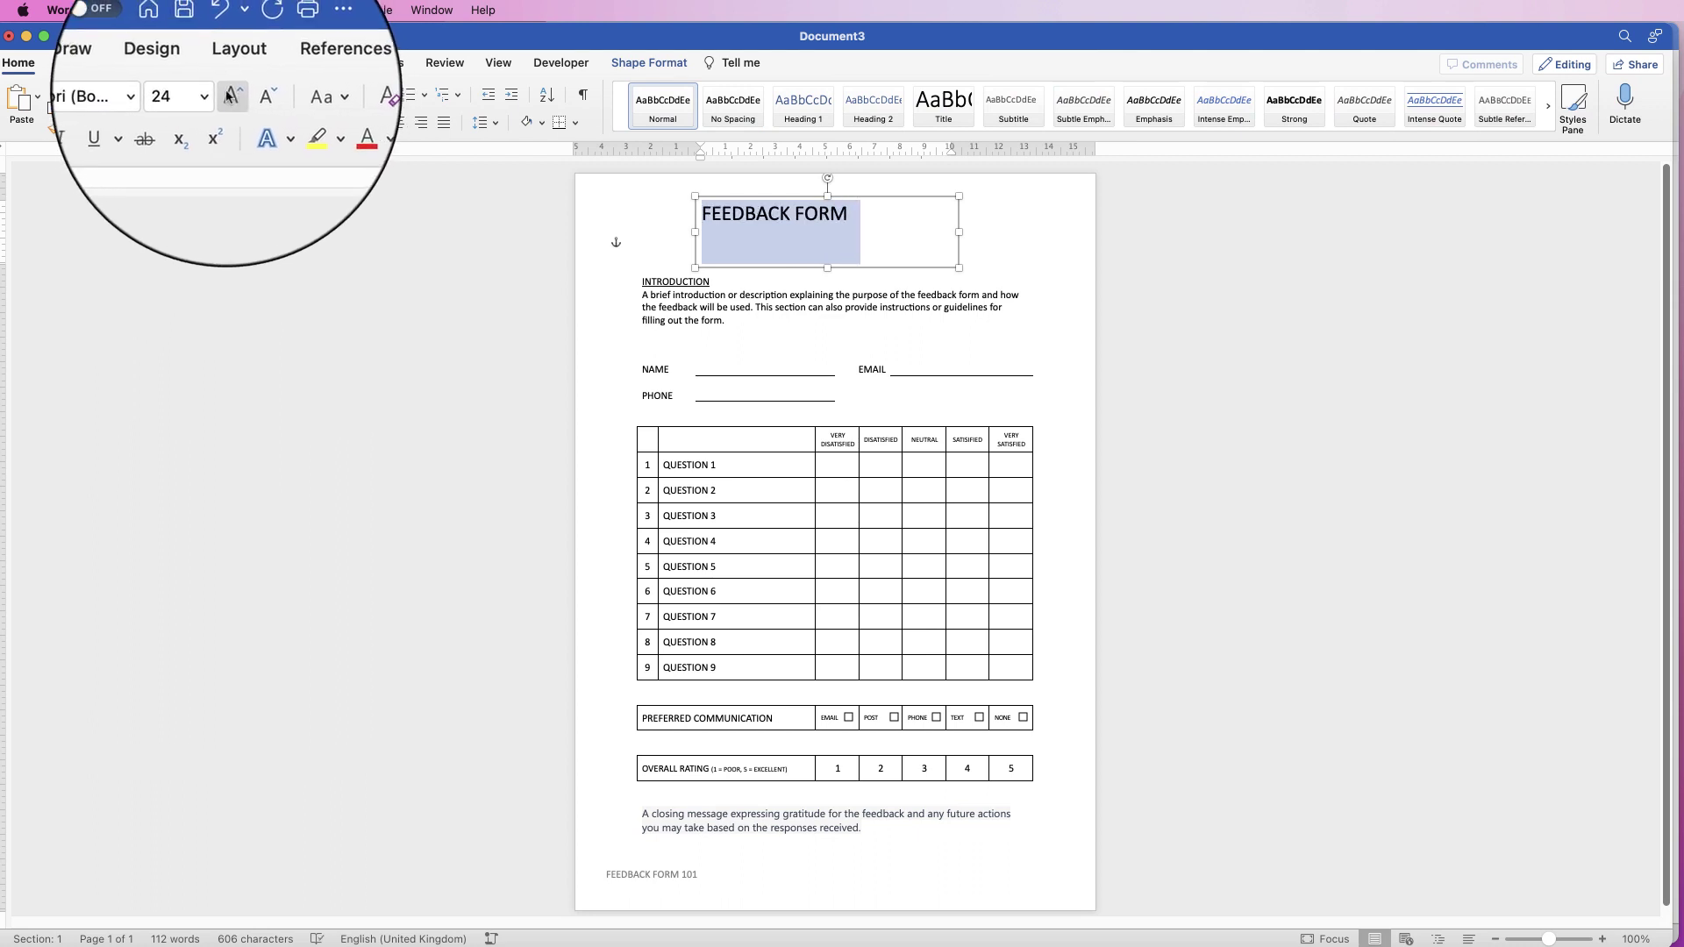
left_click(230, 98)
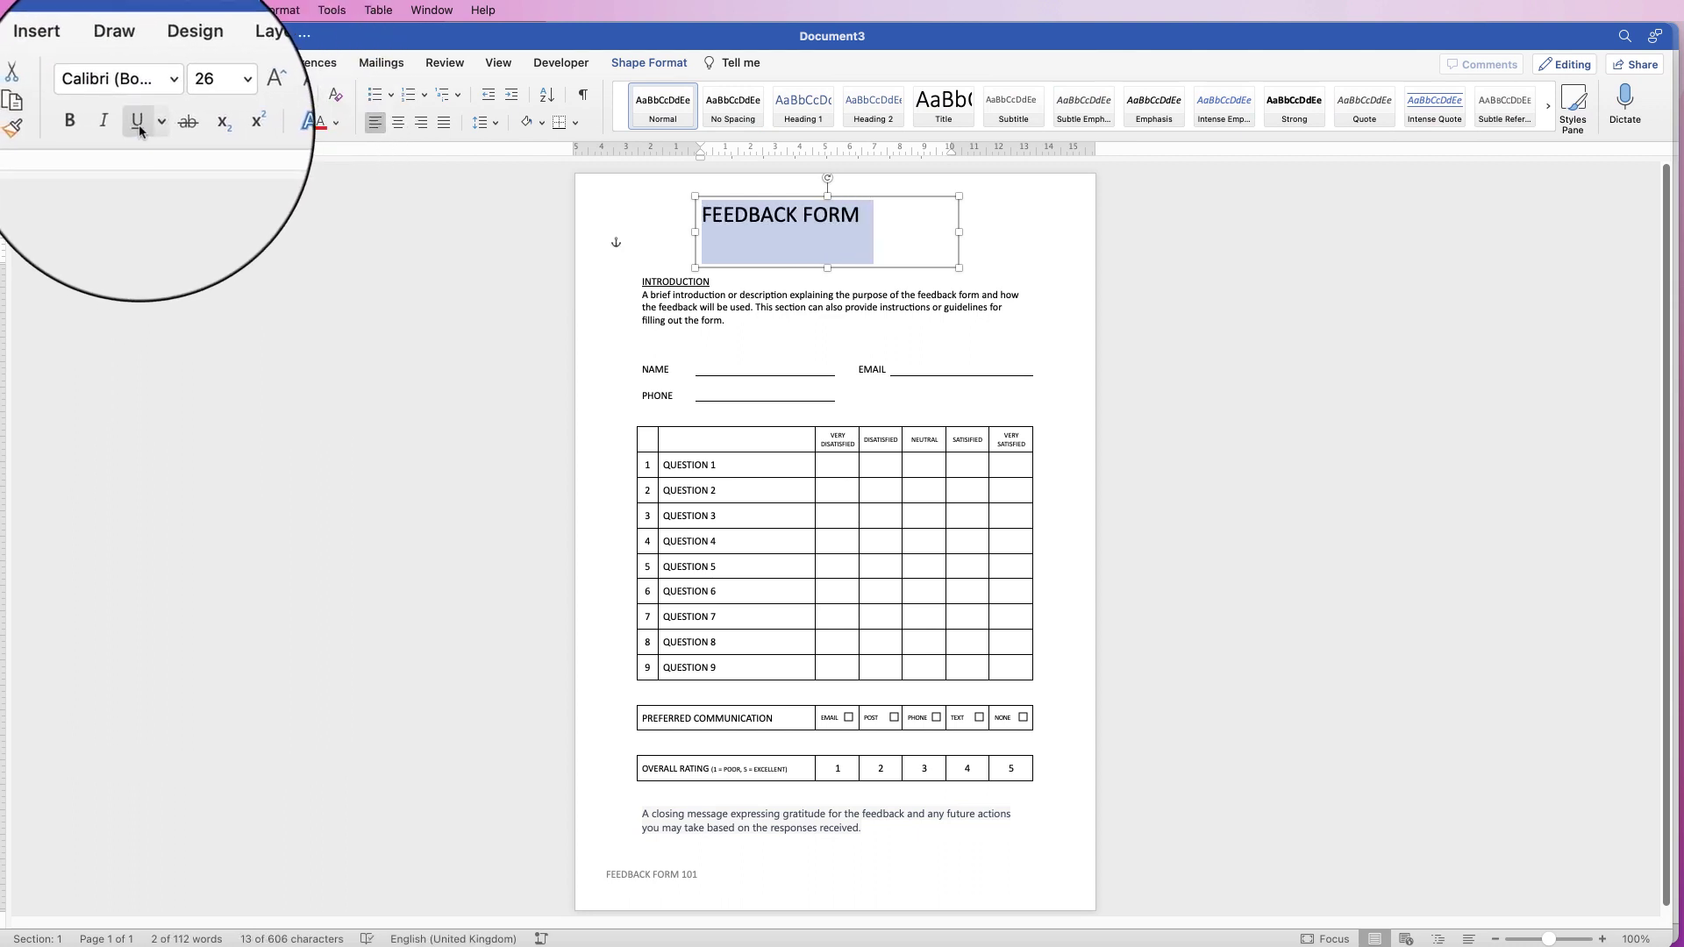
Underline the FEEDBACK FORM title and centre it within its text box.
left_click(138, 122)
left_click(399, 123)
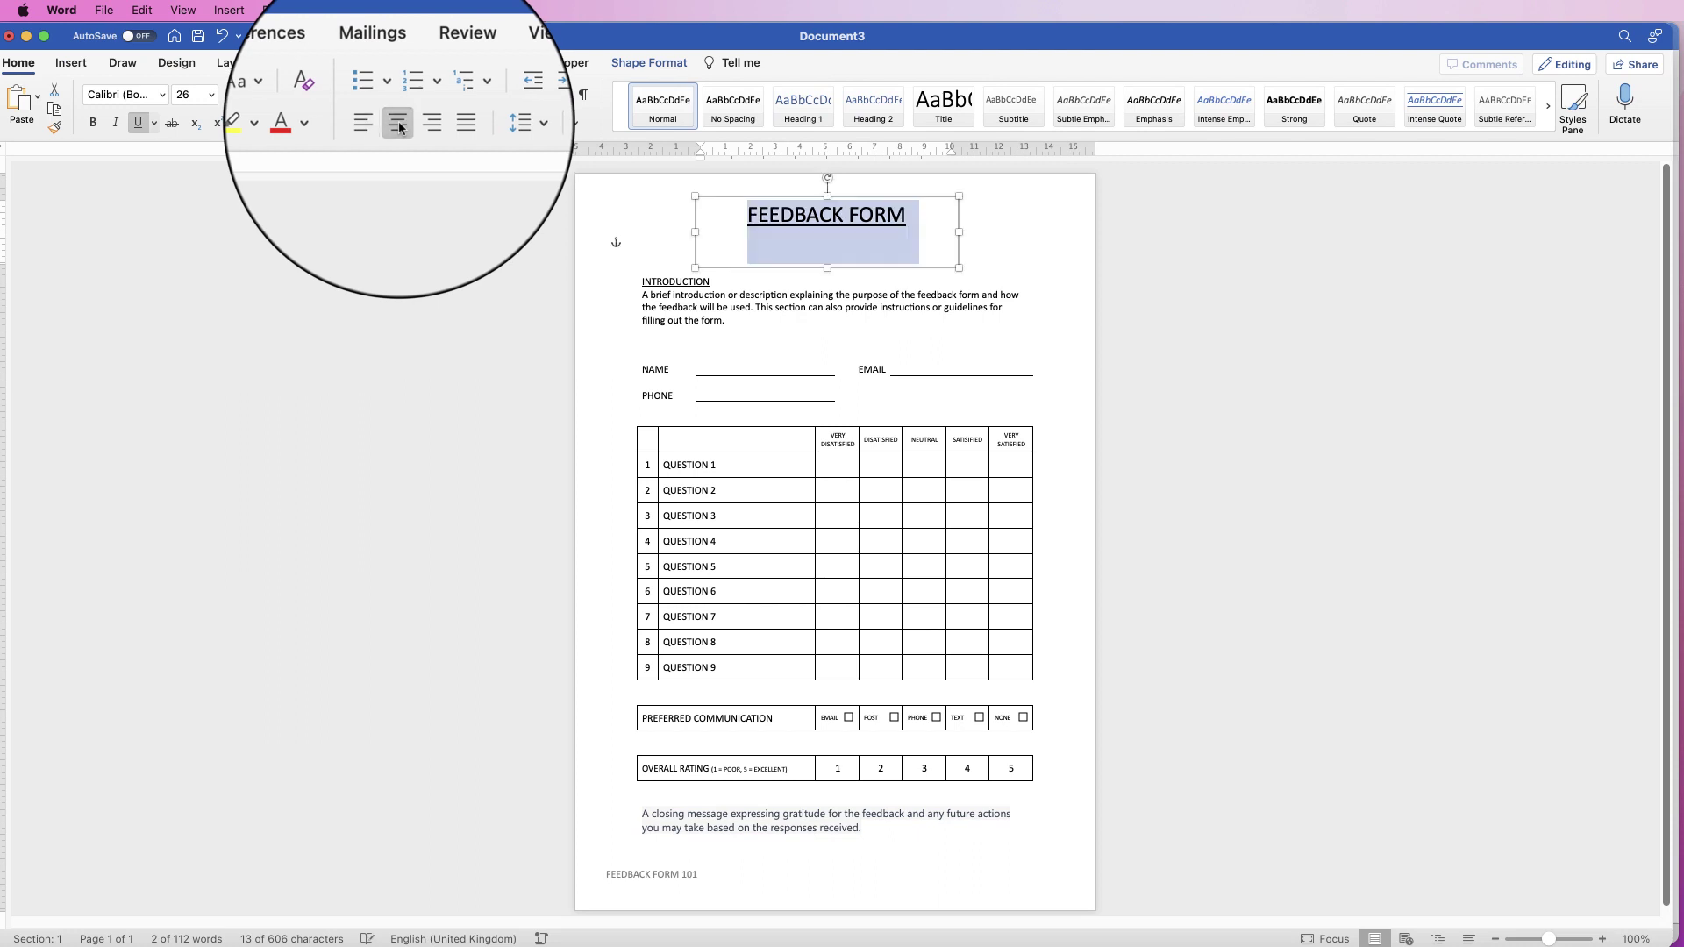
left_click(995, 252)
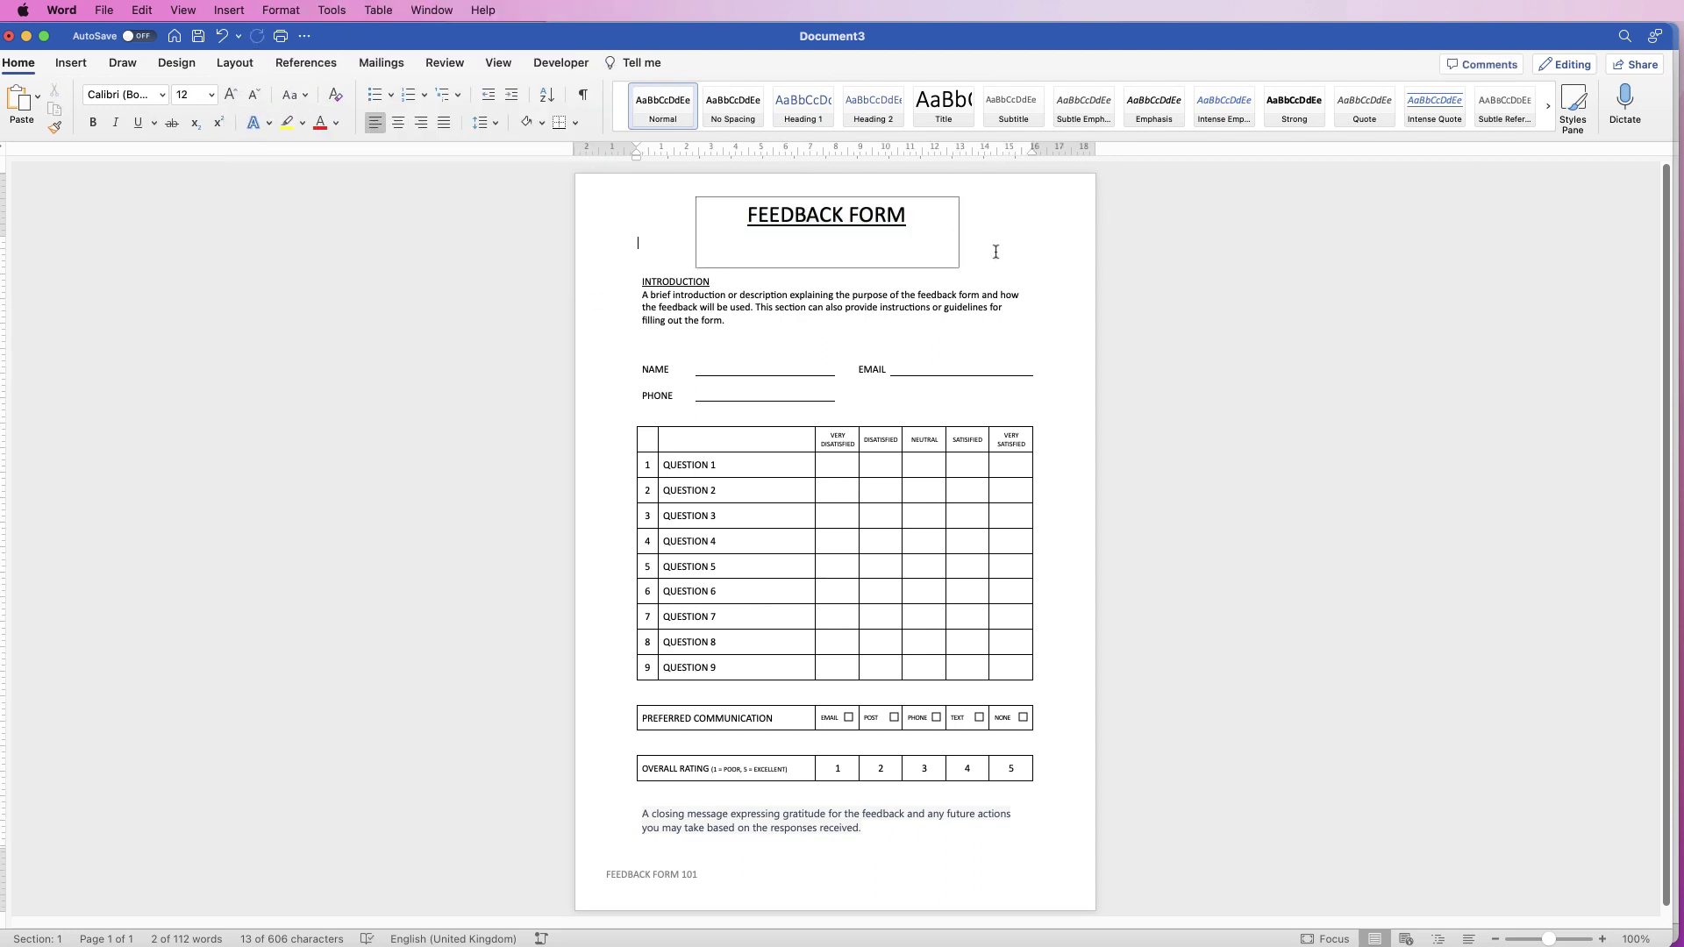
Remove the outline of the title text box and reduce its height to about 1.6 cm.
left_click(831, 224)
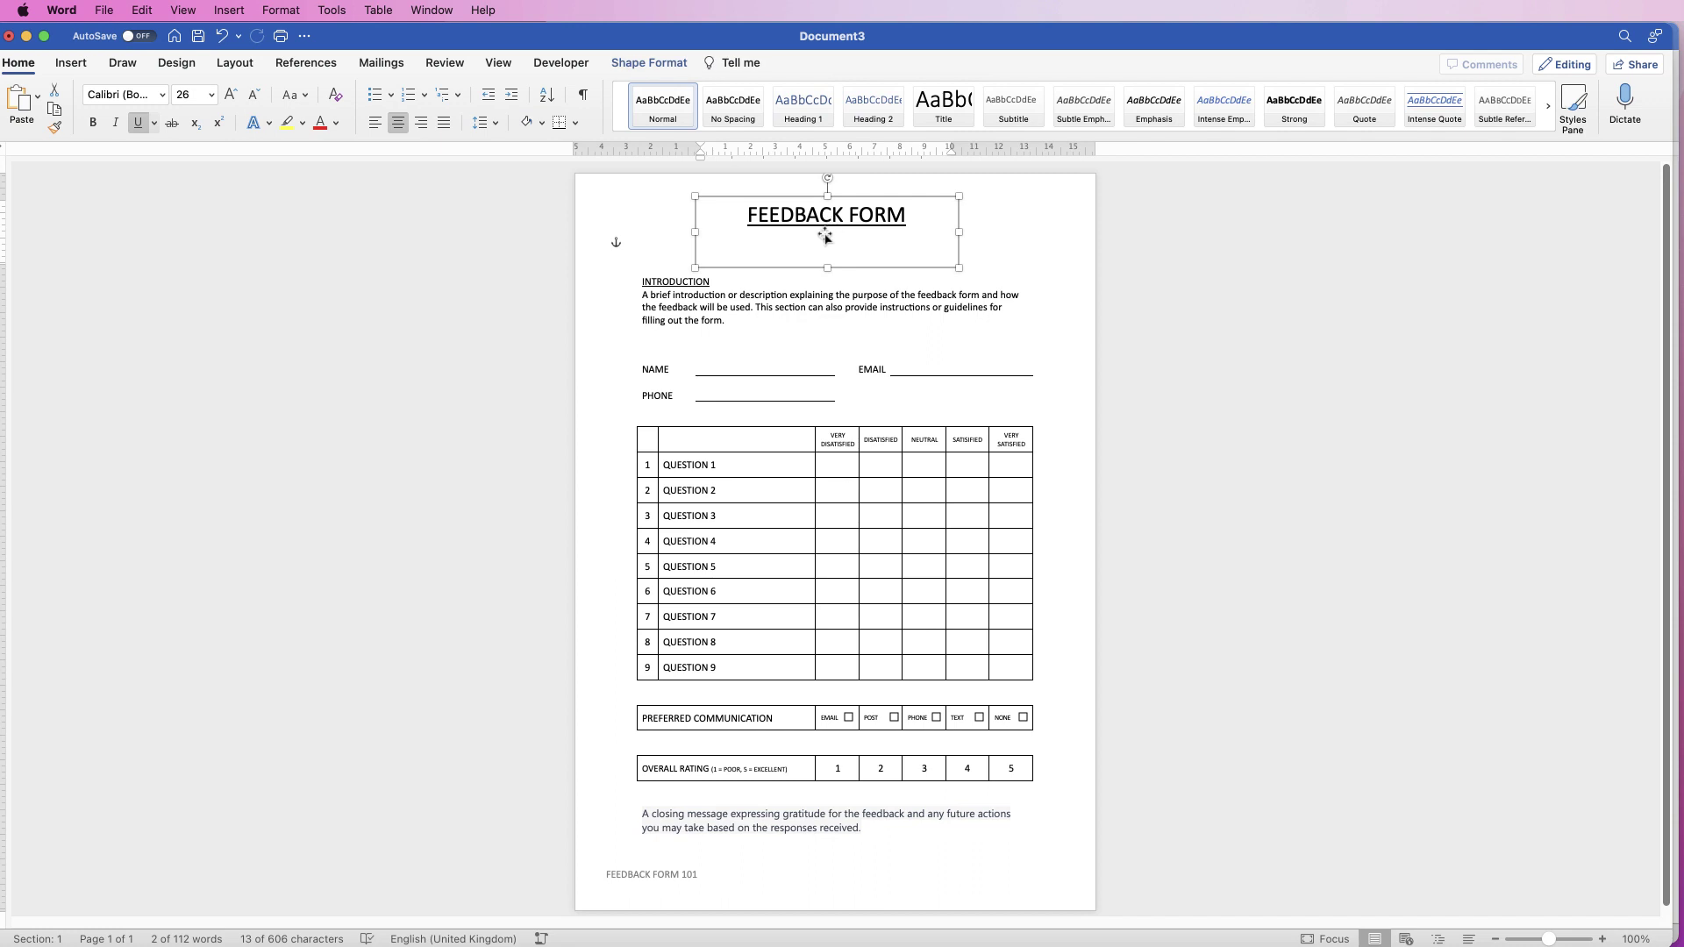
left_click(649, 62)
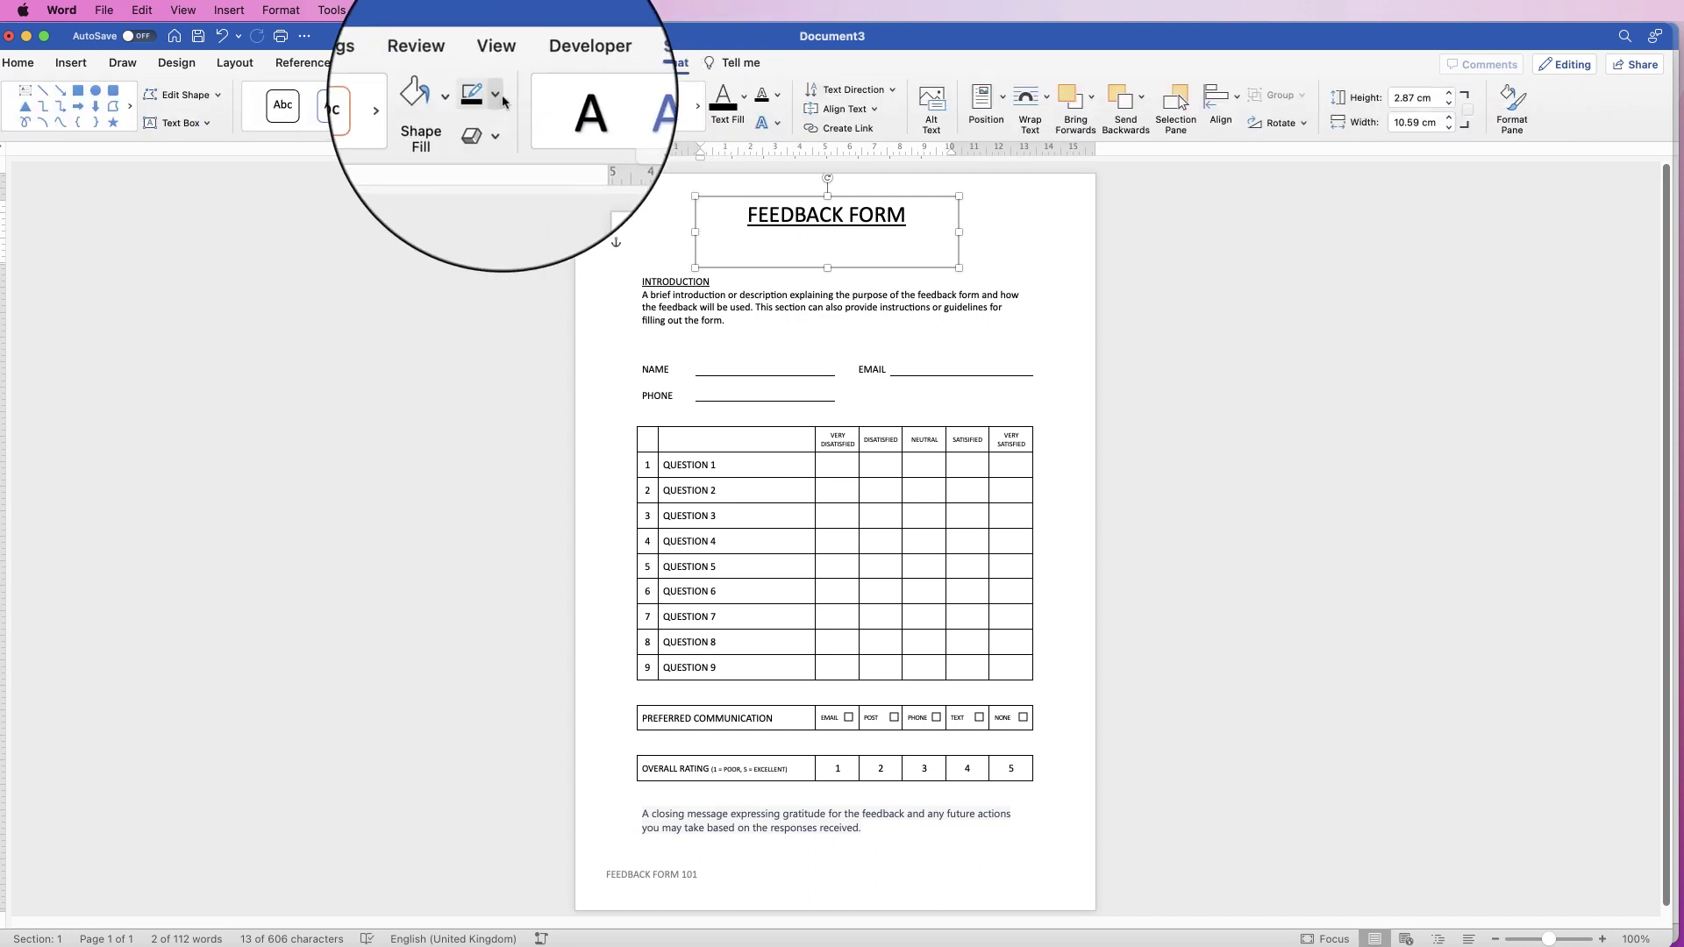
left_click(497, 99)
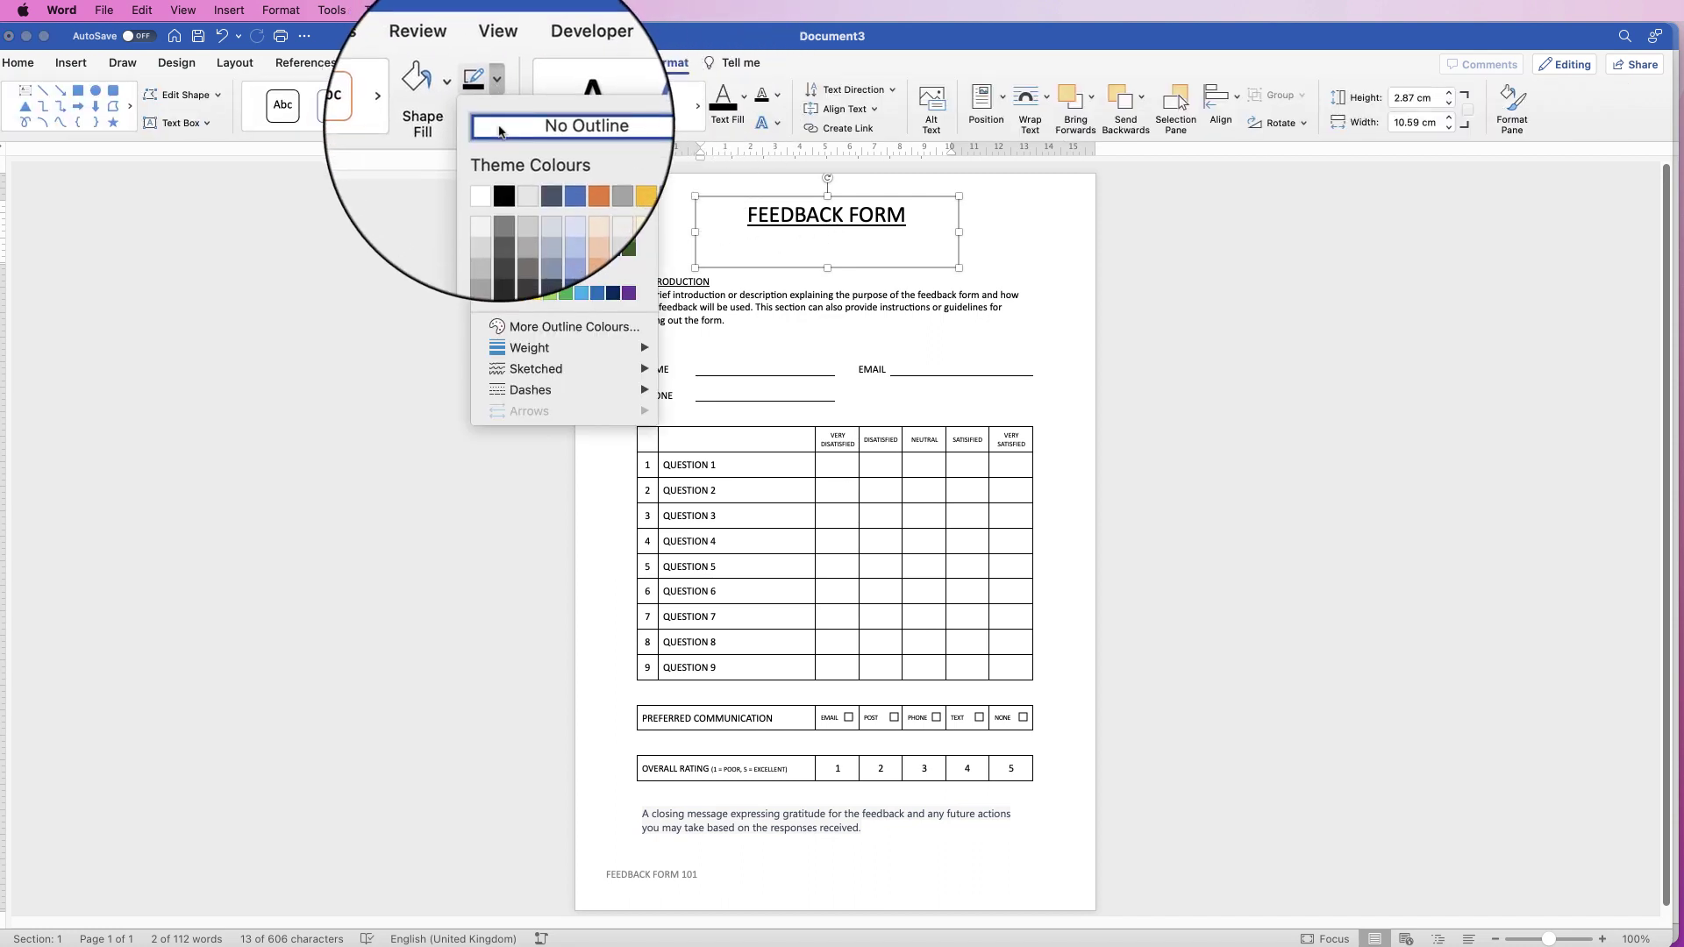
left_click(493, 132)
left_click_drag(827, 267, 827, 236)
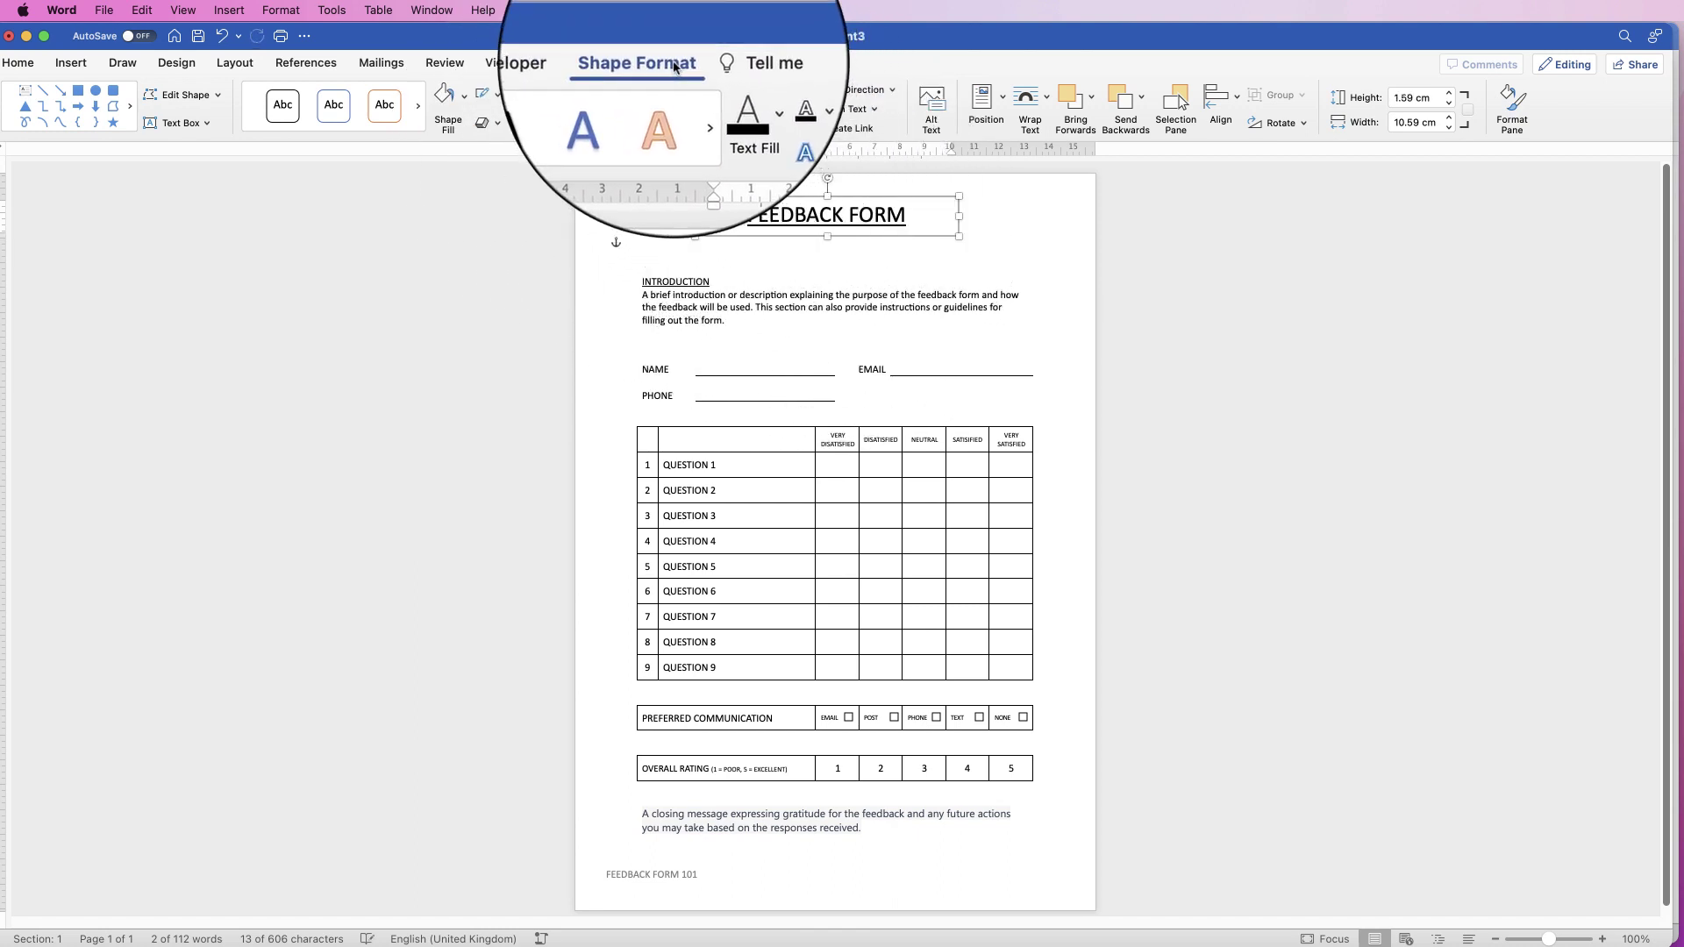
Centre the title text box horizontally on the page and move it slightly down towards the introduction.
left_click(1237, 96)
left_click(1249, 195)
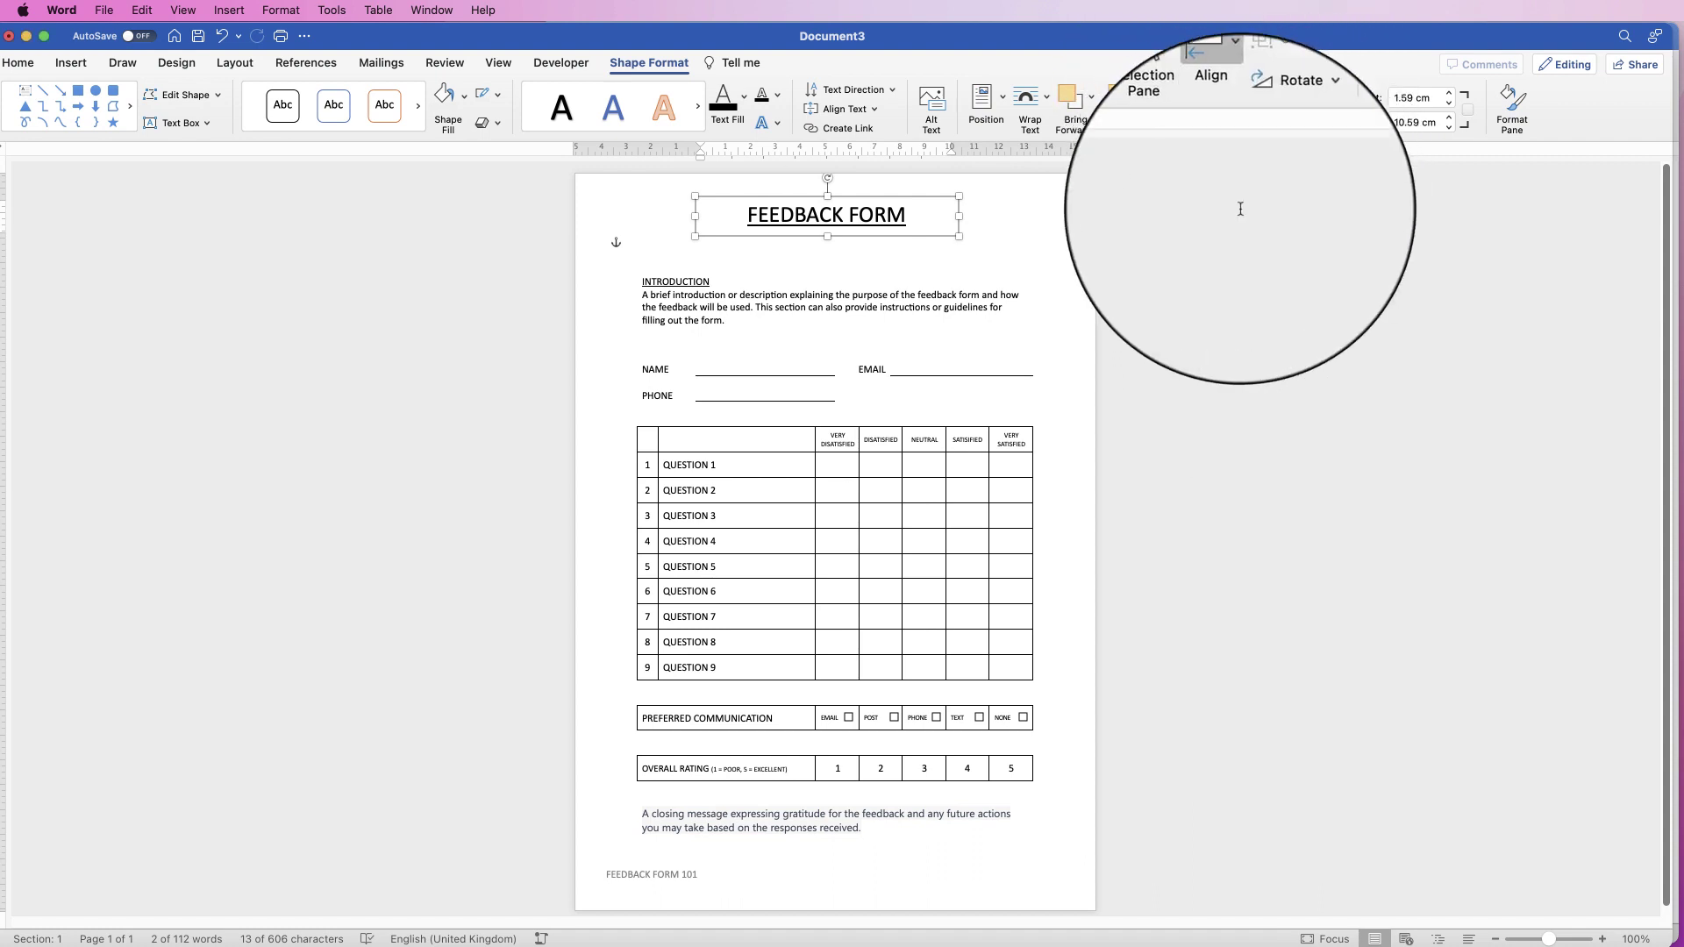
left_click(1163, 325)
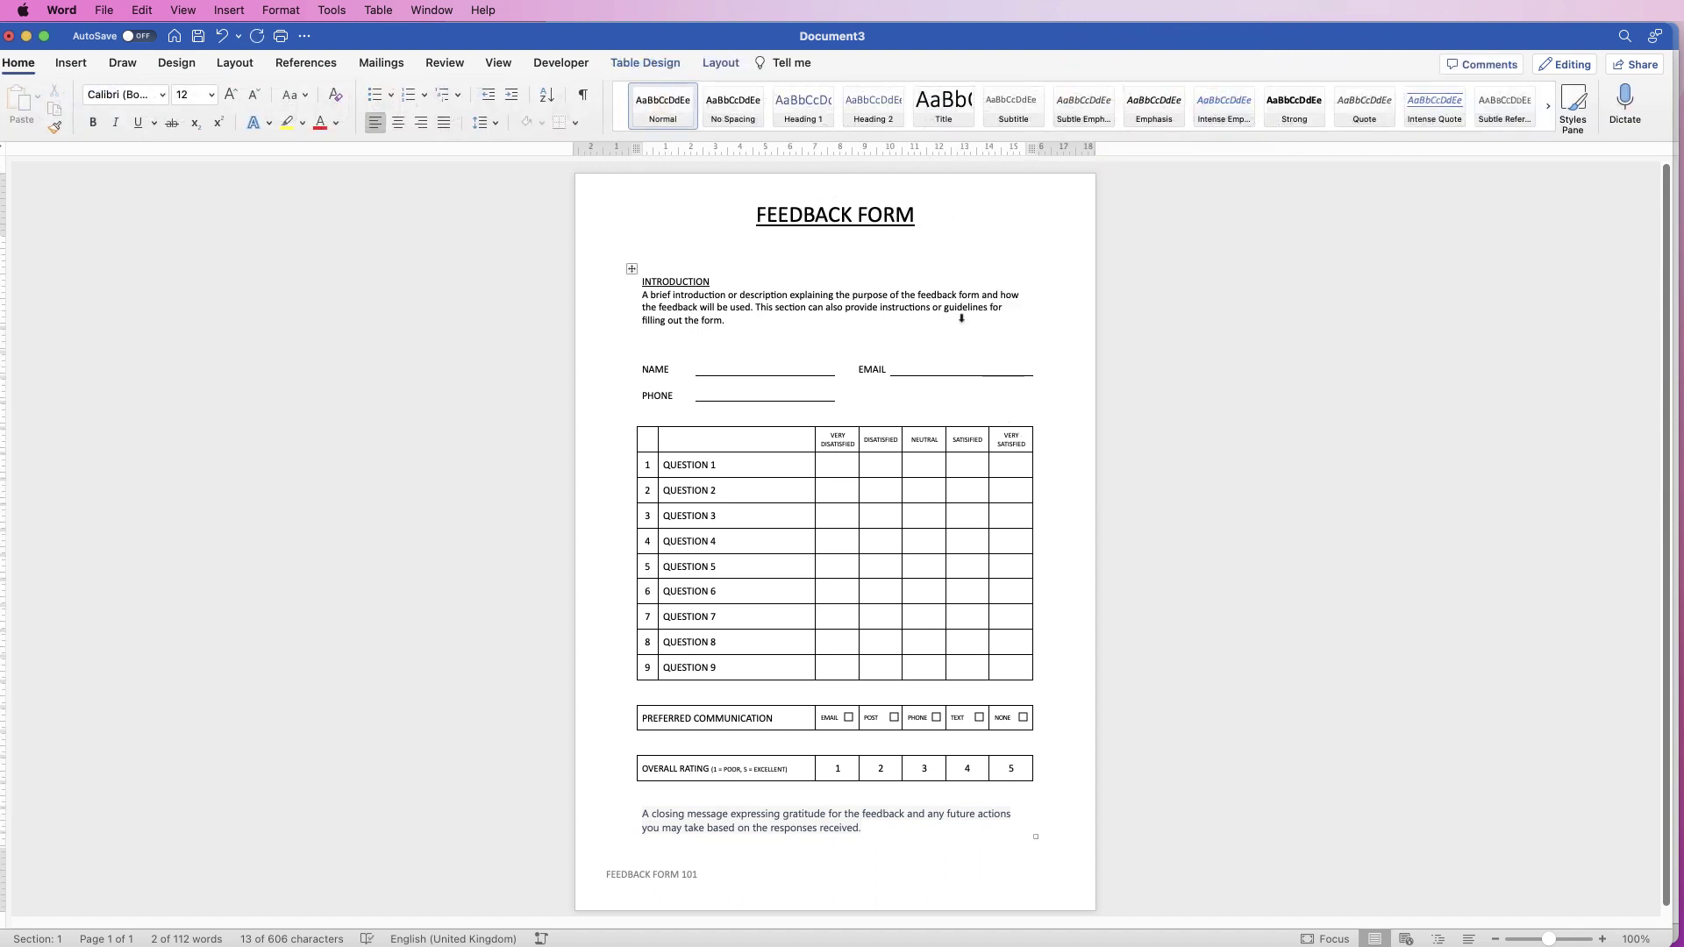
left_click(899, 218)
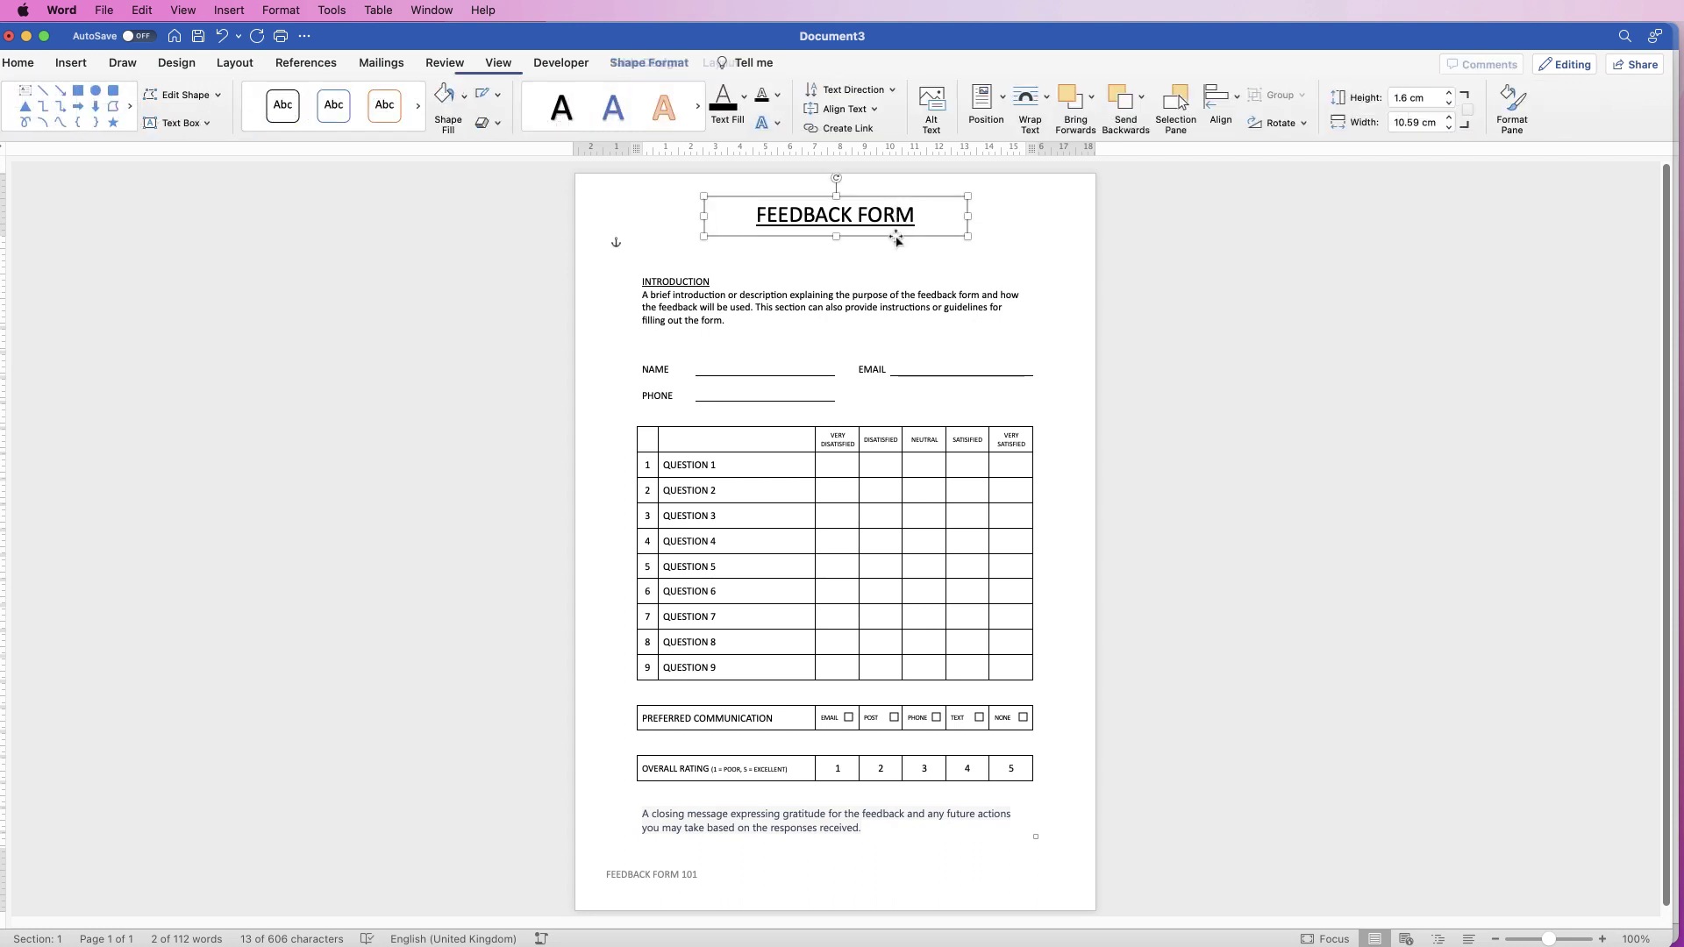
left_click(1169, 338)
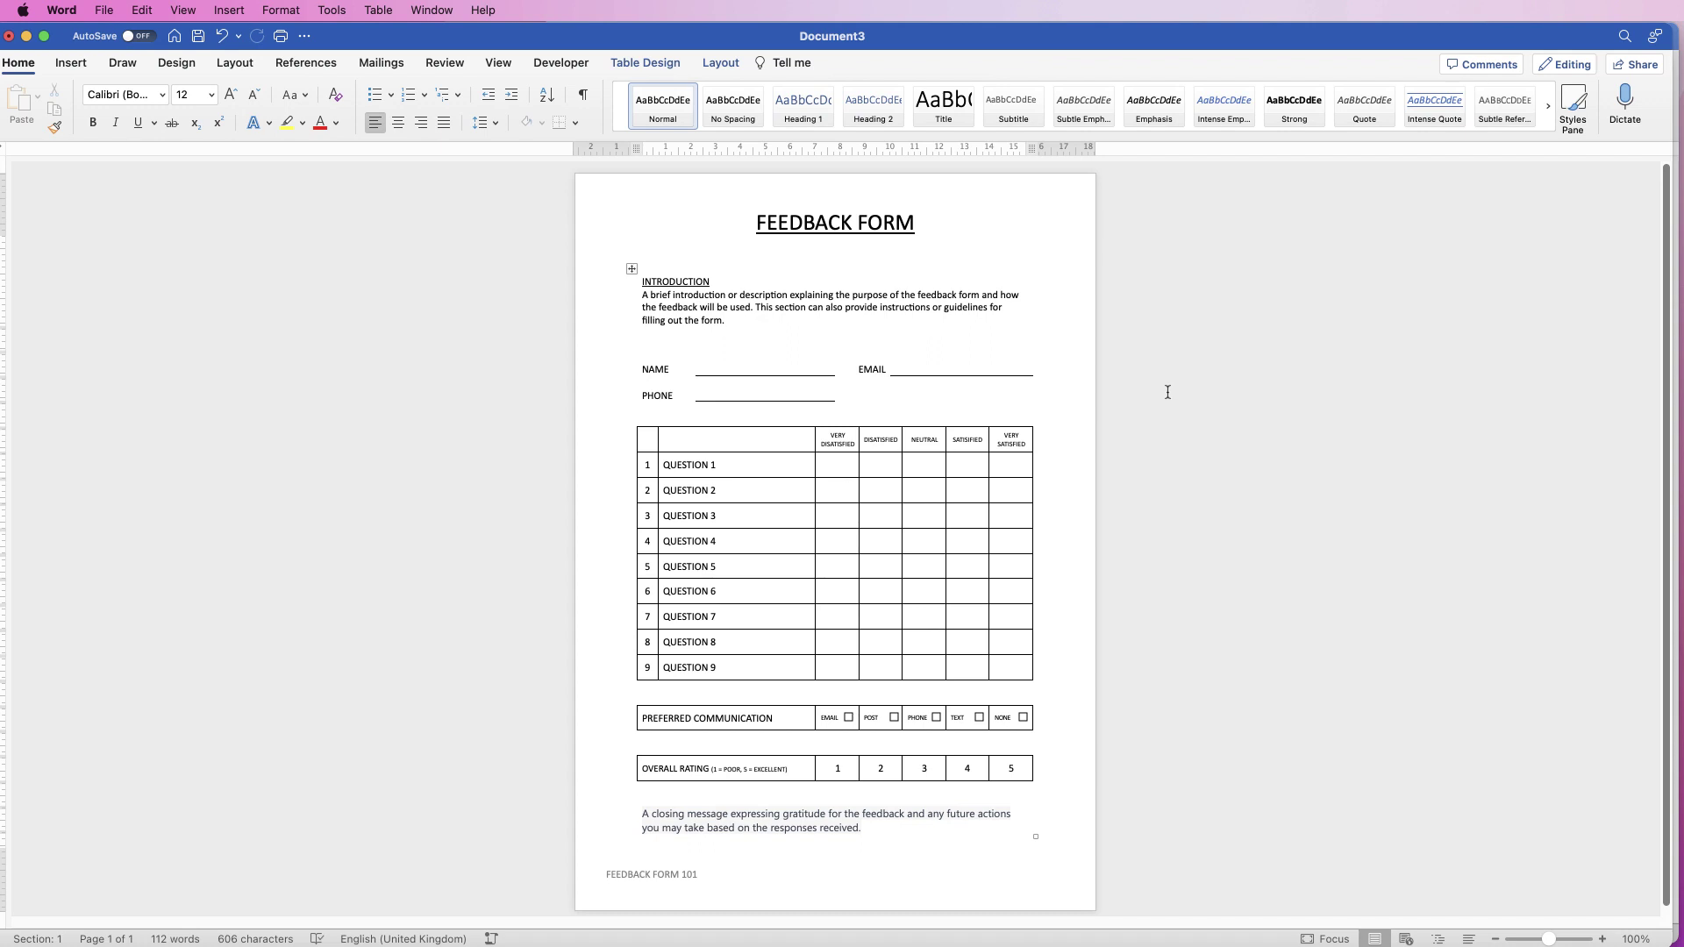
Examine the file formats offered for saving the document, including PDF, and cancel without saving.
left_click(102, 10)
left_click(682, 210)
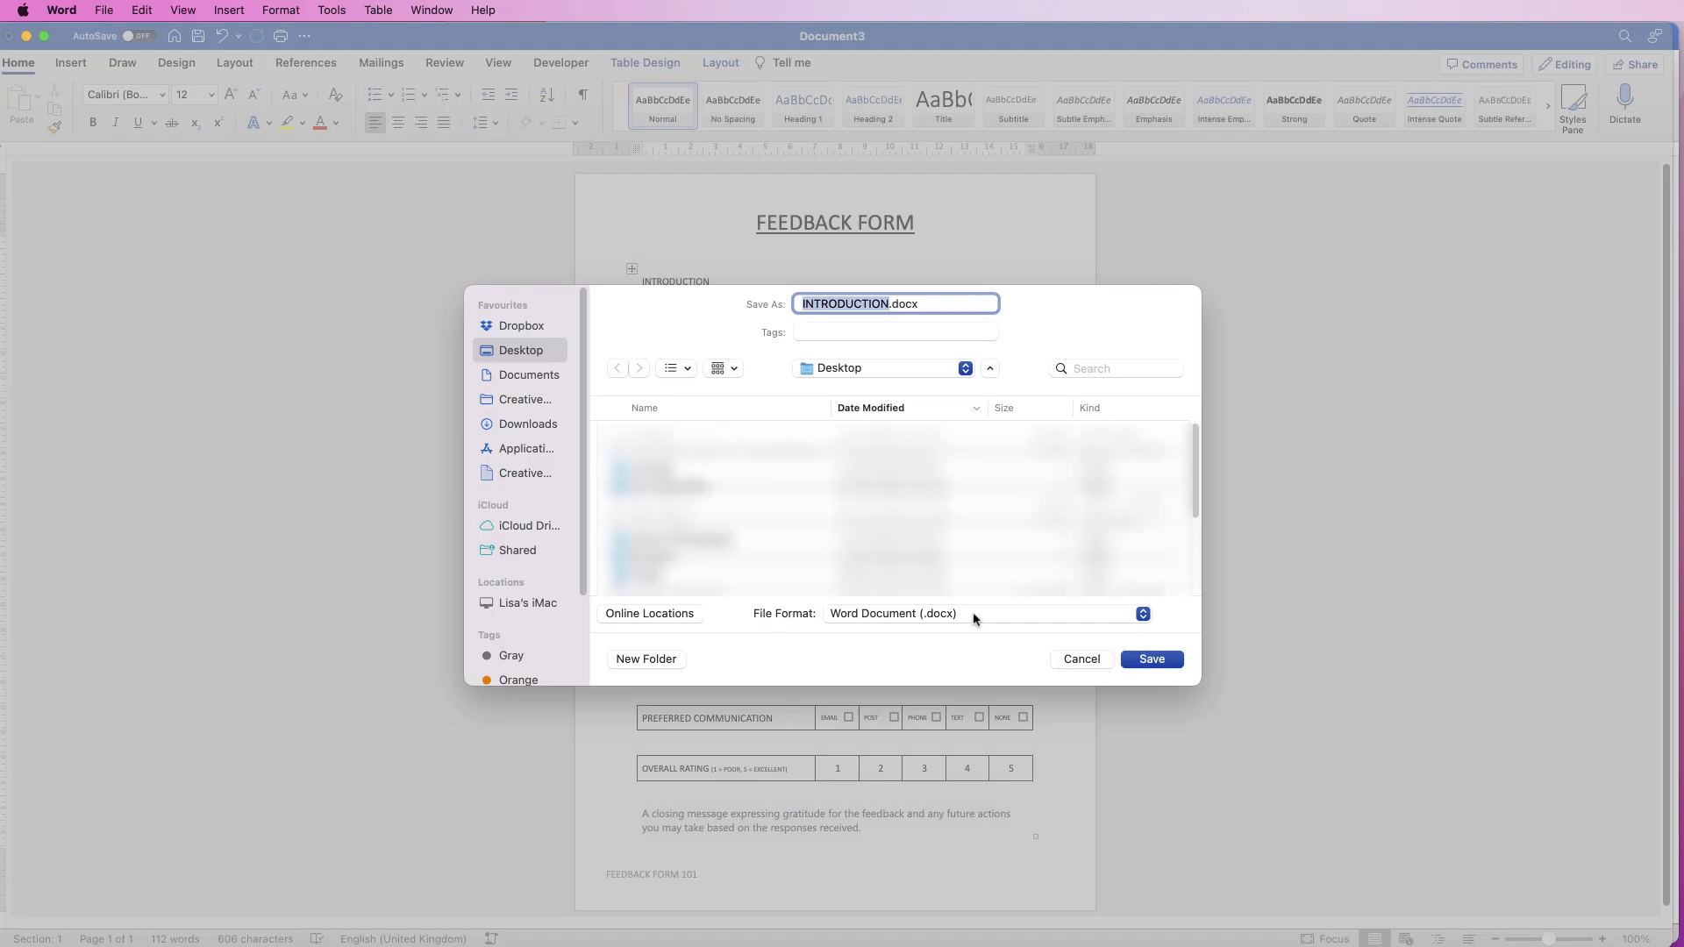
left_click(973, 619)
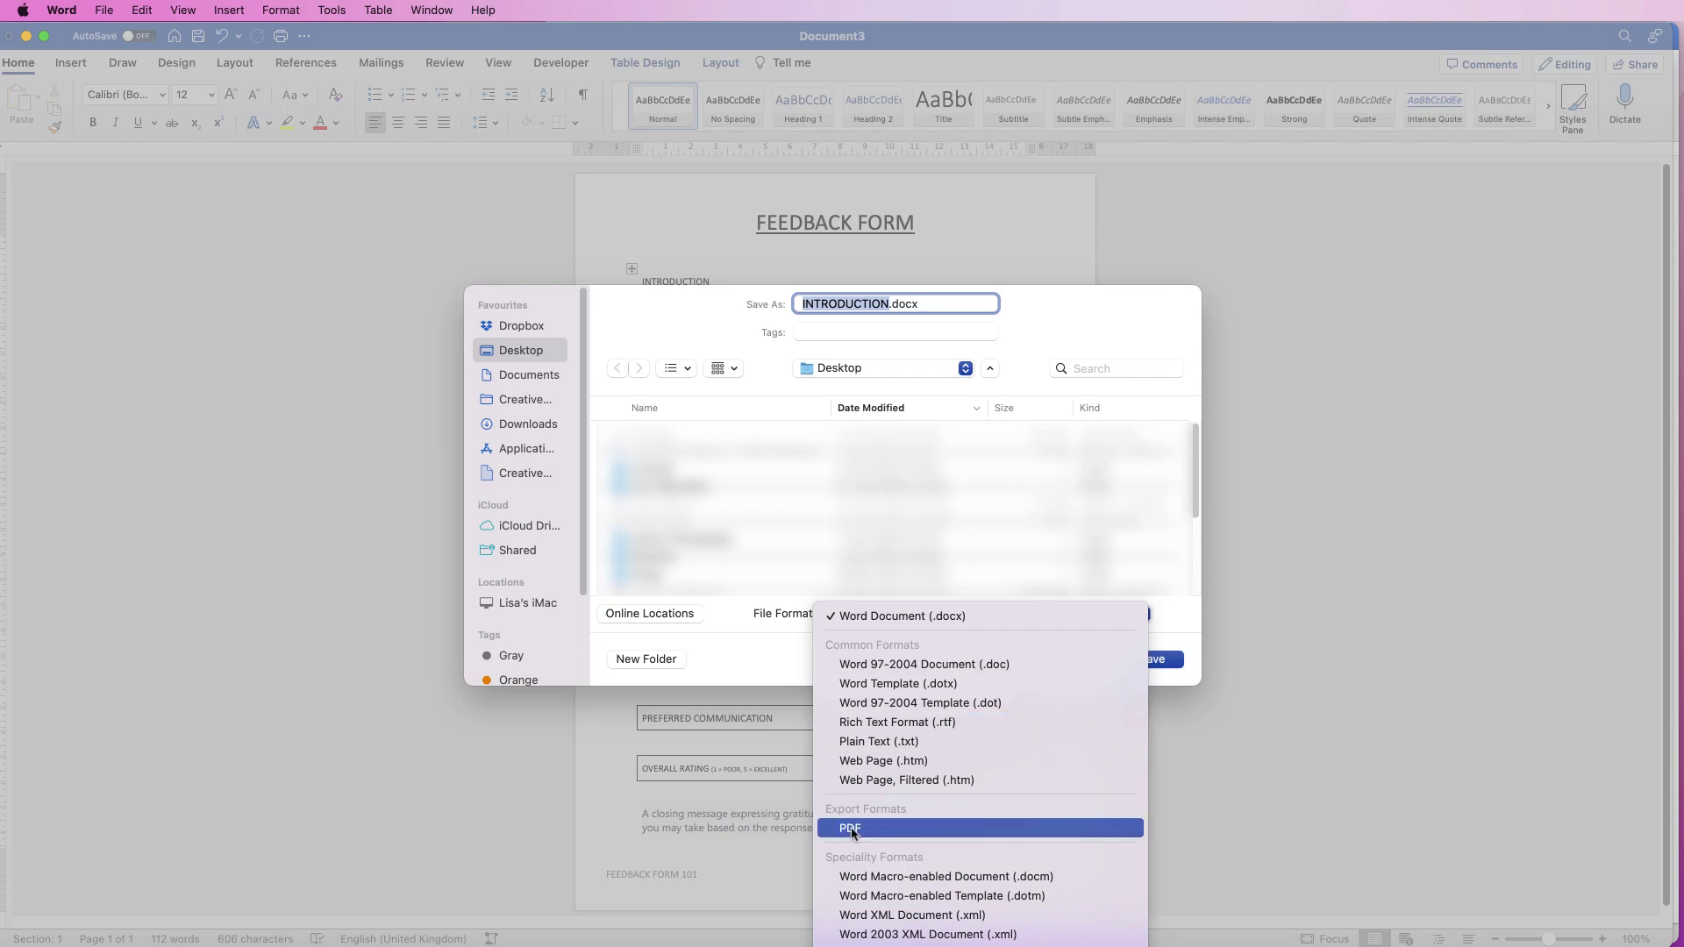
left_click(1185, 614)
left_click(1089, 665)
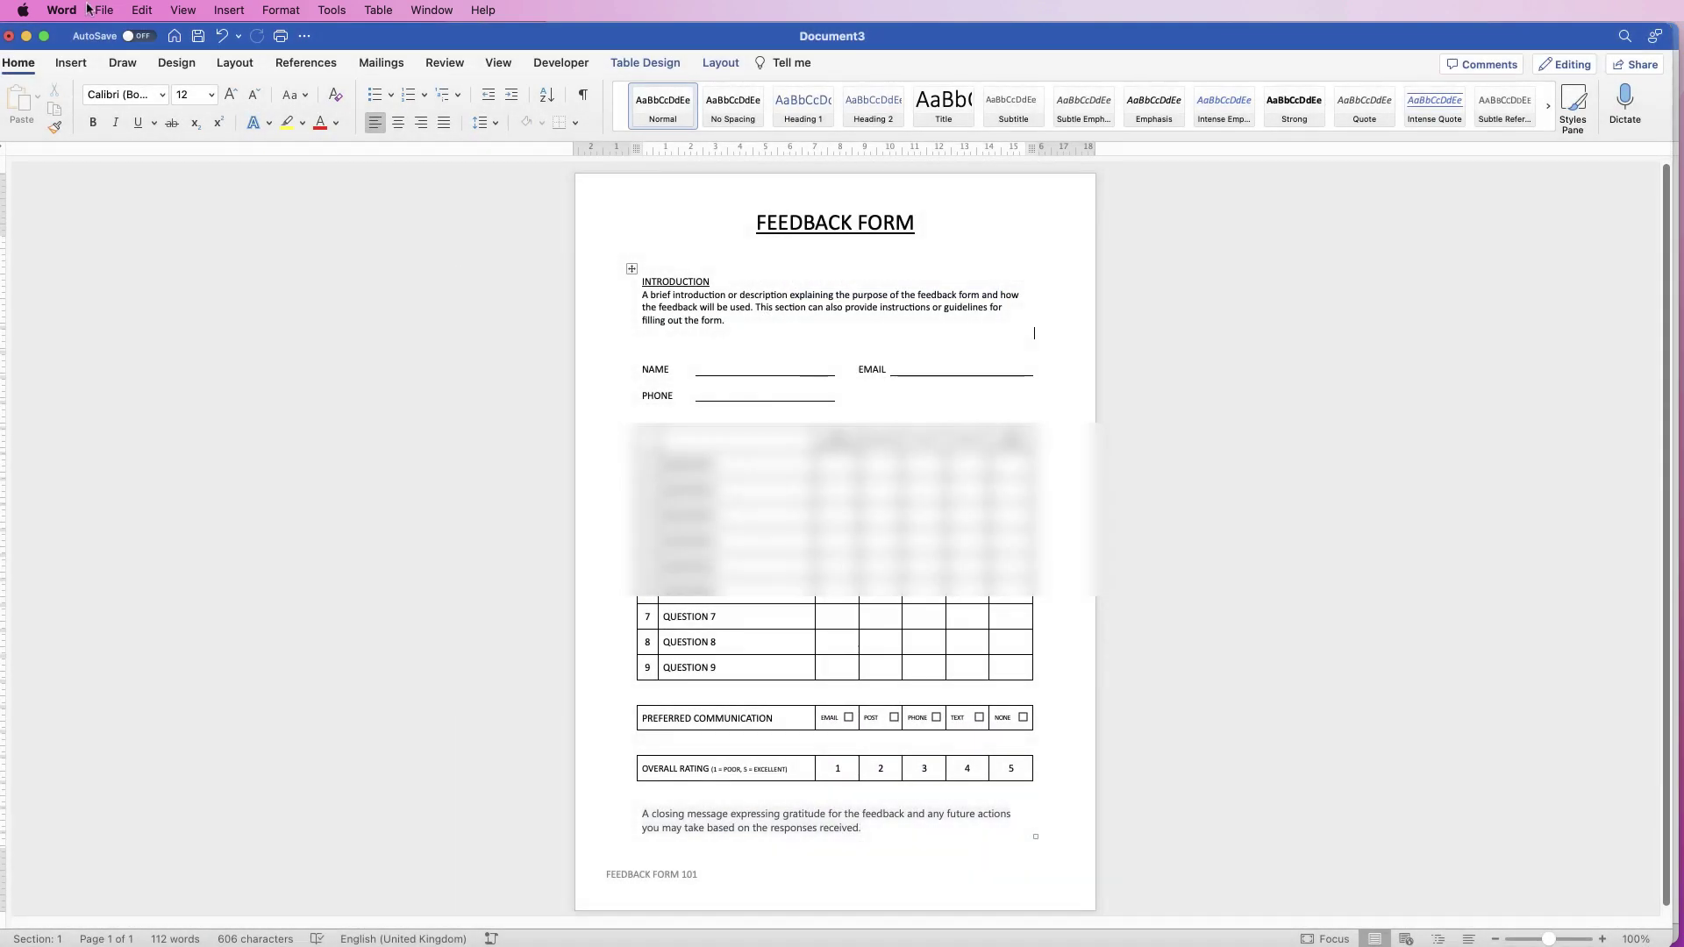
View the settings for saving the form as a Word template (.dotx) in the Templates folder, and cancel.
left_click(103, 10)
left_click(127, 182)
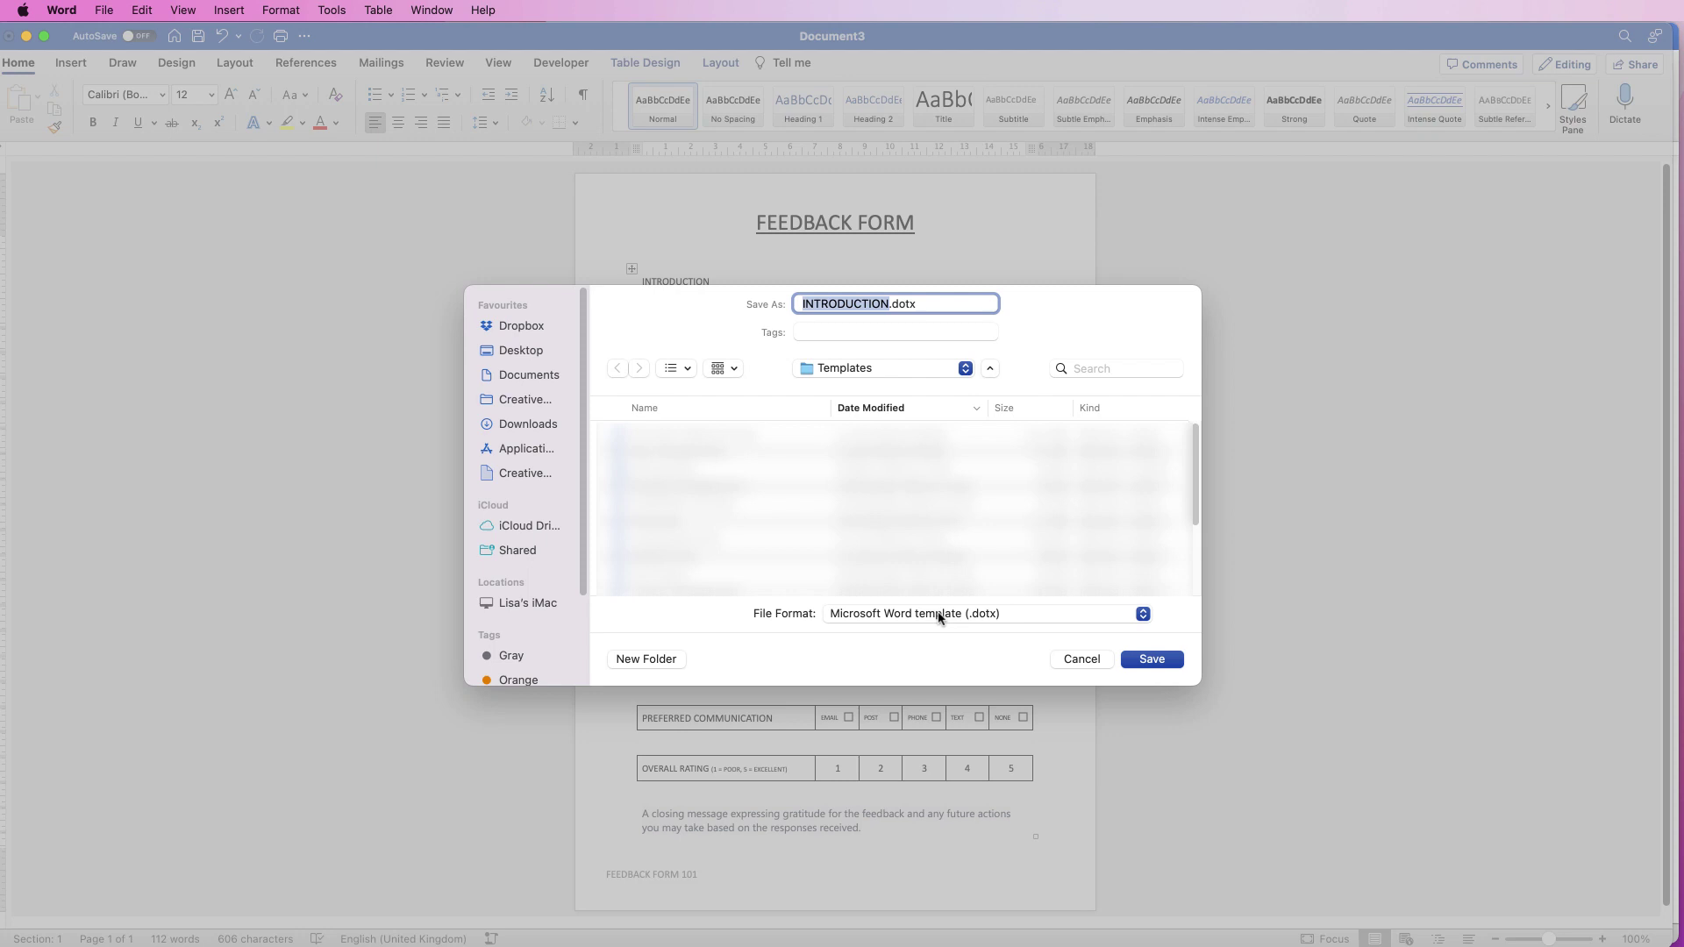
left_click(1096, 662)
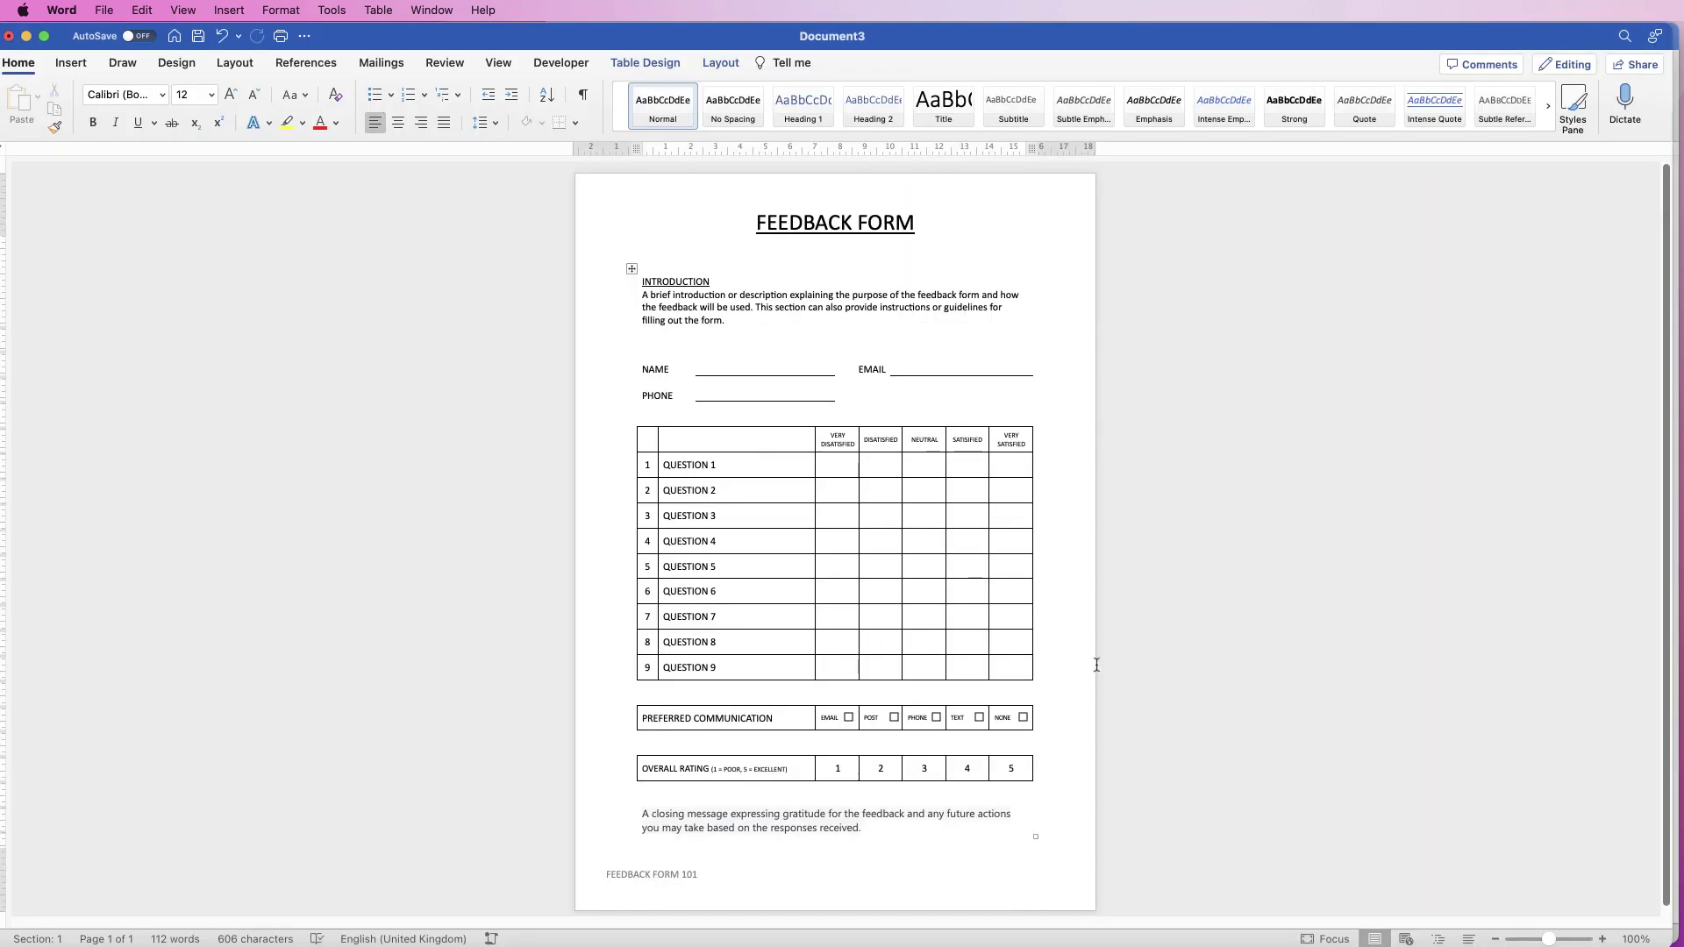